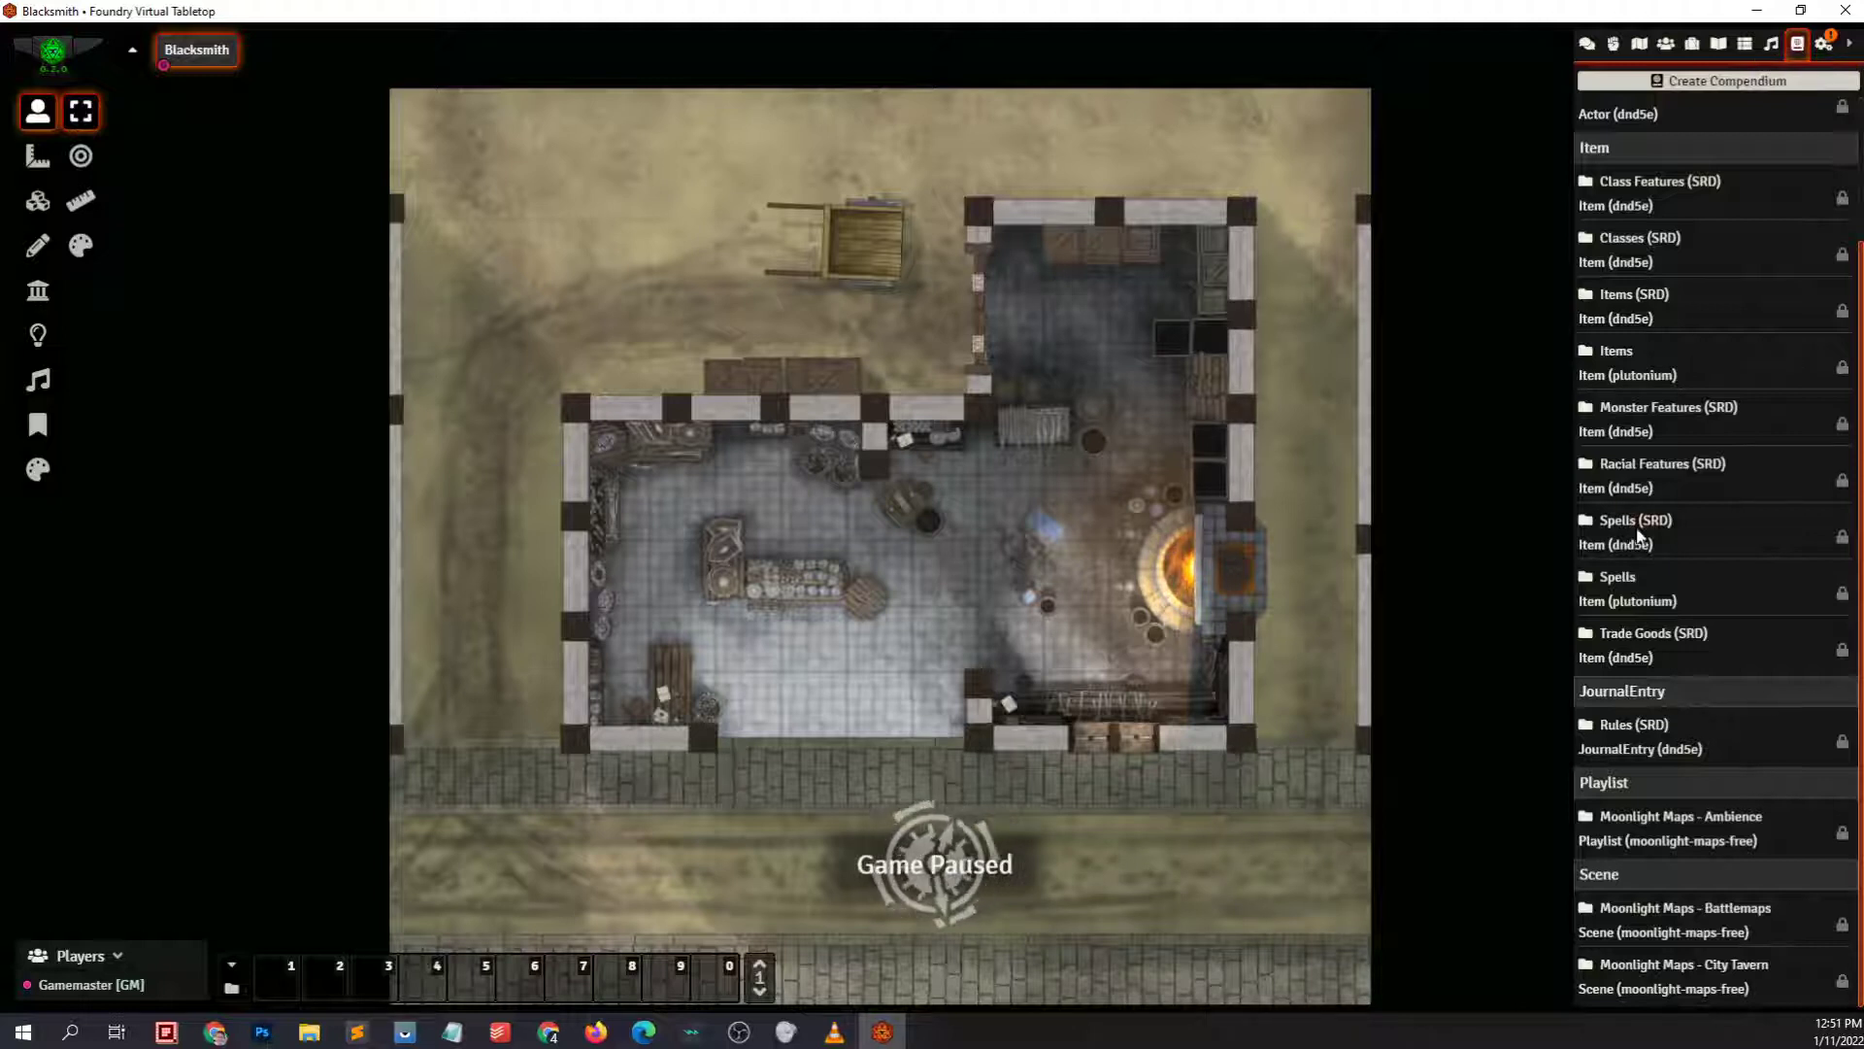
Browse the scenes in the Moonlight Maps - Battlemaps compendium, then close it
{"action": "scroll", "coordinate": [1668, 480], "scroll_direction": "up", "scroll_amount": 3}
{"action": "scroll", "coordinate": [1668, 479], "scroll_direction": "down", "scroll_amount": 3}
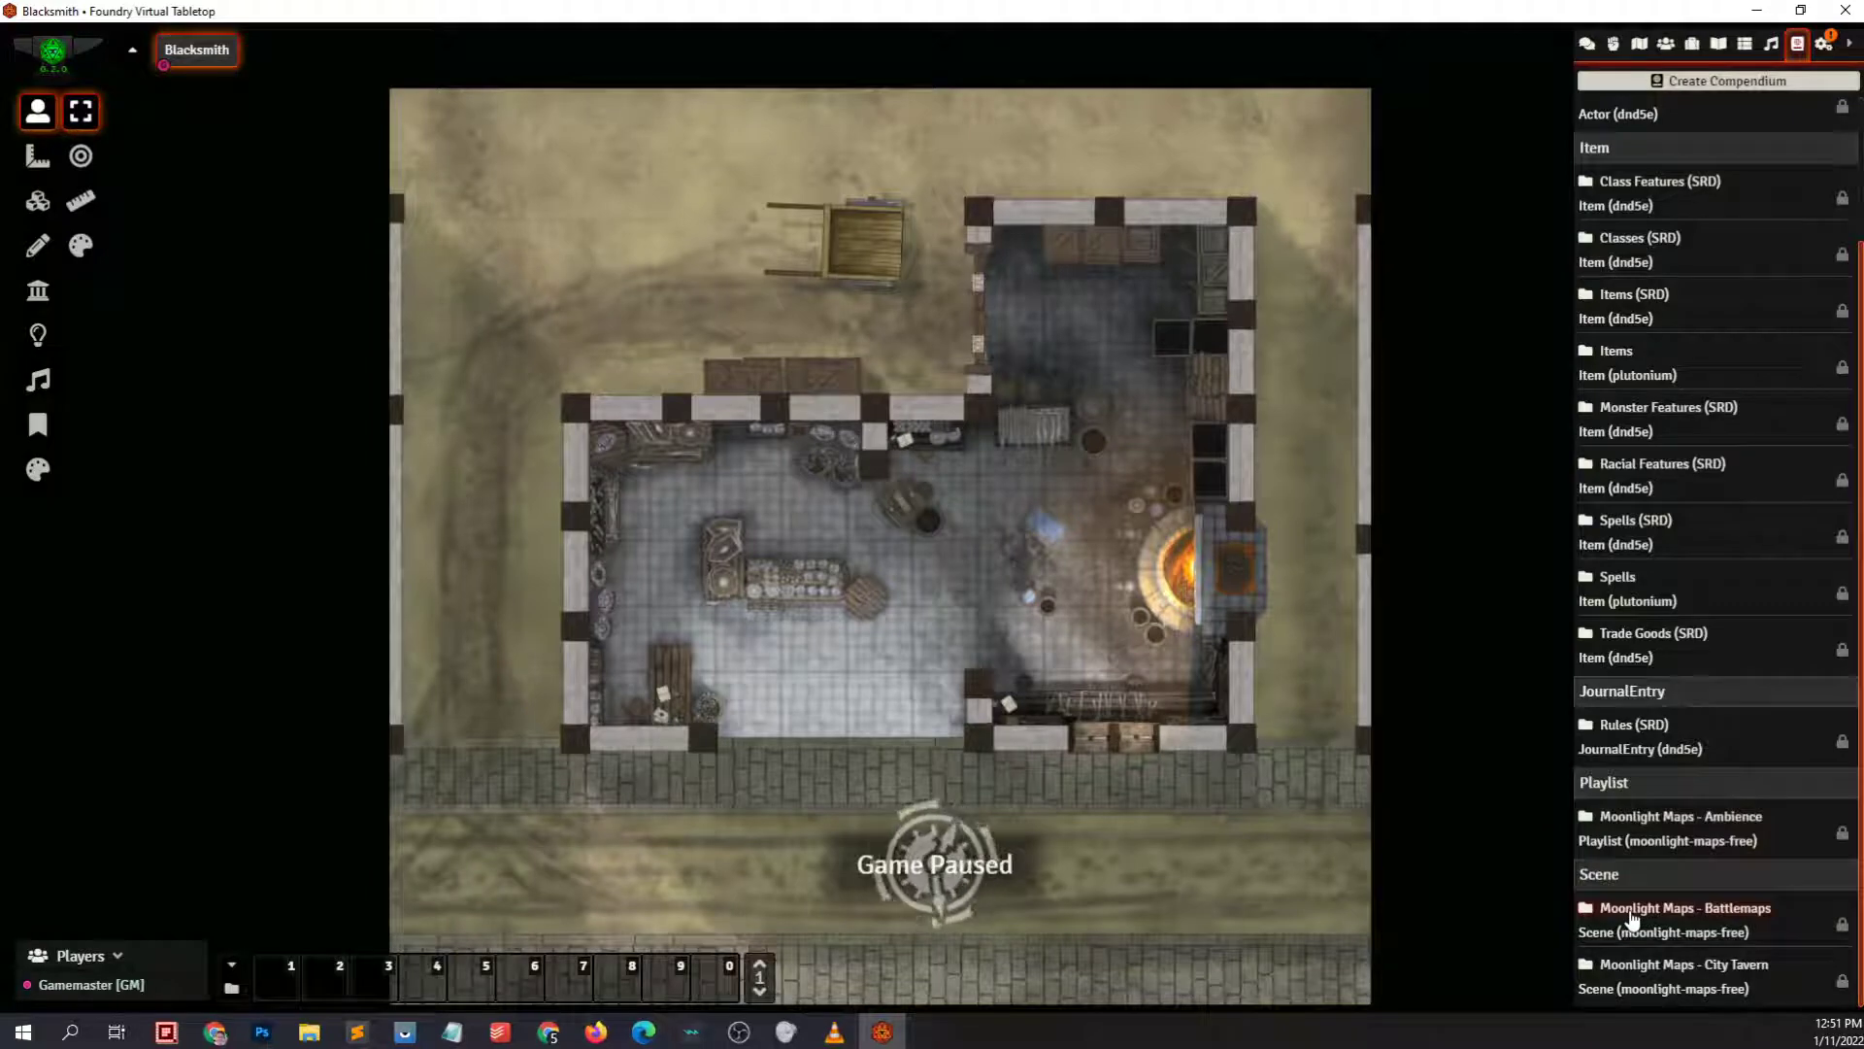
{"action": "left_click", "coordinate": [1633, 912]}
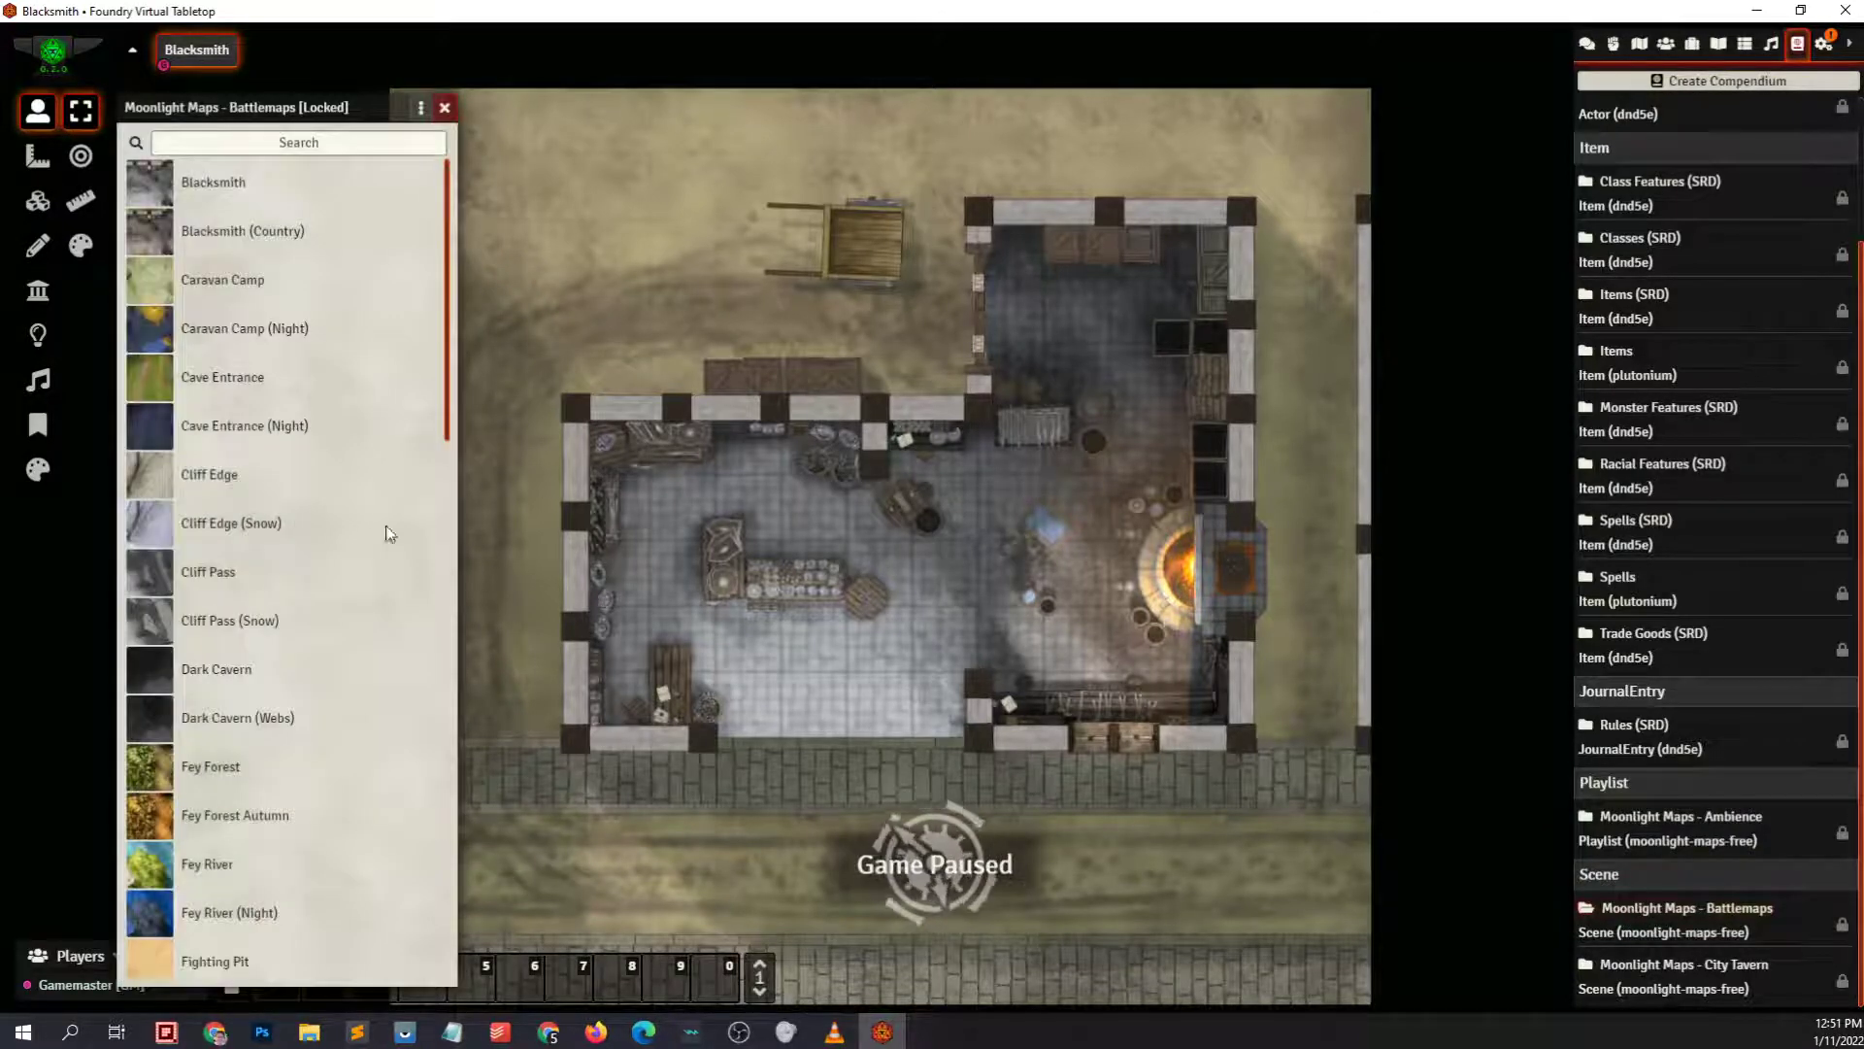
{"action": "scroll", "coordinate": [334, 515], "scroll_direction": "down", "scroll_amount": 20}
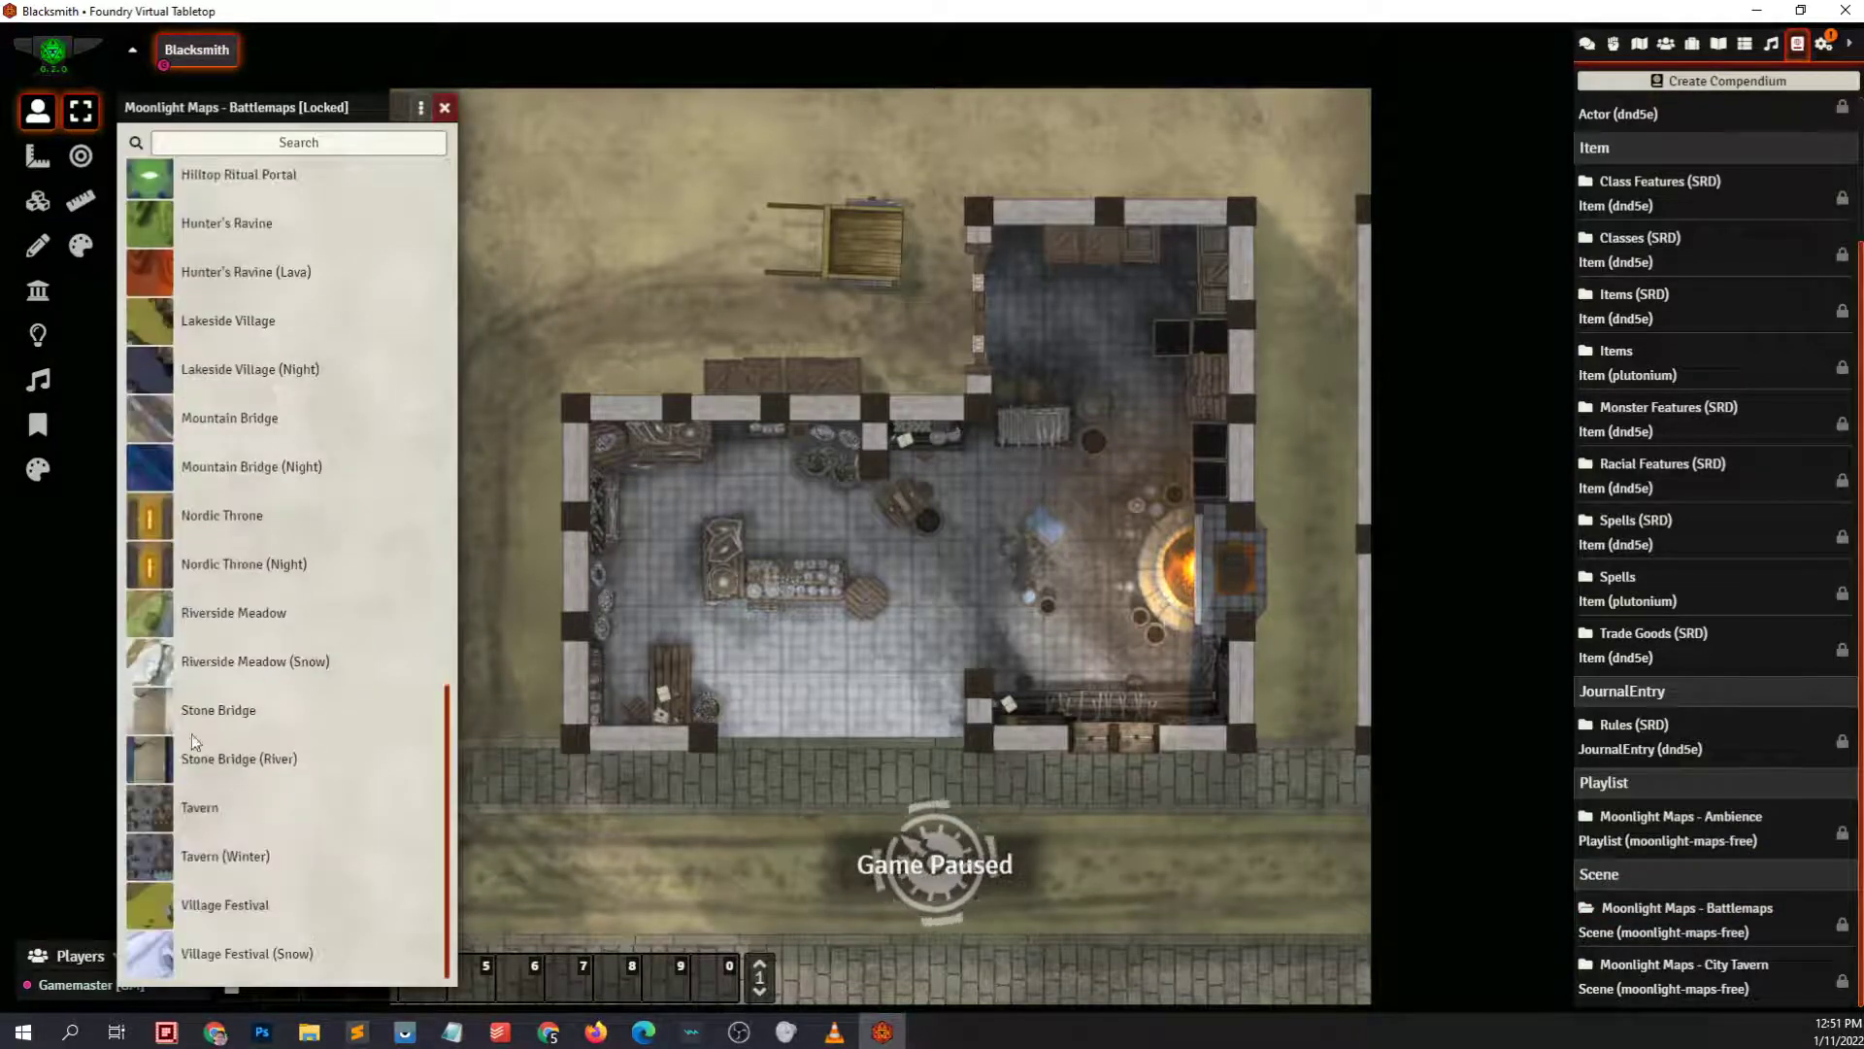
{"action": "scroll", "coordinate": [238, 679], "scroll_direction": "up", "scroll_amount": 20}
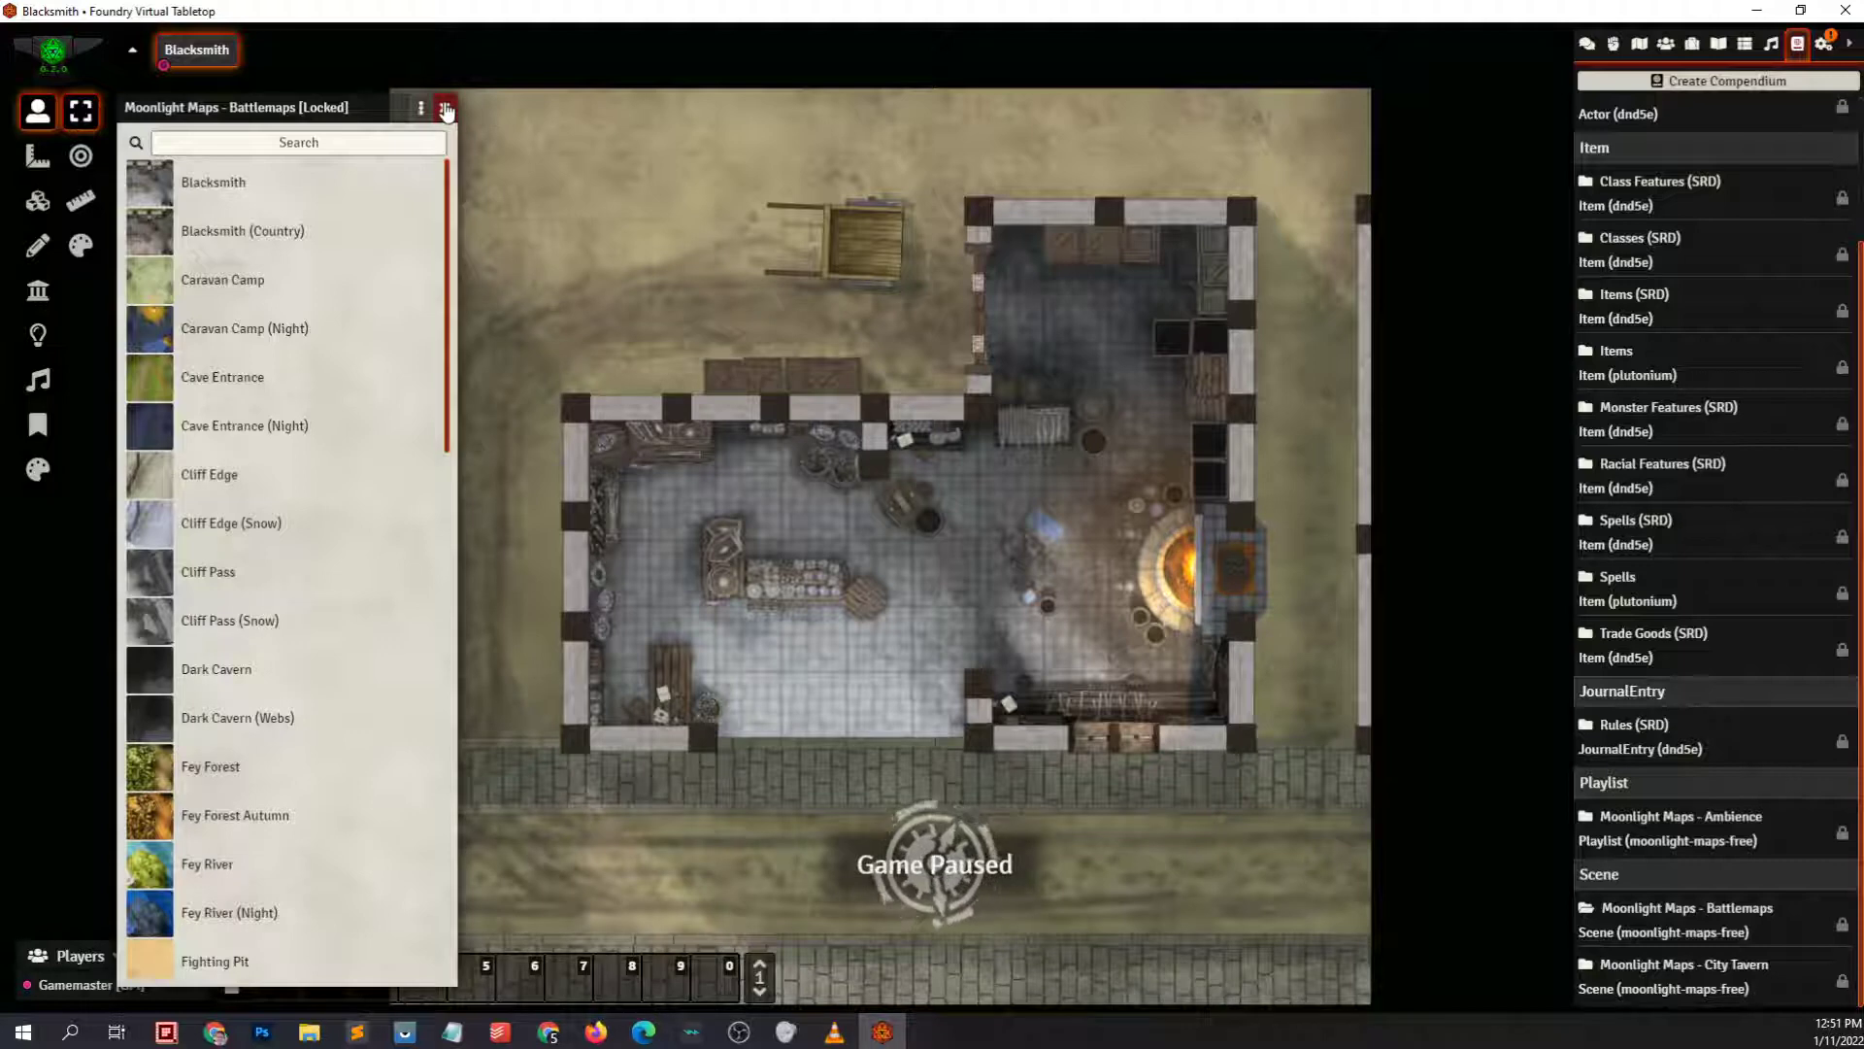
{"action": "left_click", "coordinate": [446, 112]}
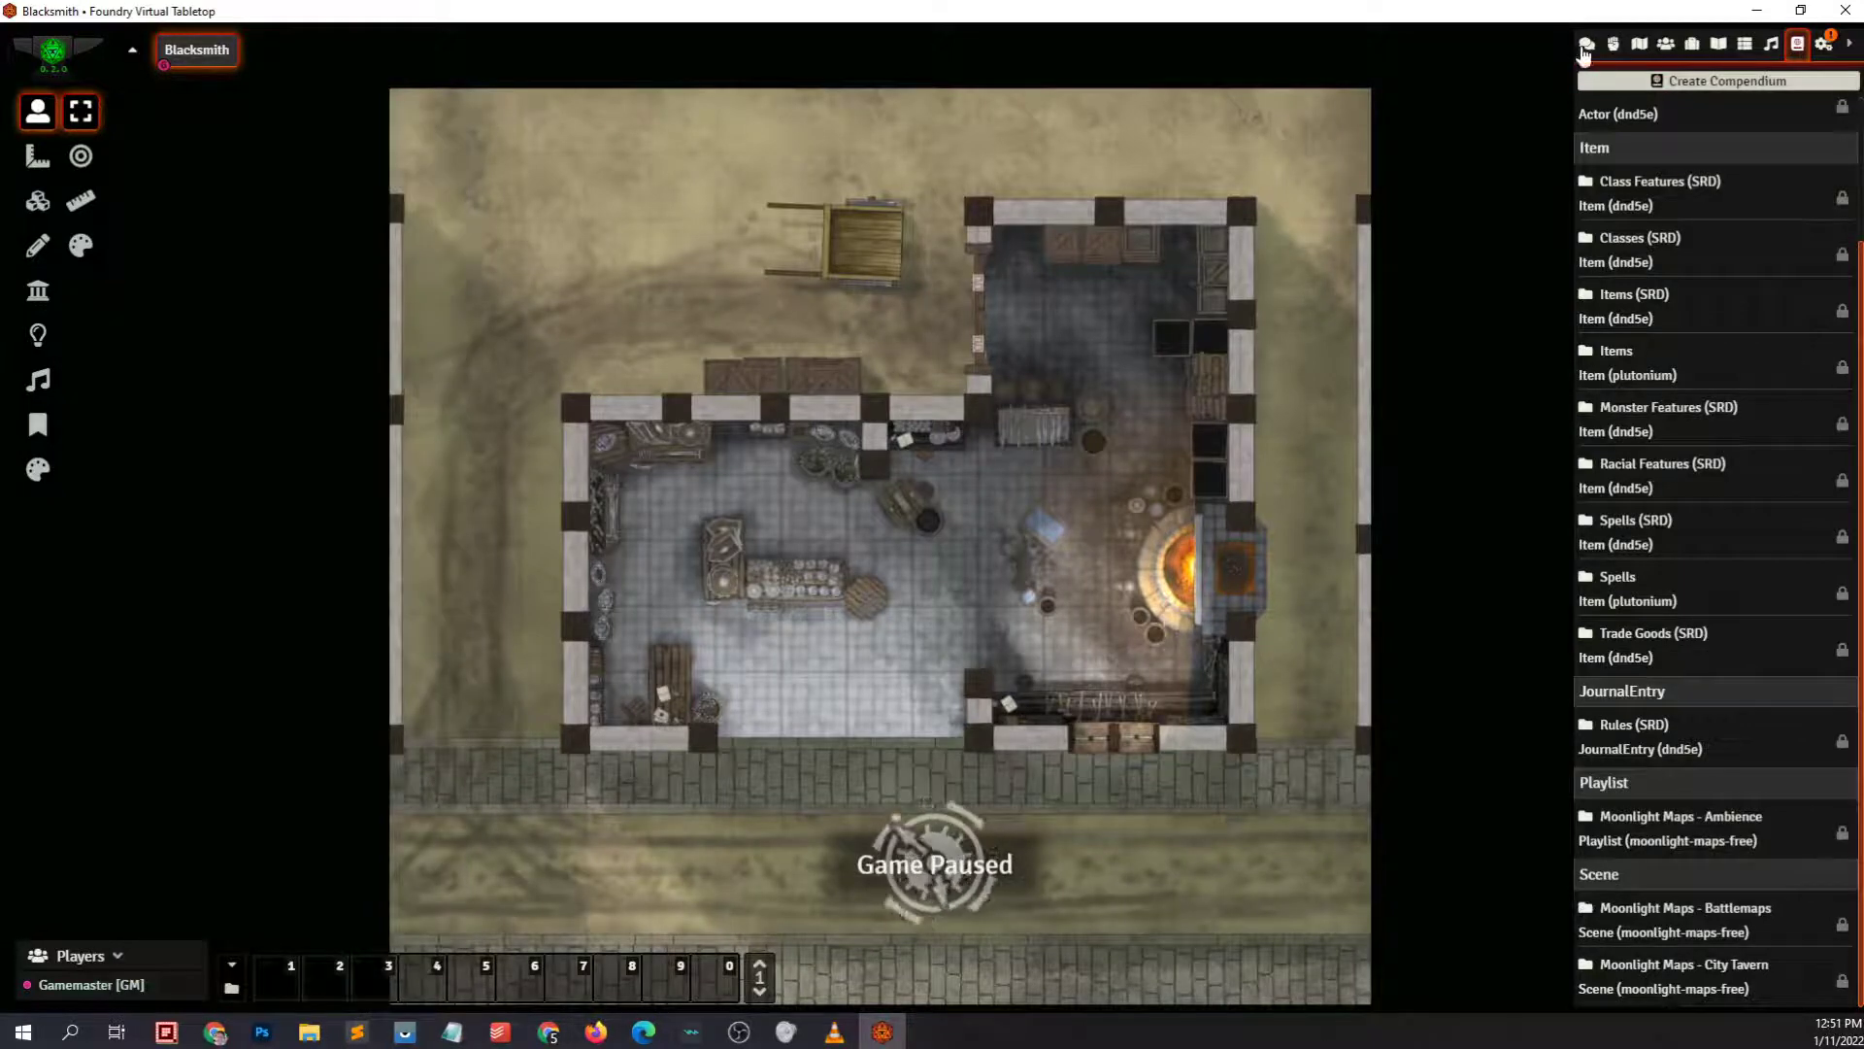
View the chat log and go through the scene's drawing layers up to the Blacksmith map's walls
{"action": "left_click", "coordinate": [1586, 45]}
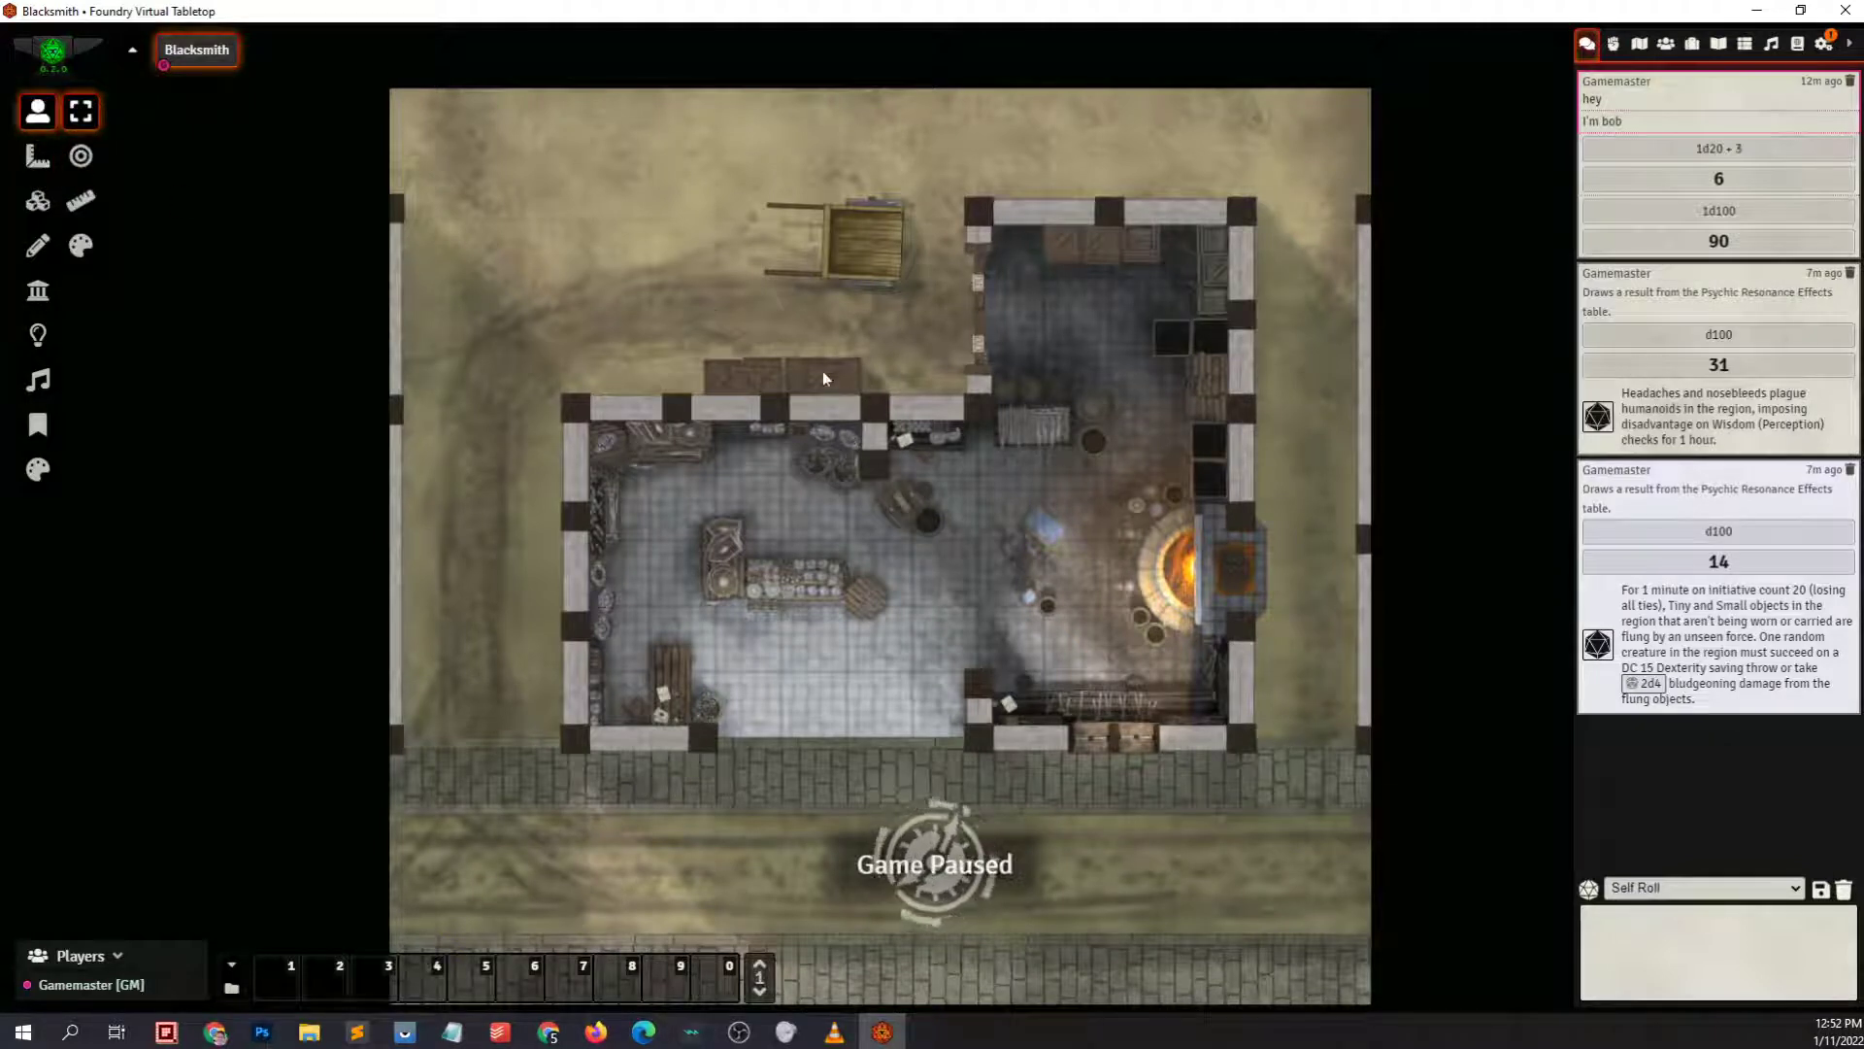
{"action": "left_click_drag", "start_coordinate": [924, 530], "coordinate": [880, 501]}
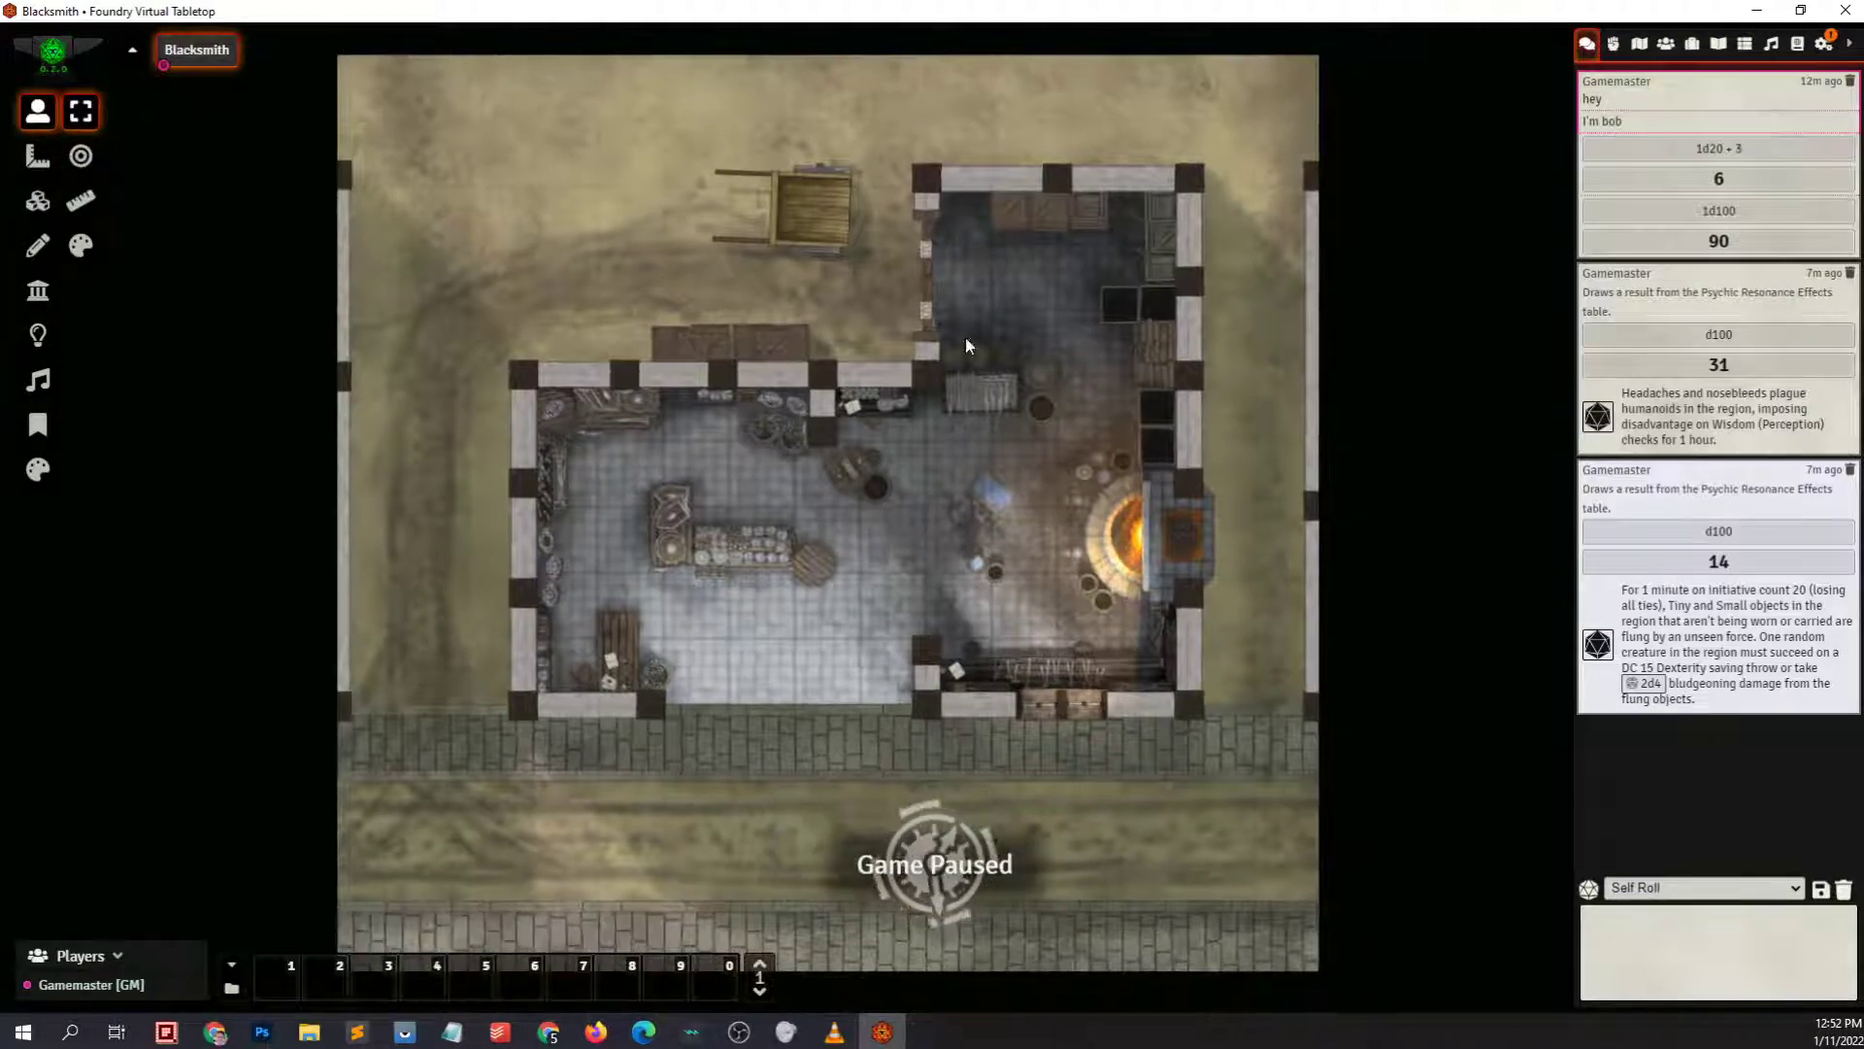
{"action": "left_click", "coordinate": [36, 155]}
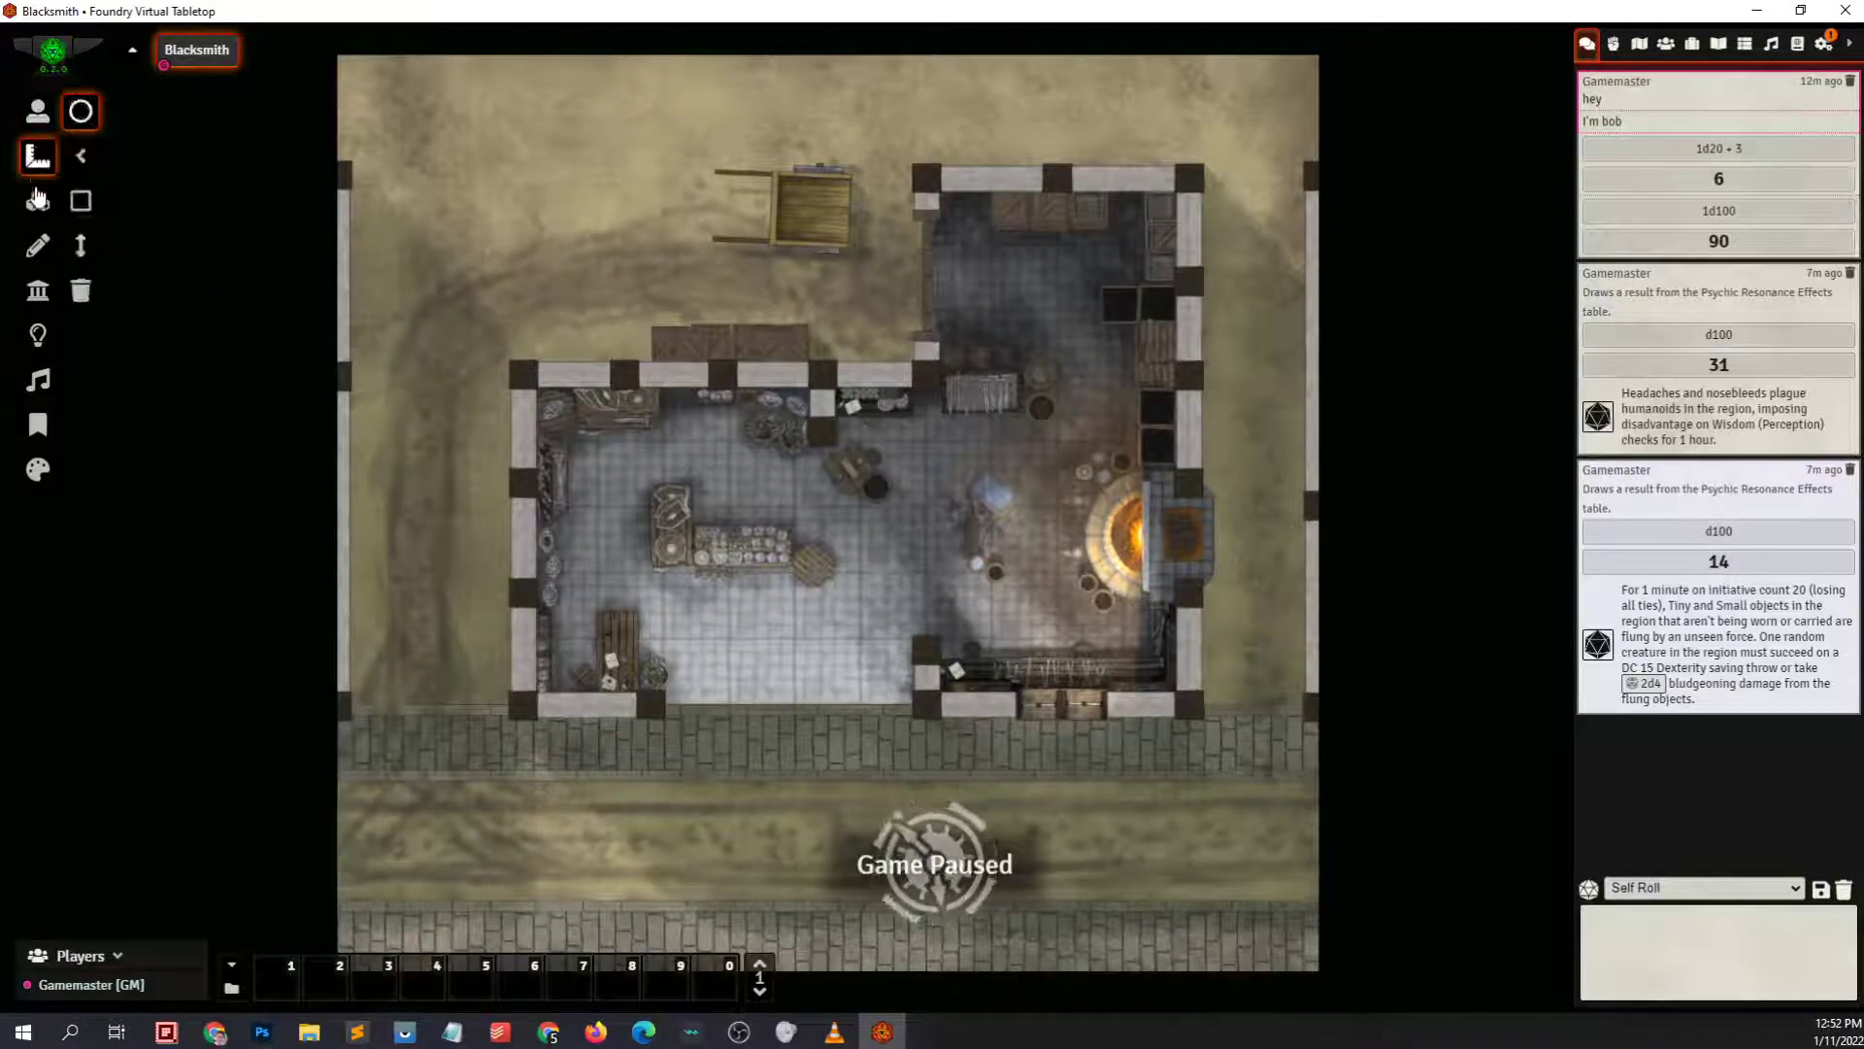
{"action": "left_click", "coordinate": [37, 202]}
{"action": "left_click", "coordinate": [37, 246]}
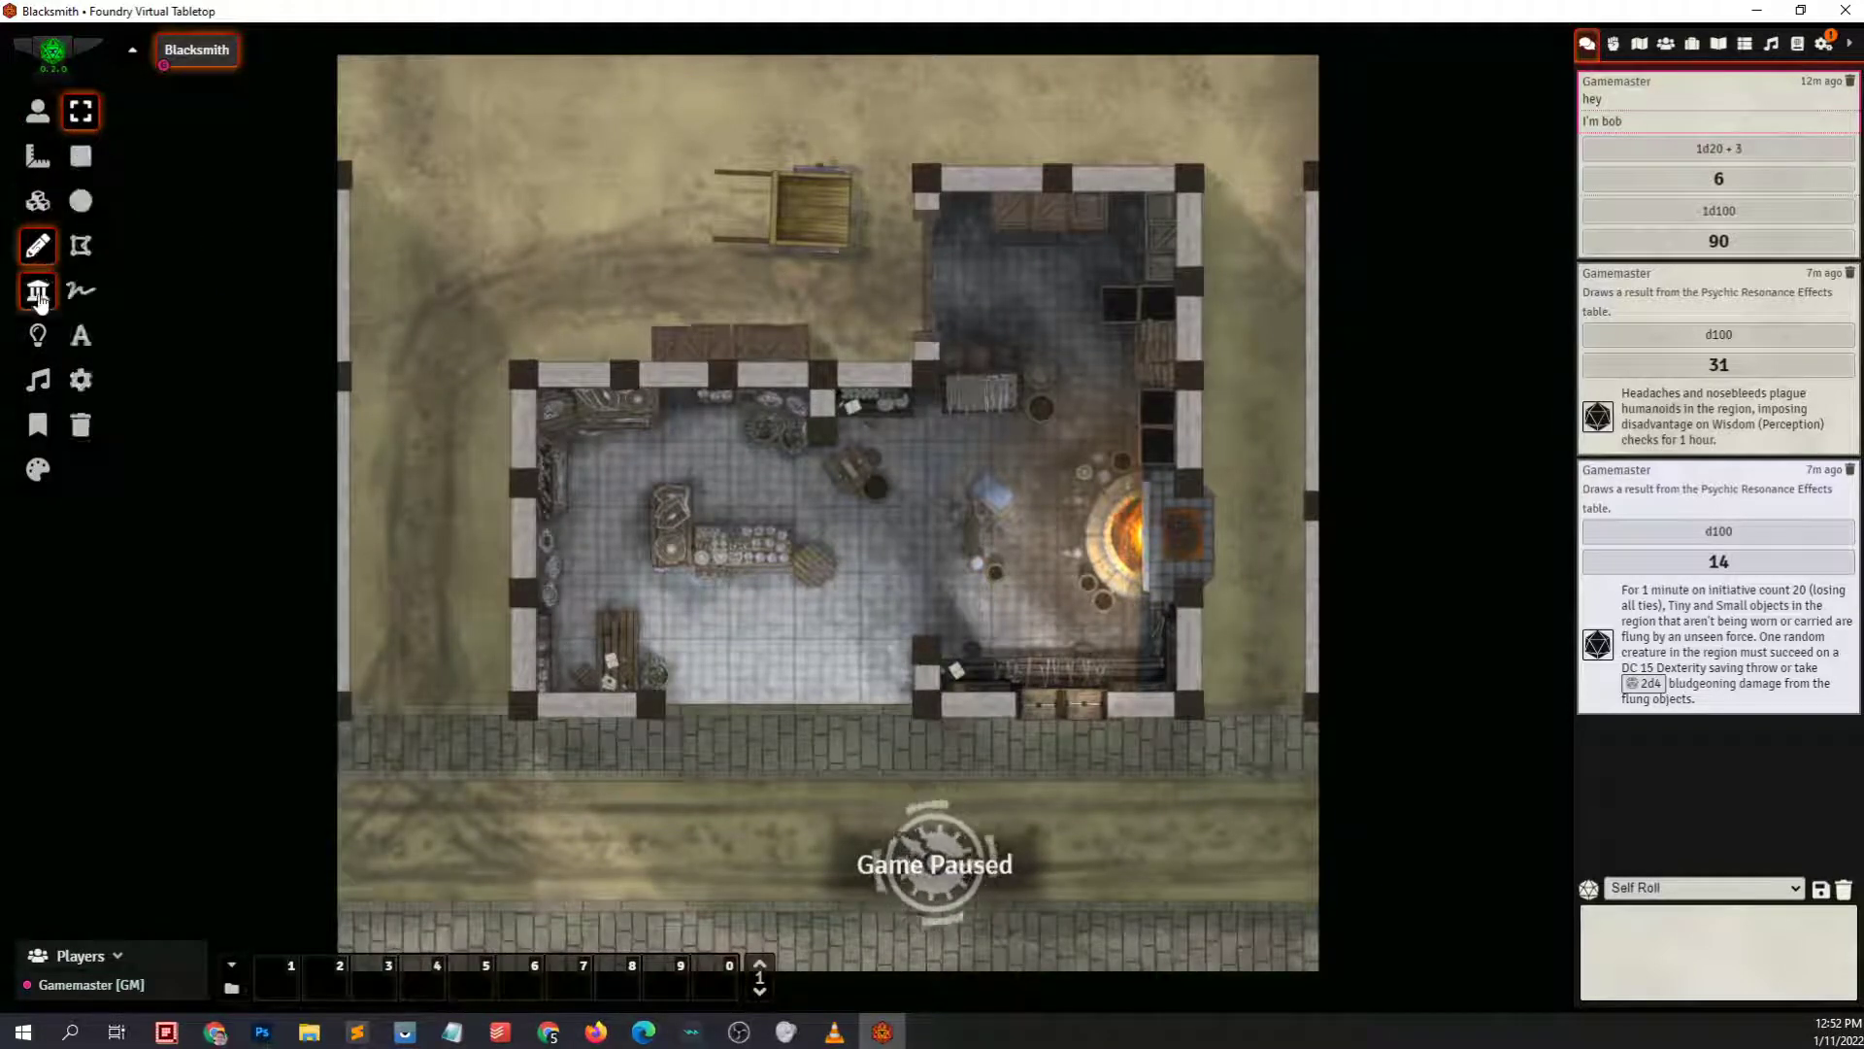
{"action": "left_click", "coordinate": [43, 287]}
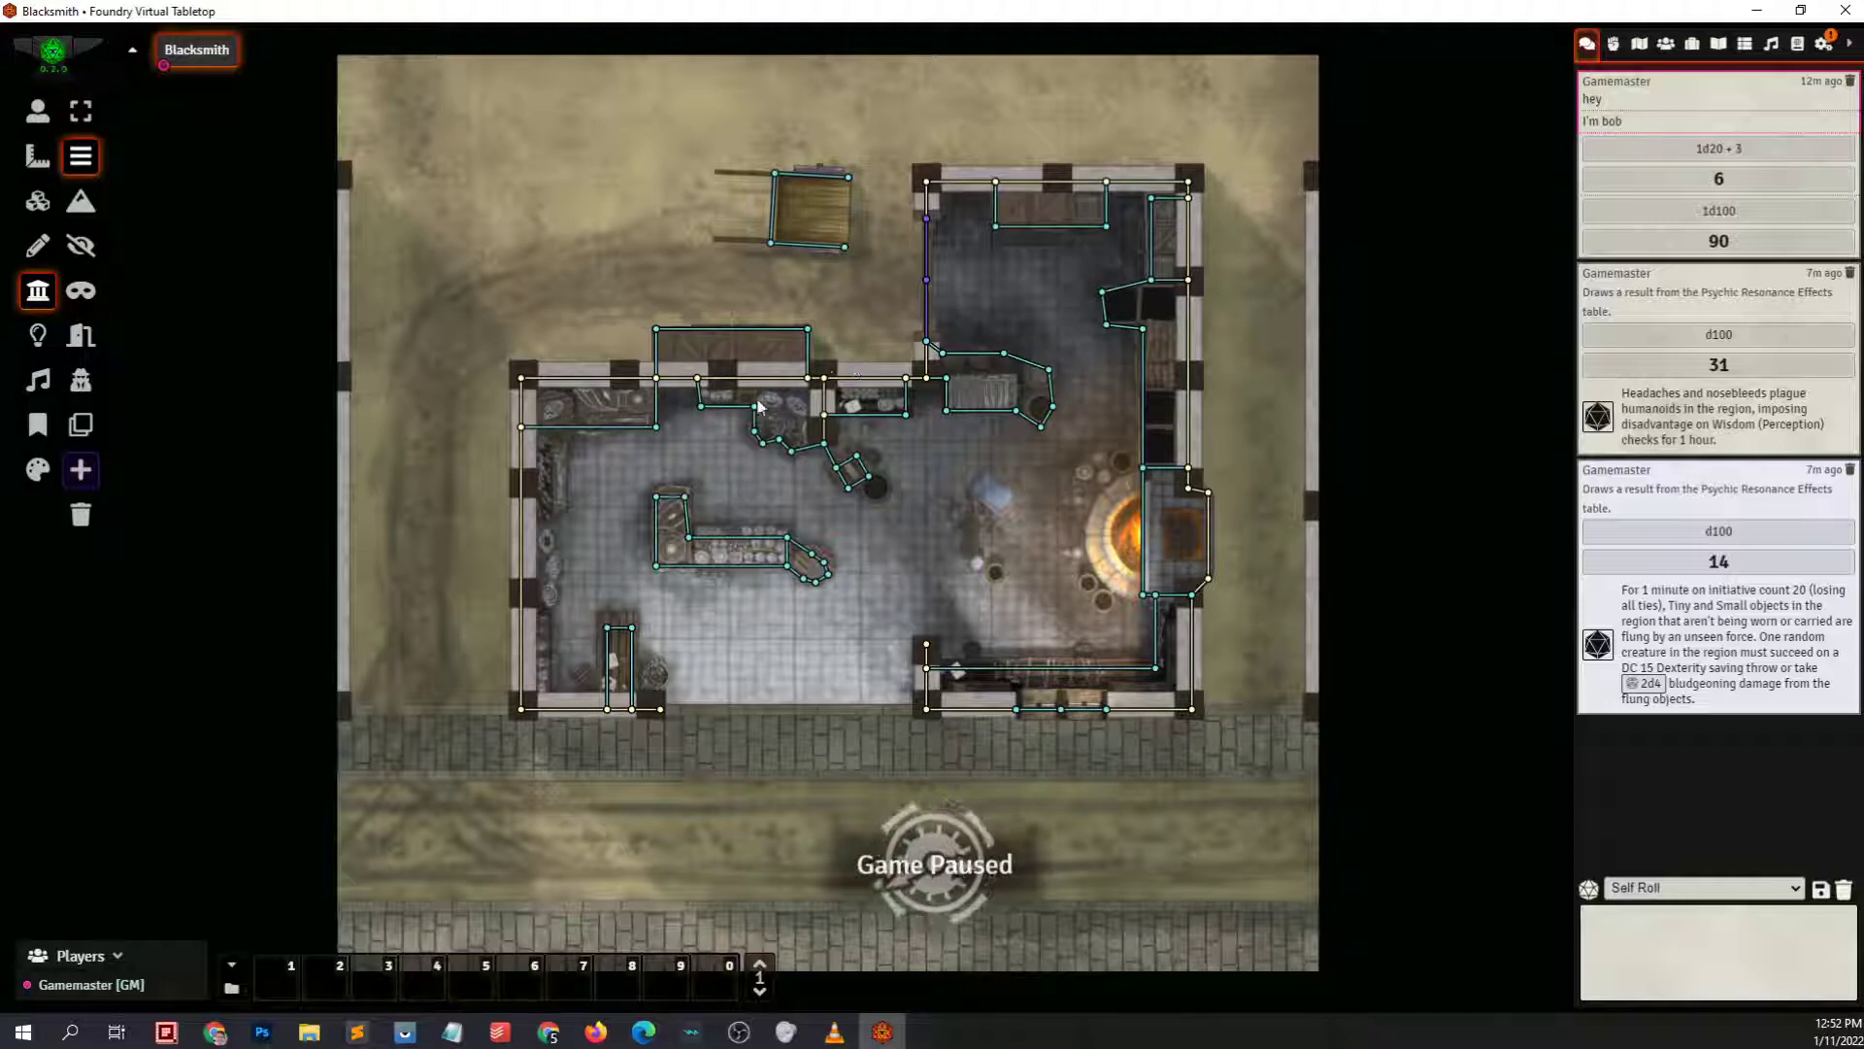
Place the Vampire Spellcaster actor's token just inside the smithy's street entrance and select it to show its vision
{"action": "left_click", "coordinate": [1613, 43]}
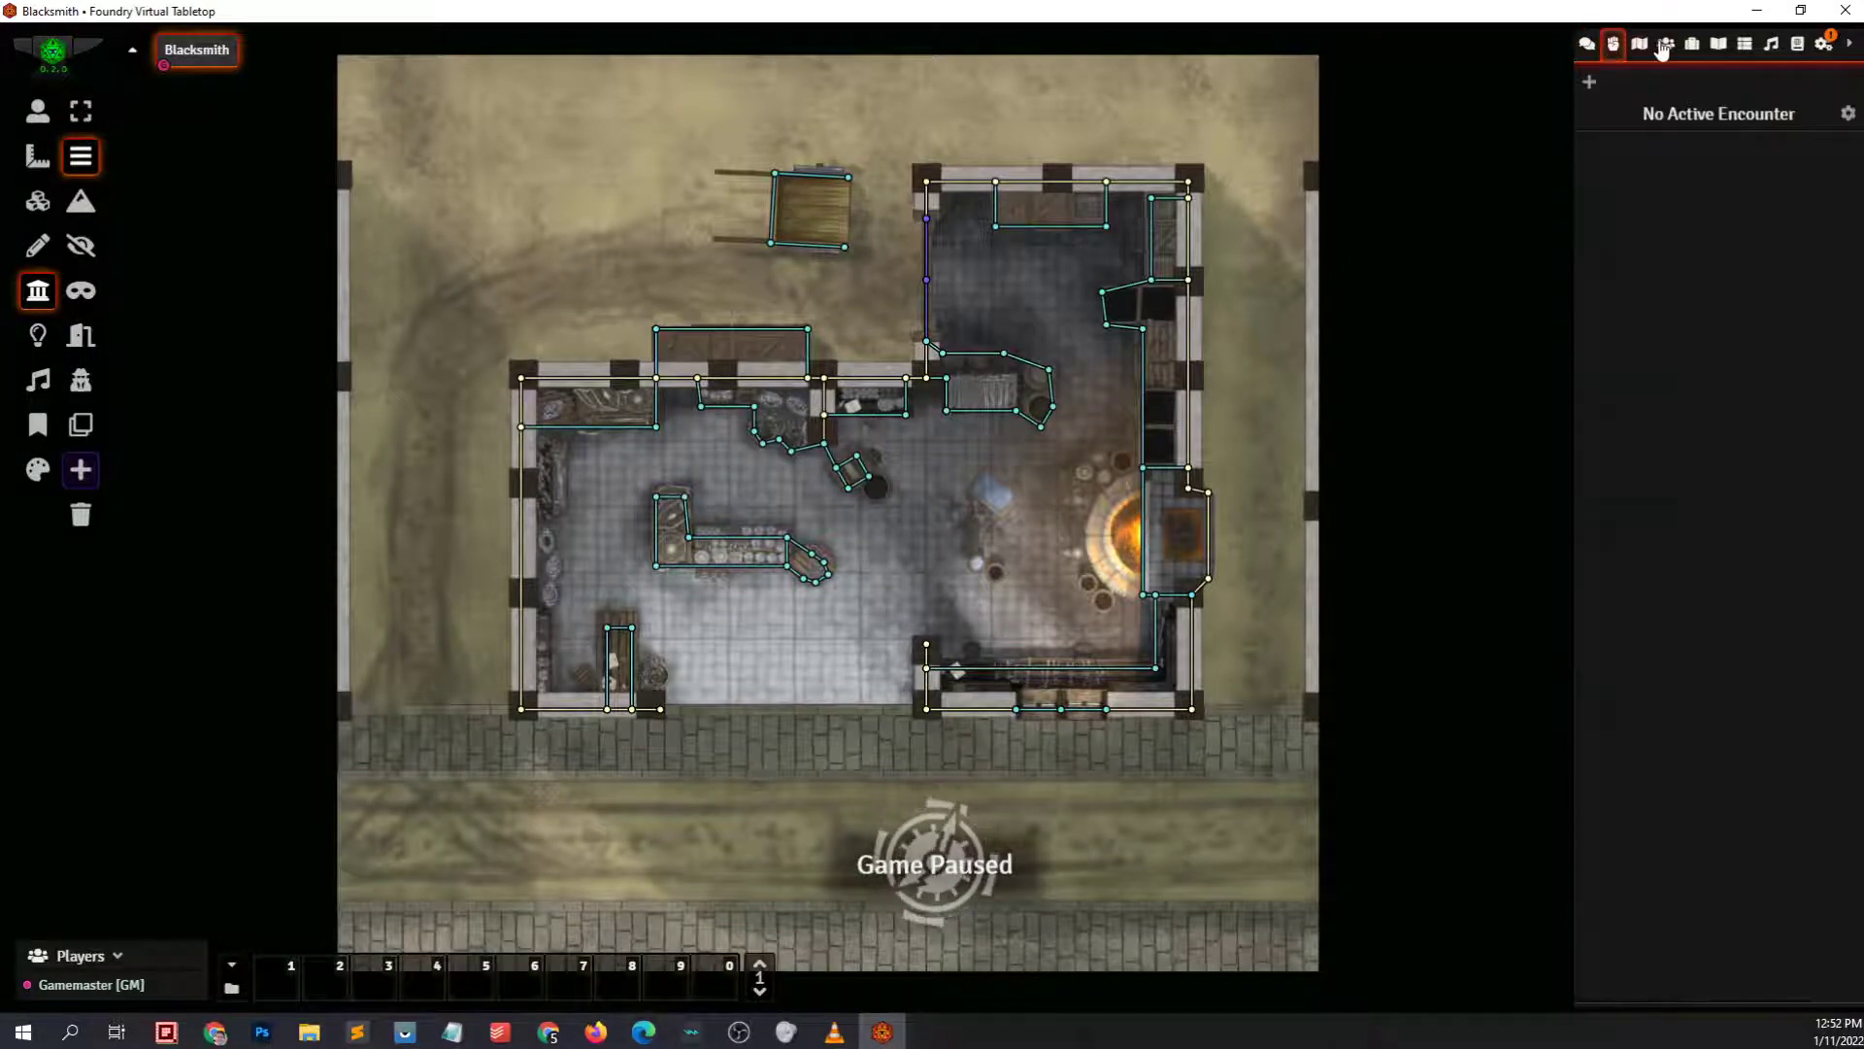
{"action": "left_click", "coordinate": [1666, 44]}
{"action": "left_click_drag", "start_coordinate": [1668, 191], "coordinate": [849, 693]}
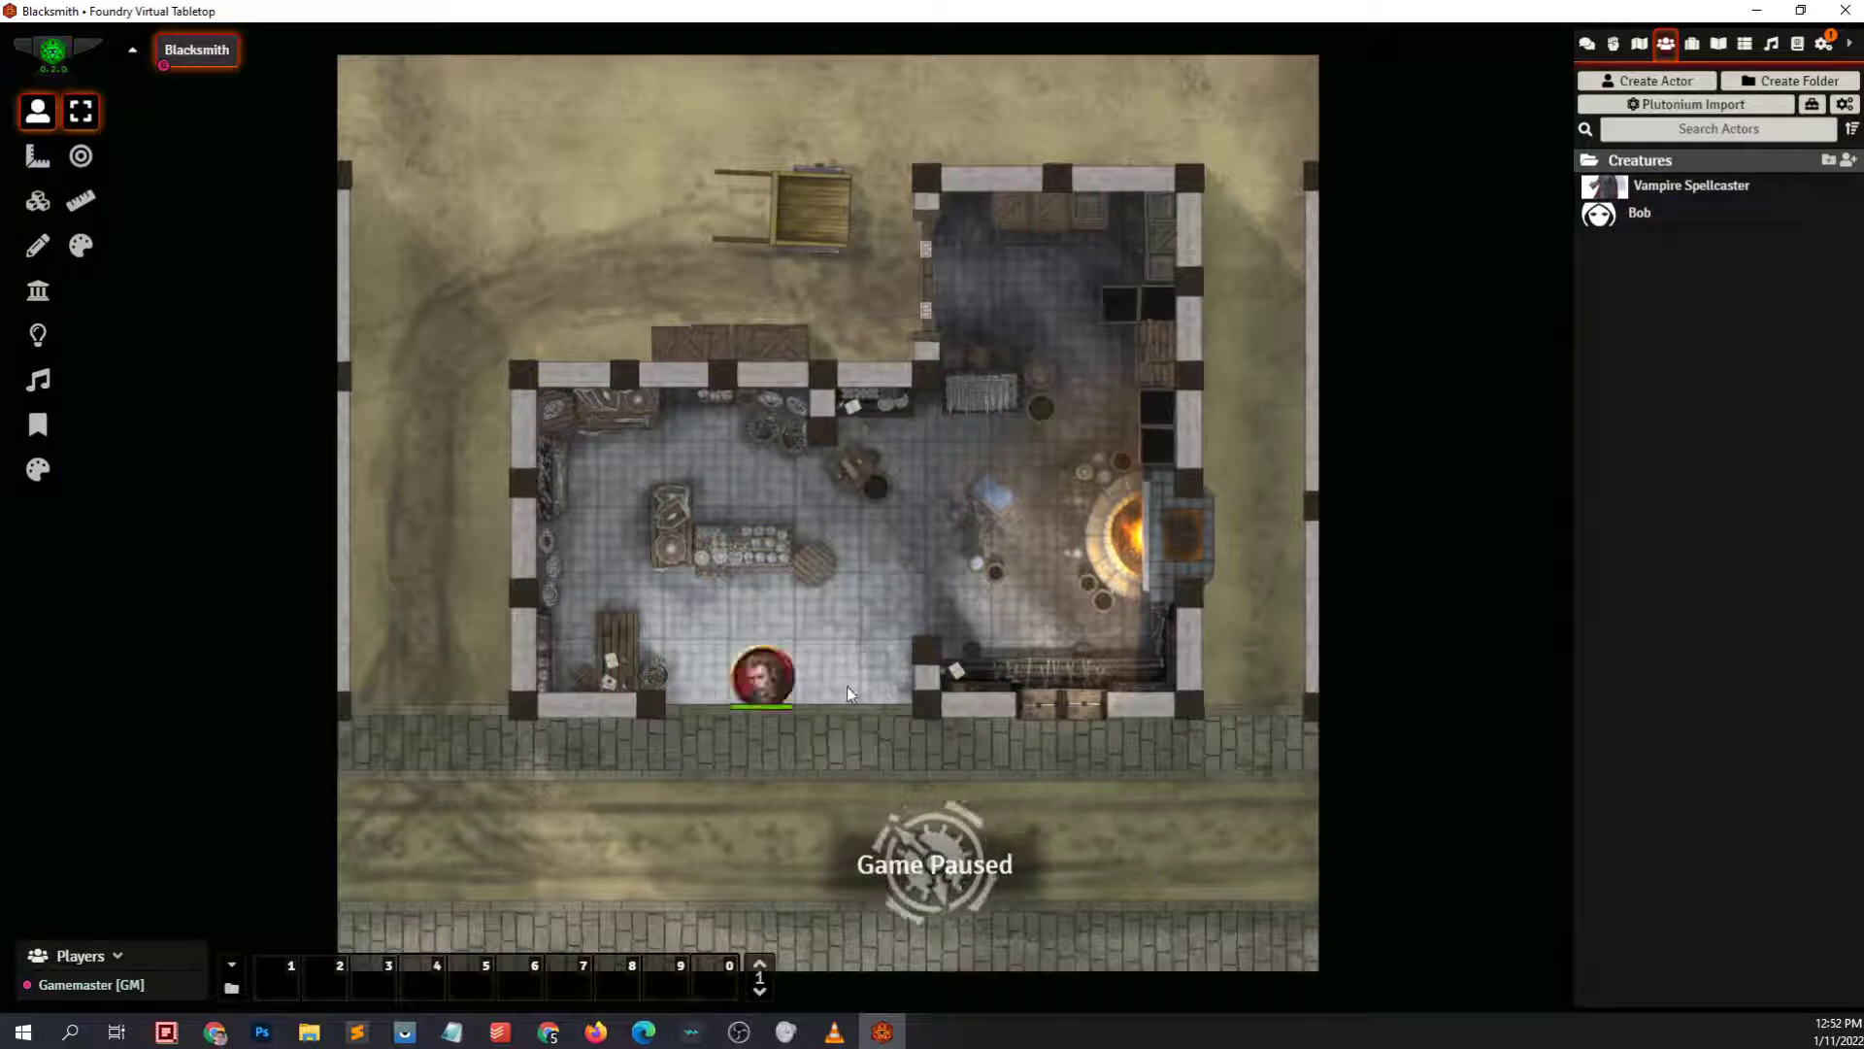
{"action": "left_click", "coordinate": [765, 683]}
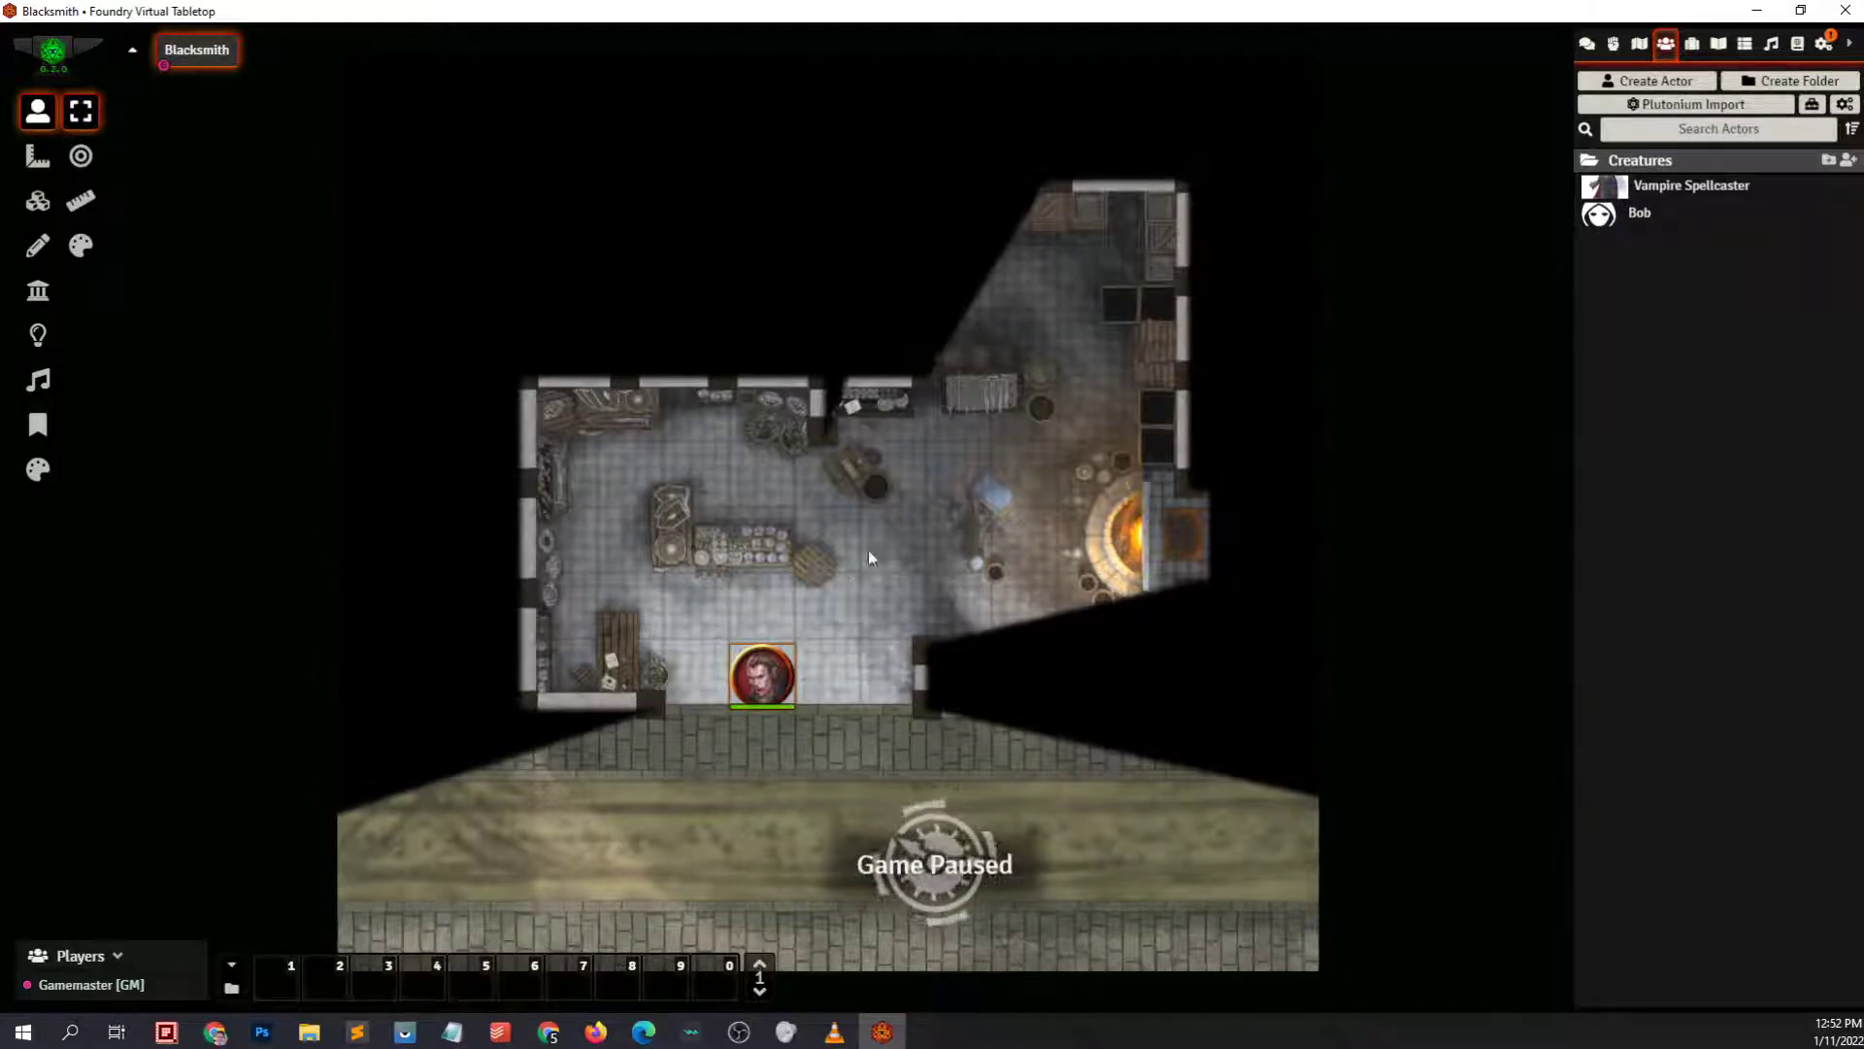
Move the Vampire Spellcaster token one square down onto the street, four squares left along it, and four squares back
{"action": "key", "text": "Down"}
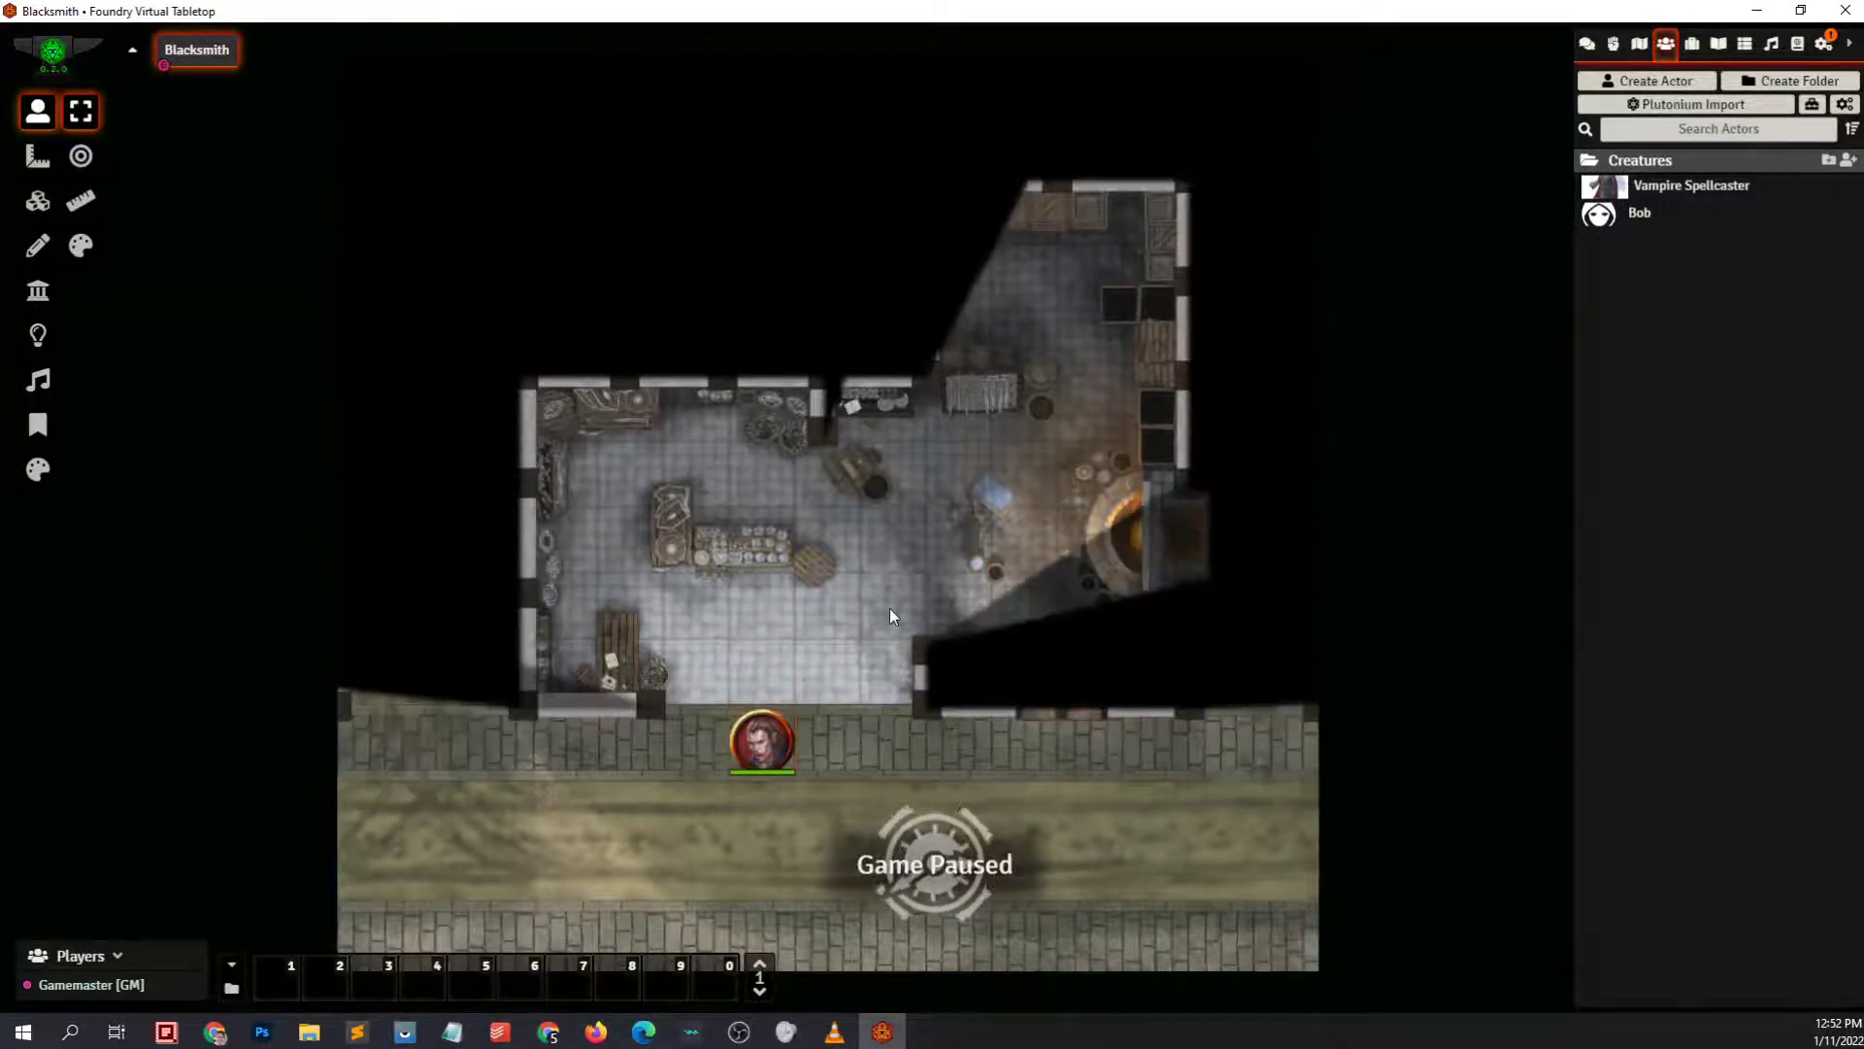
{"action": "key", "text": "Left"}
{"action": "key", "text": "Left"}
{"action": "key", "text": "Left"}
{"action": "key", "text": "Left"}
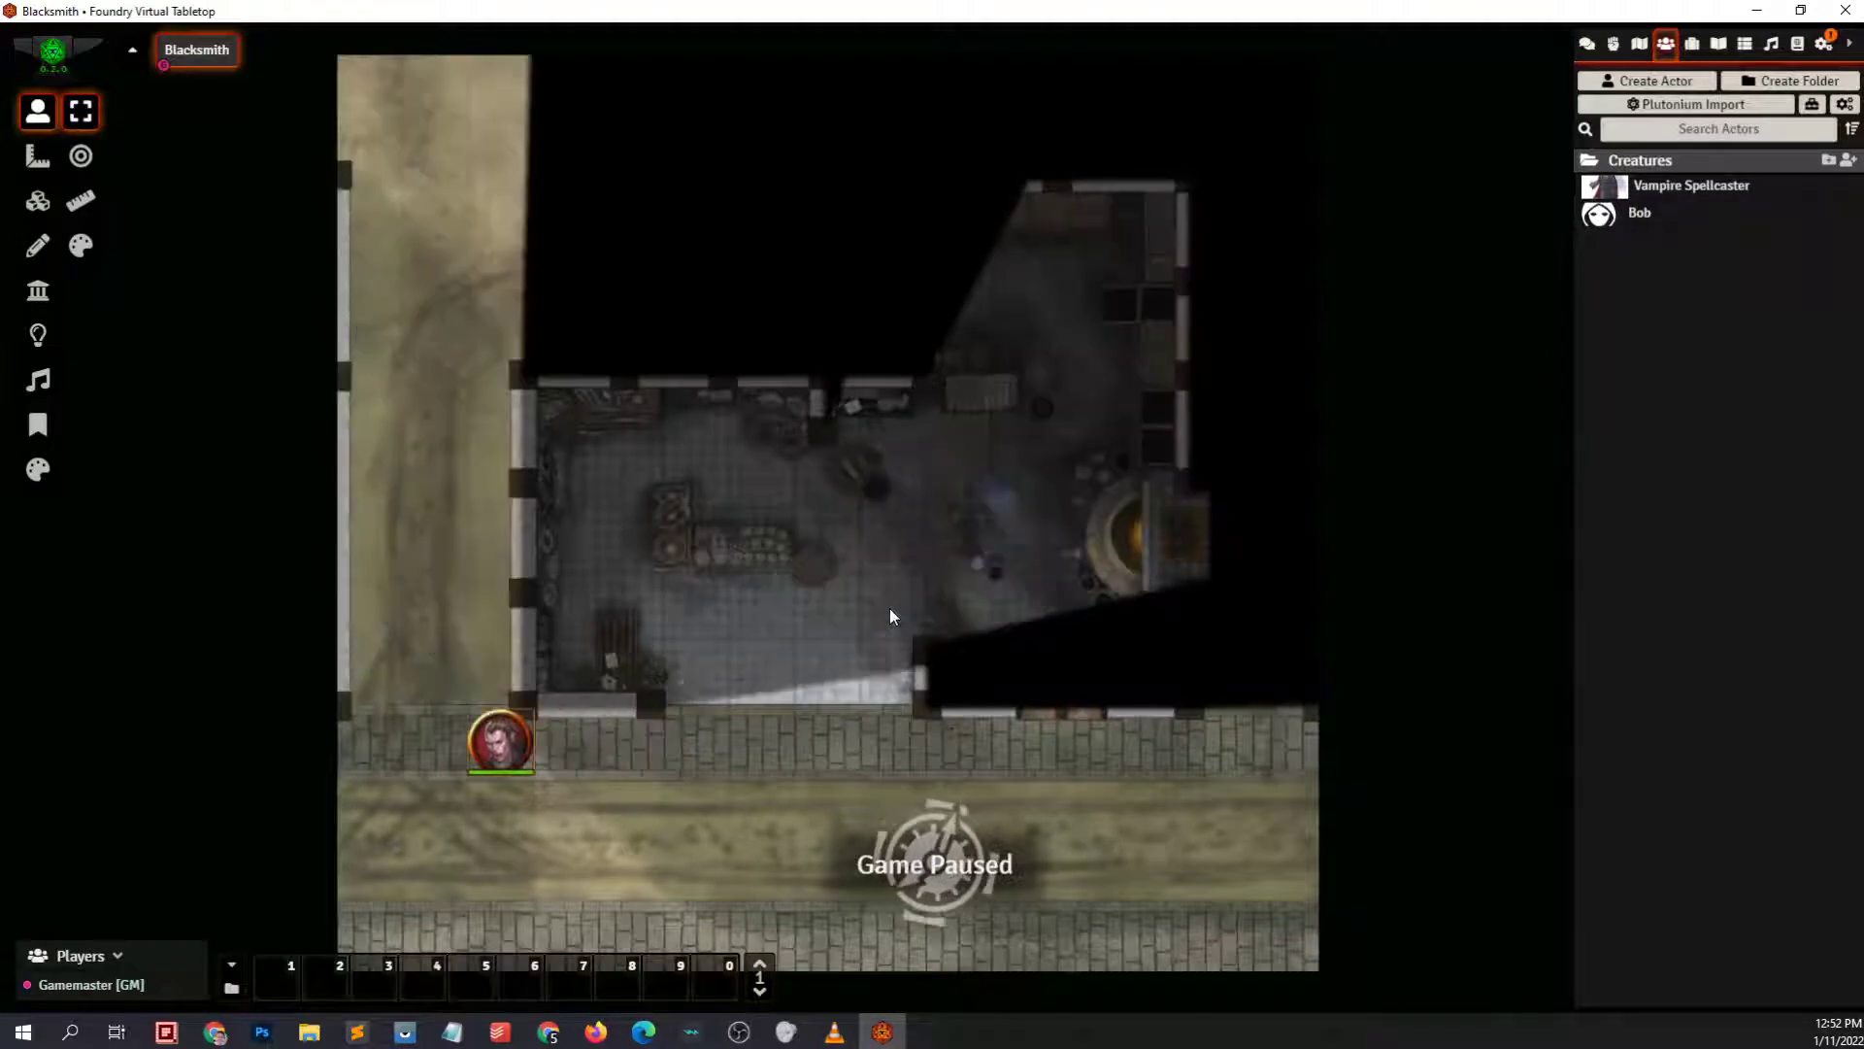
{"action": "key", "text": "Right"}
{"action": "key", "text": "Right"}
{"action": "key", "text": "Right"}
{"action": "key", "text": "Right"}
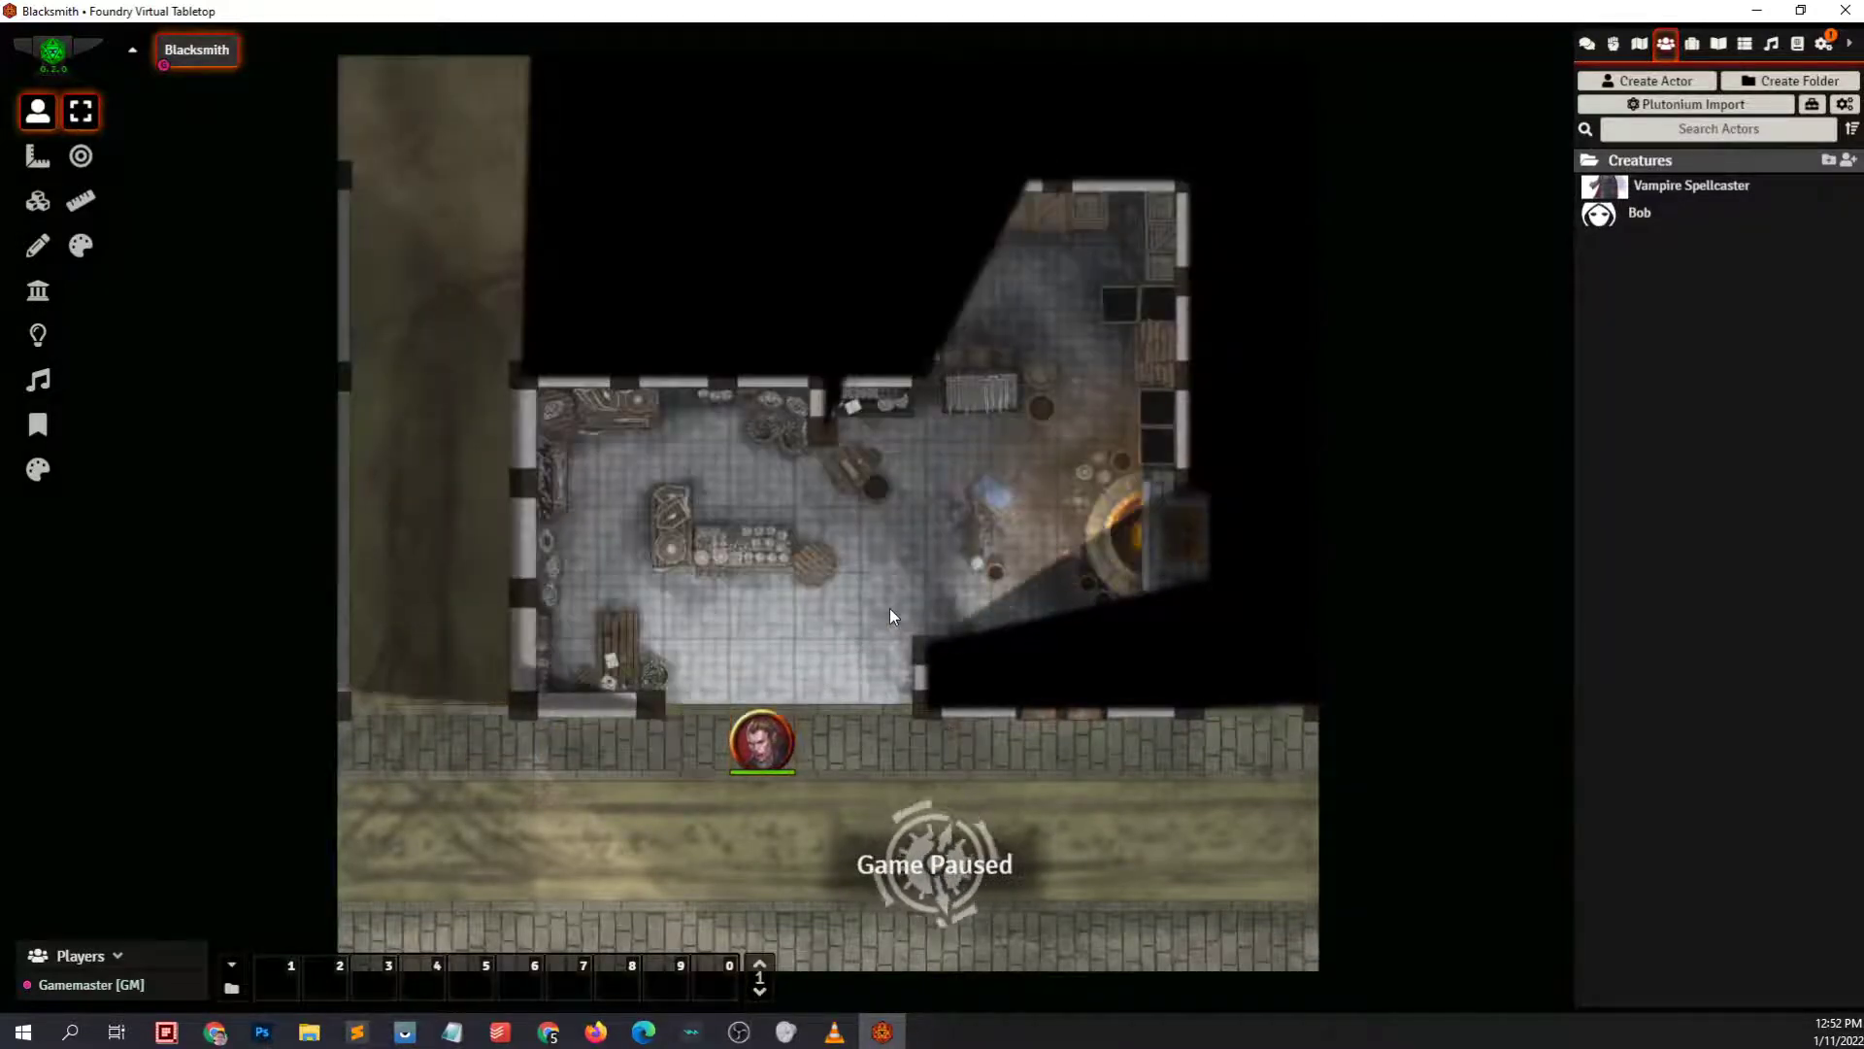
Move the Vampire Spellcaster token two squares up into the smithy and one square right, beside the round table
{"action": "key", "text": "Up"}
{"action": "key", "text": "Up"}
{"action": "key", "text": "Right"}
Examine the light source placed at the forge and its radius, then return to the token controls
{"action": "scroll", "coordinate": [963, 569], "scroll_direction": "up", "scroll_amount": 3}
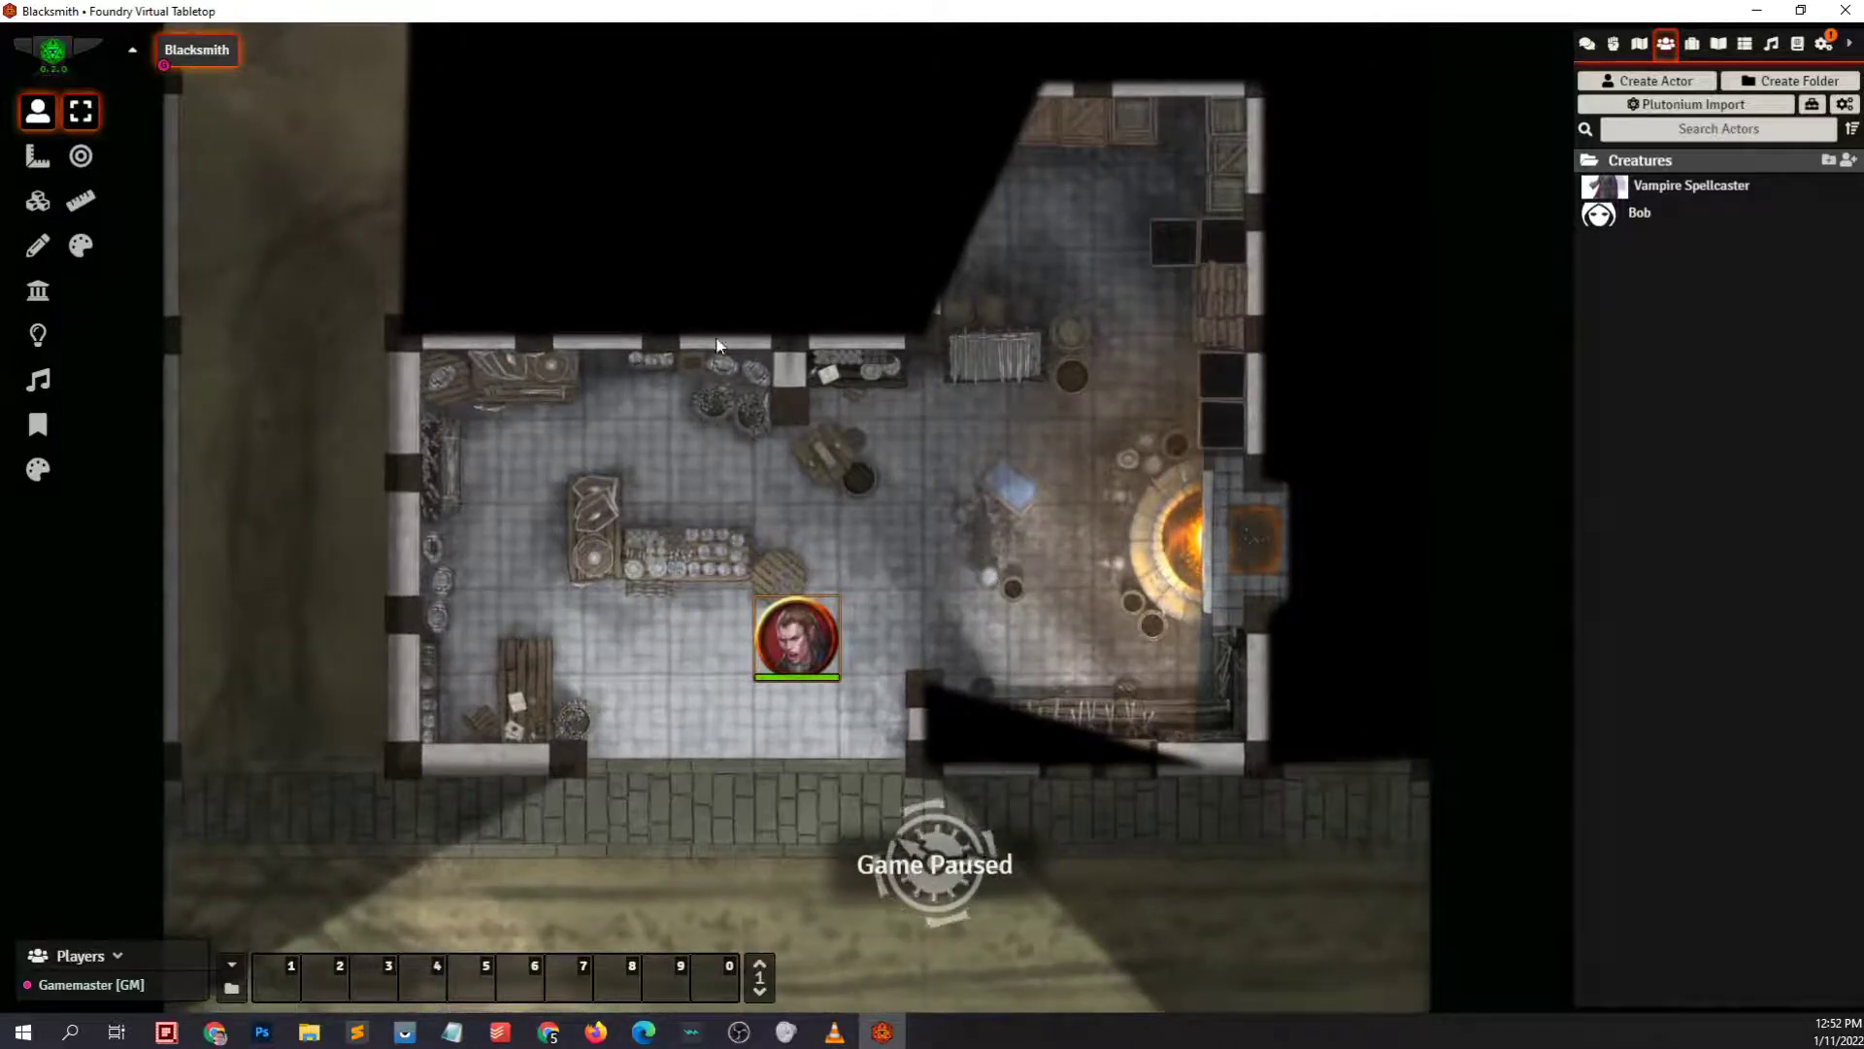
{"action": "left_click", "coordinate": [36, 336]}
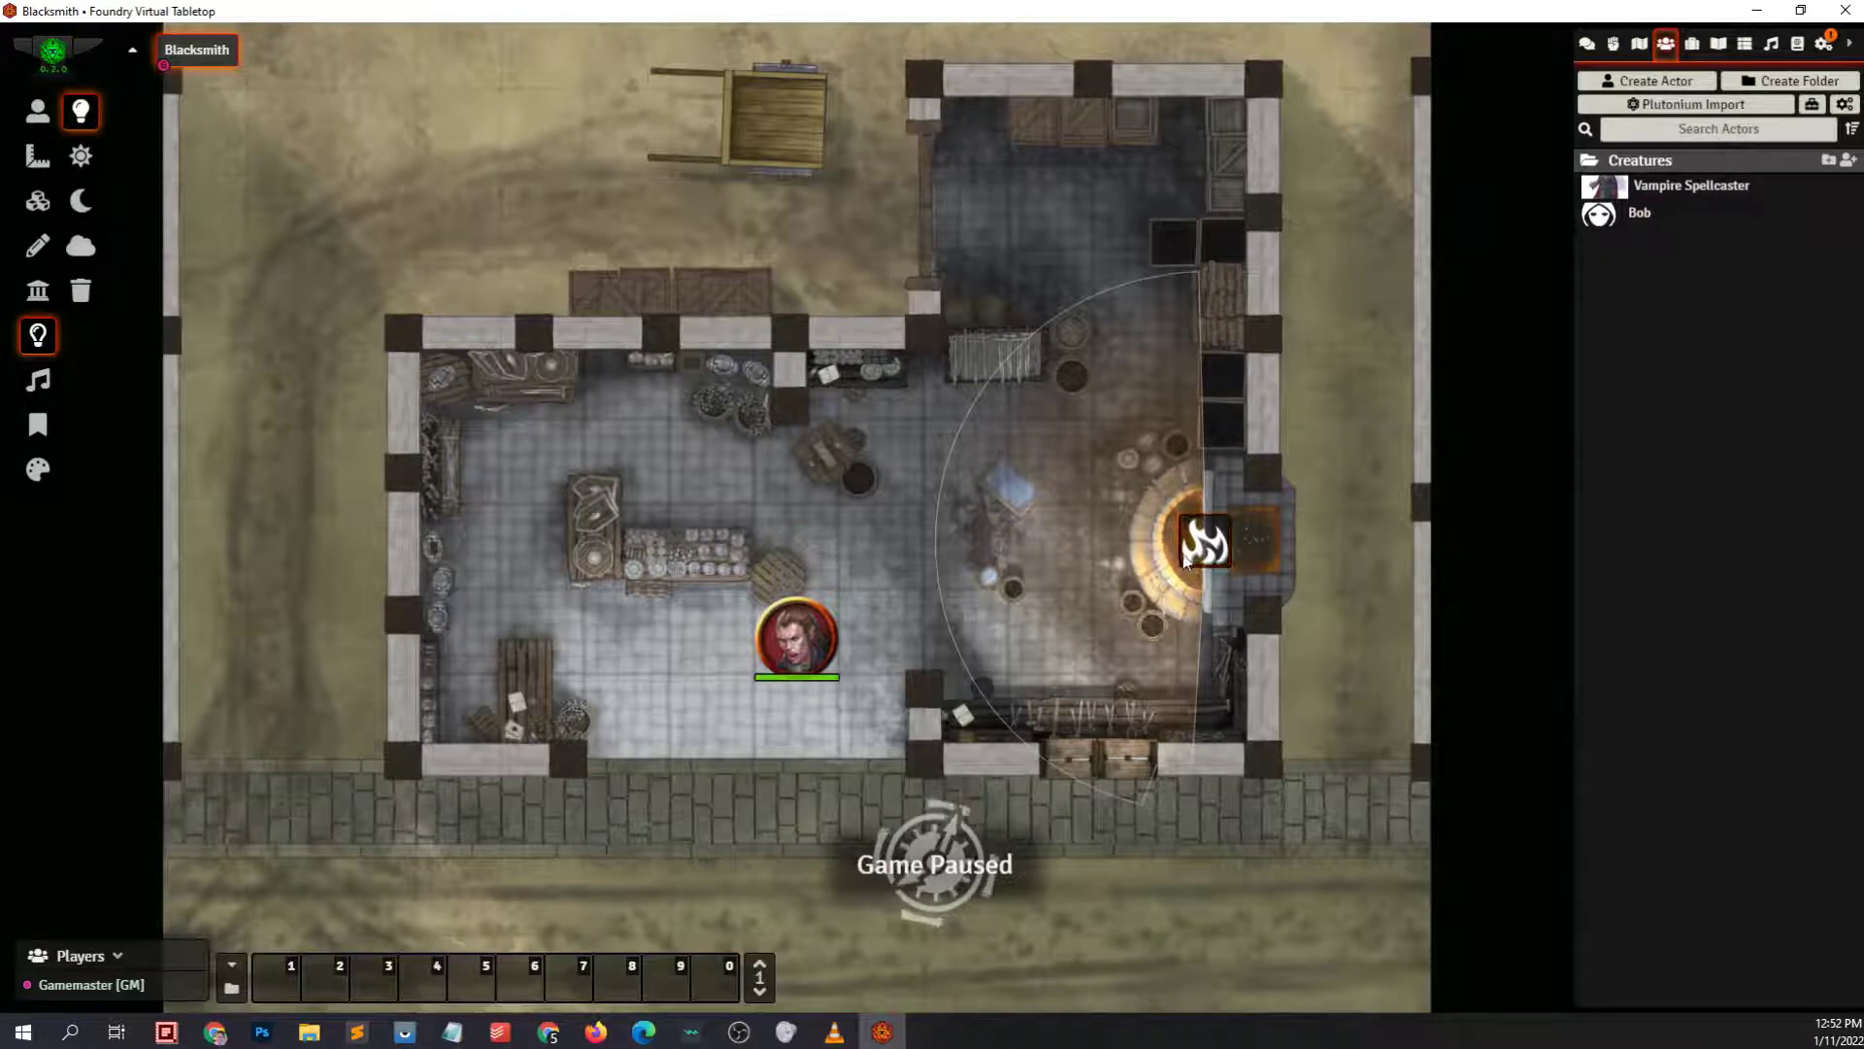
{"action": "scroll", "coordinate": [1045, 551], "scroll_direction": "up", "scroll_amount": 5}
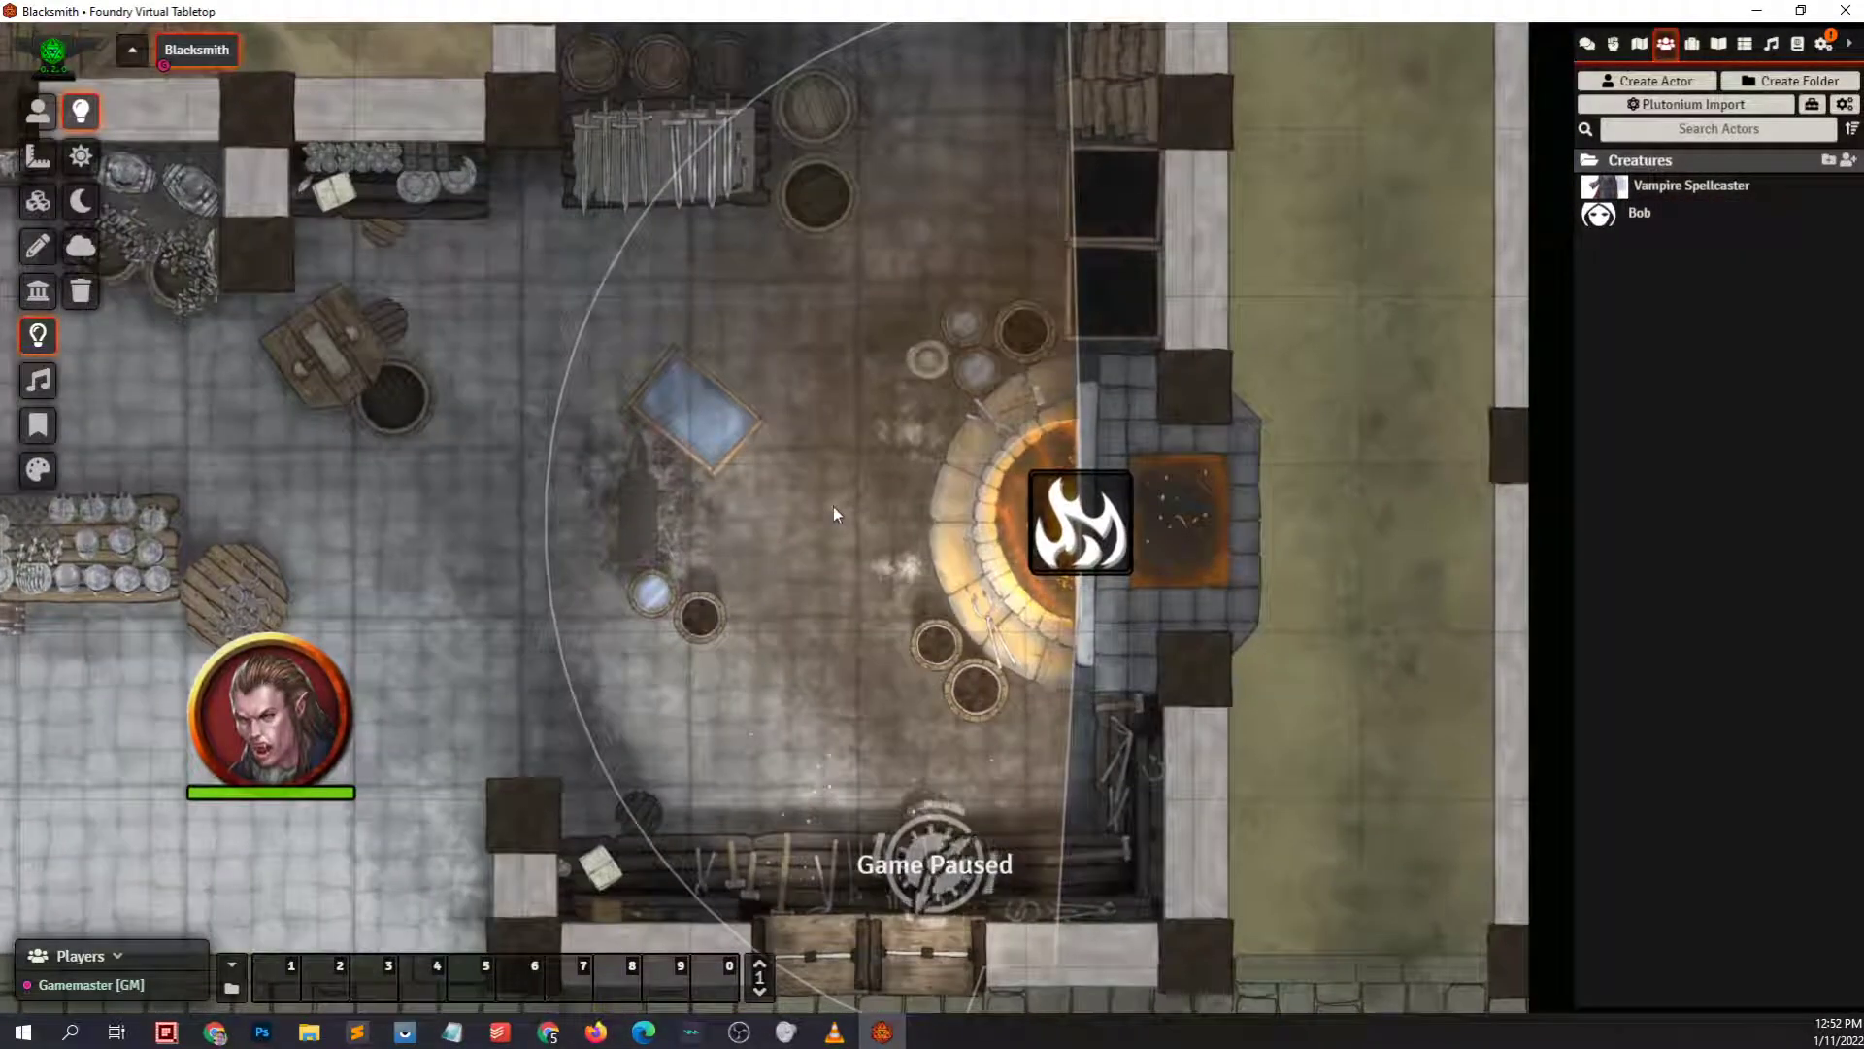
{"action": "left_click", "coordinate": [37, 110]}
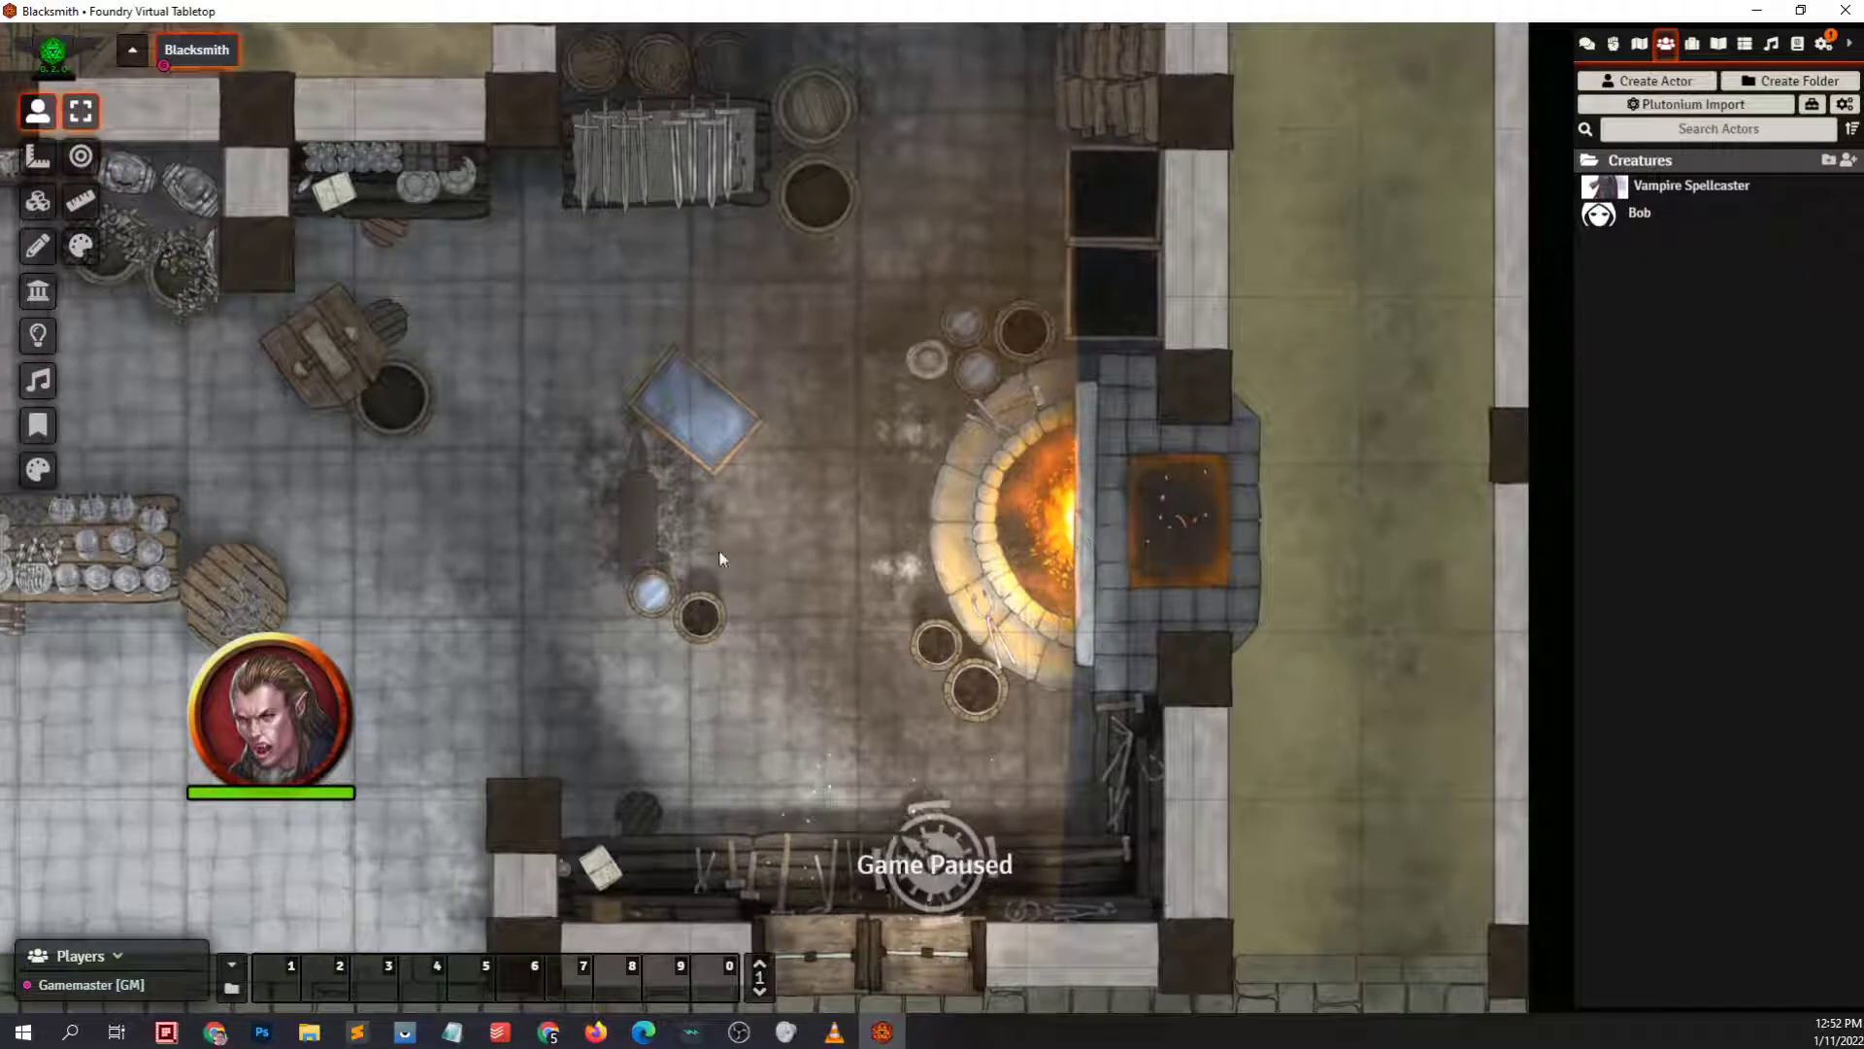
{"action": "scroll", "coordinate": [938, 498], "scroll_direction": "down", "scroll_amount": 5}
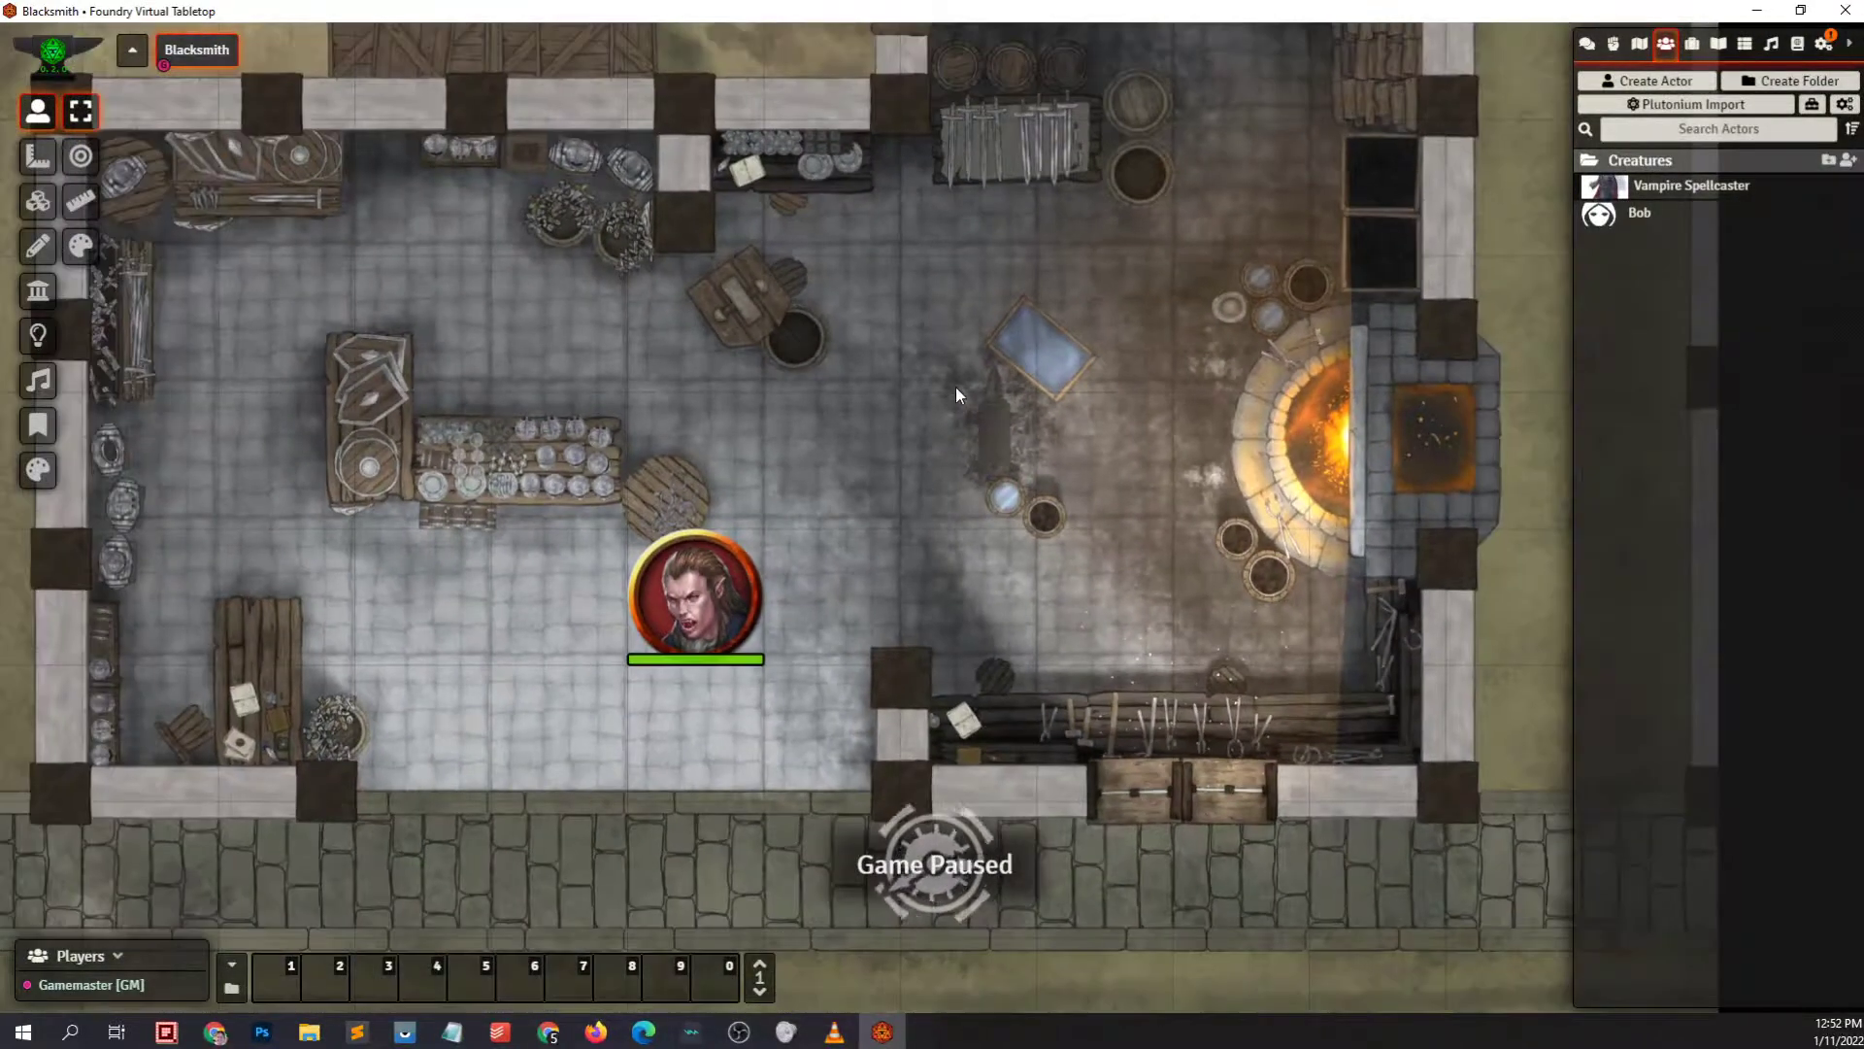
{"action": "scroll", "coordinate": [956, 388], "scroll_direction": "down", "scroll_amount": 4}
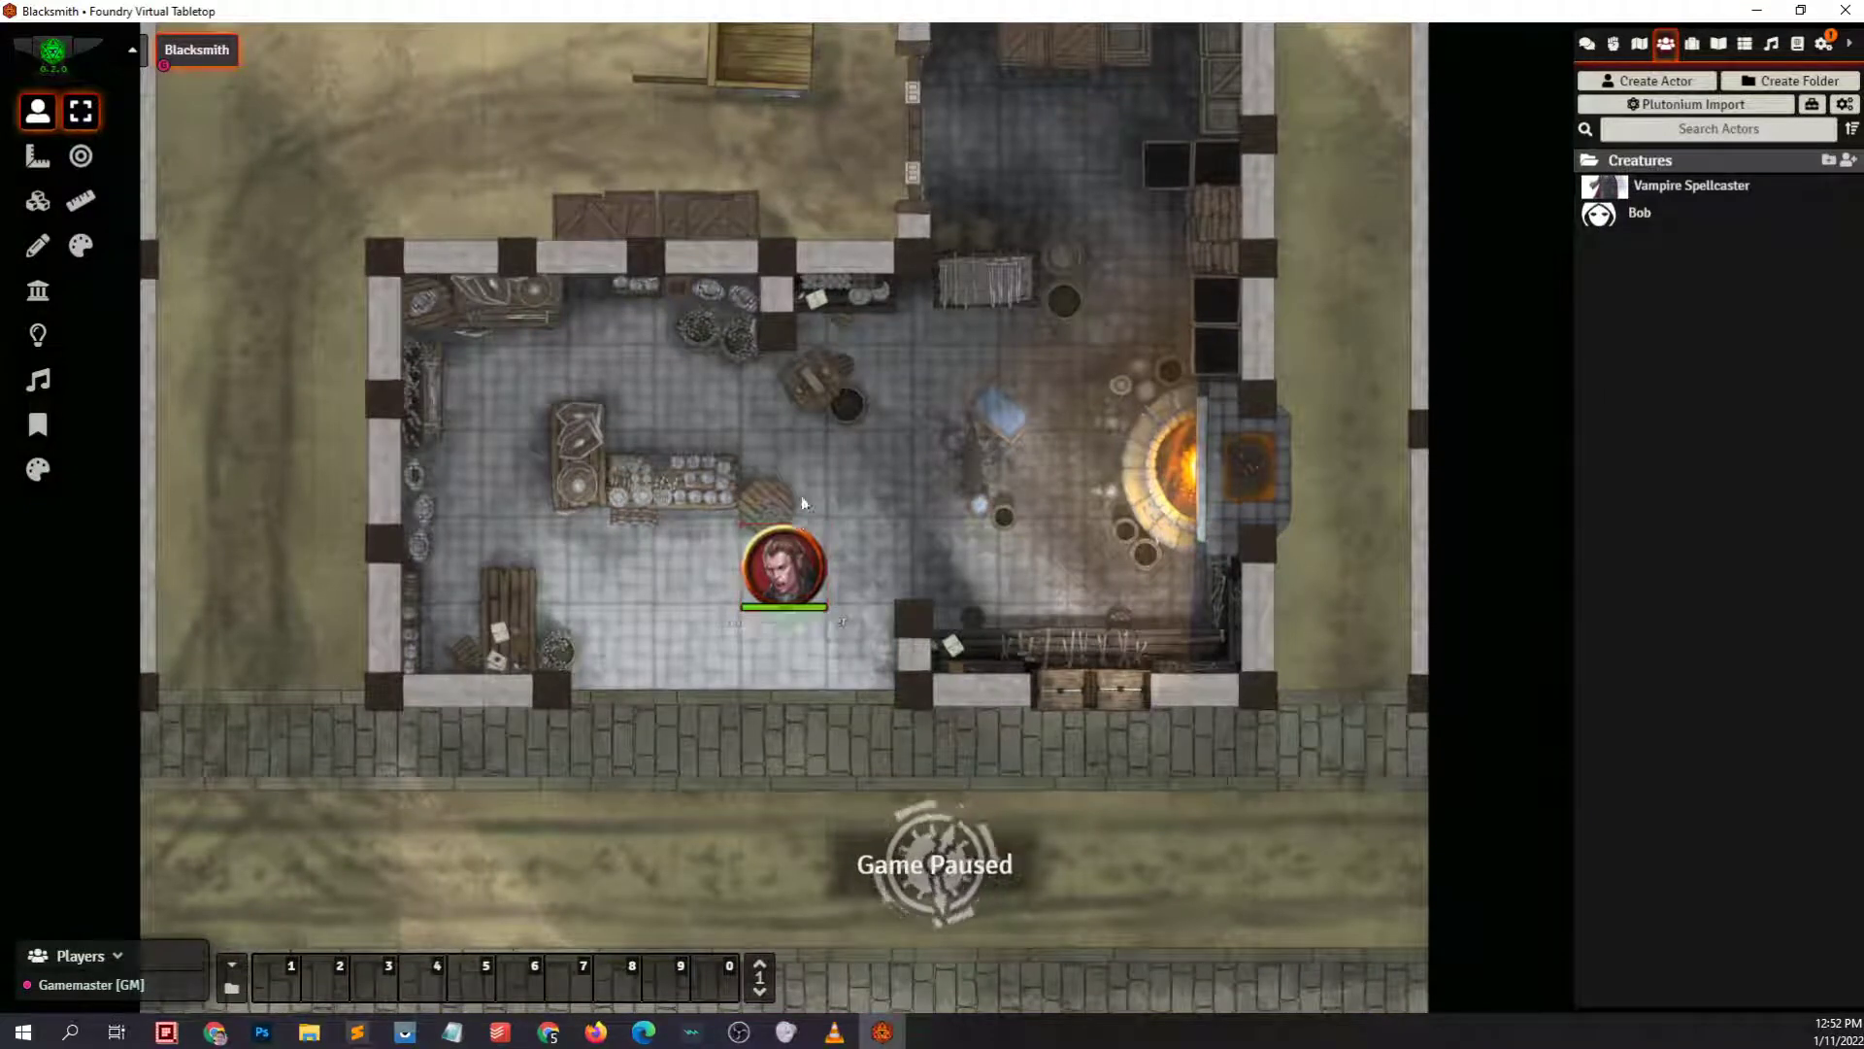
Select the Vampire Spellcaster token, turn off Fog Exploration in the Blacksmith scene's configuration, and save the changes
{"action": "left_click", "coordinate": [796, 575]}
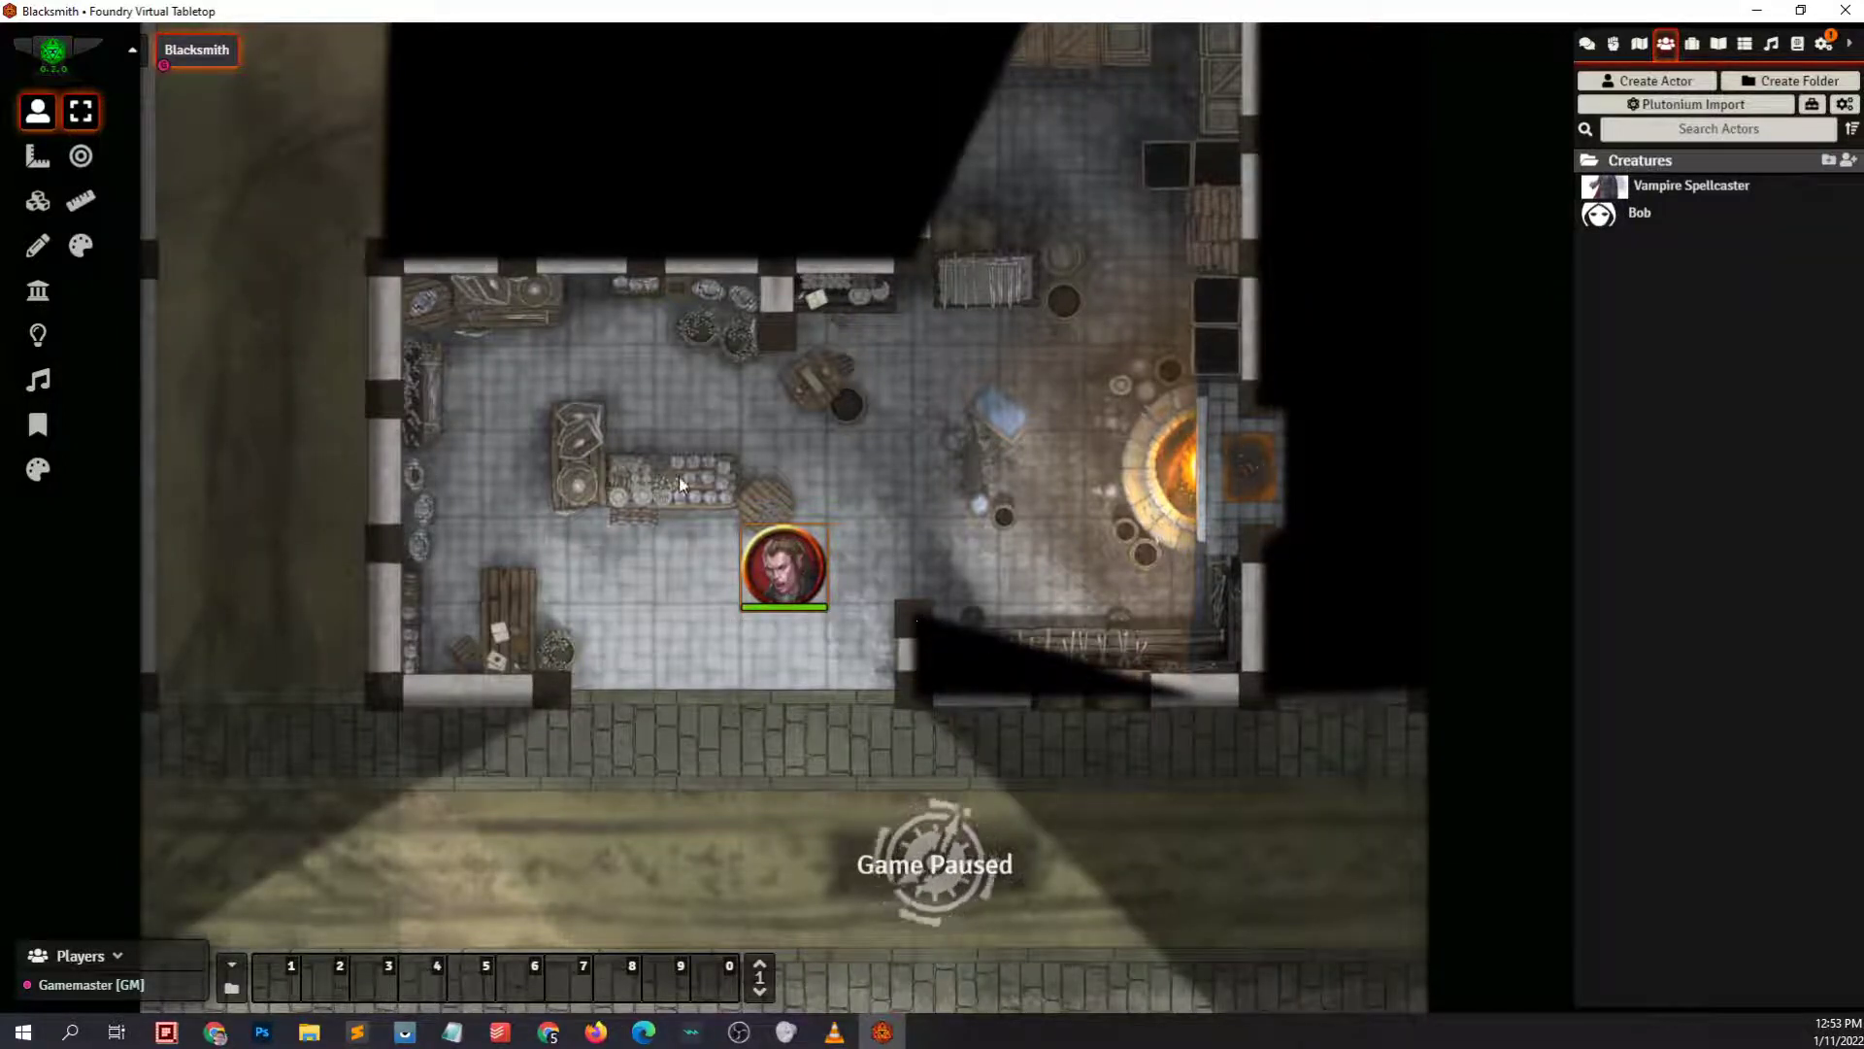
{"action": "right_click", "coordinate": [194, 53]}
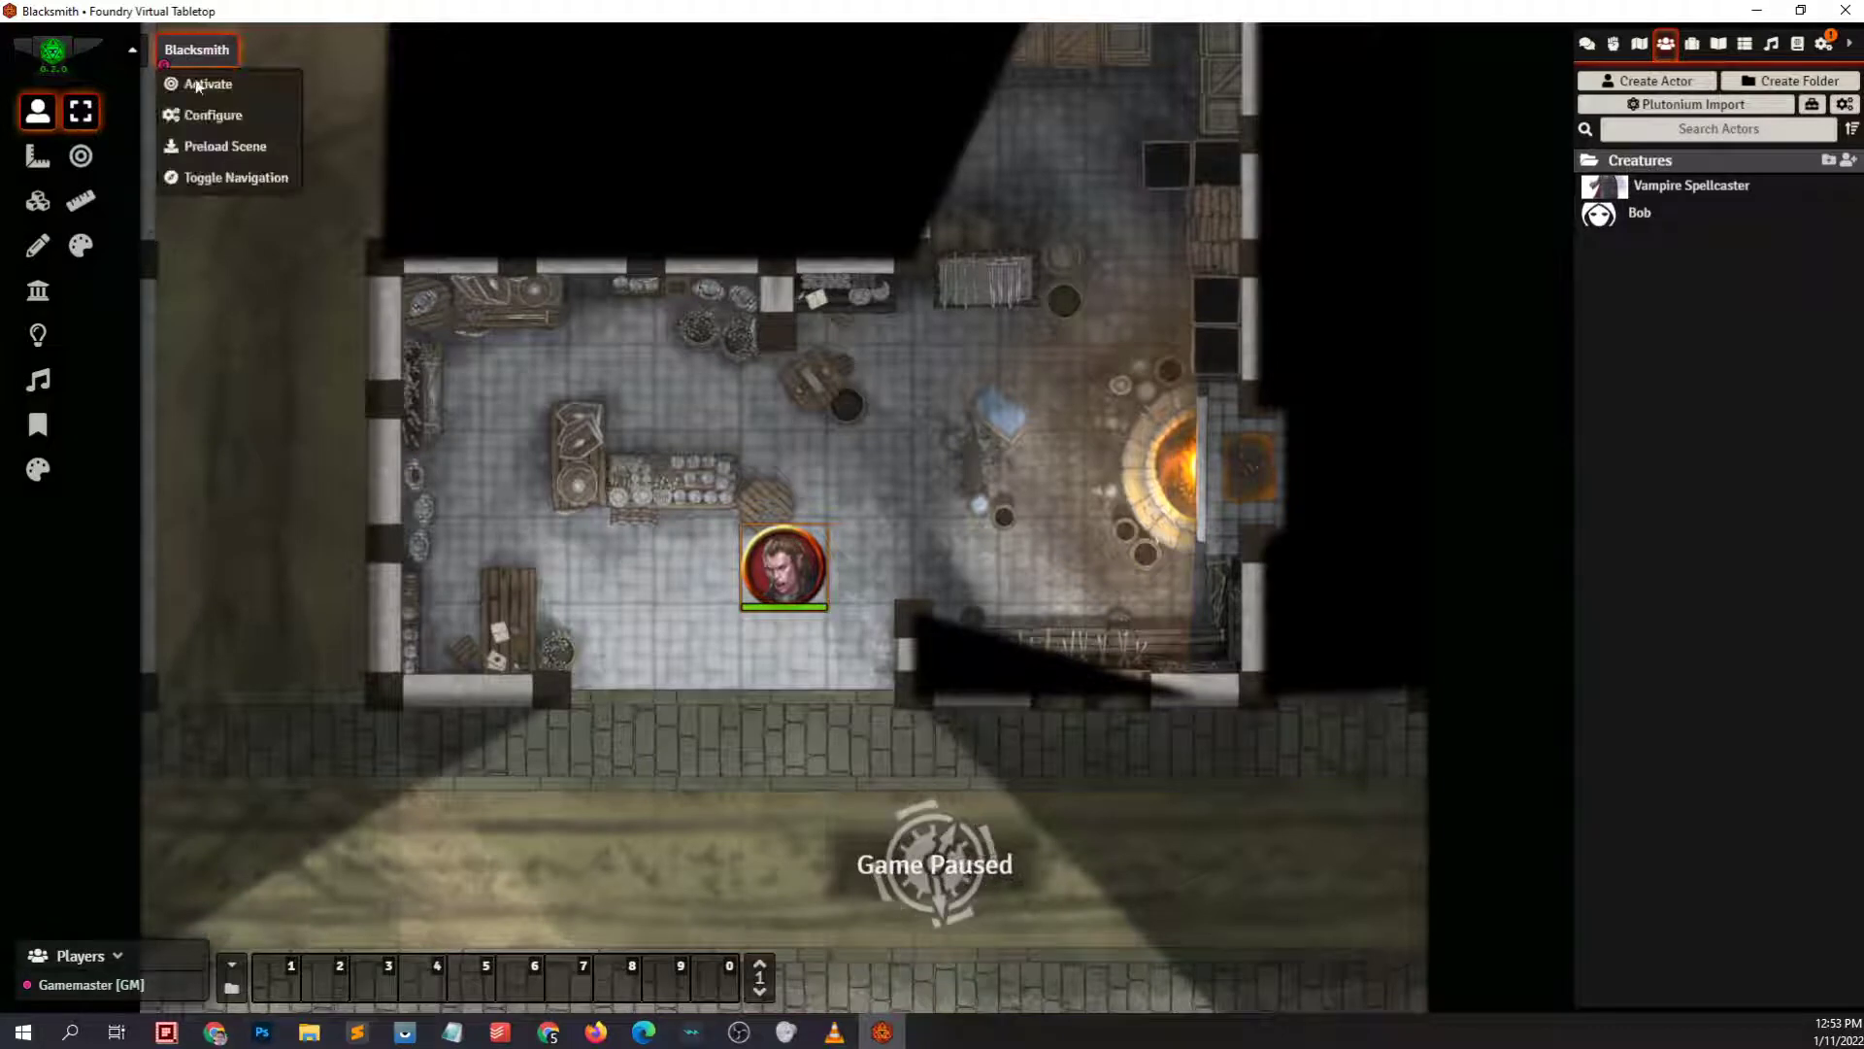
{"action": "left_click", "coordinate": [217, 115]}
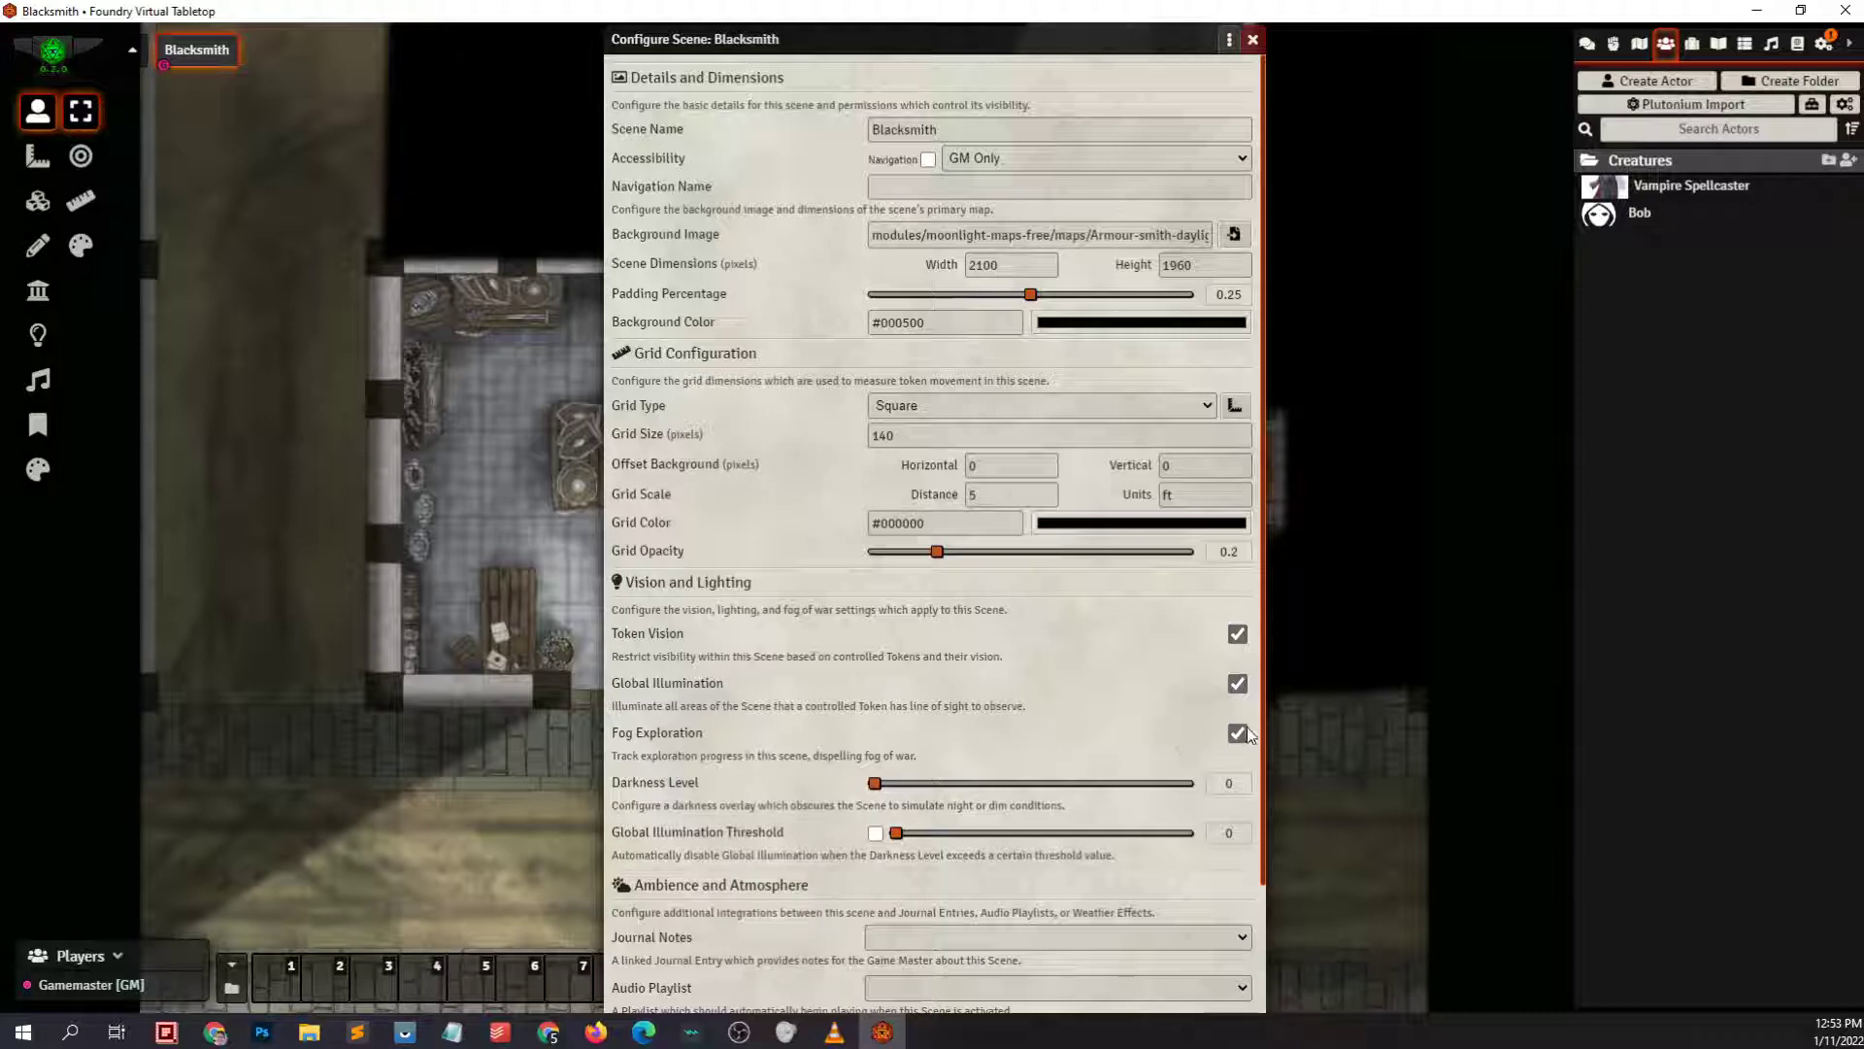
{"action": "scroll", "coordinate": [1044, 767], "scroll_direction": "down", "scroll_amount": 2}
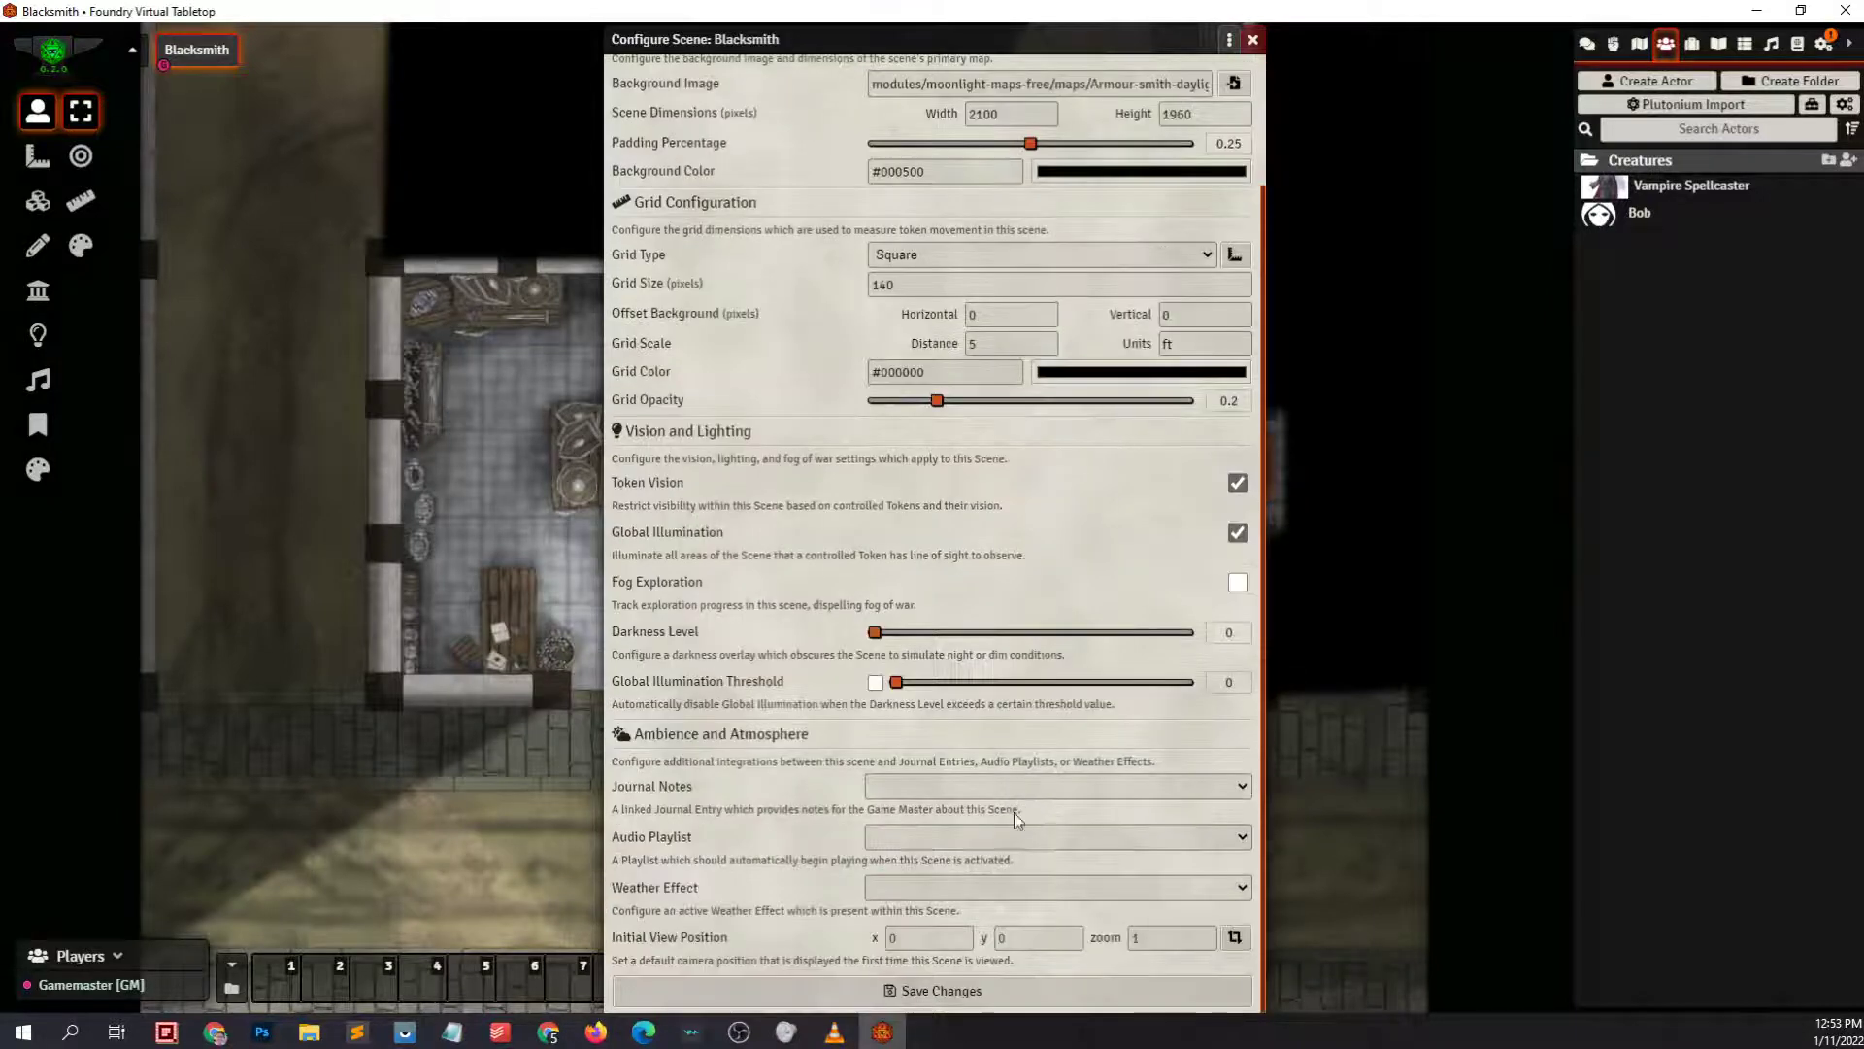
{"action": "left_click", "coordinate": [923, 989]}
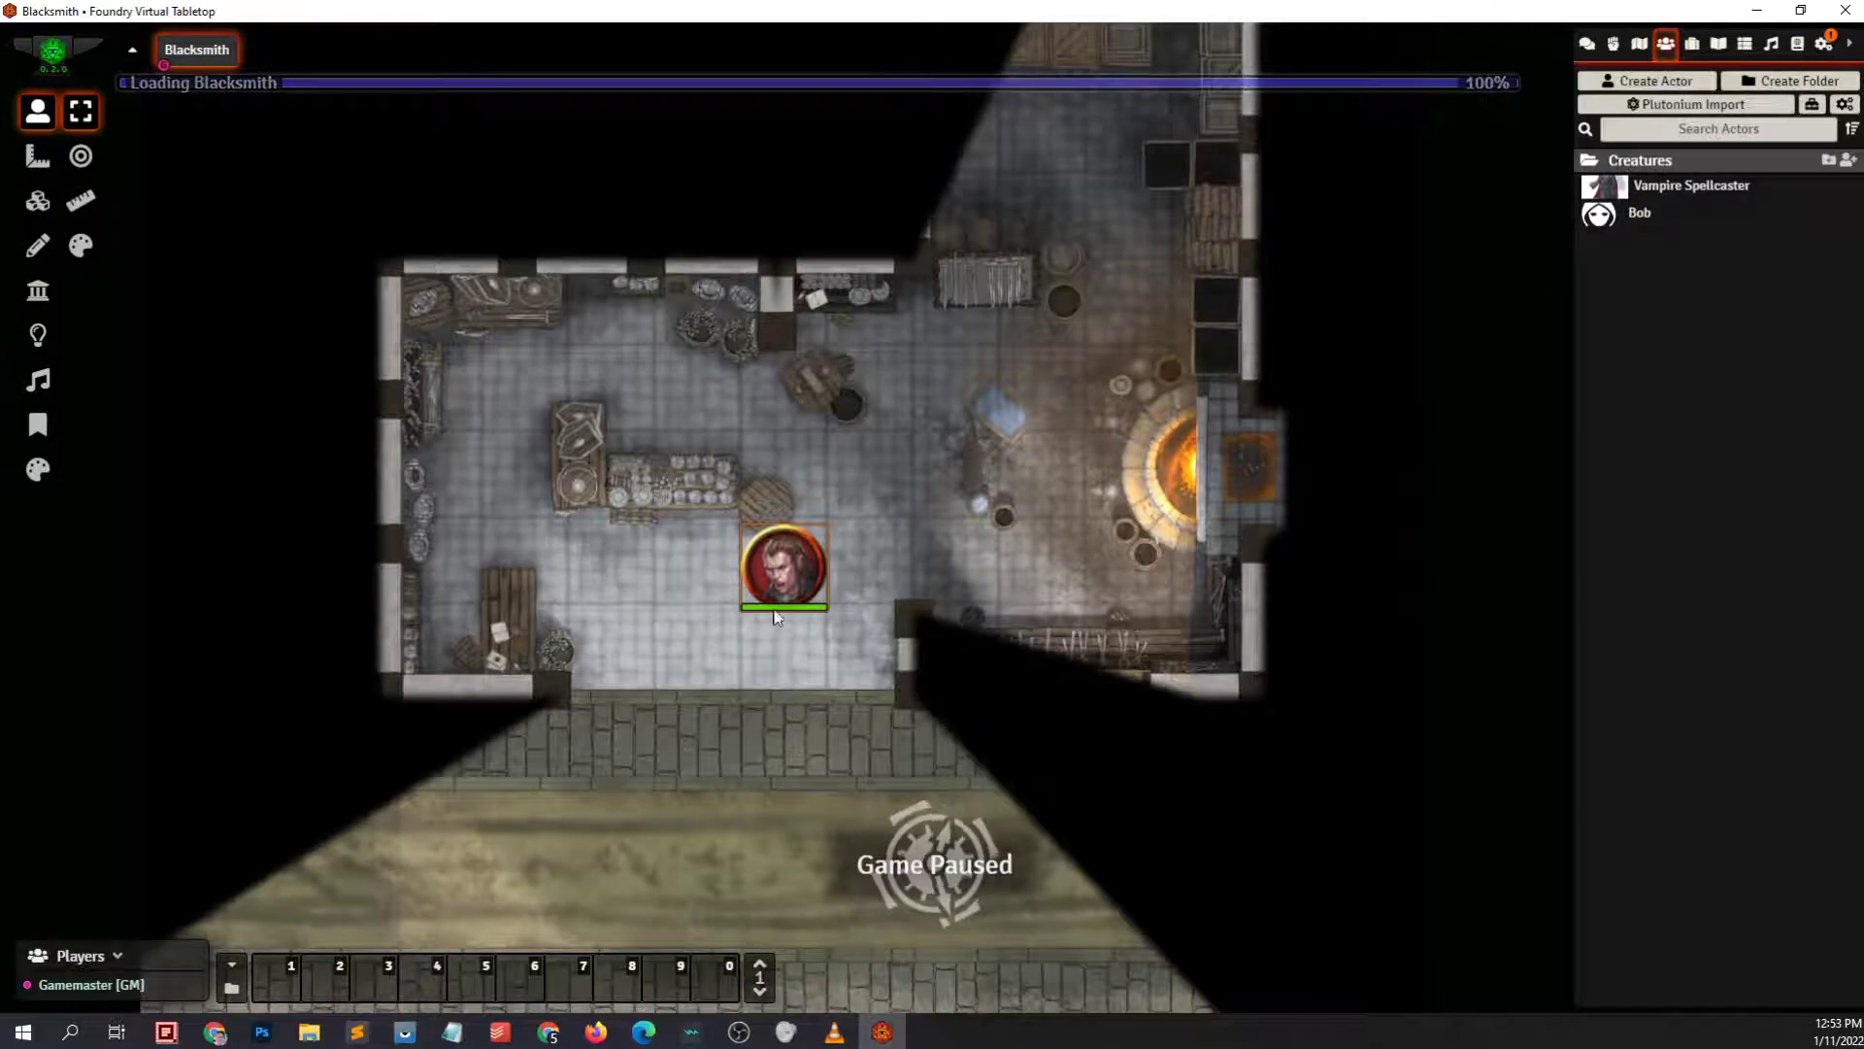
Move the Vampire Spellcaster token two squares down onto the street and six squares left past the building's corner
{"action": "key", "text": "Down"}
{"action": "key", "text": "Down"}
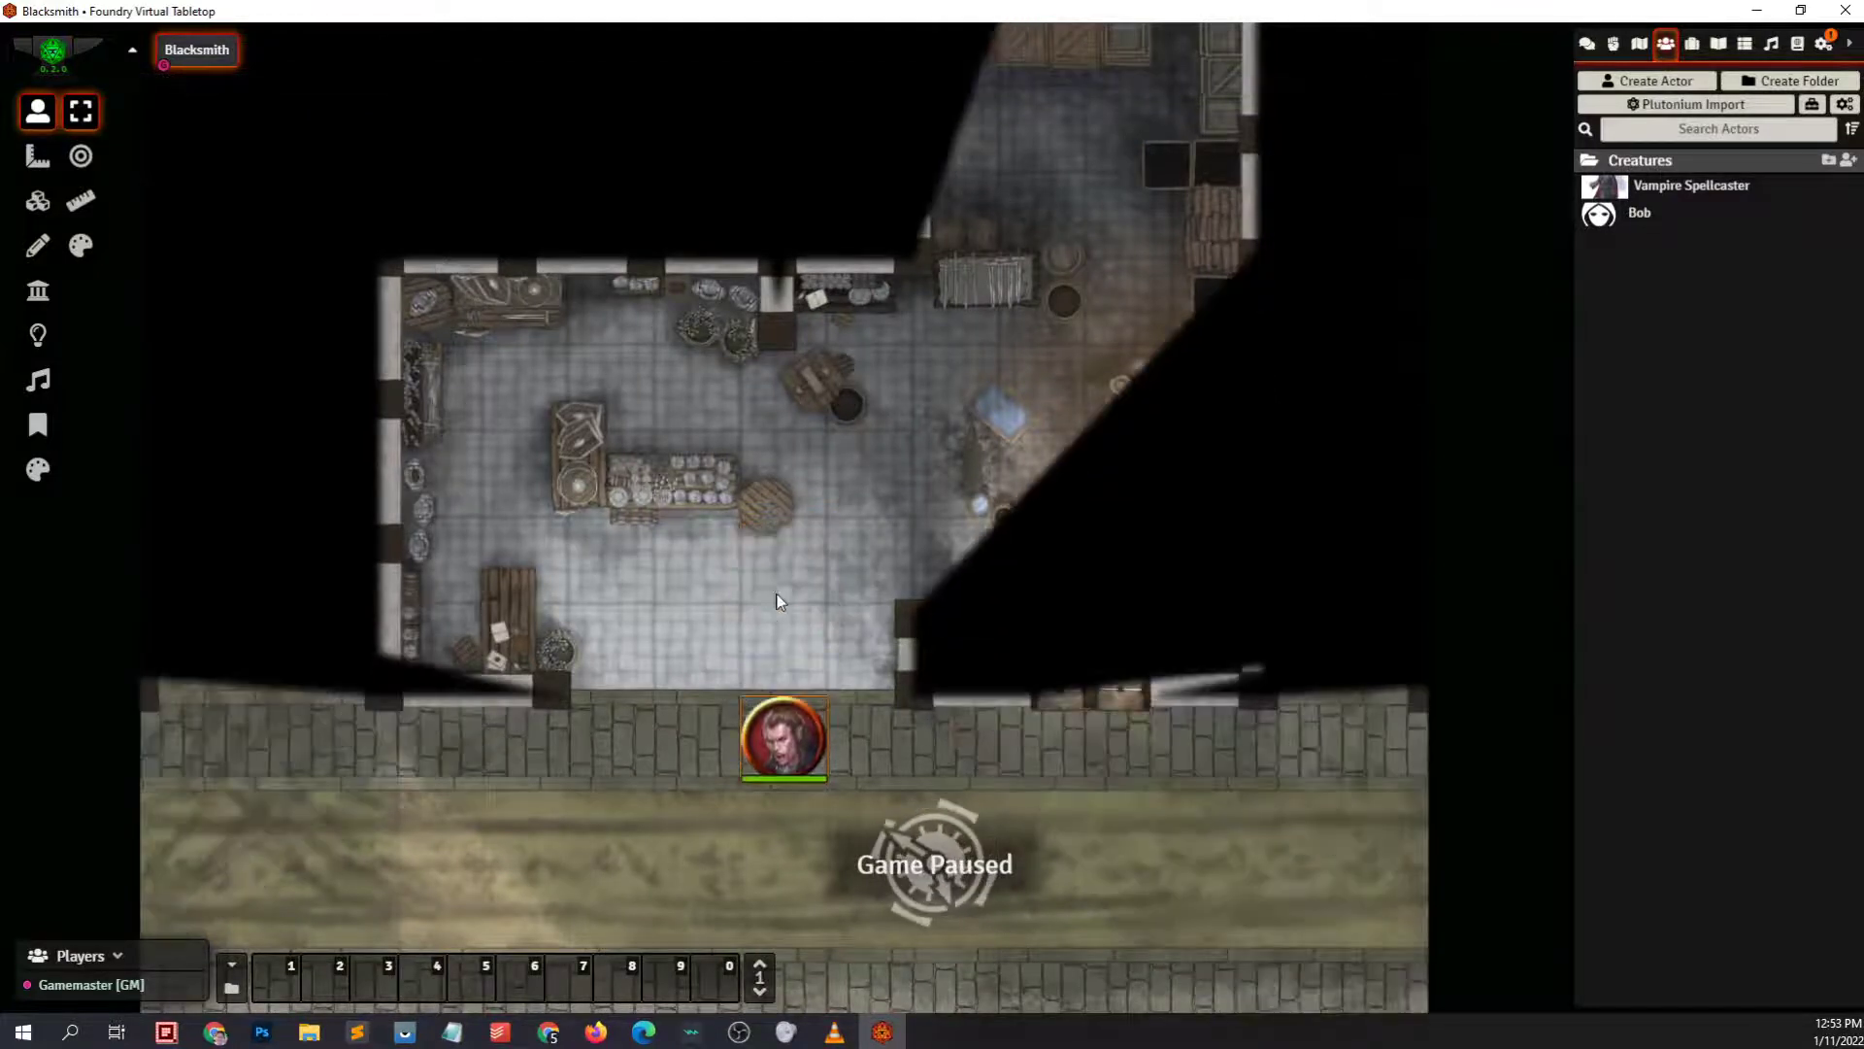
{"action": "key", "text": "Left"}
{"action": "key", "text": "Left"}
{"action": "key", "text": "Left"}
{"action": "key", "text": "Left"}
{"action": "key", "text": "Left"}
{"action": "key", "text": "Left"}
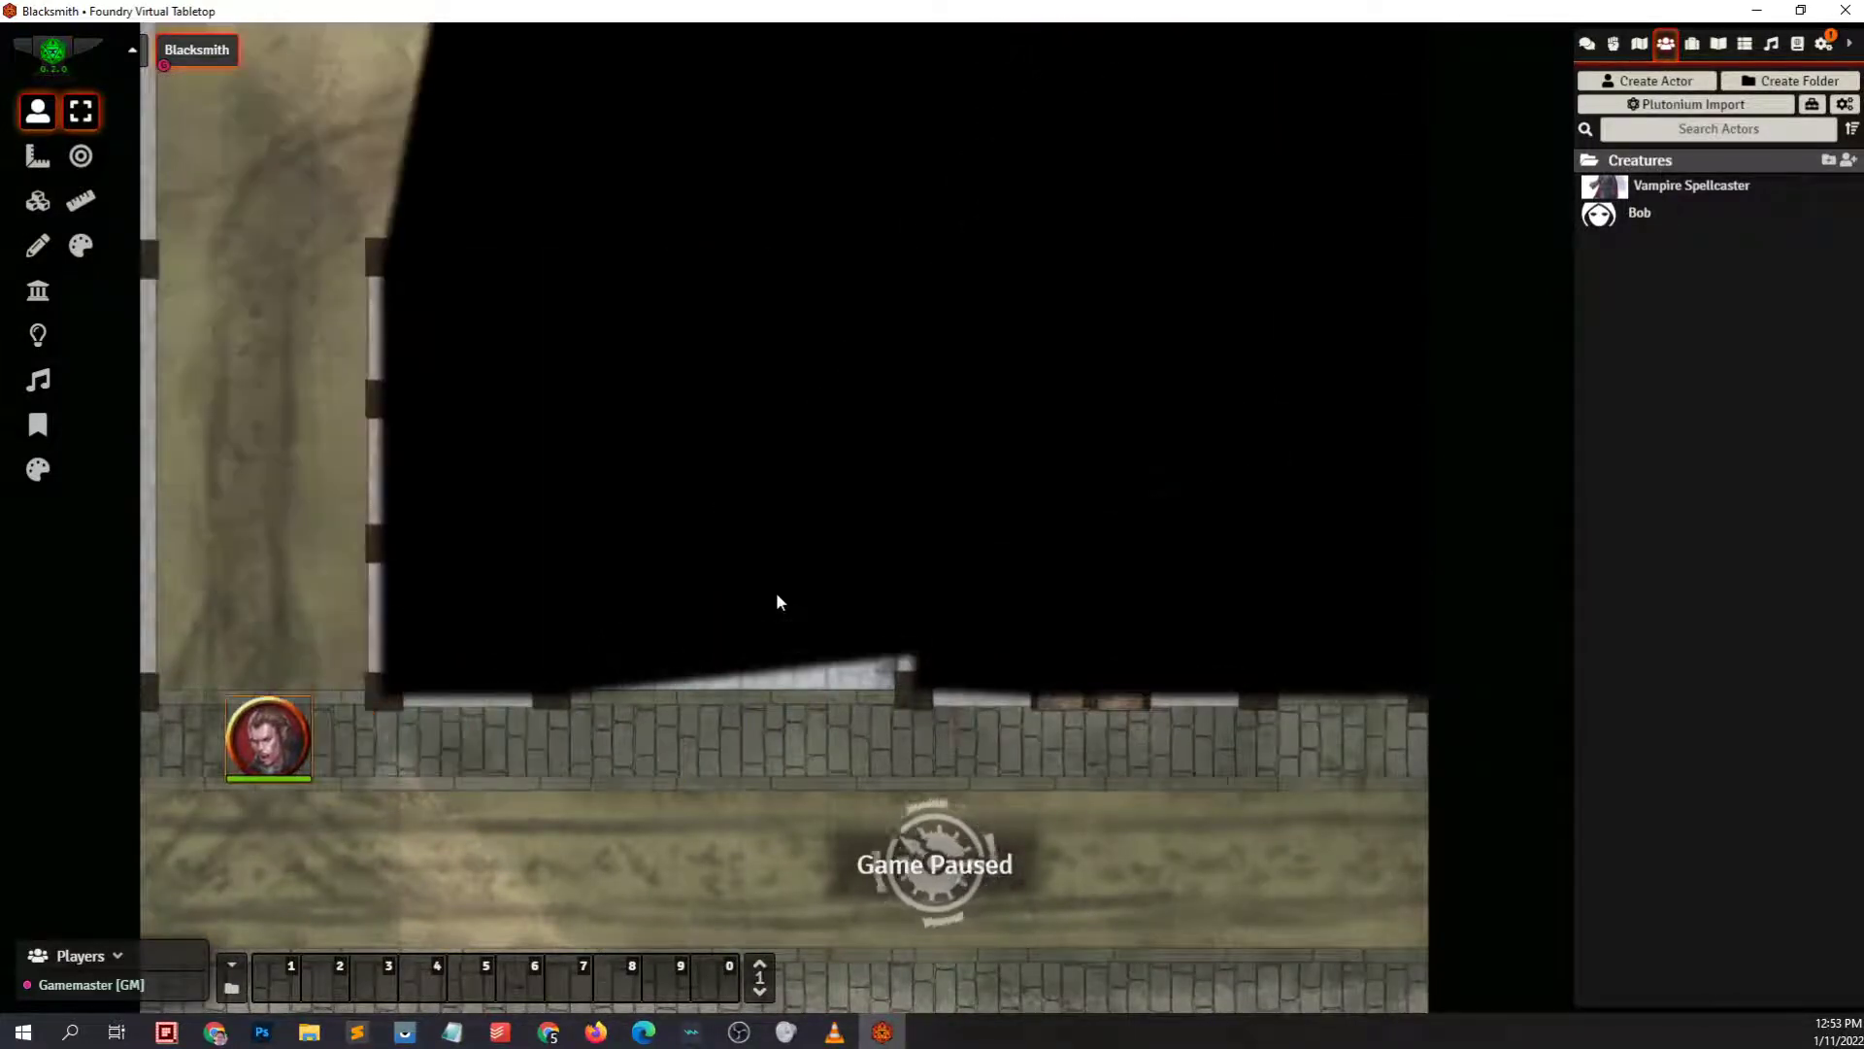
Bring the Vampire Spellcaster token back five squares right, two squares up into the smithy, and one square right
{"action": "key", "text": "Right"}
{"action": "key", "text": "Right"}
{"action": "key", "text": "Right"}
{"action": "key", "text": "Right"}
{"action": "key", "text": "Right"}
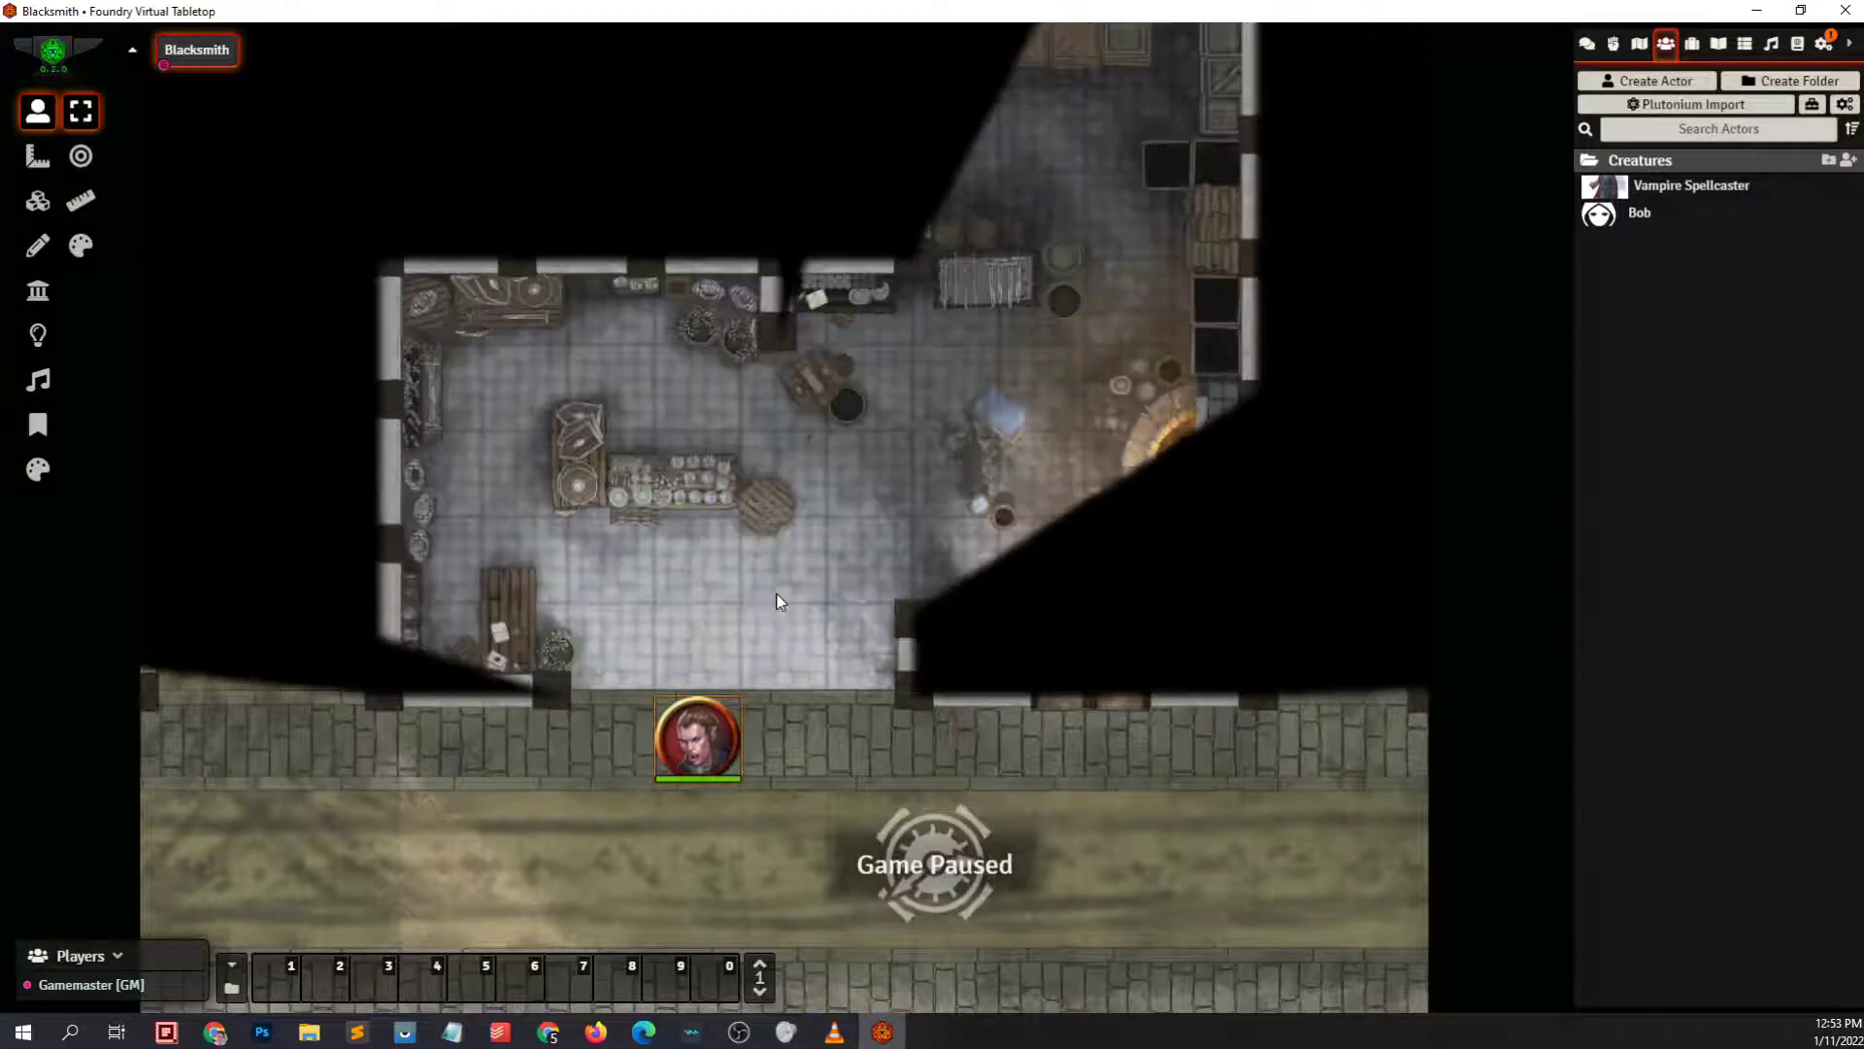
{"action": "key", "text": "Up"}
{"action": "key", "text": "Up"}
{"action": "key", "text": "Right"}
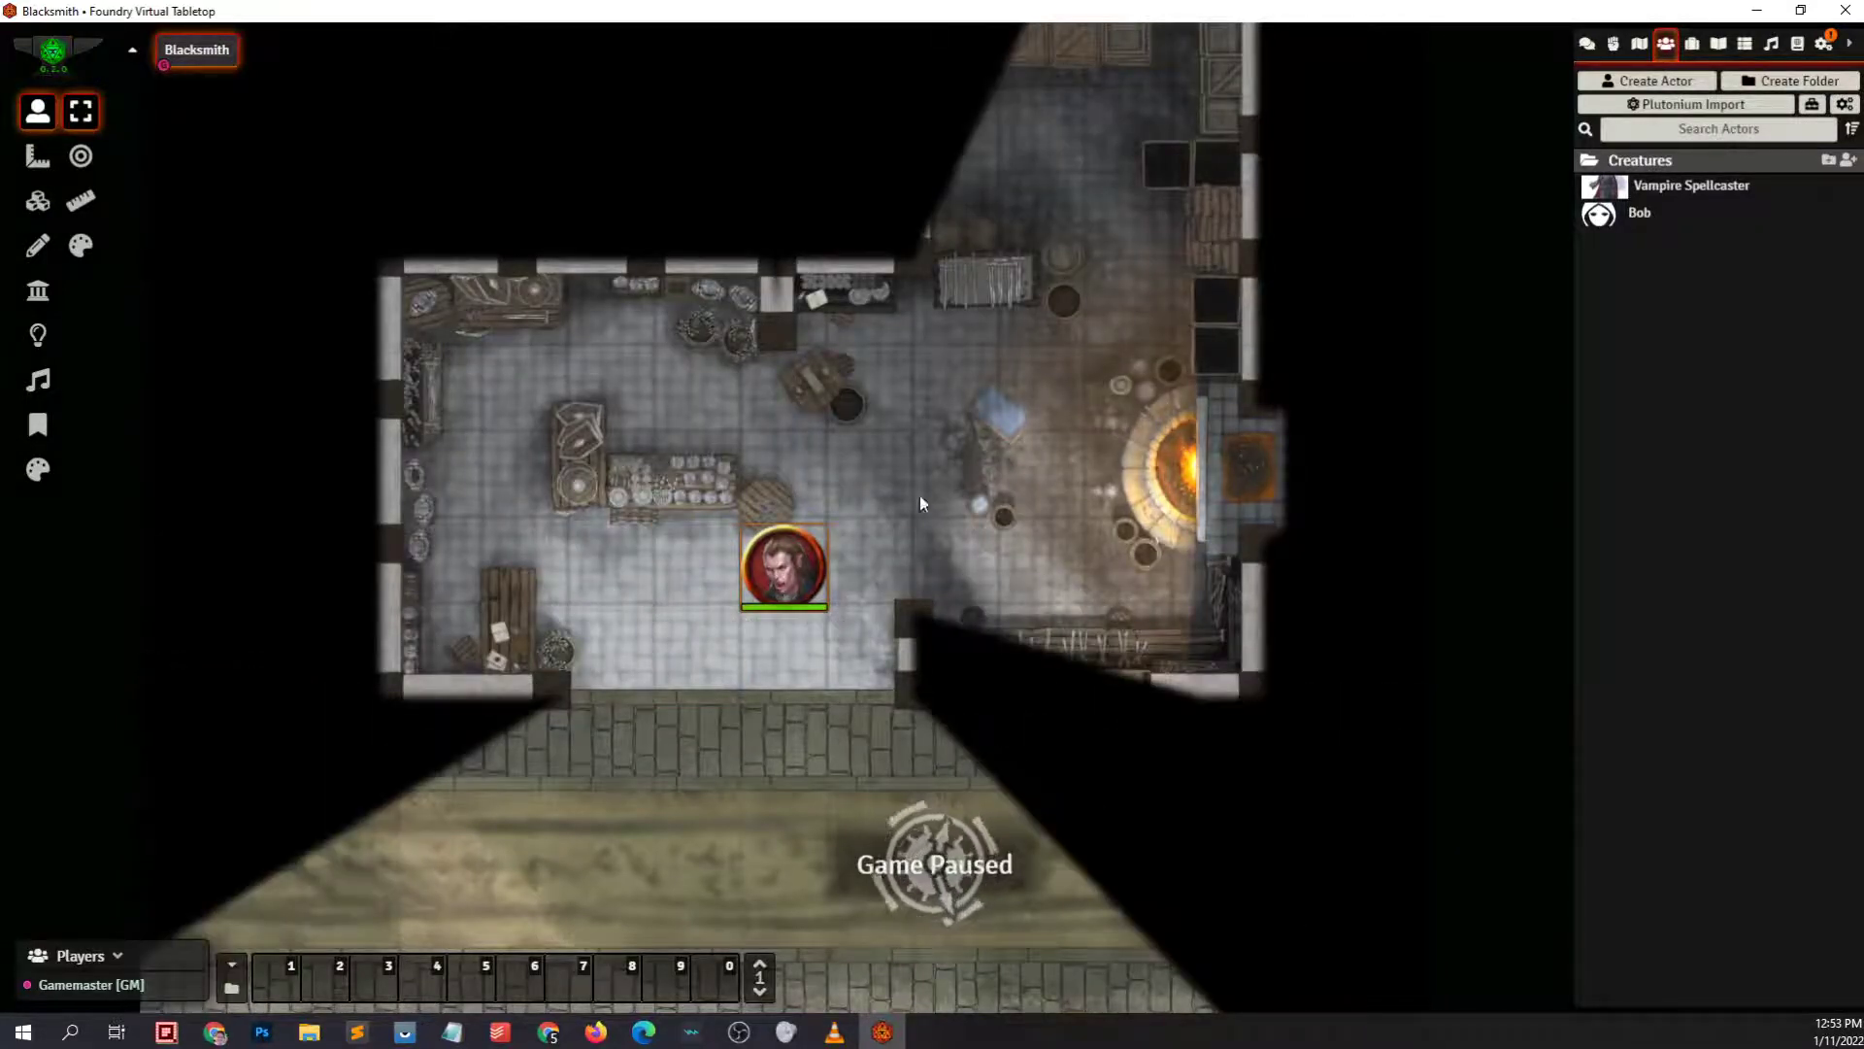
Place the second actor from the Creatures folder as a token between the round table and the forge
{"action": "scroll", "coordinate": [920, 503], "scroll_direction": "up", "scroll_amount": 4}
{"action": "scroll", "coordinate": [928, 497], "scroll_direction": "down", "scroll_amount": 4}
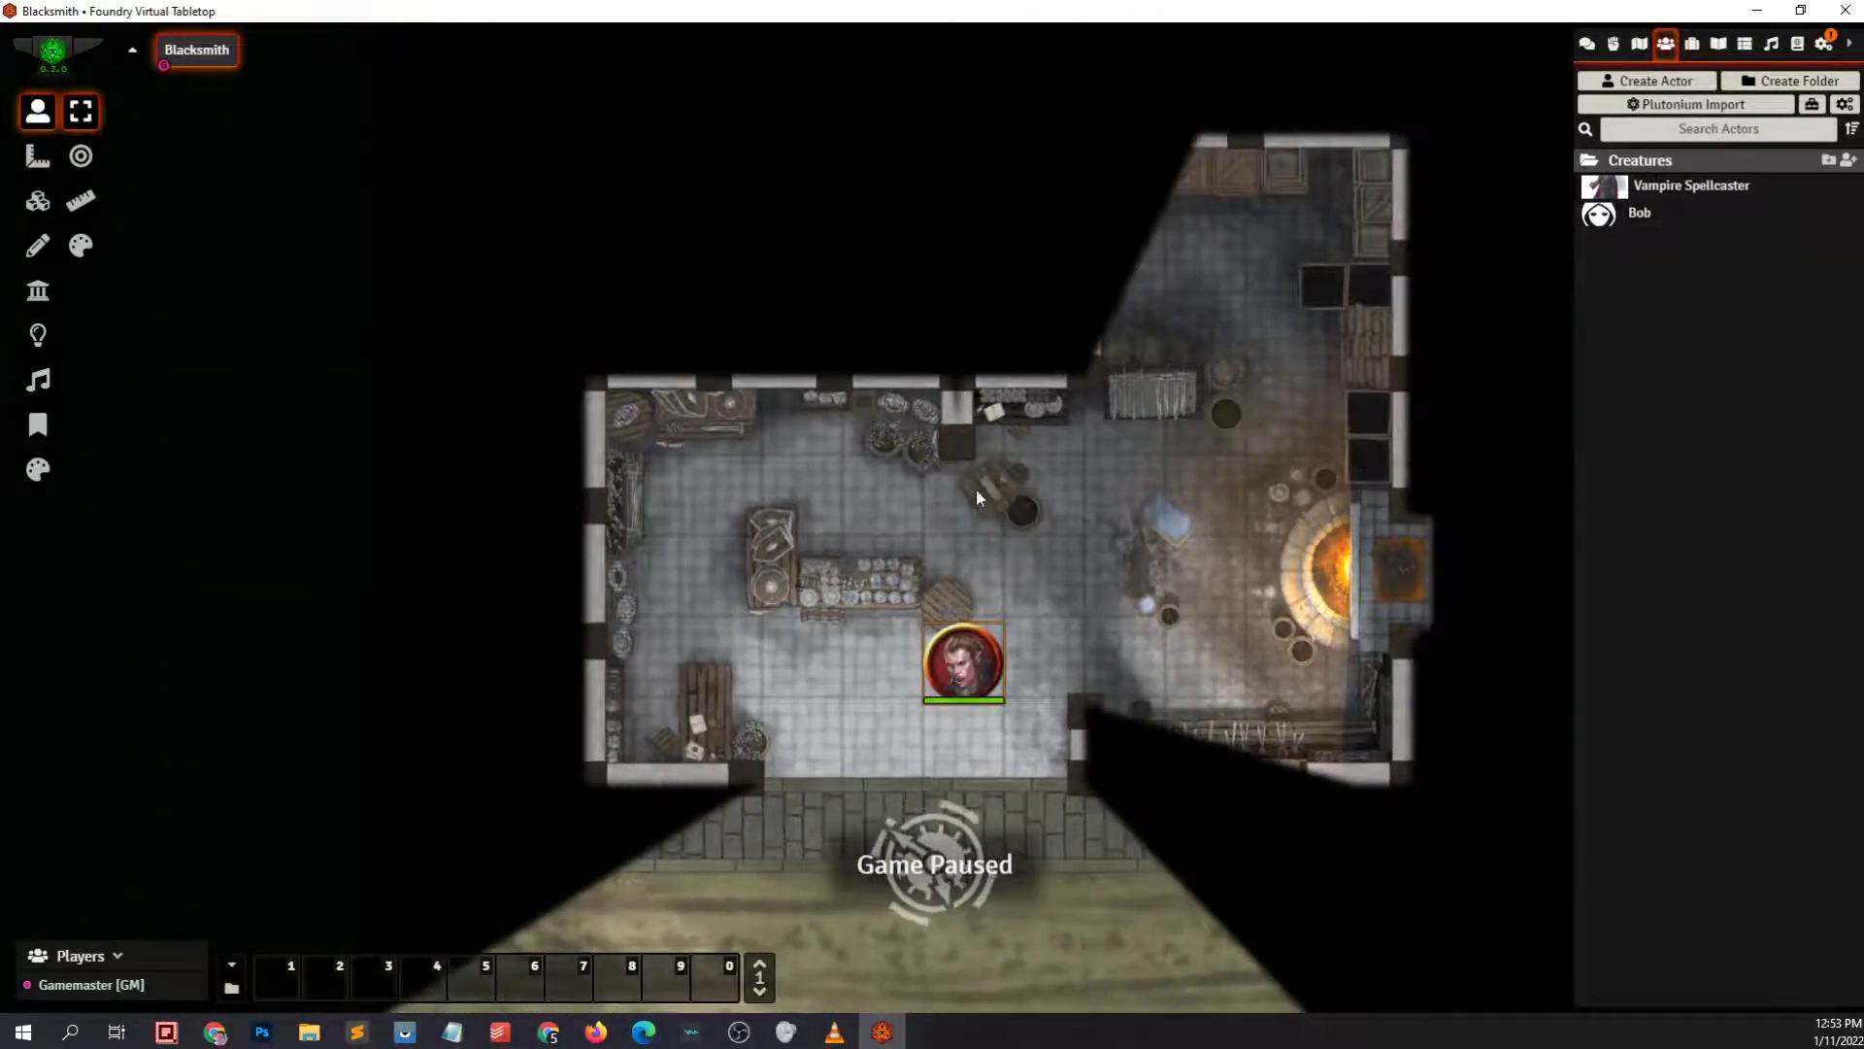
{"action": "left_click_drag", "start_coordinate": [1209, 570], "coordinate": [1040, 446]}
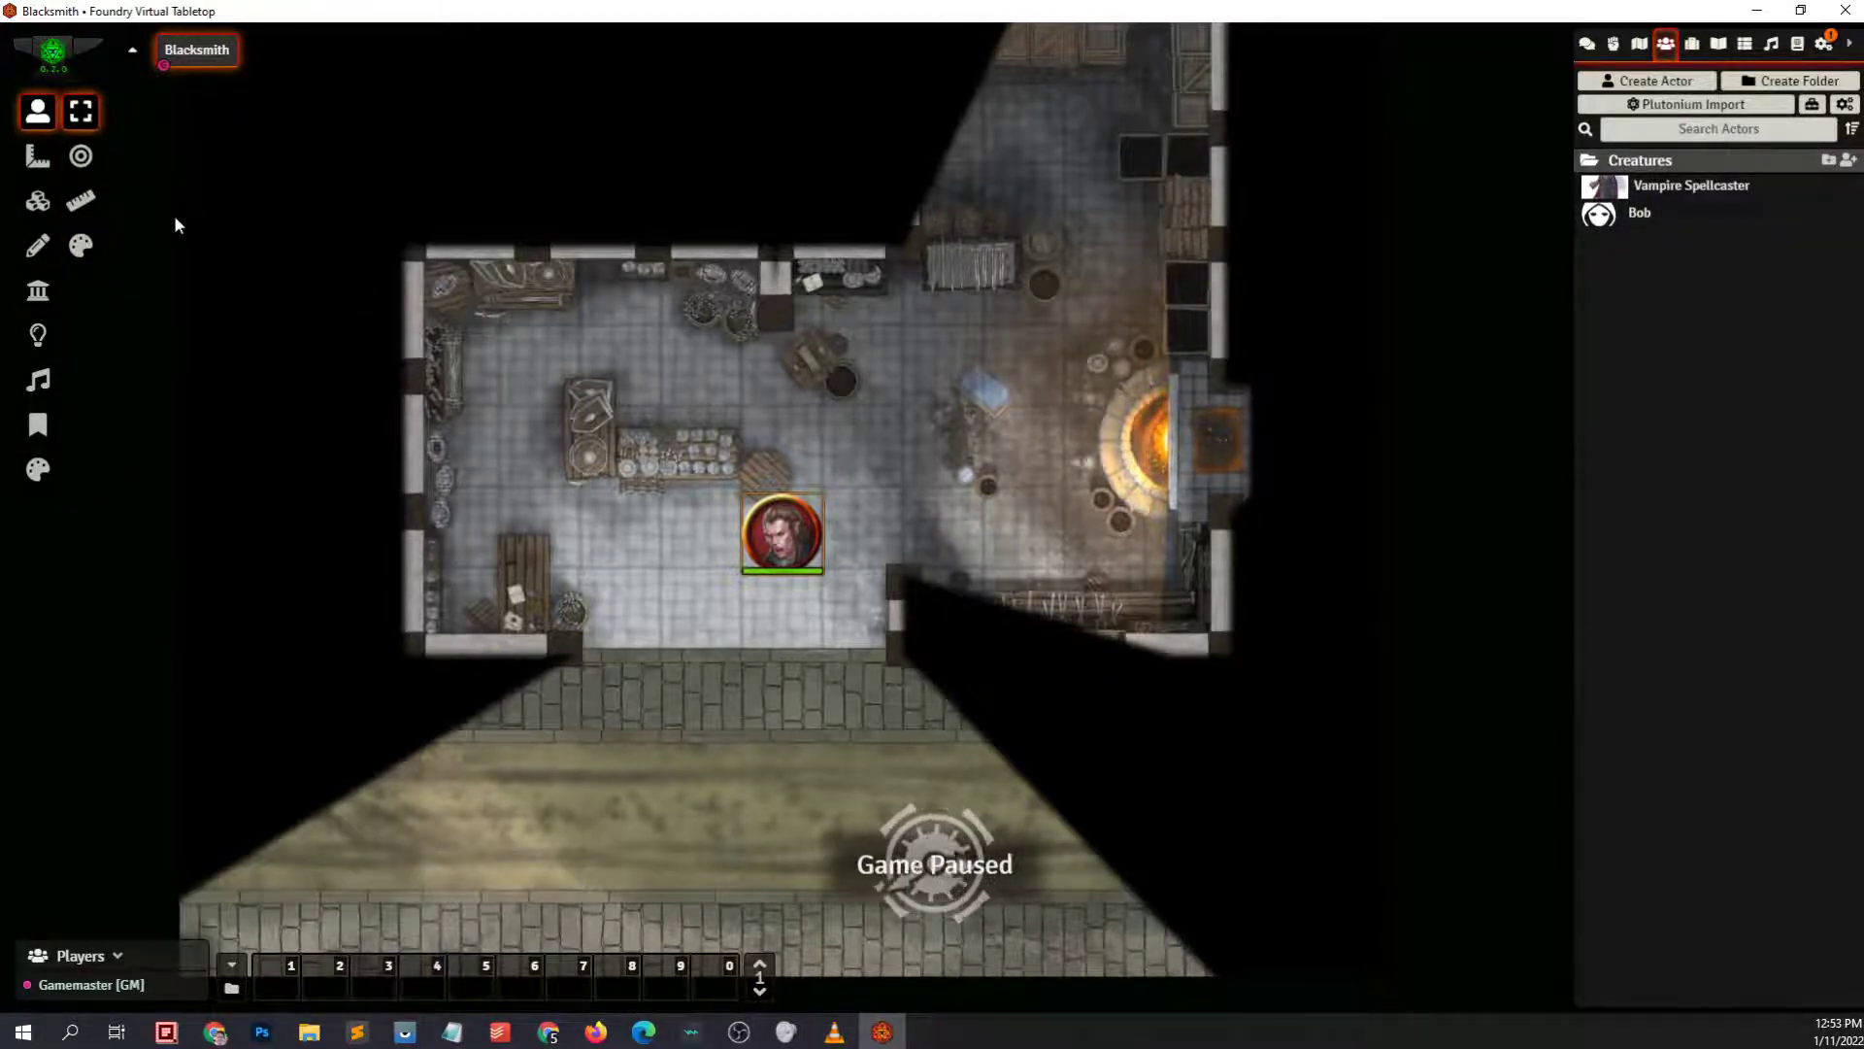
{"action": "left_click_drag", "start_coordinate": [1602, 213], "coordinate": [894, 458]}
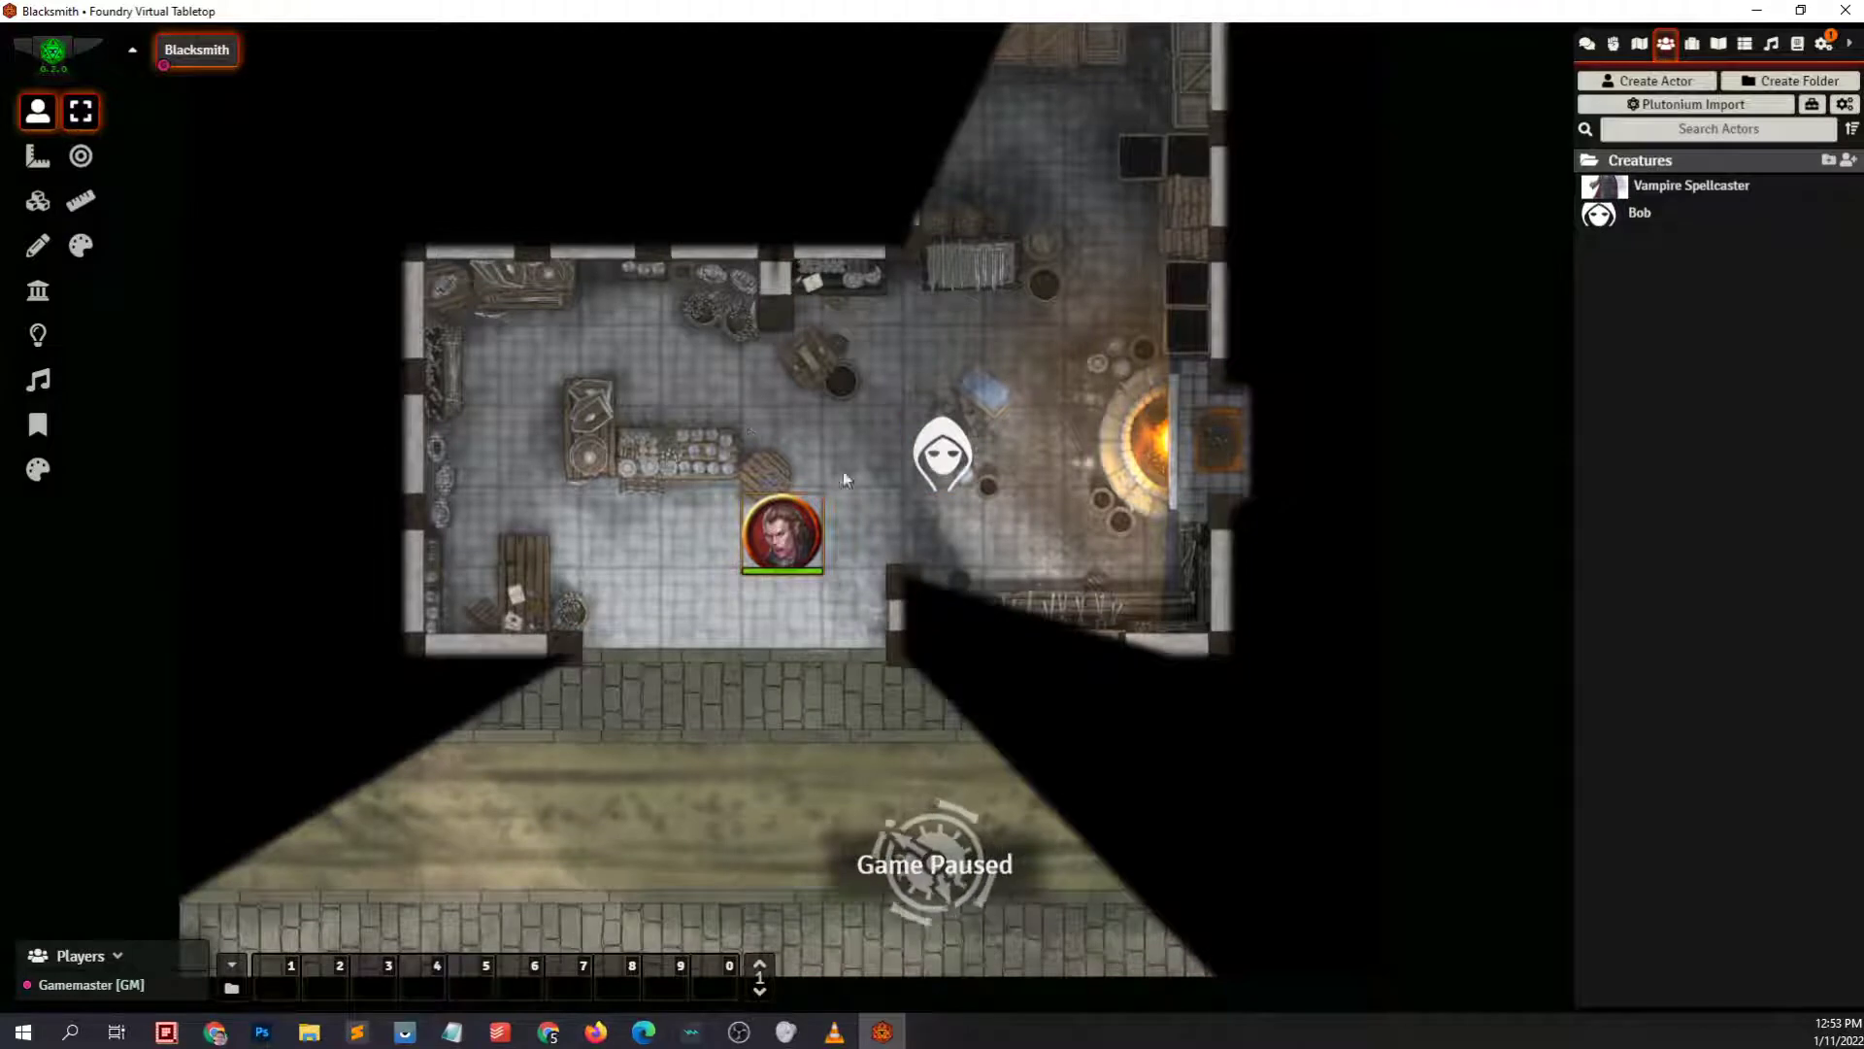
Add the hooded token to the selection, move both tokens together two squares left, and bring them two squares back right
{"action": "left_click", "coordinate": [947, 473]}
{"action": "key", "text": "Left"}
{"action": "key", "text": "Left"}
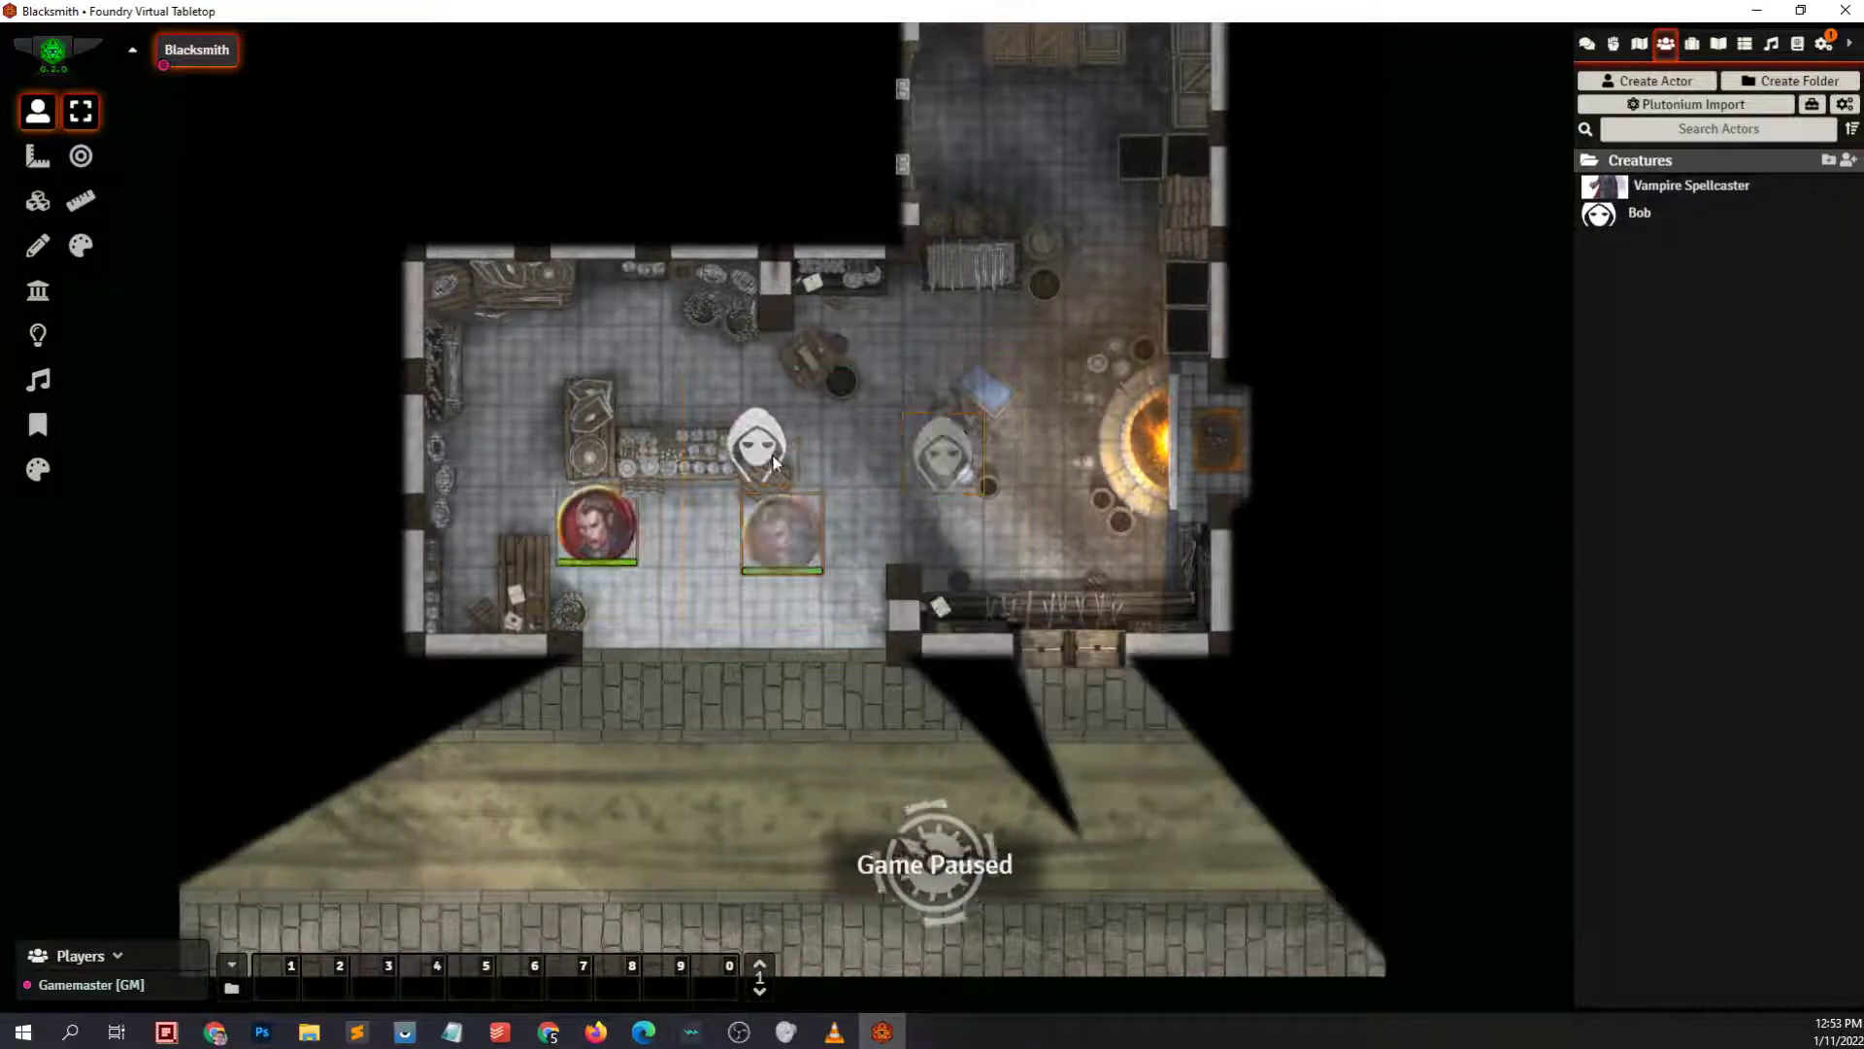
{"action": "key", "text": "Right"}
{"action": "key", "text": "Right"}
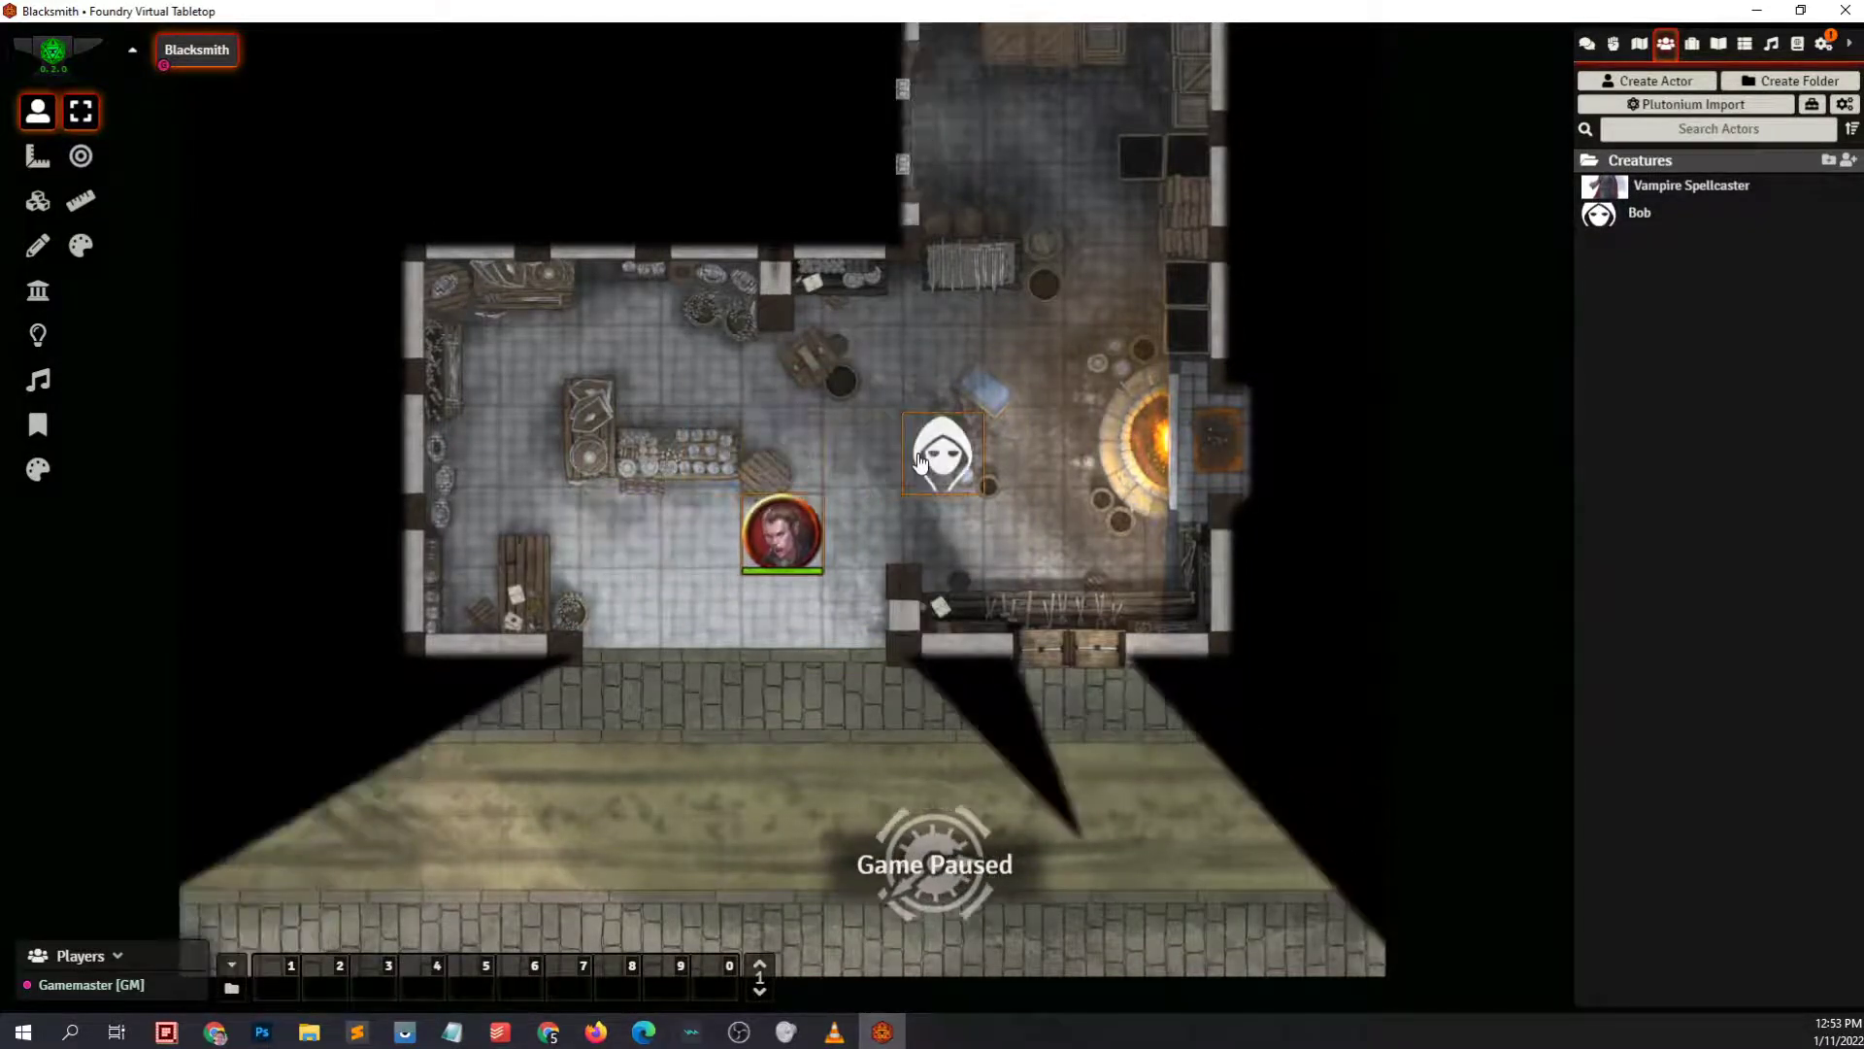
Shift both selected tokens back and forth between neighbouring squares, ending one square further down with each of them
{"action": "key", "text": "Left"}
{"action": "key", "text": "Right"}
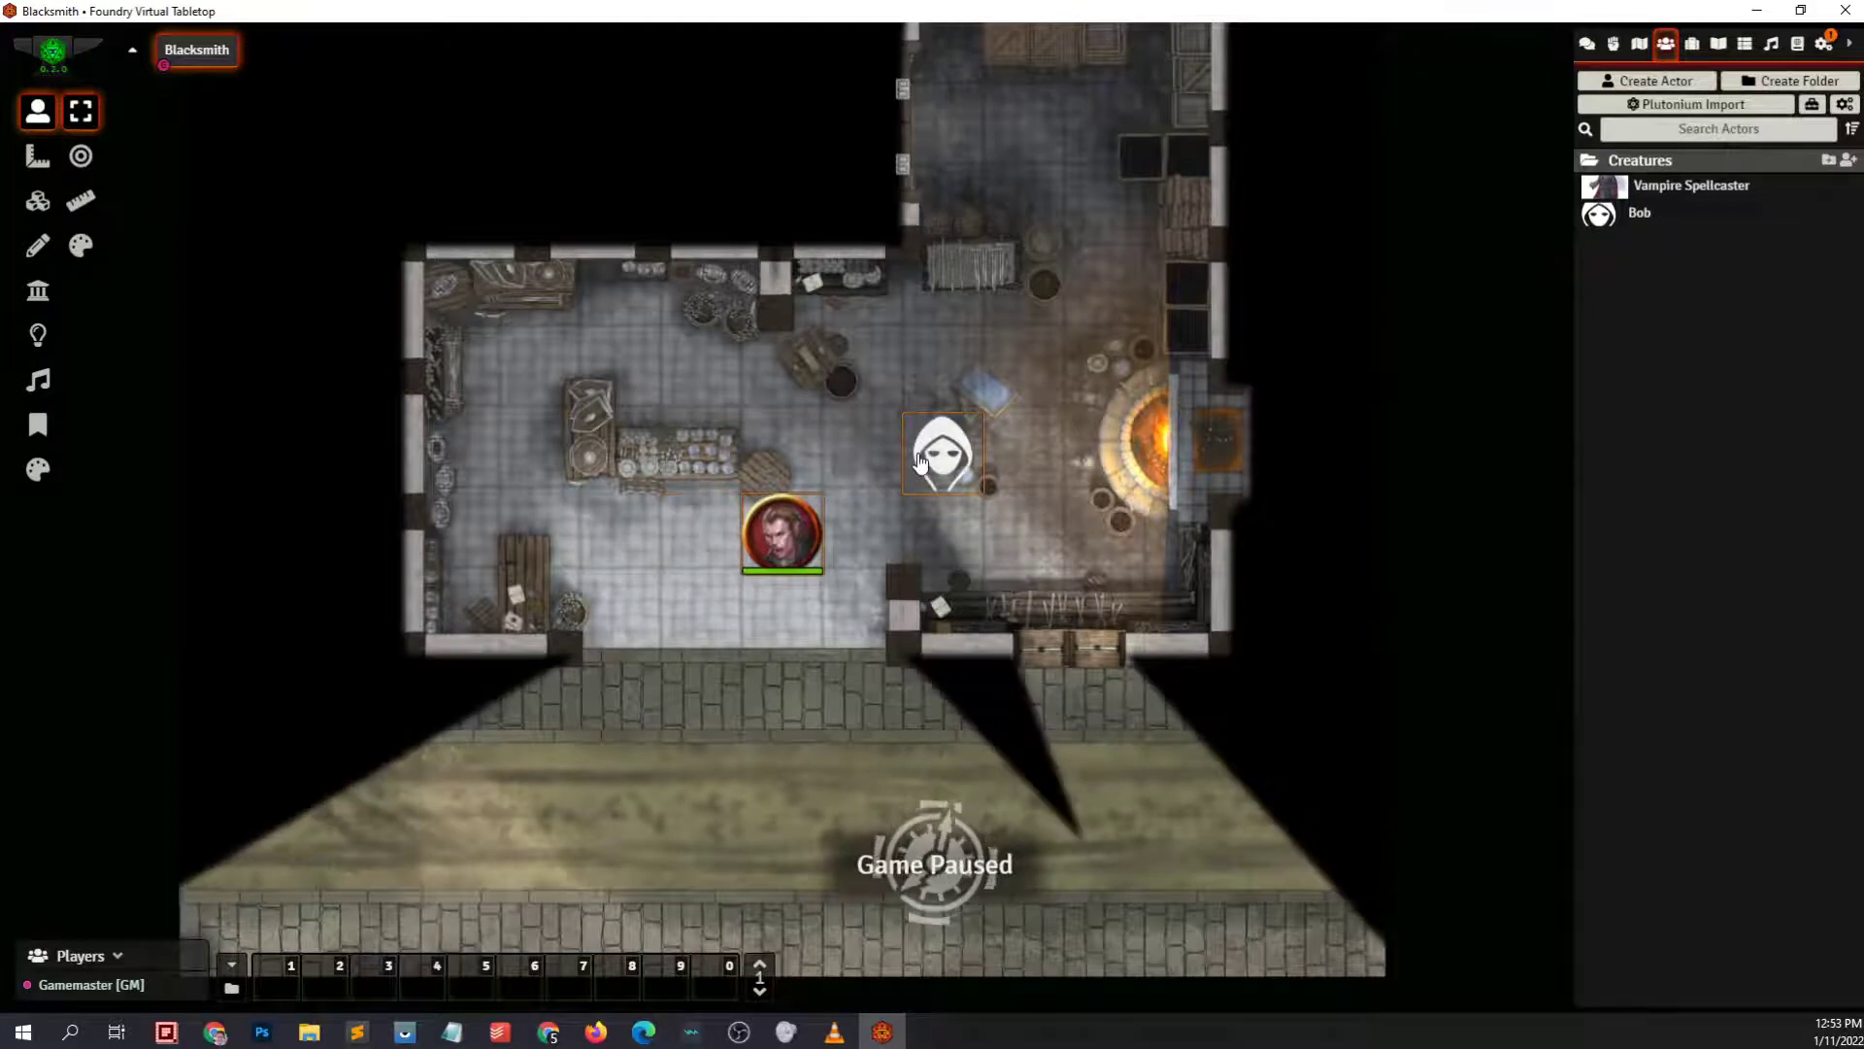
{"action": "key", "text": "Left"}
{"action": "key", "text": "Right"}
{"action": "key", "text": "Left"}
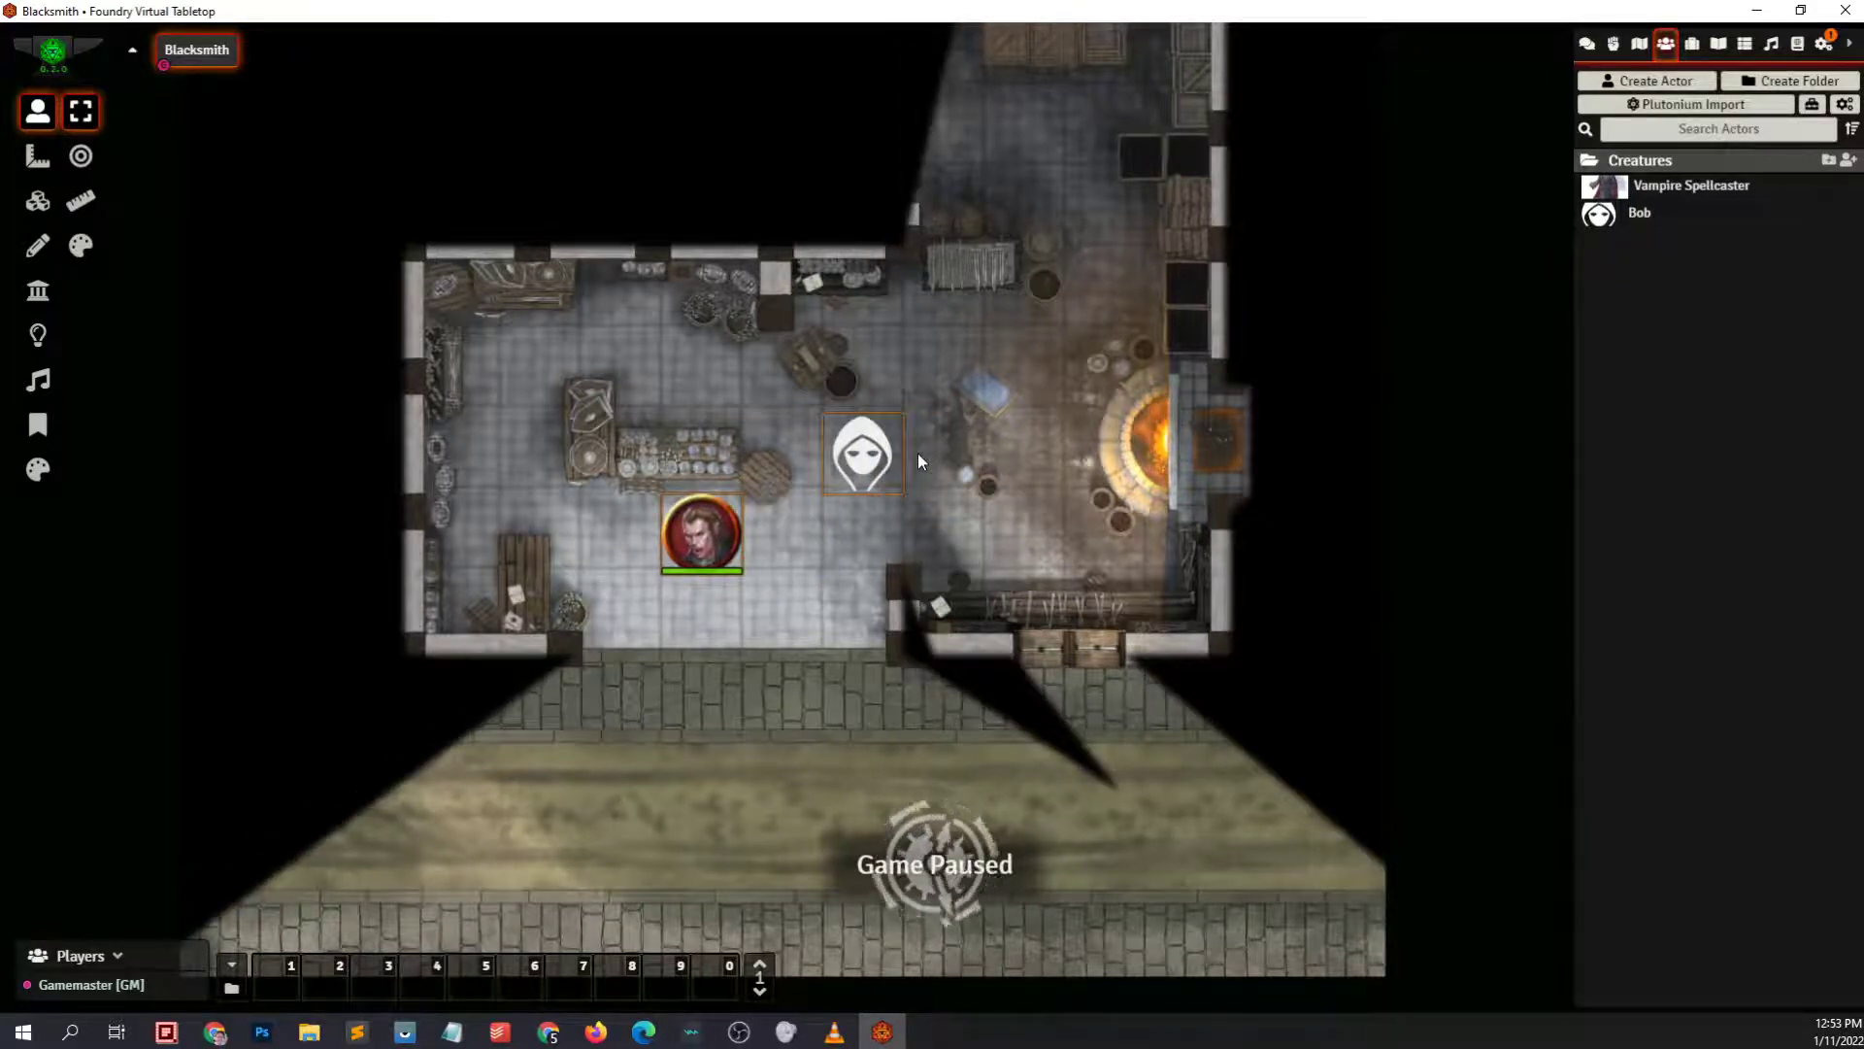
{"action": "key", "text": "Right"}
{"action": "key", "text": "Down"}
{"action": "key", "text": "Up"}
{"action": "key", "text": "Left"}
{"action": "key", "text": "Right"}
{"action": "key", "text": "Down"}
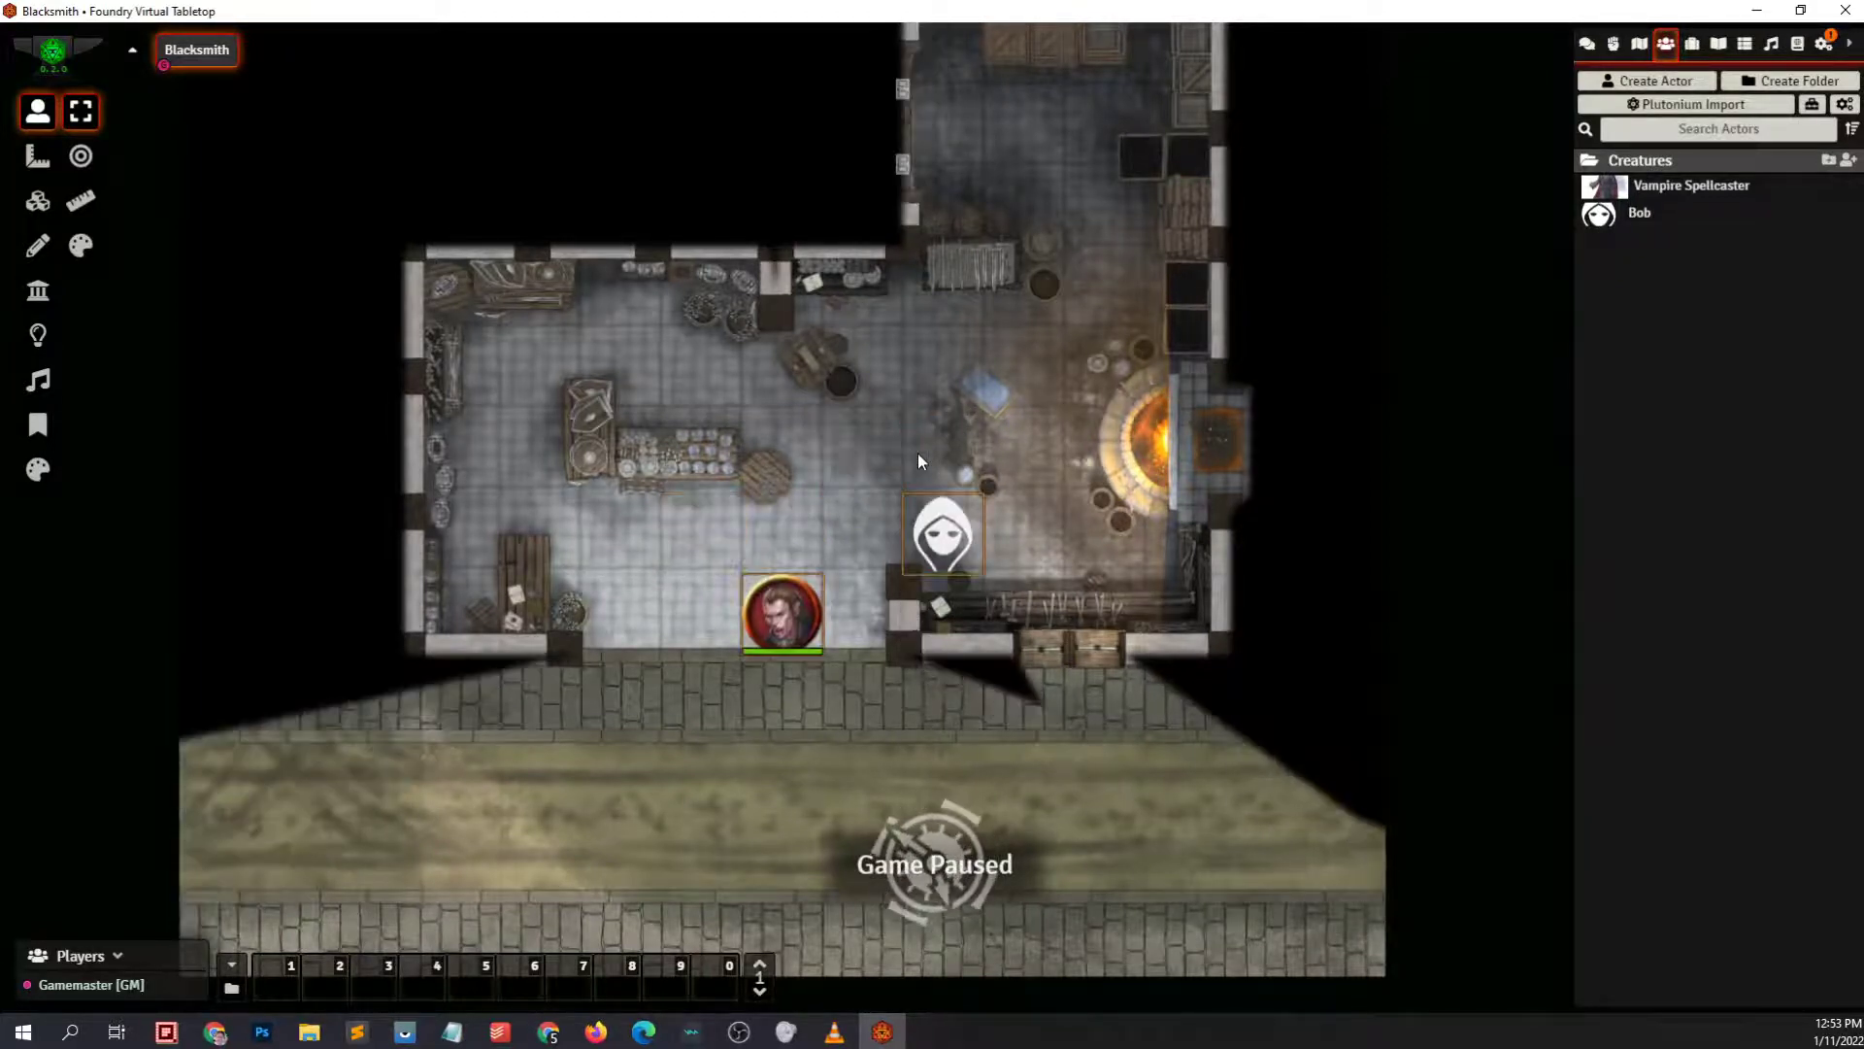
{"action": "key", "text": "Up"}
{"action": "key", "text": "Left"}
{"action": "key", "text": "Right"}
{"action": "key", "text": "Down"}
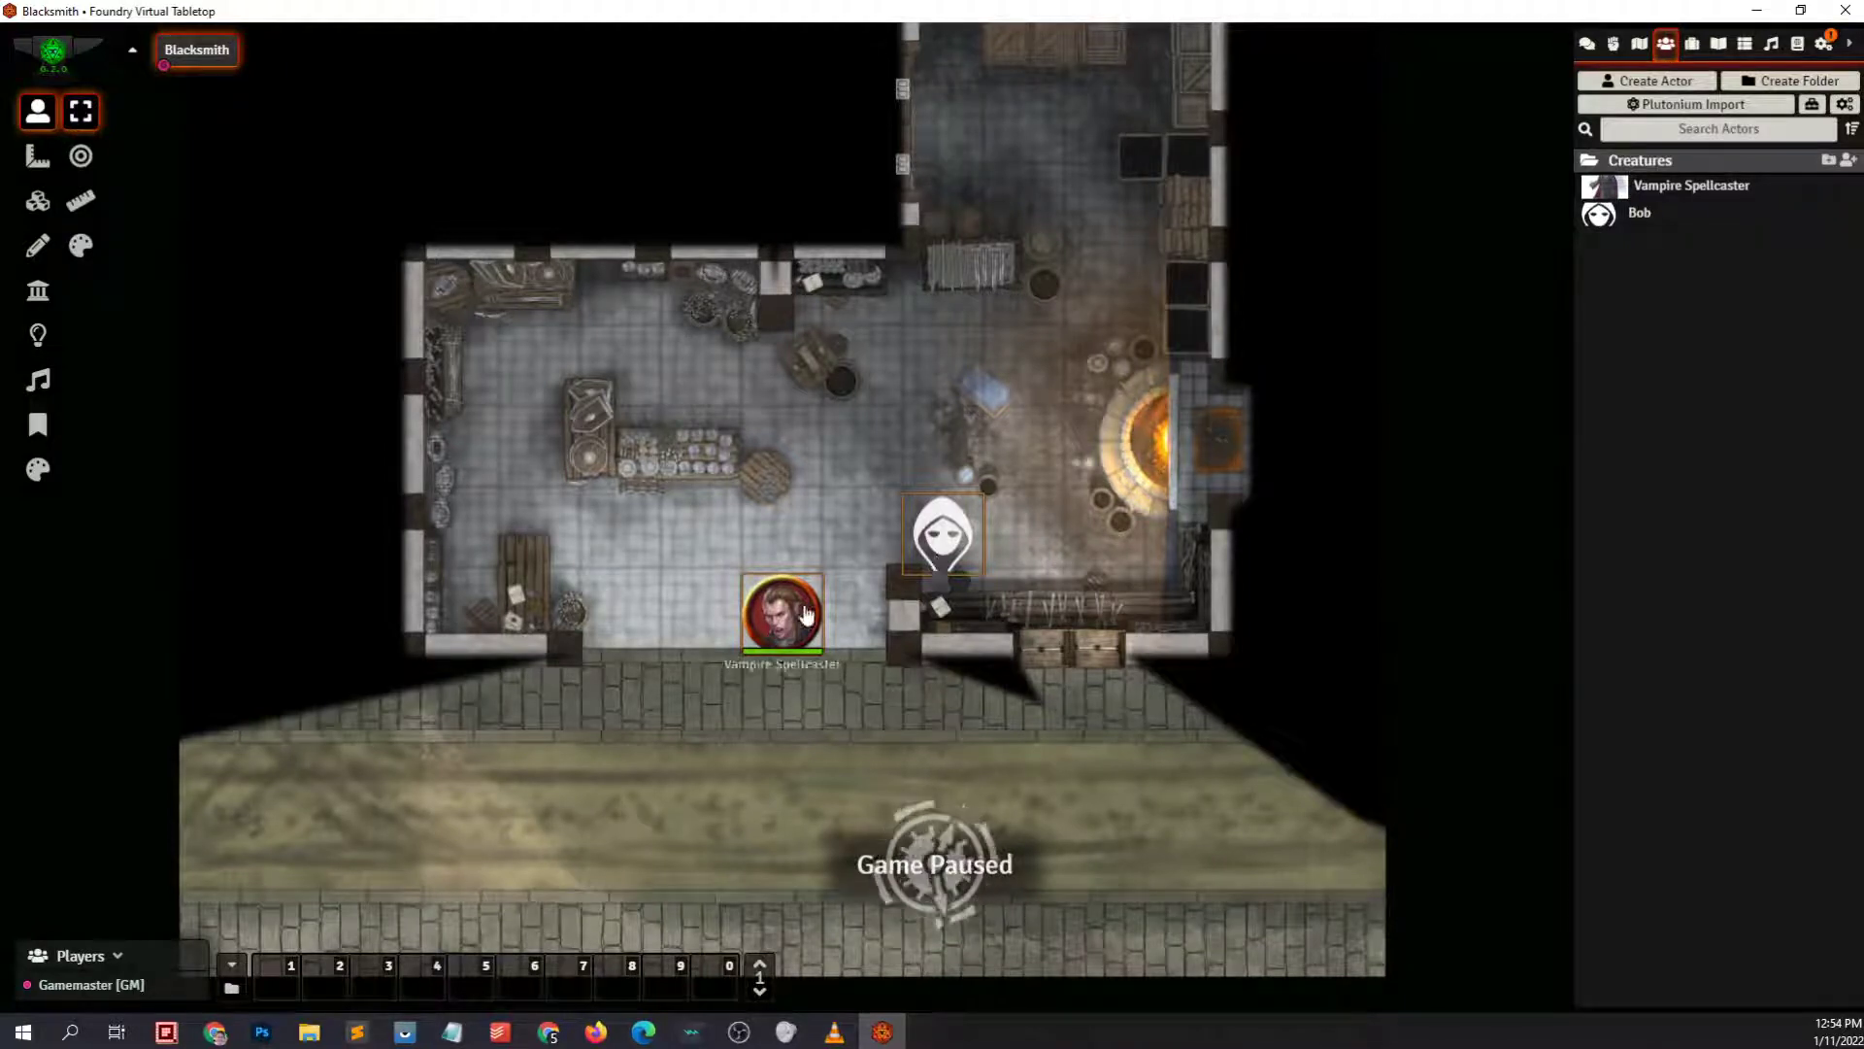
Move only the Vampire Spellcaster token two squares right and six squares up, to stand beside the back room's double door
{"action": "key", "text": "Up"}
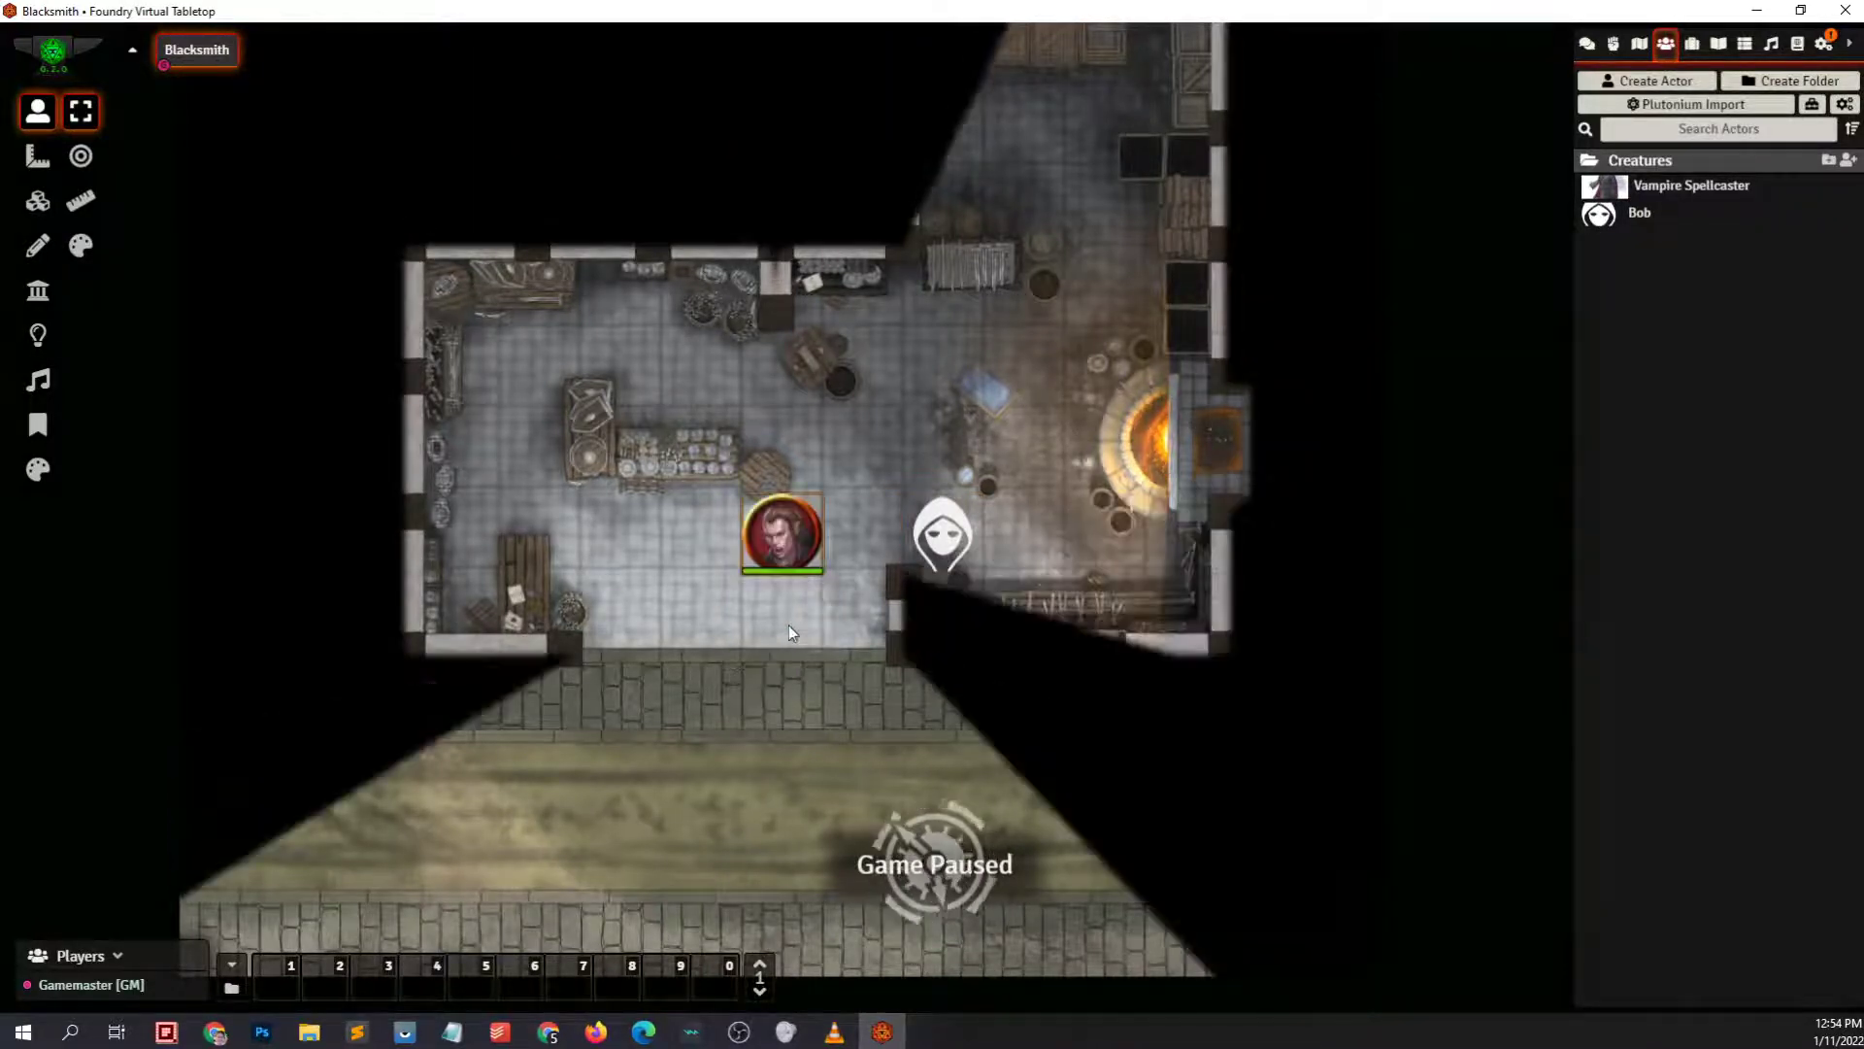
{"action": "key", "text": "Right"}
{"action": "key", "text": "Up"}
{"action": "key", "text": "Up"}
{"action": "key", "text": "Up"}
{"action": "key", "text": "Right"}
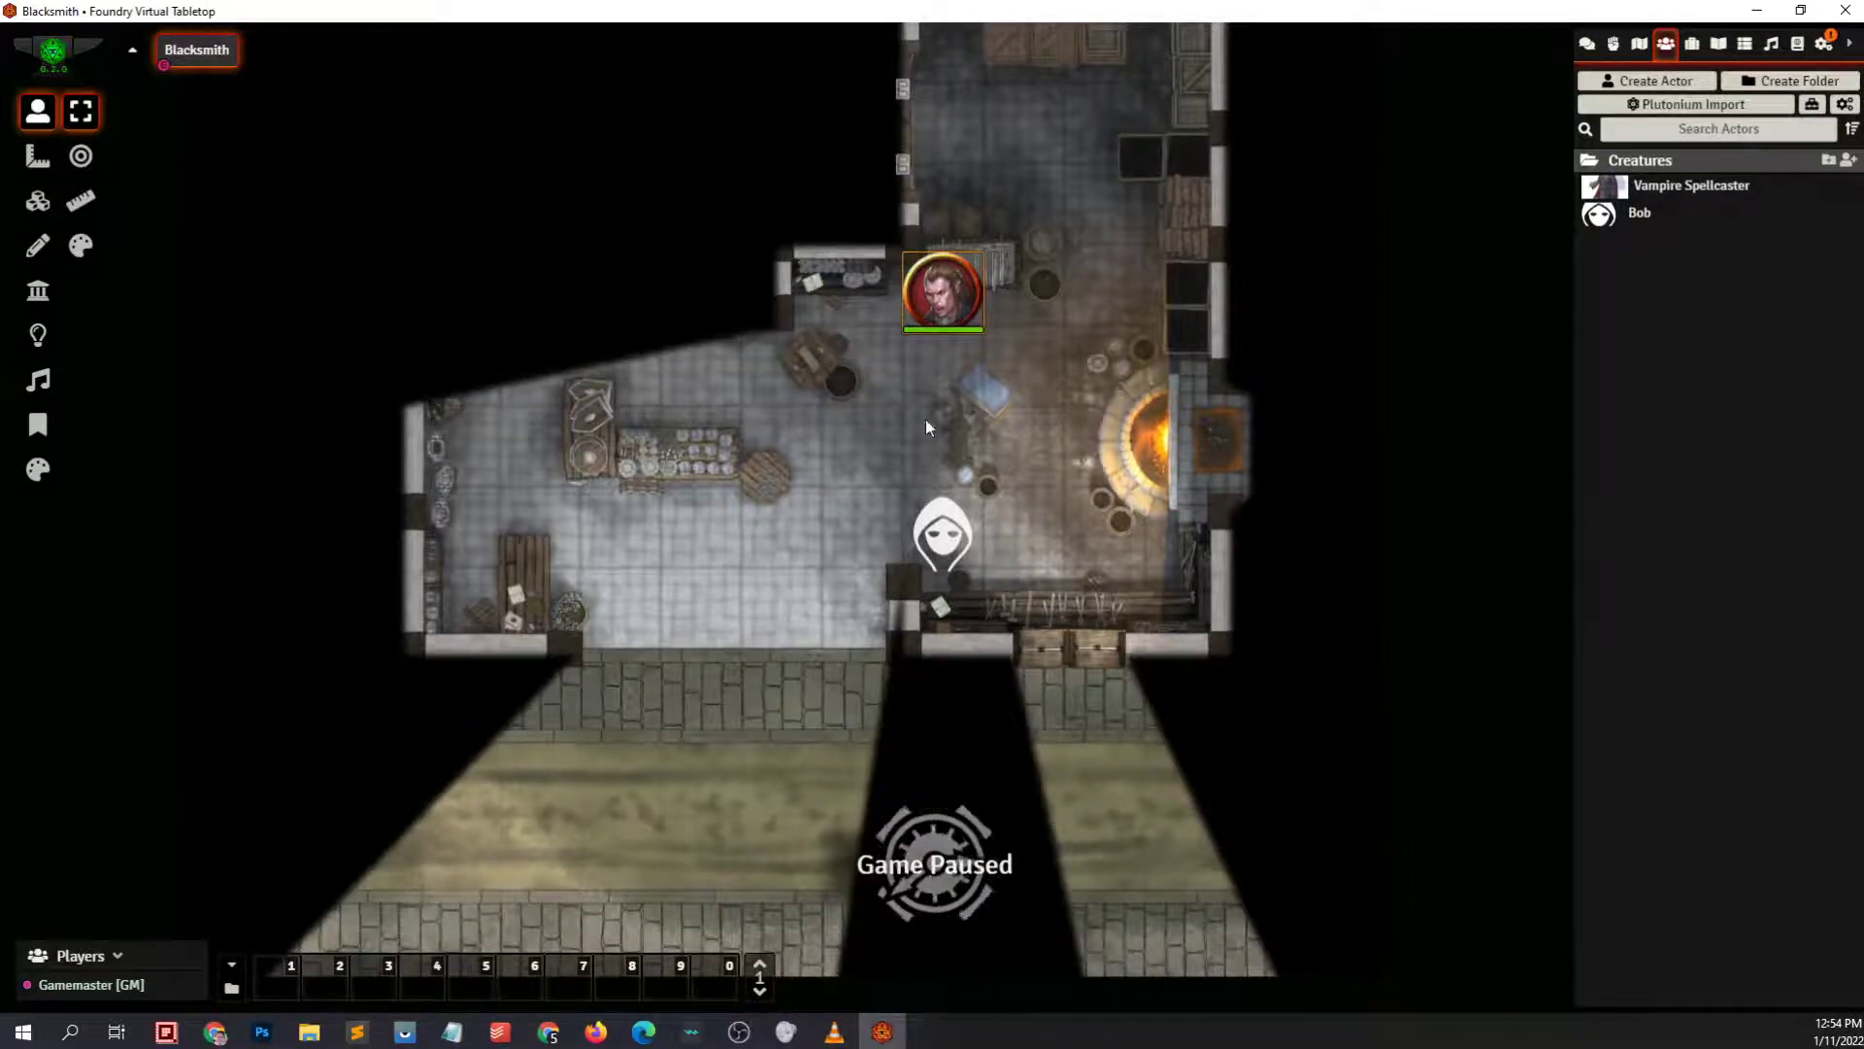
{"action": "key", "text": "Up"}
{"action": "left_click_drag", "start_coordinate": [913, 476], "coordinate": [938, 359]}
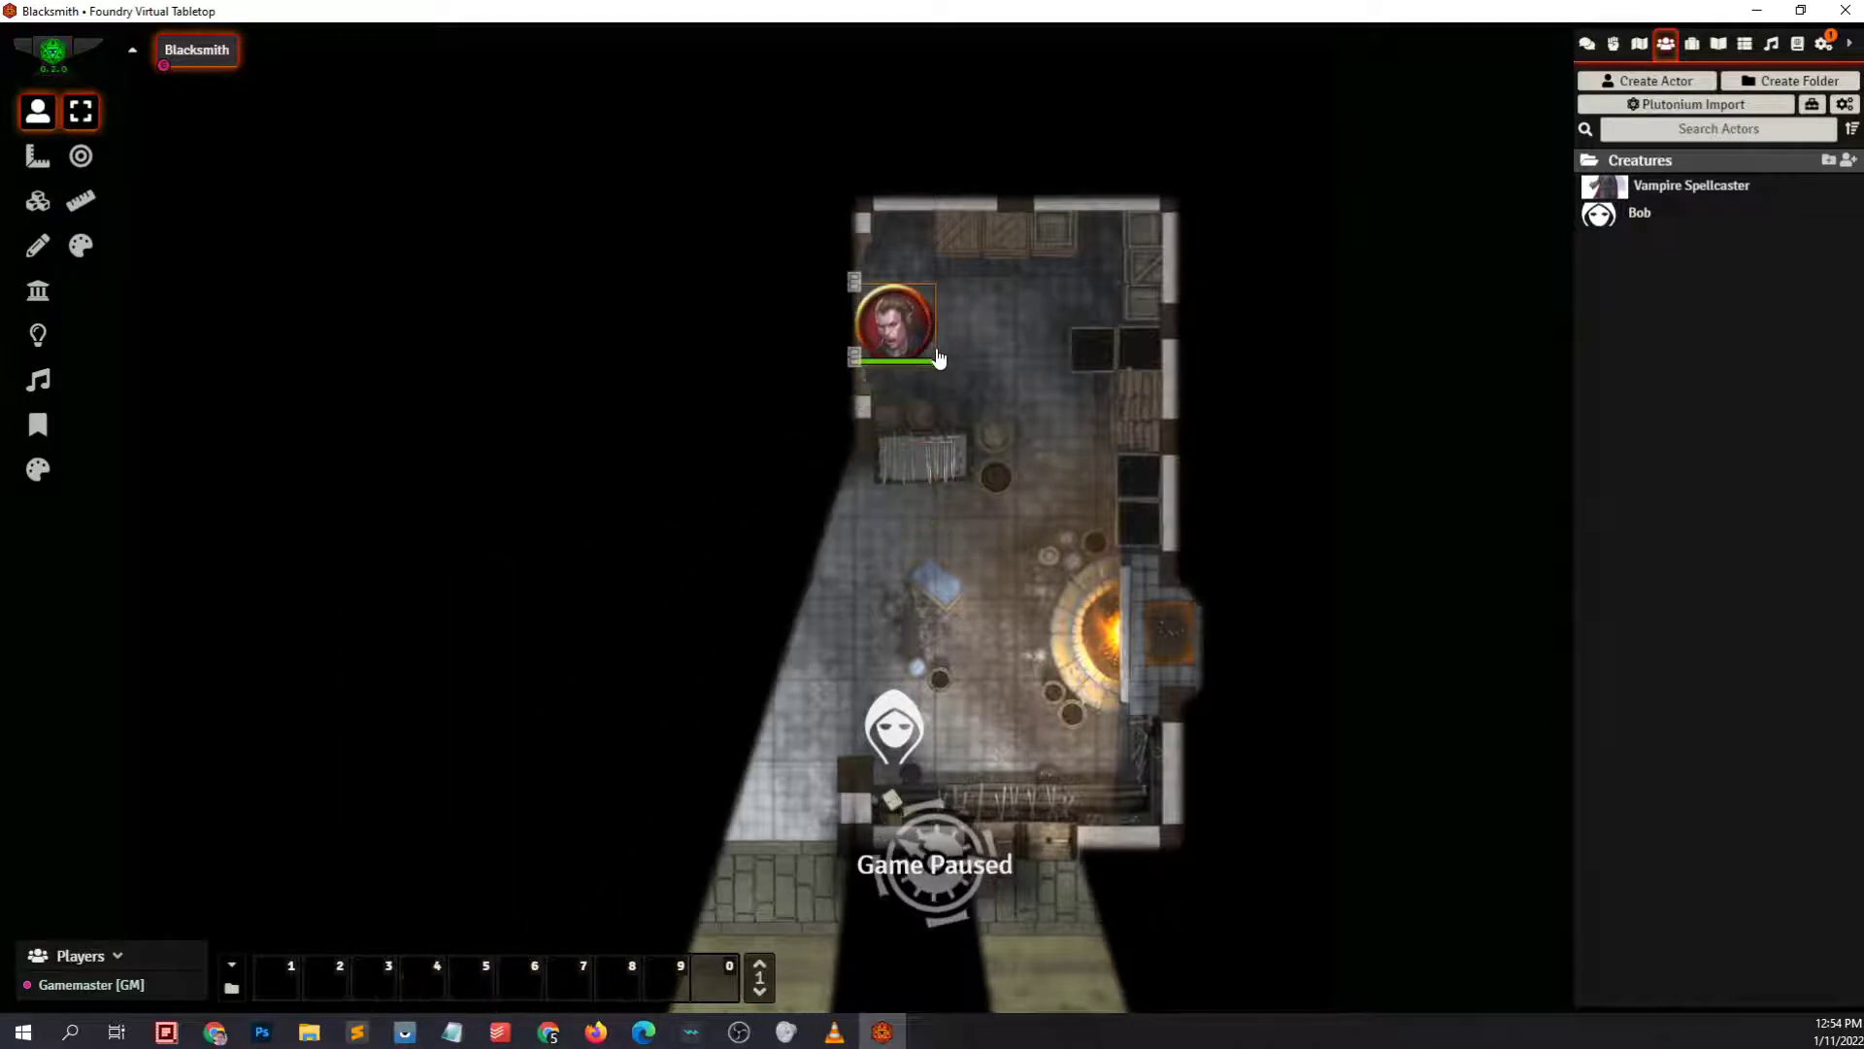
Open and close both leaves of the double door next to the Vampire Spellcaster token
{"action": "left_click", "coordinate": [855, 283]}
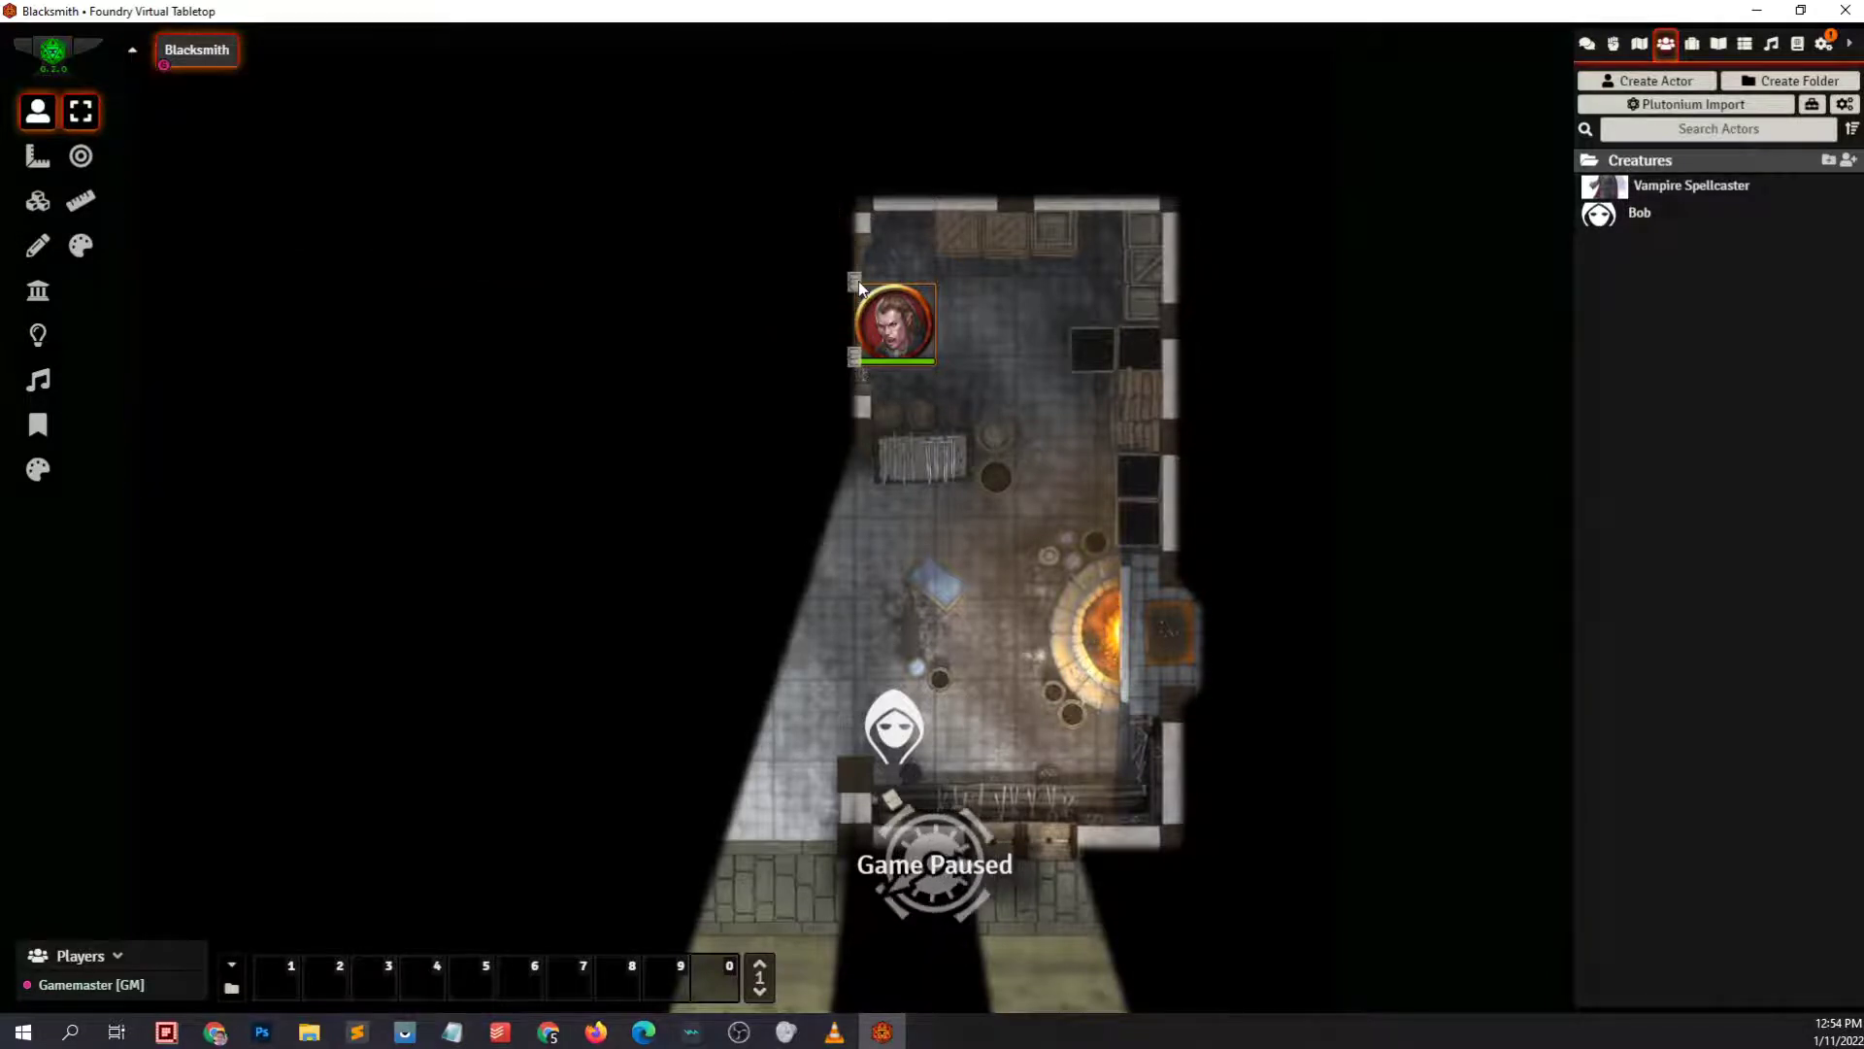
{"action": "left_click", "coordinate": [854, 358]}
{"action": "left_click", "coordinate": [855, 357]}
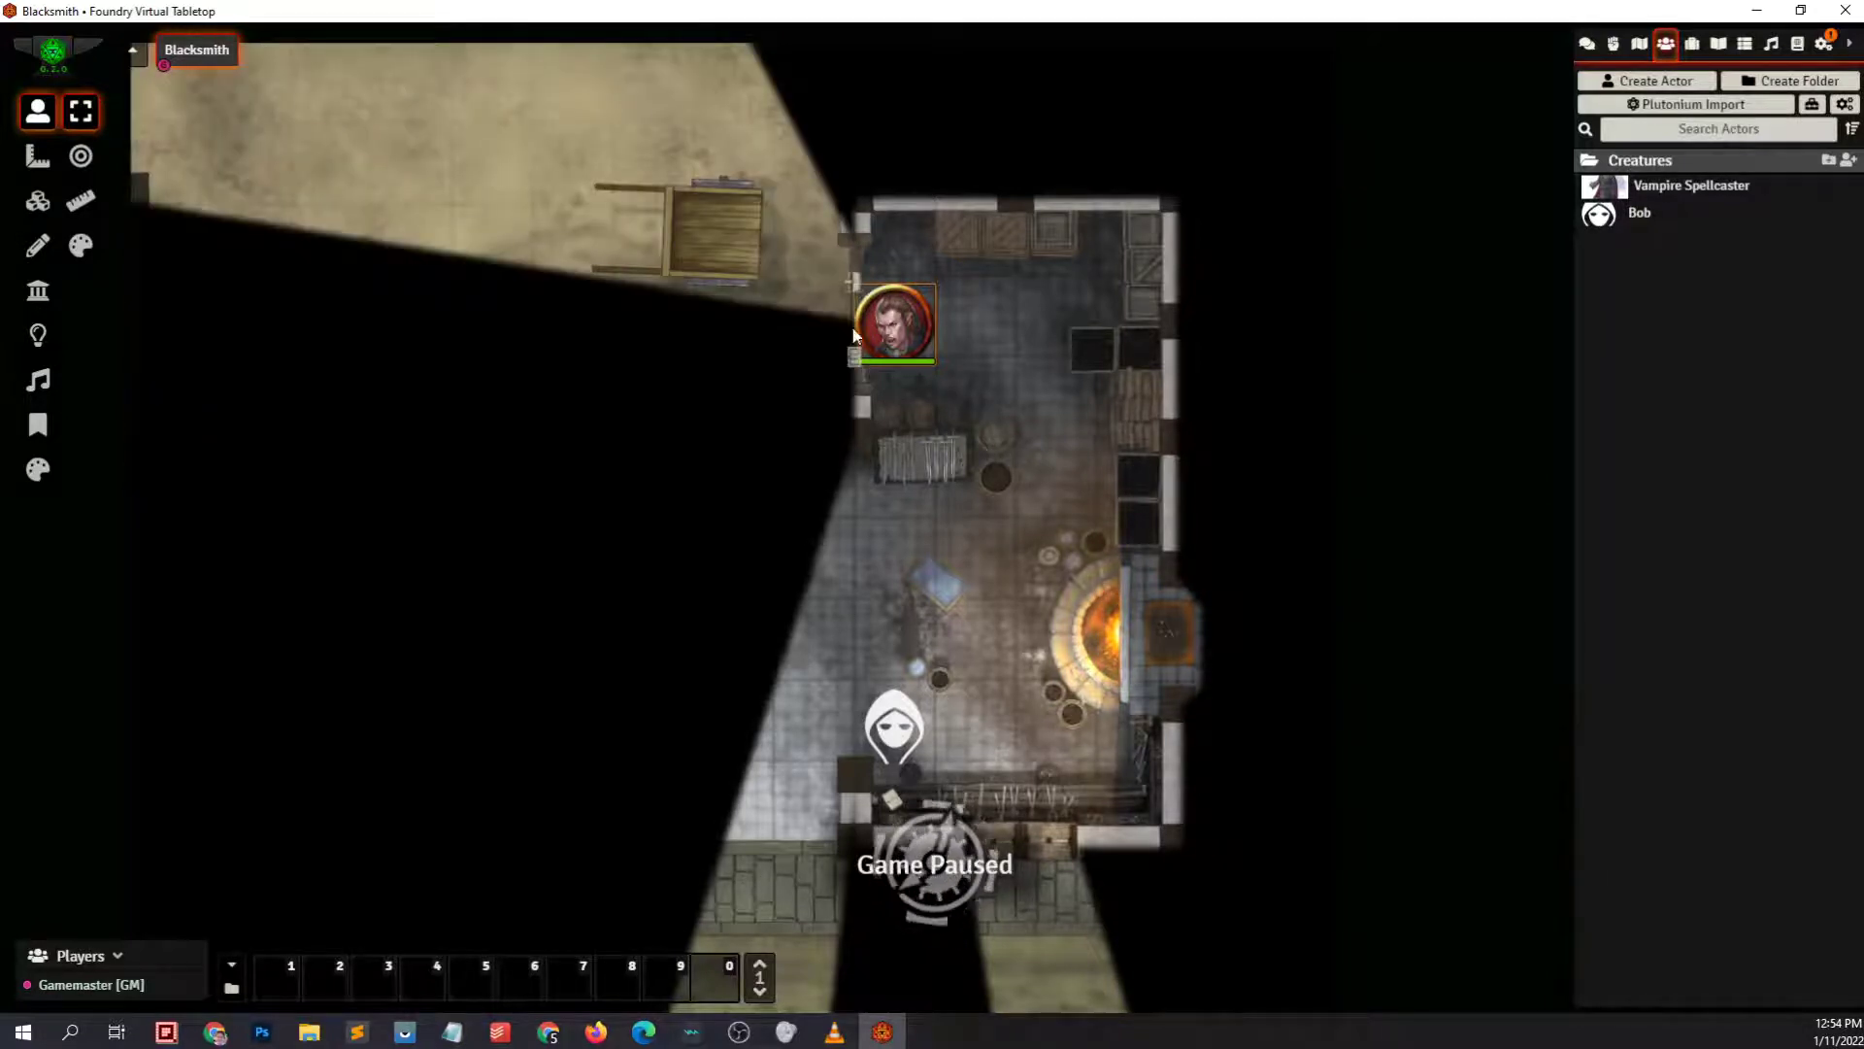
{"action": "left_click", "coordinate": [856, 284]}
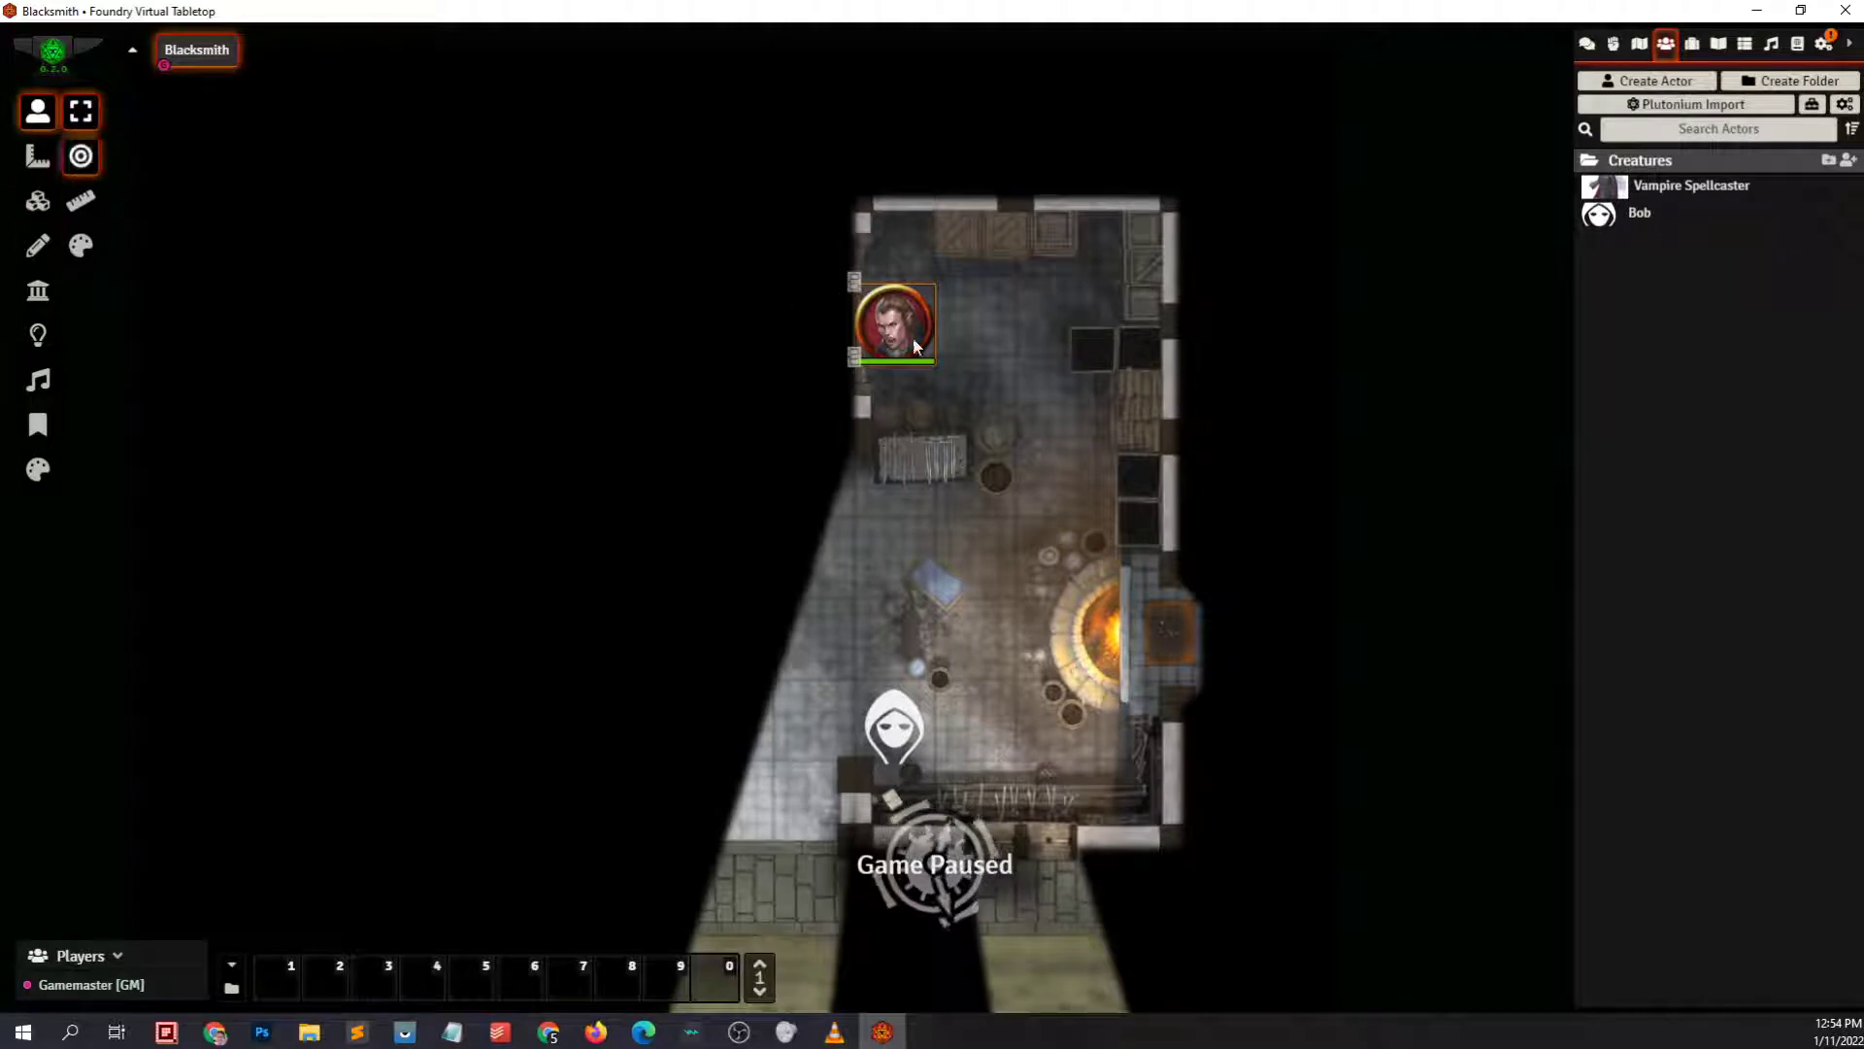
Move the Vampire Spellcaster token three squares down and mark the hooded token as its target
{"action": "left_click_drag", "start_coordinate": [894, 330], "coordinate": [887, 585]}
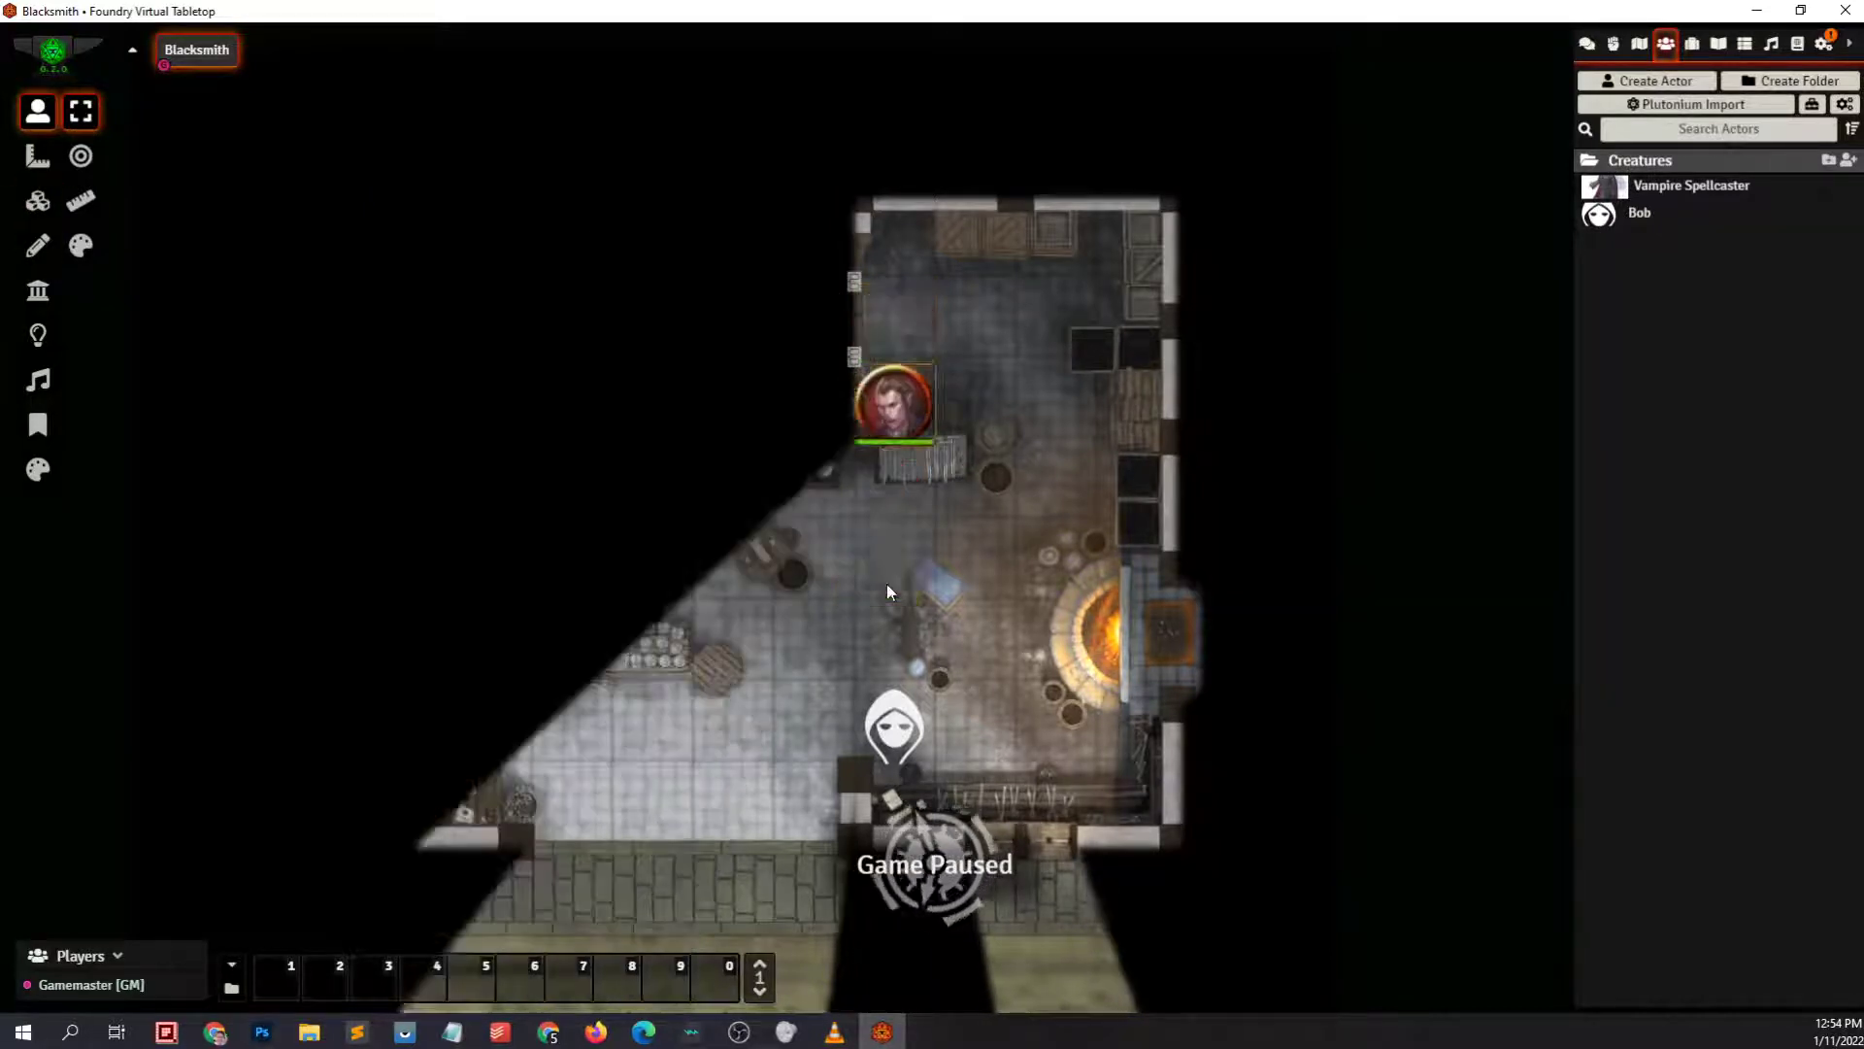
{"action": "left_click", "coordinate": [81, 158]}
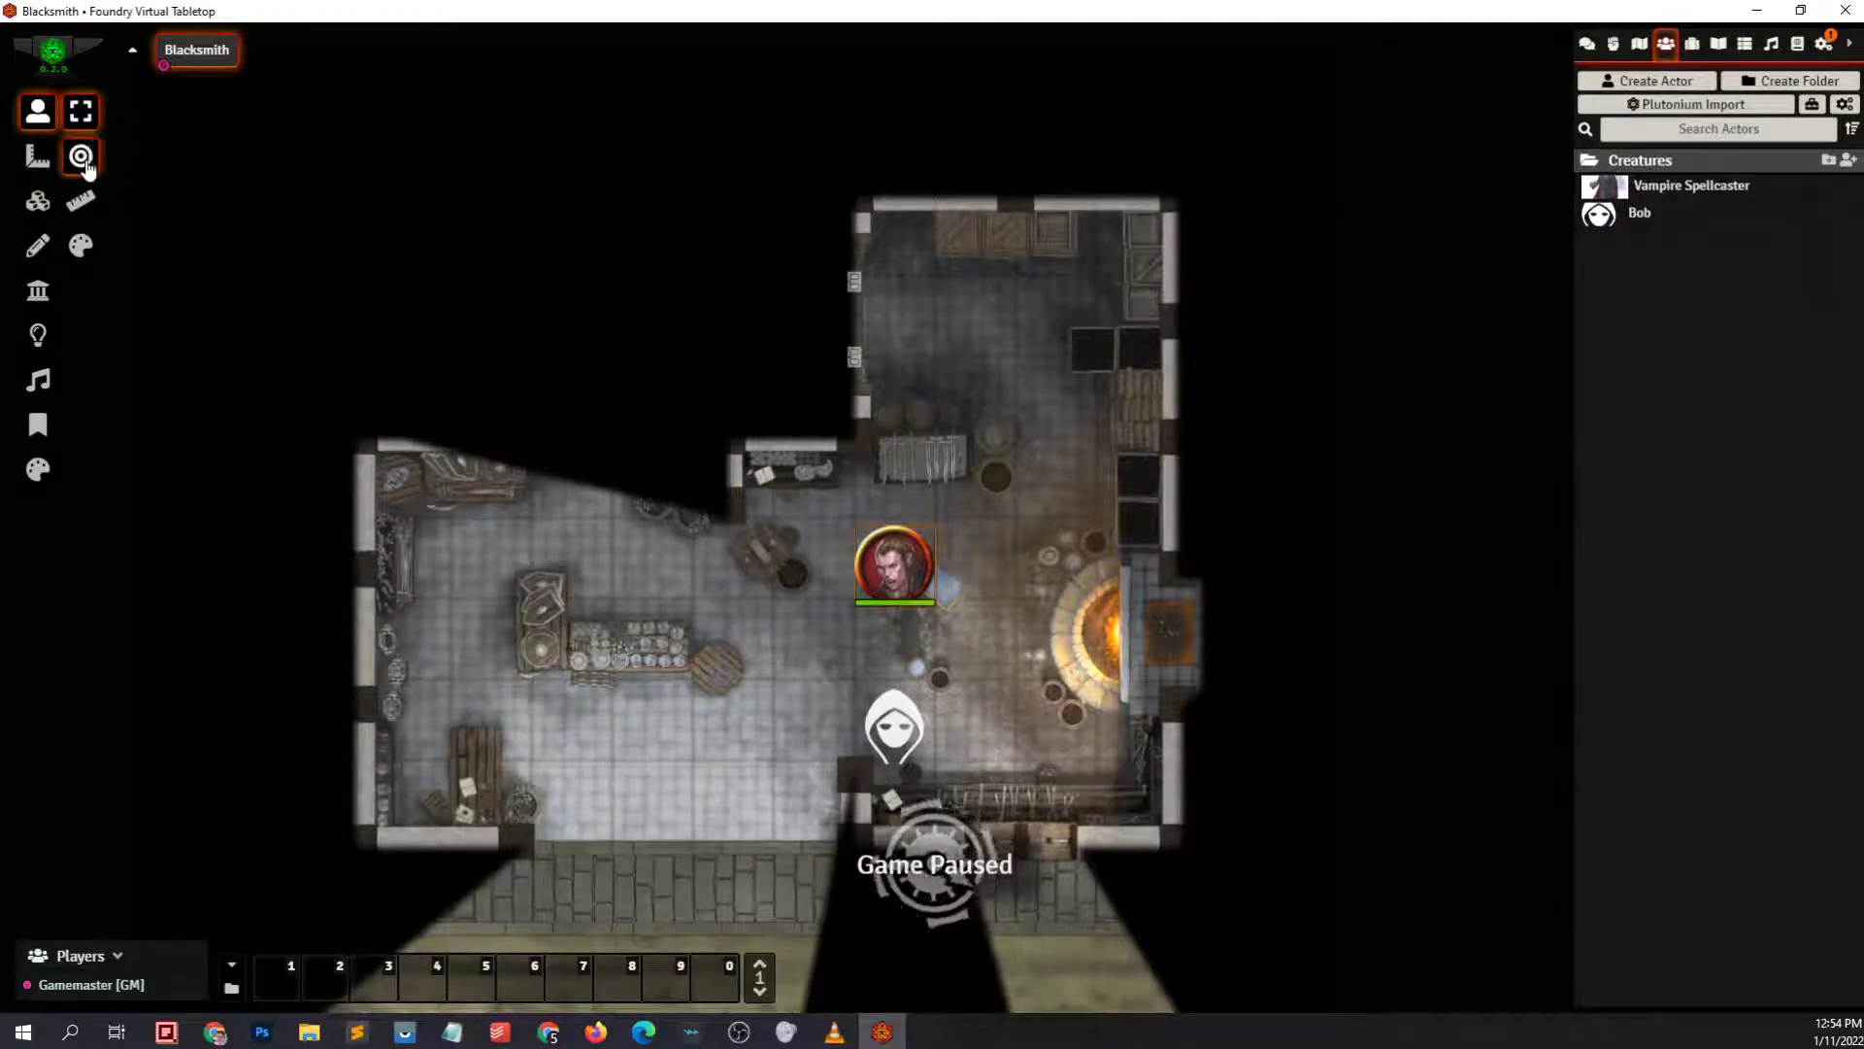
{"action": "left_click", "coordinate": [895, 733]}
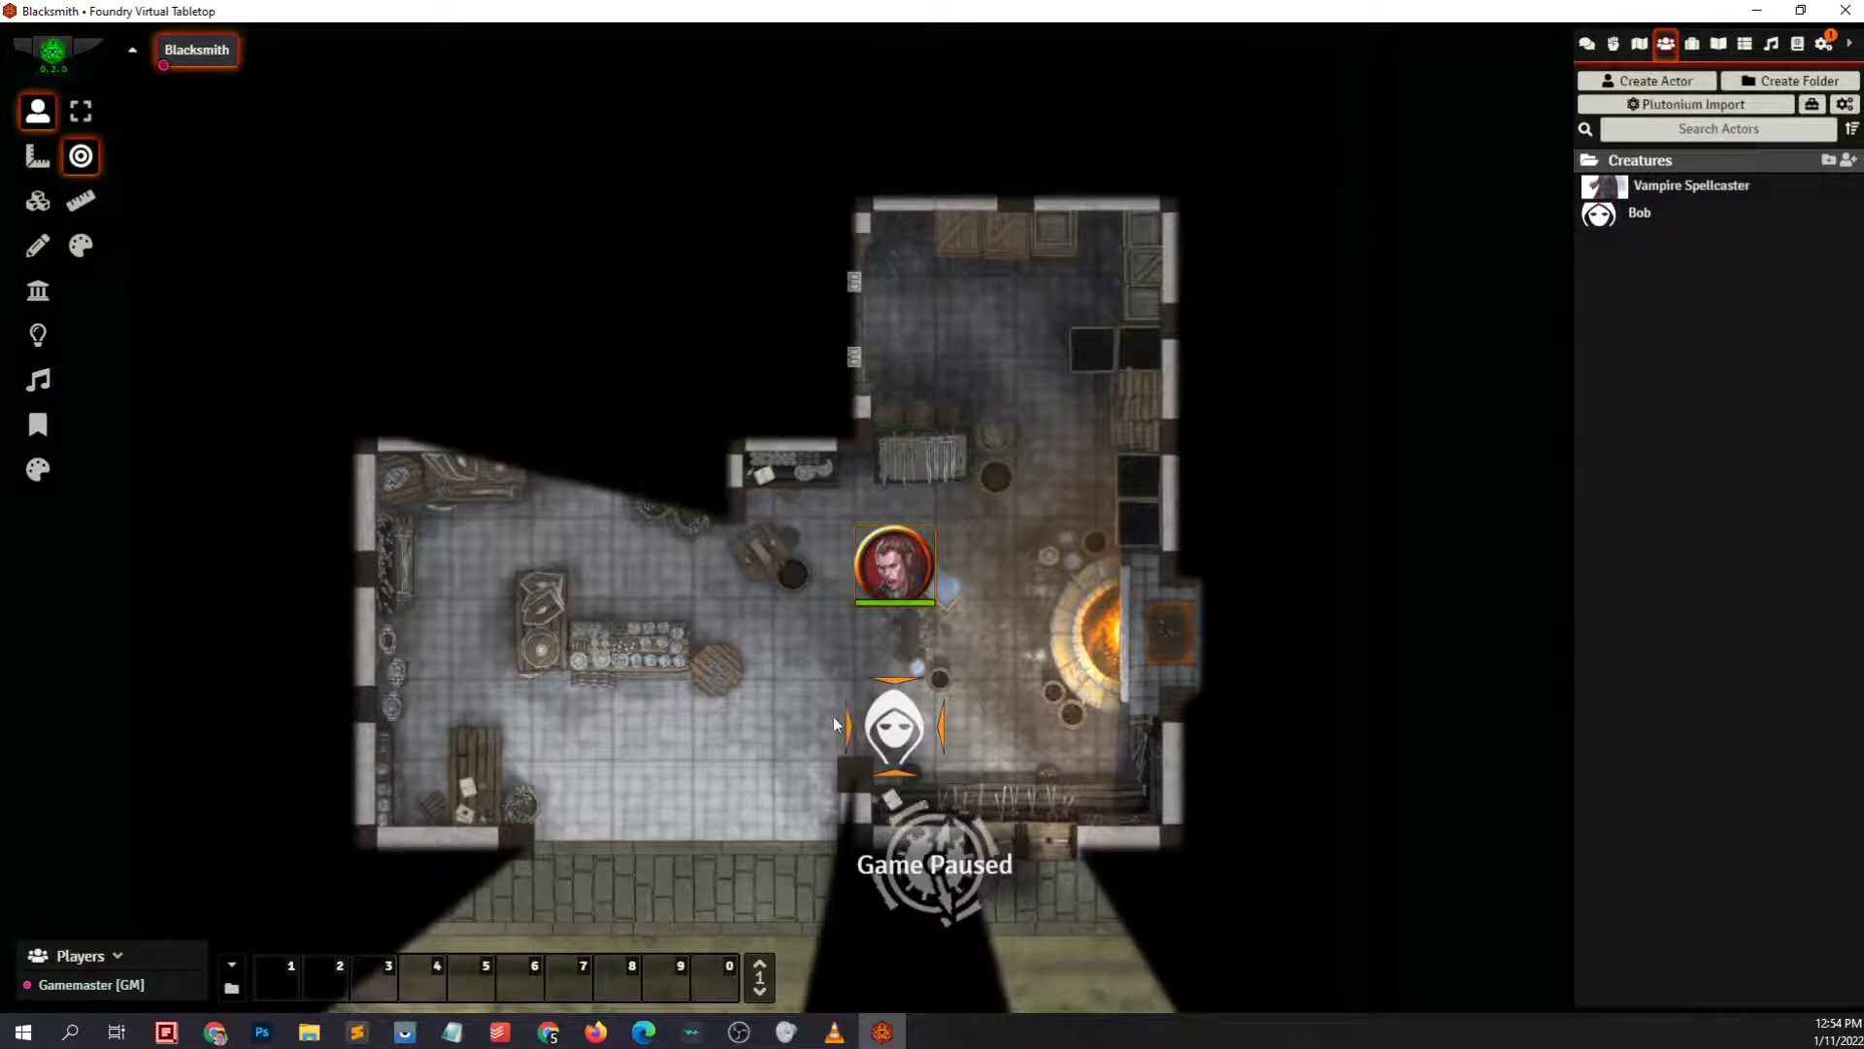
{"action": "scroll", "coordinate": [833, 717], "scroll_direction": "up", "scroll_amount": 7}
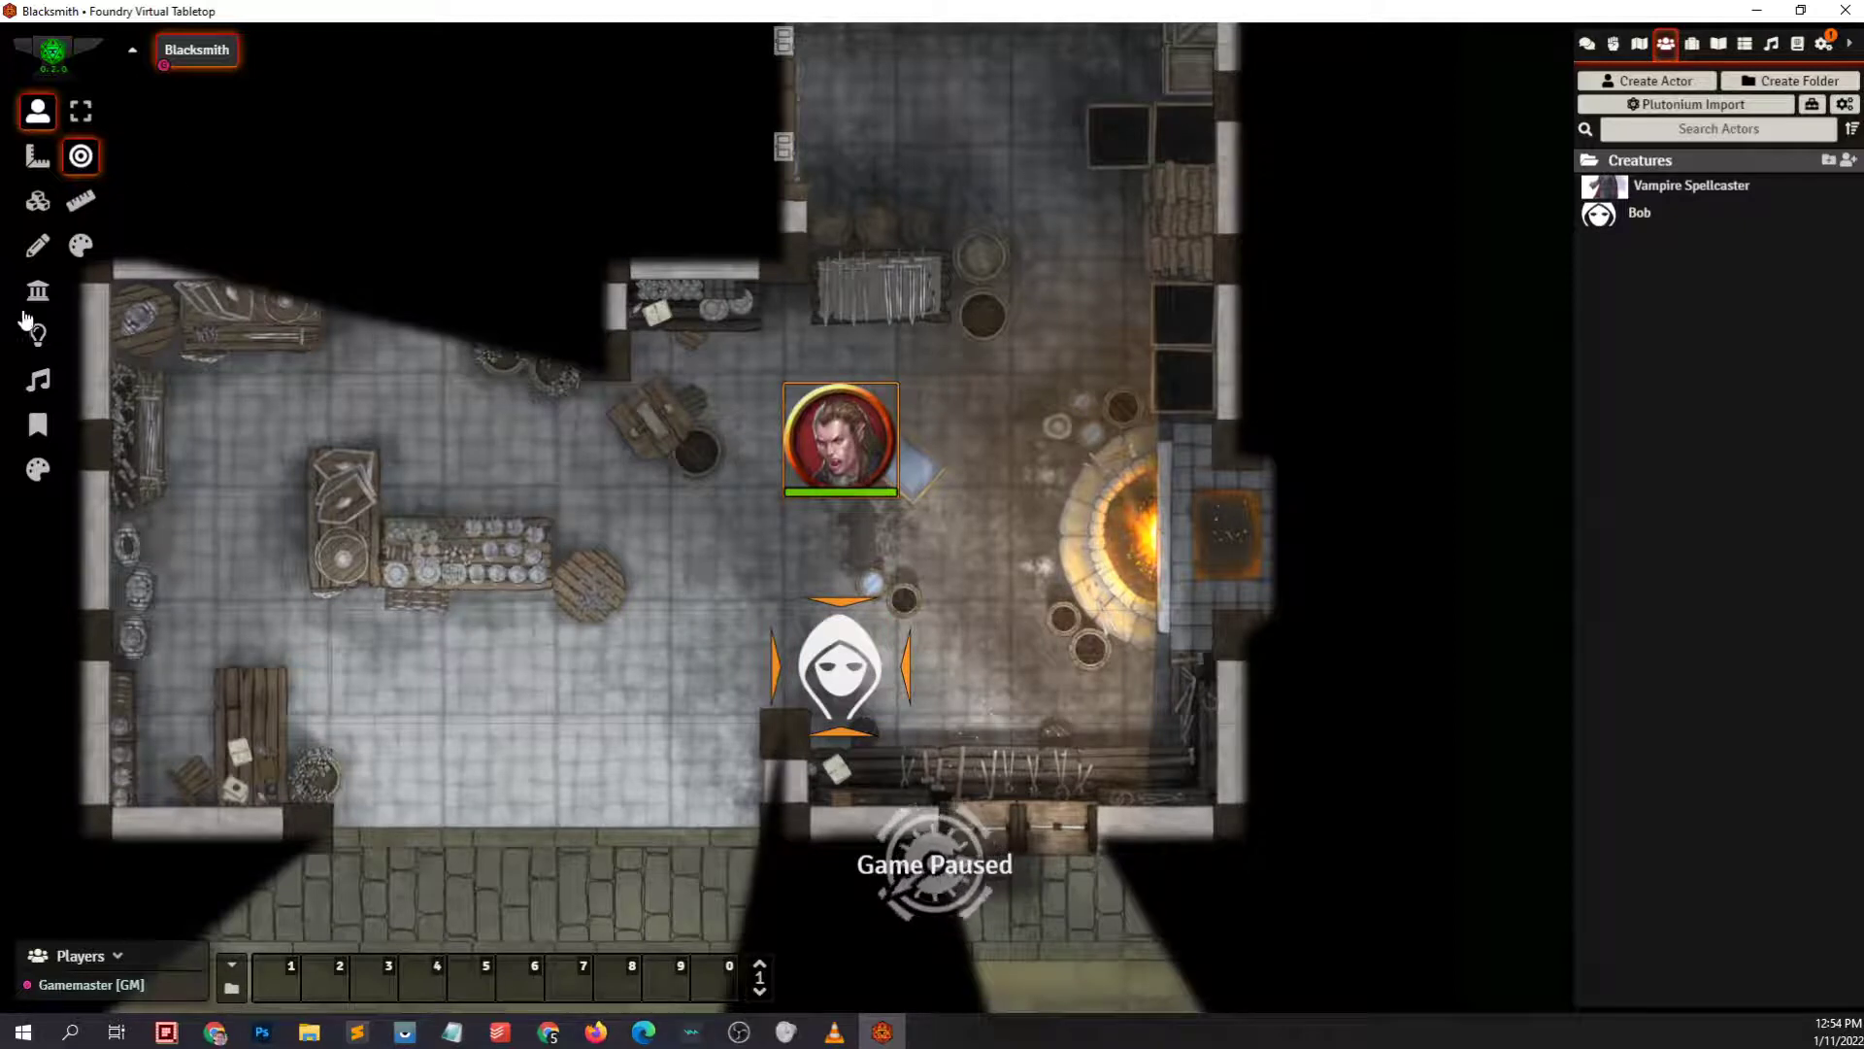
Measure distances with the ruler from the Vampire Spellcaster token to the shop floor and out to the street
{"action": "left_click", "coordinate": [38, 379]}
{"action": "left_click", "coordinate": [37, 110]}
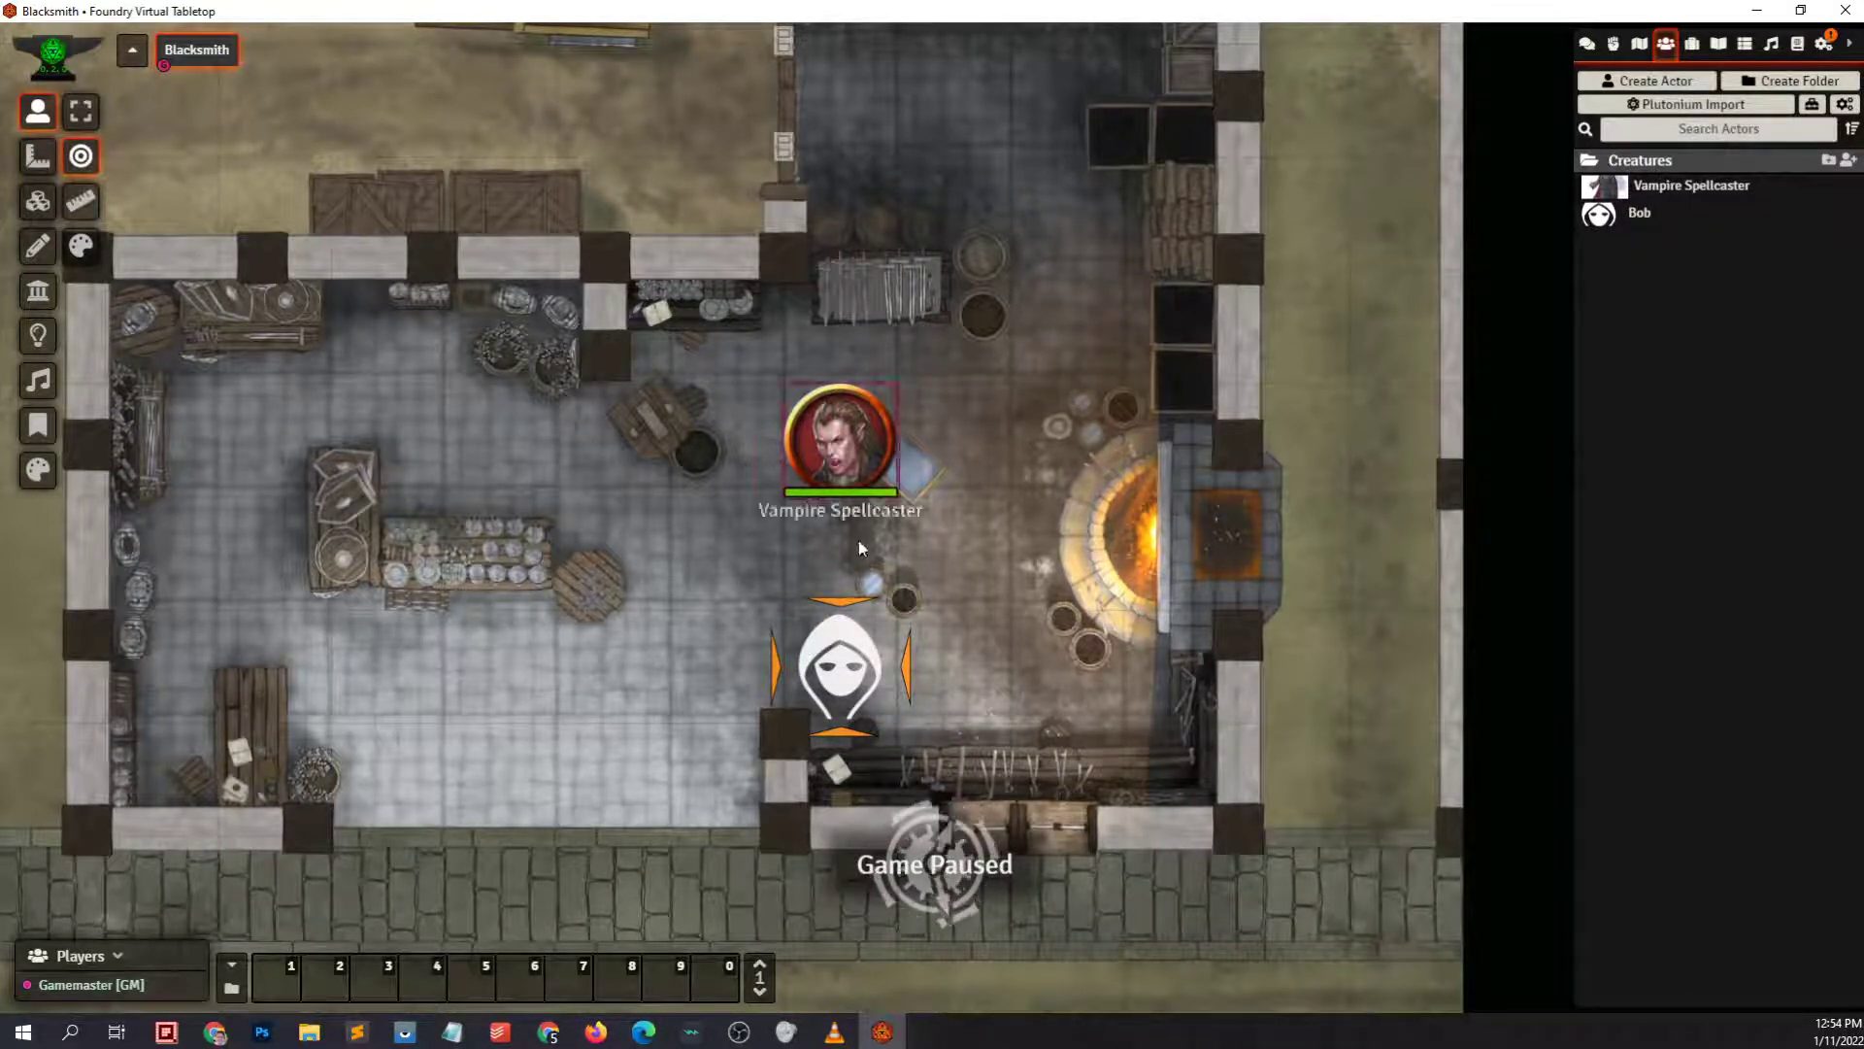
{"action": "left_click", "coordinate": [82, 201]}
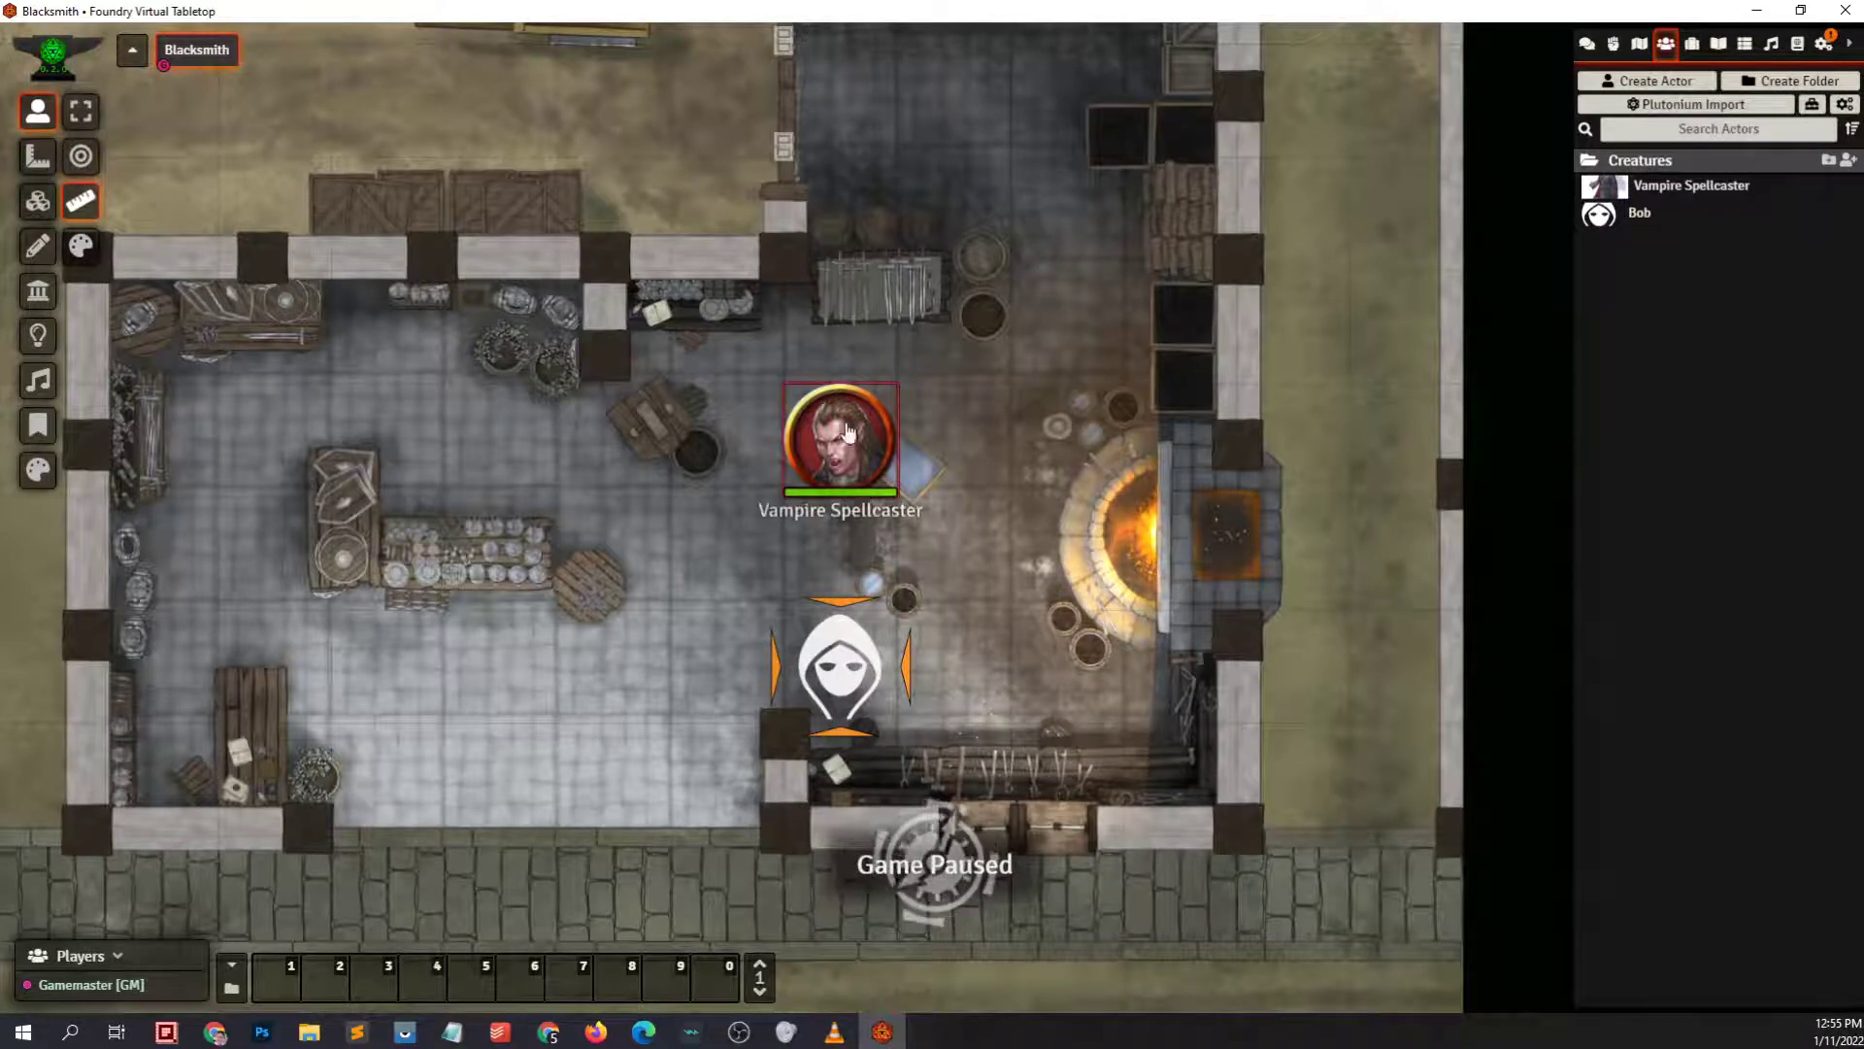
{"action": "left_click_drag", "start_coordinate": [847, 430], "coordinate": [778, 533]}
{"action": "scroll", "coordinate": [780, 531], "scroll_direction": "down", "scroll_amount": 3}
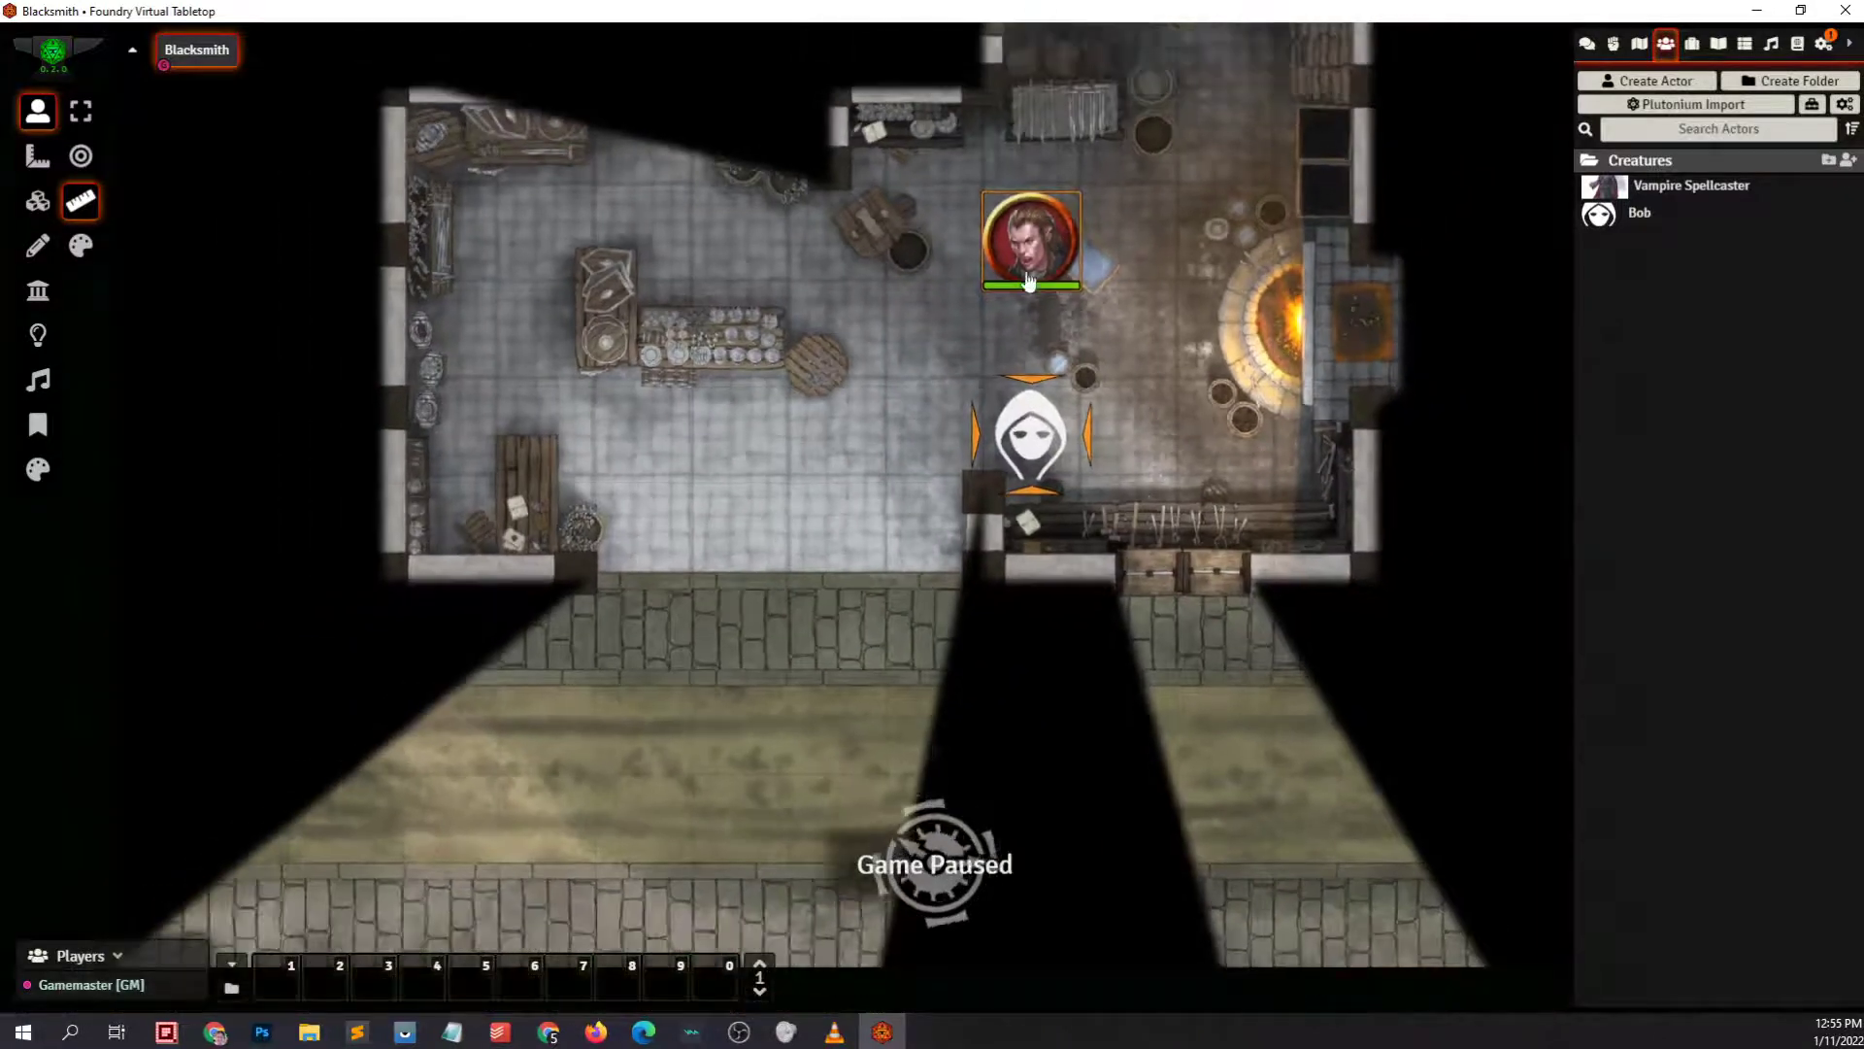
{"action": "left_click_drag", "start_coordinate": [1029, 276], "coordinate": [734, 476]}
{"action": "left_click_drag", "start_coordinate": [1033, 255], "coordinate": [724, 718]}
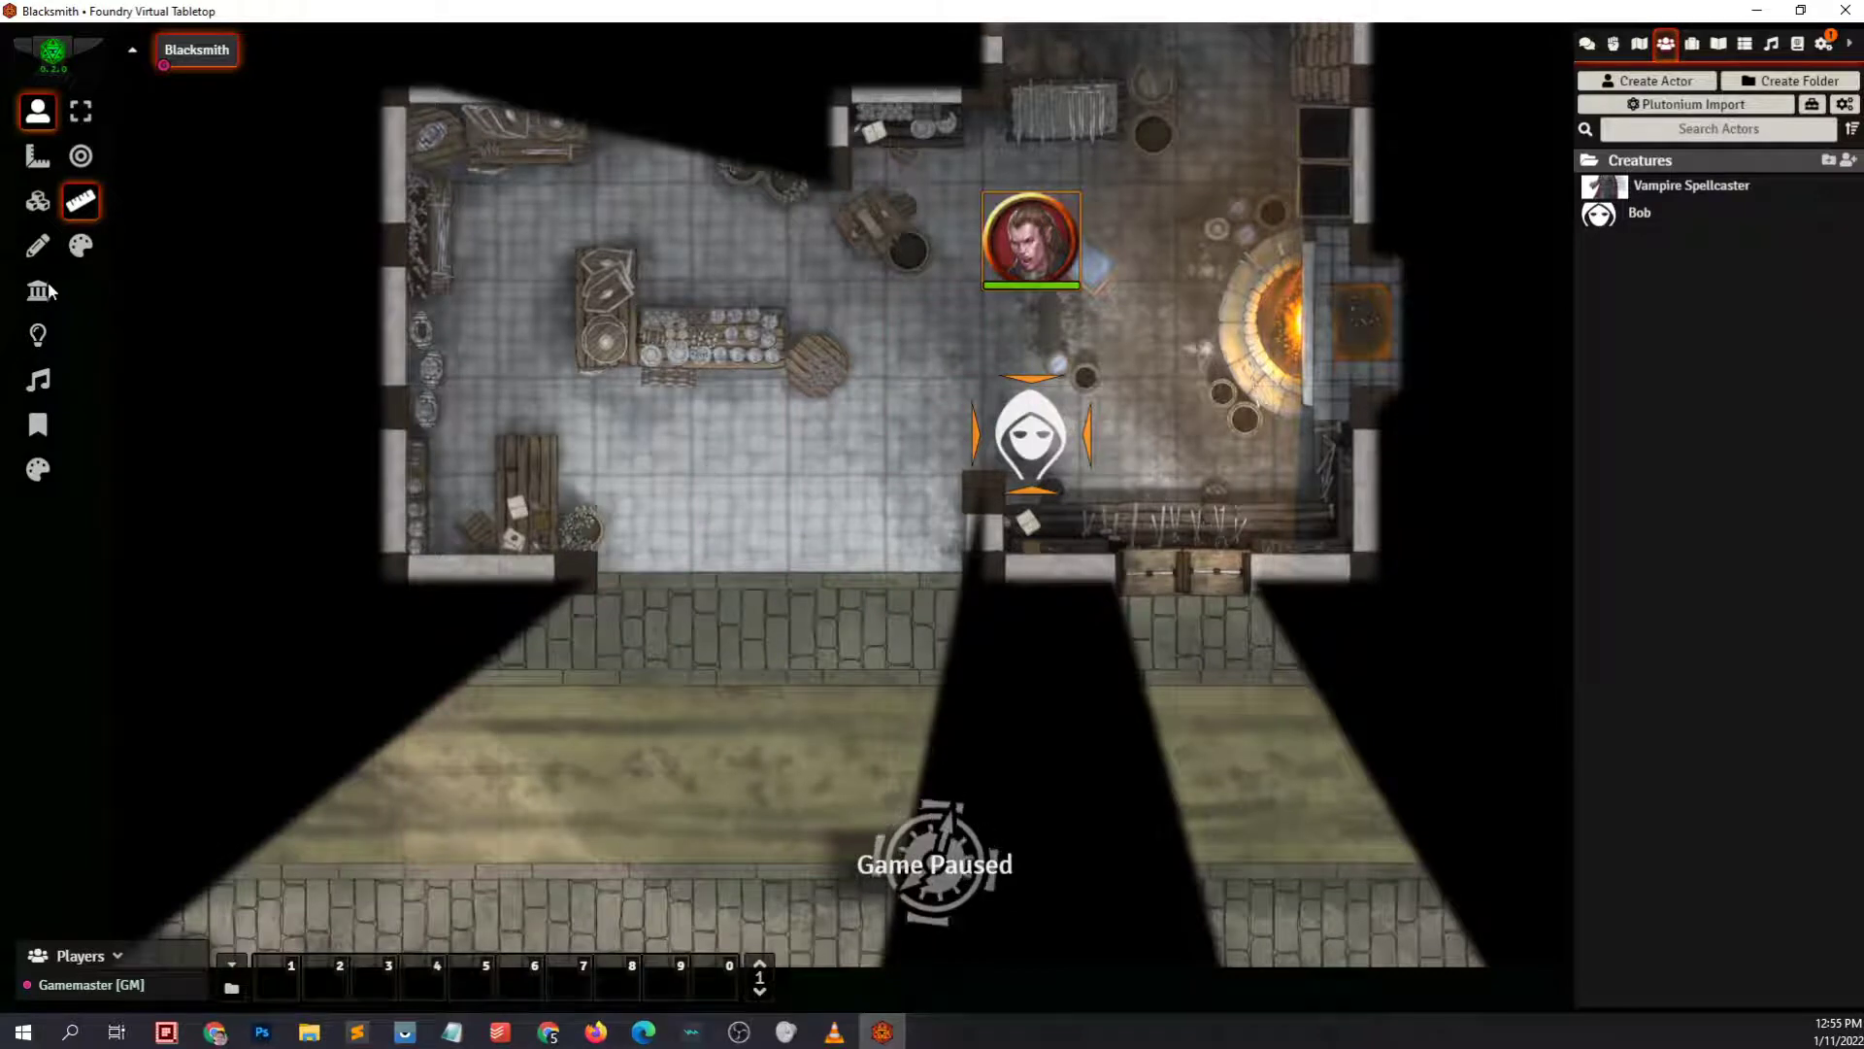
Open the Art Browser for tiles and close it again
{"action": "left_click", "coordinate": [89, 257]}
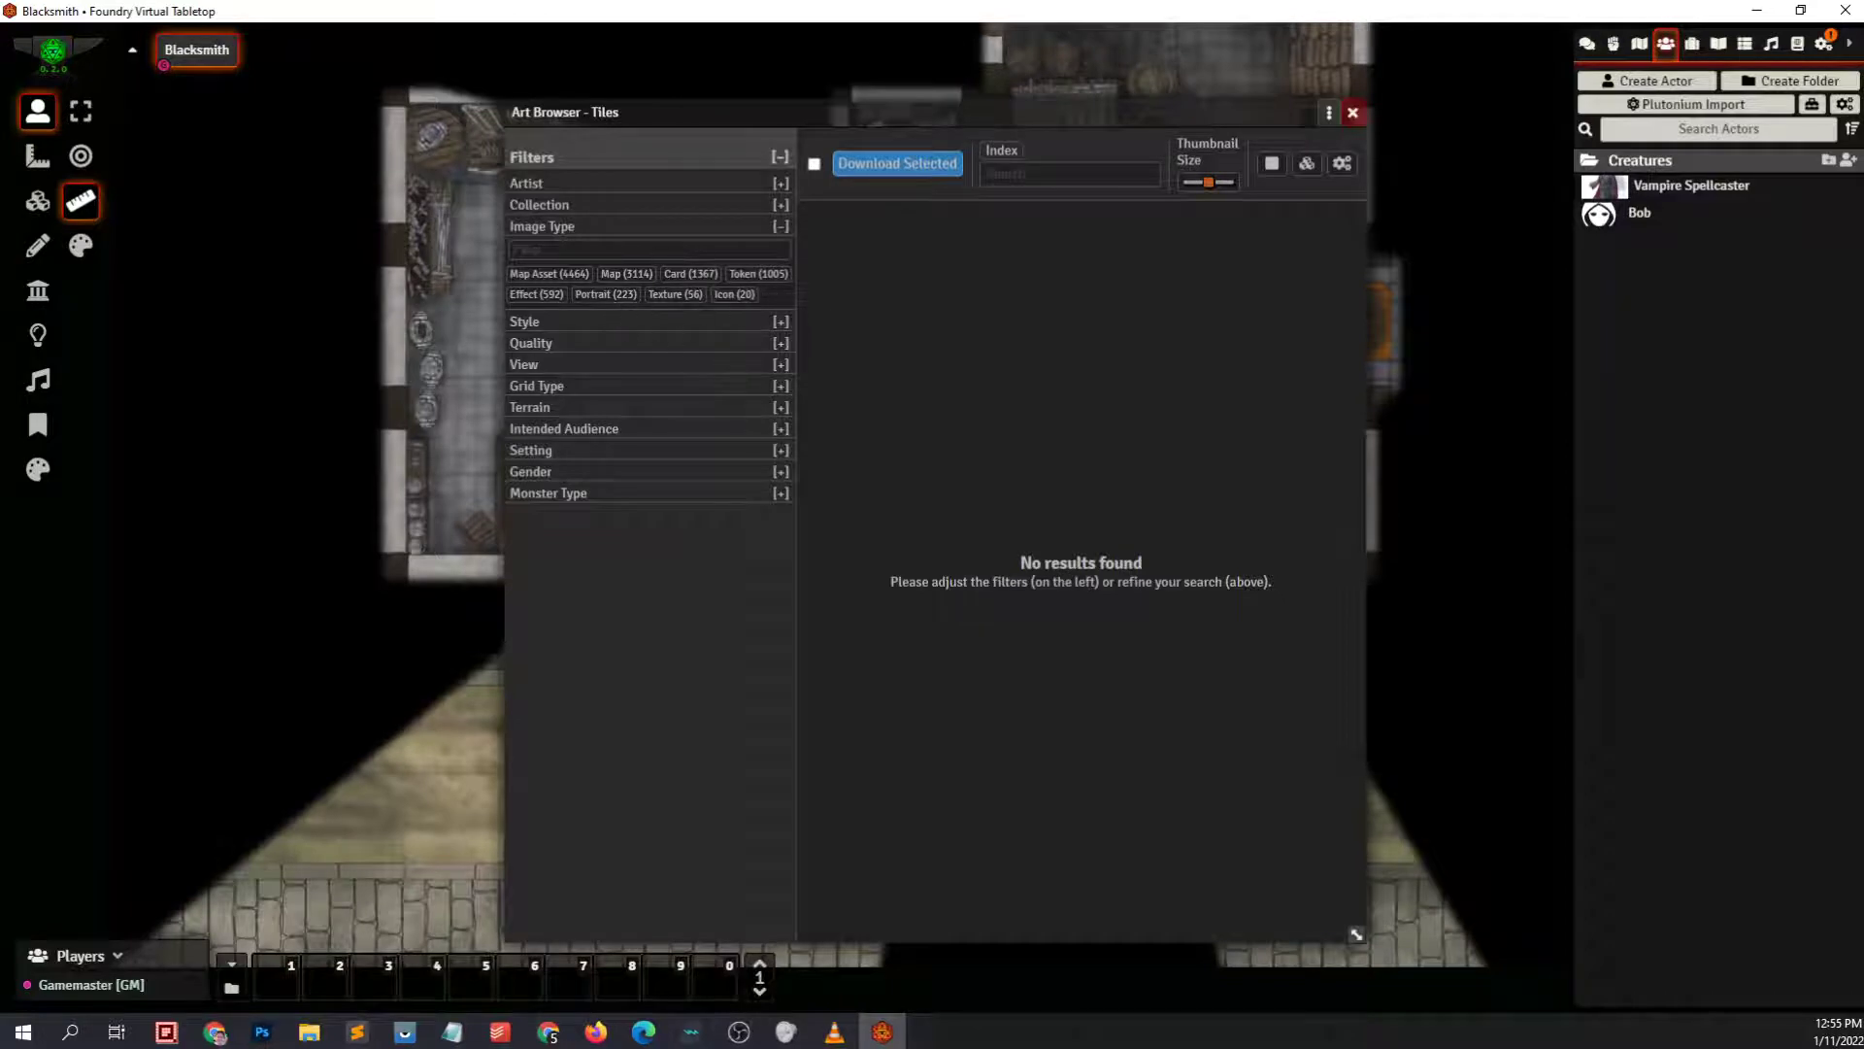
{"action": "key", "text": "Escape"}
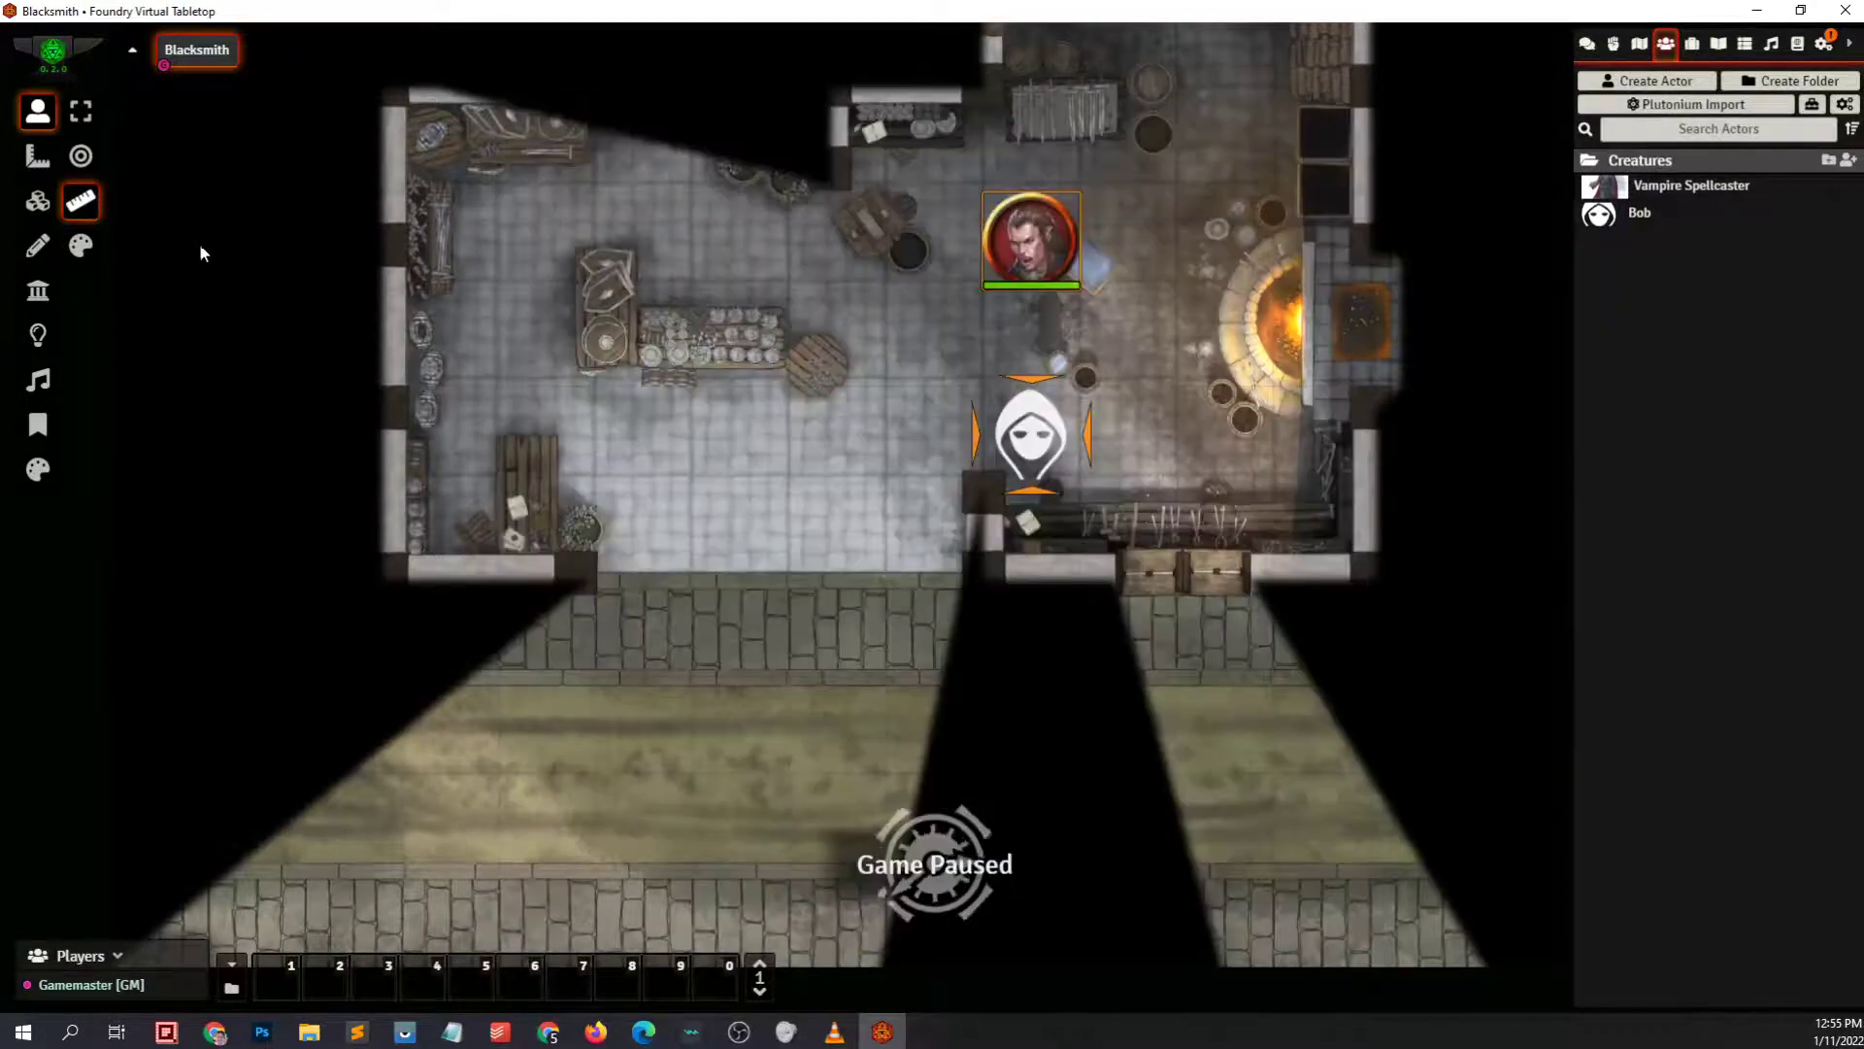
Draw a circular measurement template with a radius of about 20 ft on the shop floor and delete it
{"action": "left_click", "coordinate": [37, 158]}
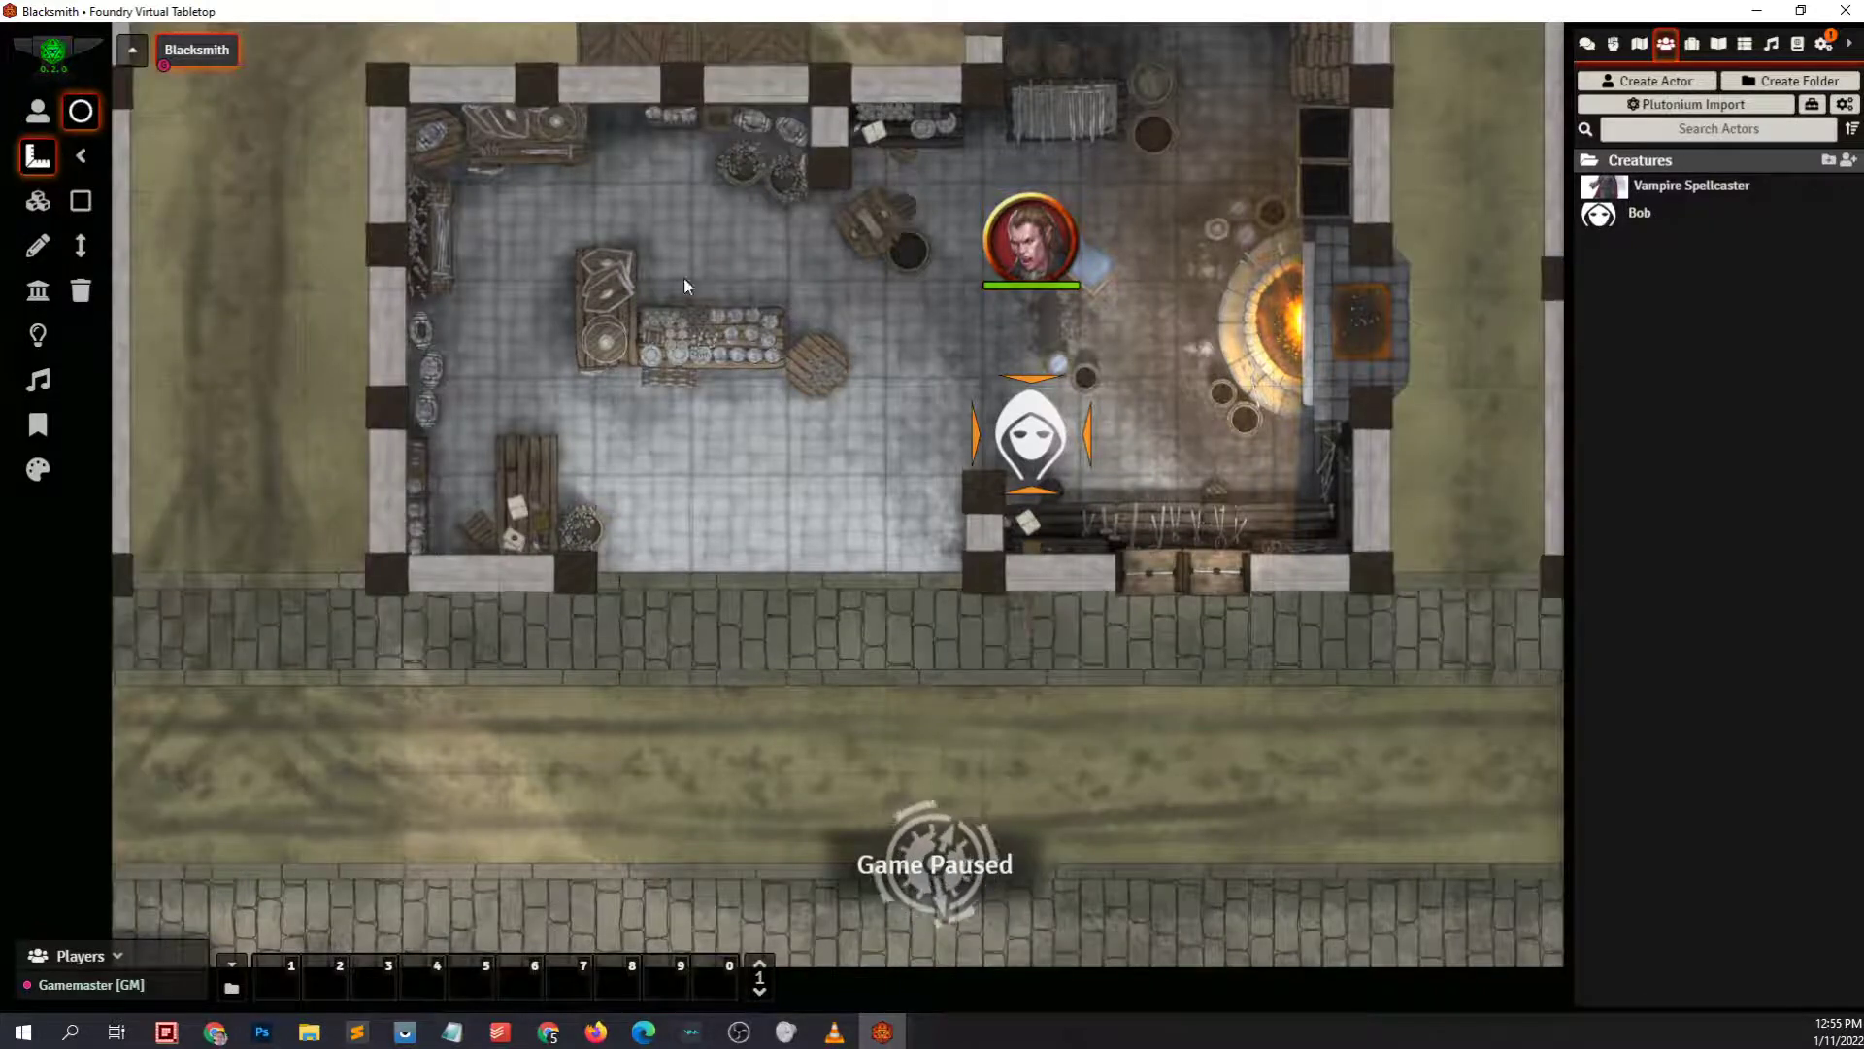
{"action": "left_click_drag", "start_coordinate": [684, 277], "coordinate": [662, 451]}
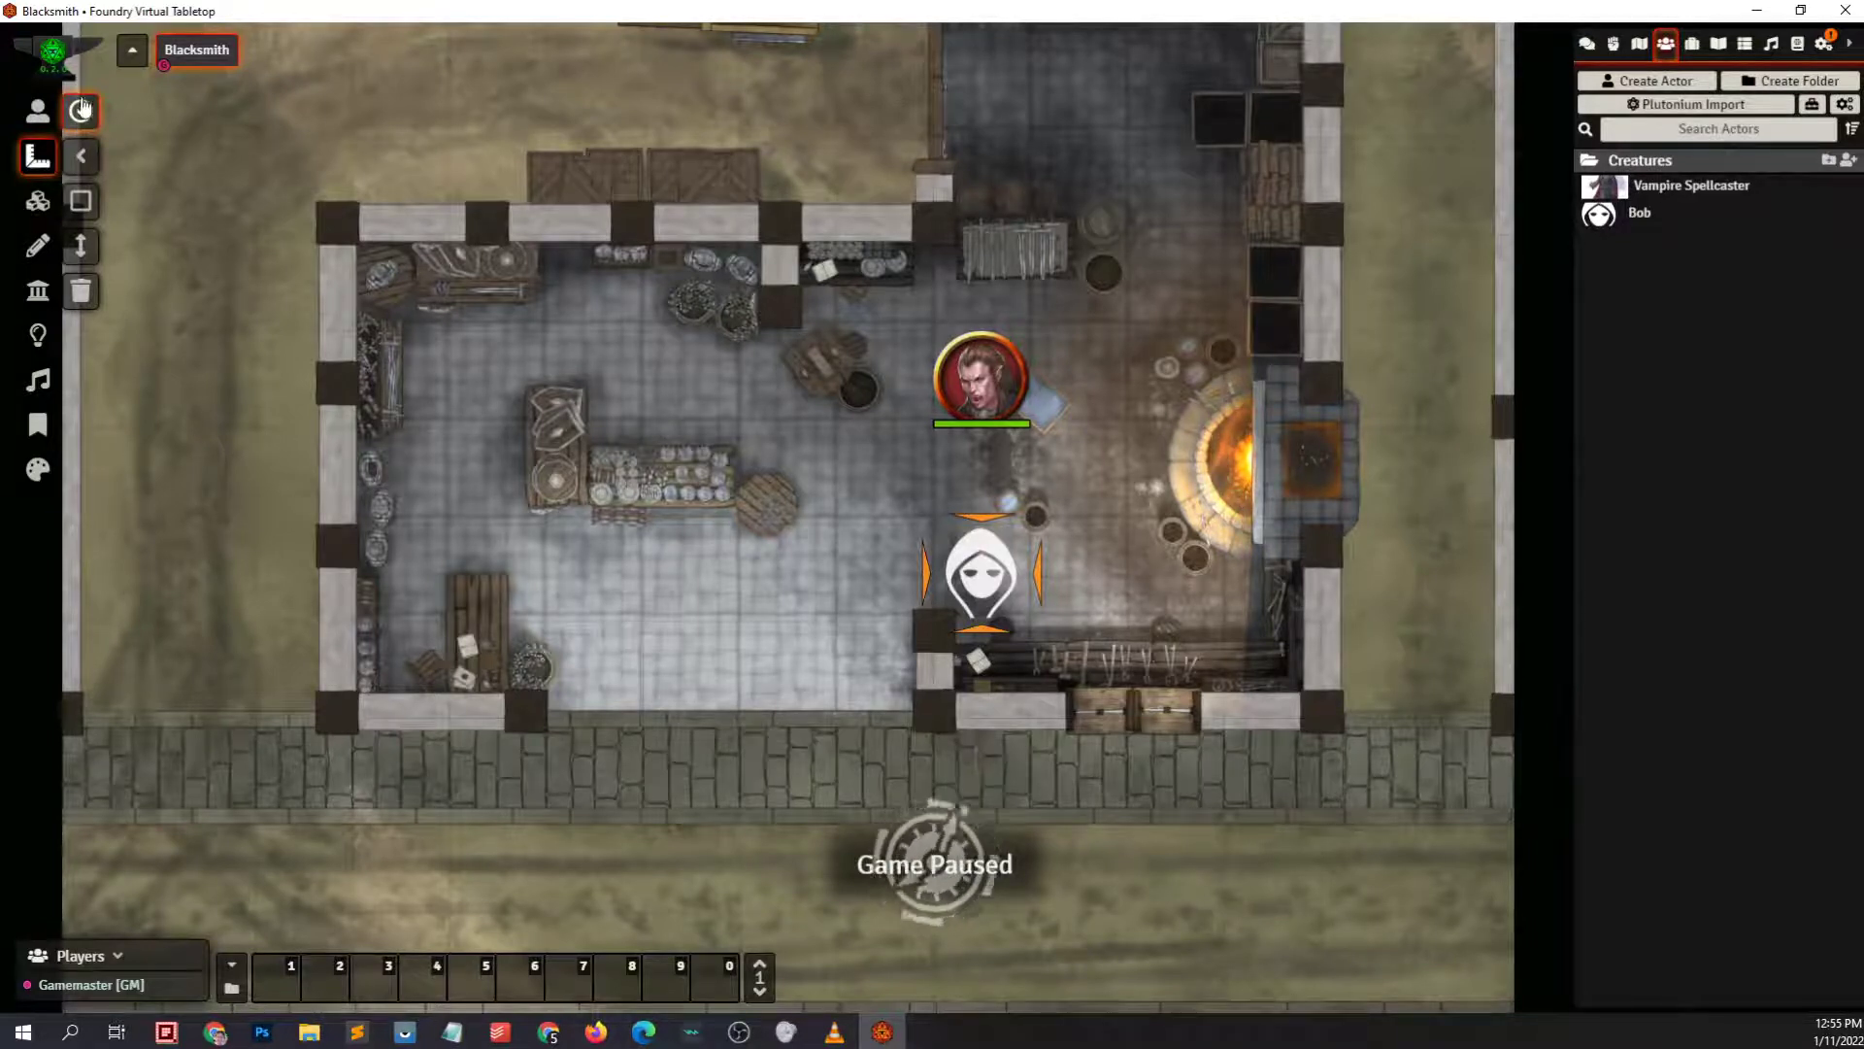
{"action": "left_click", "coordinate": [83, 109]}
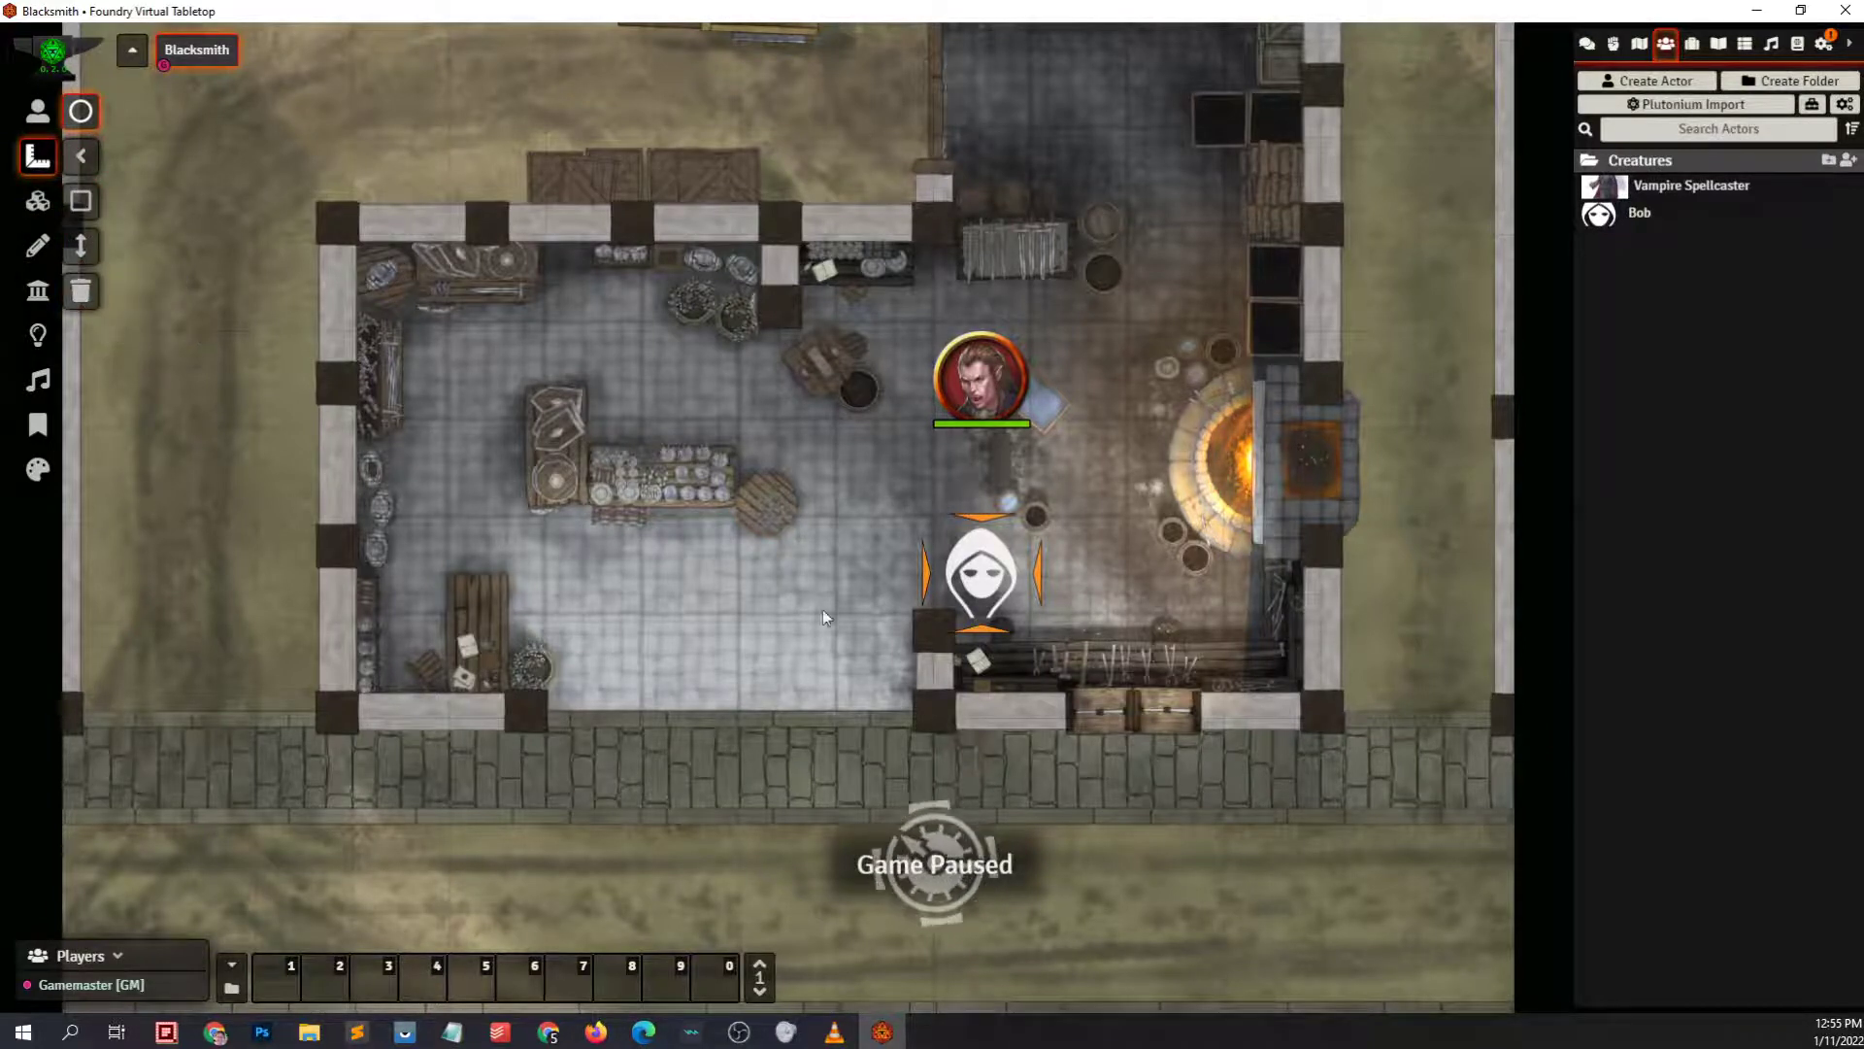
{"action": "left_click_drag", "start_coordinate": [791, 580], "coordinate": [400, 568]}
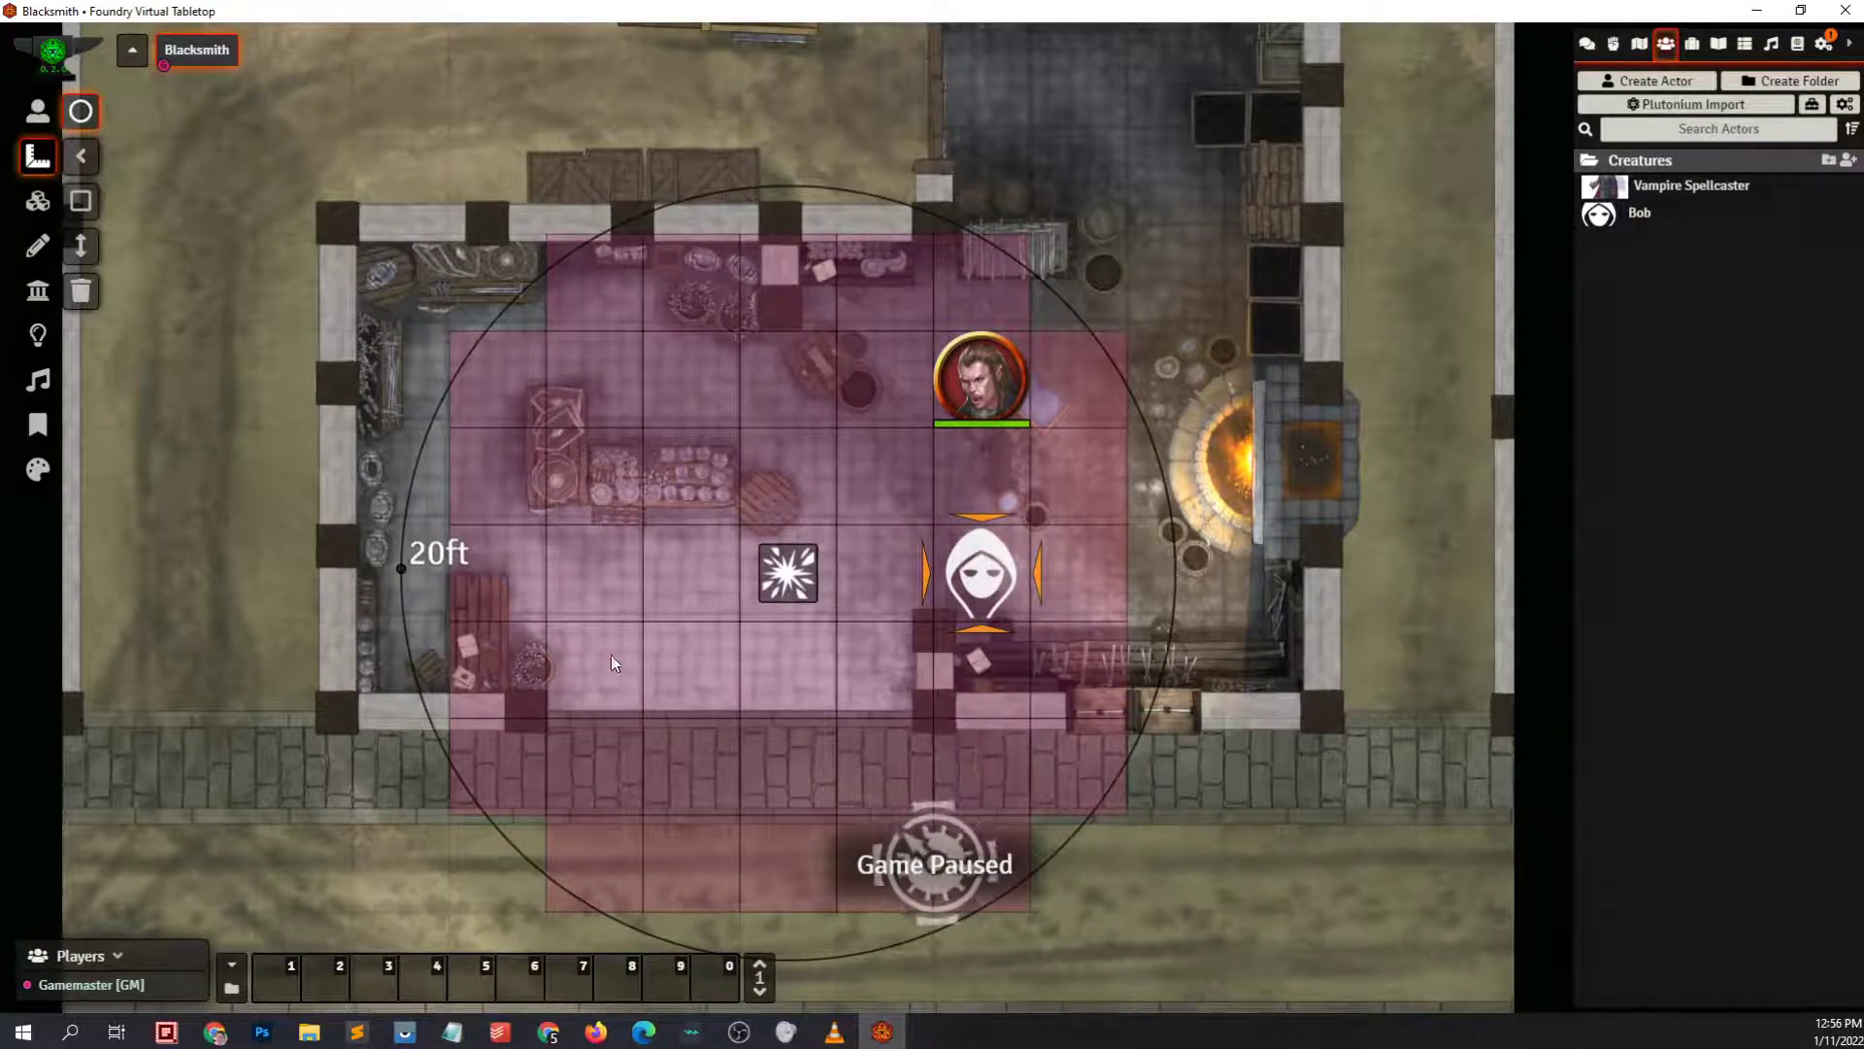
{"action": "left_click", "coordinate": [787, 591]}
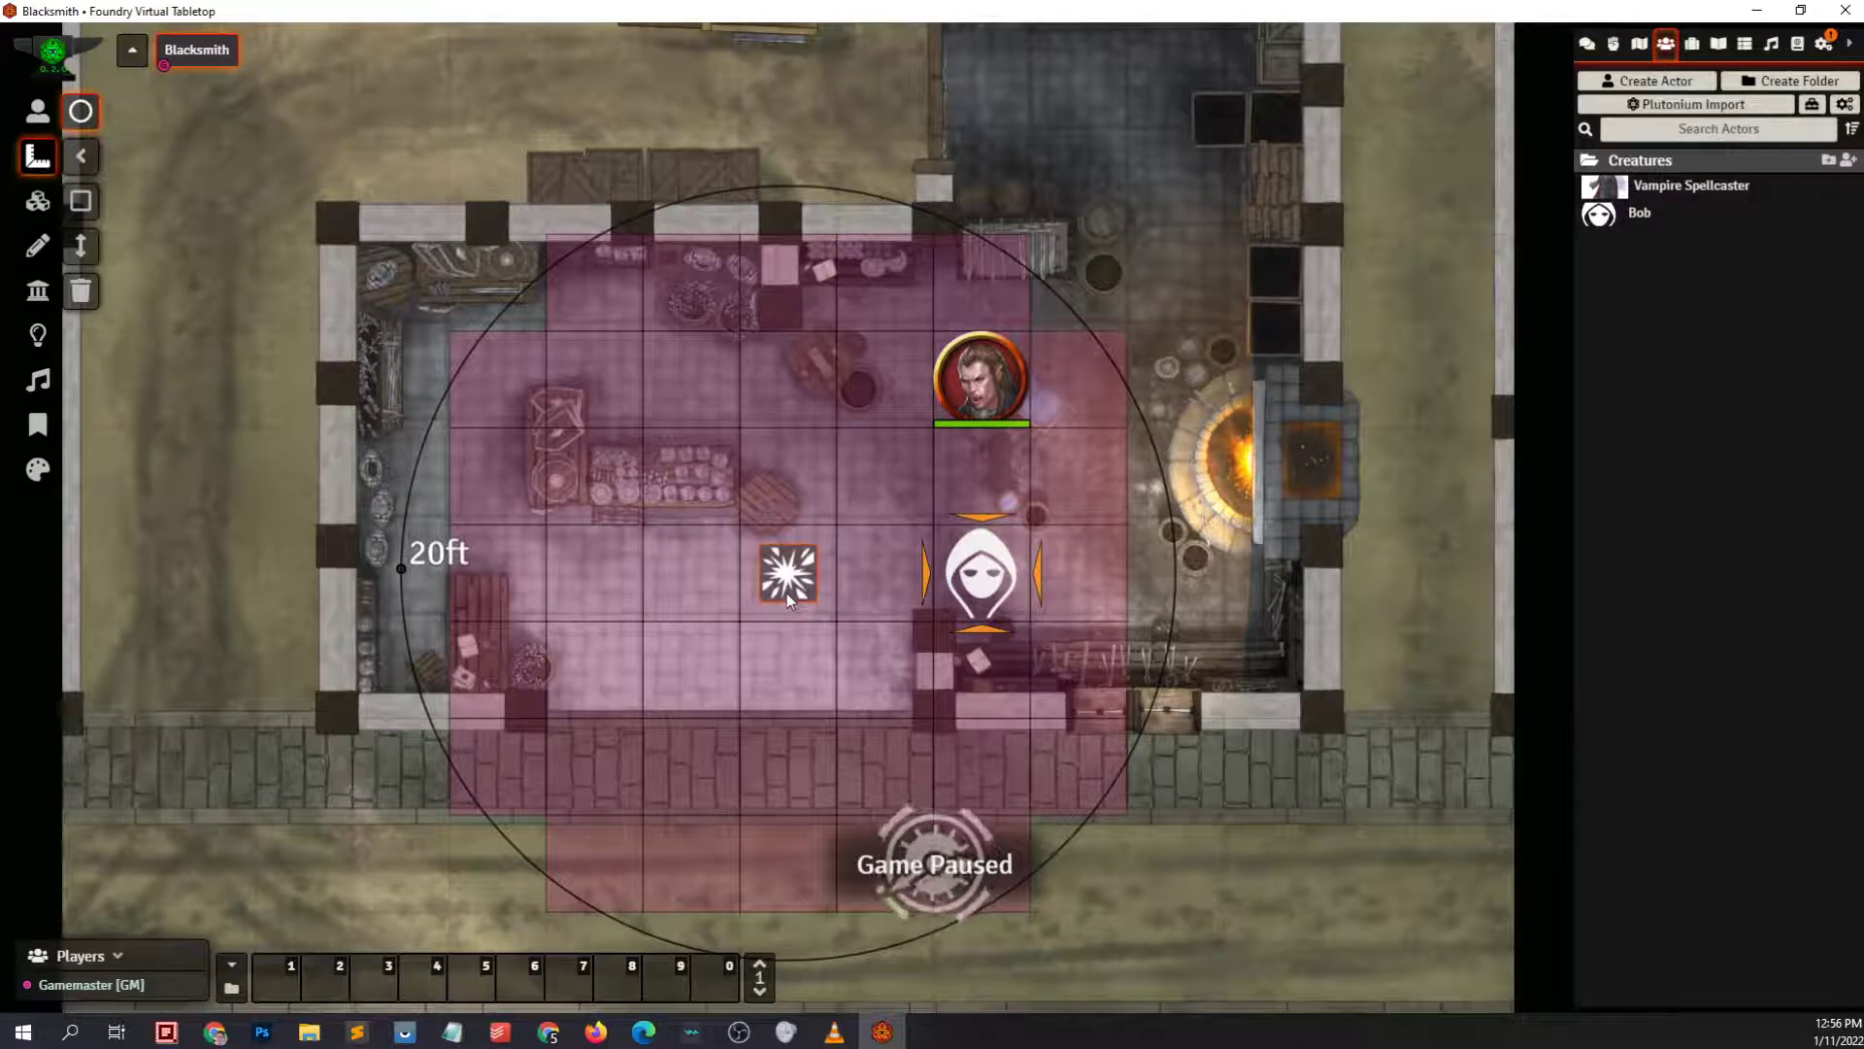
{"action": "key", "text": "Delete"}
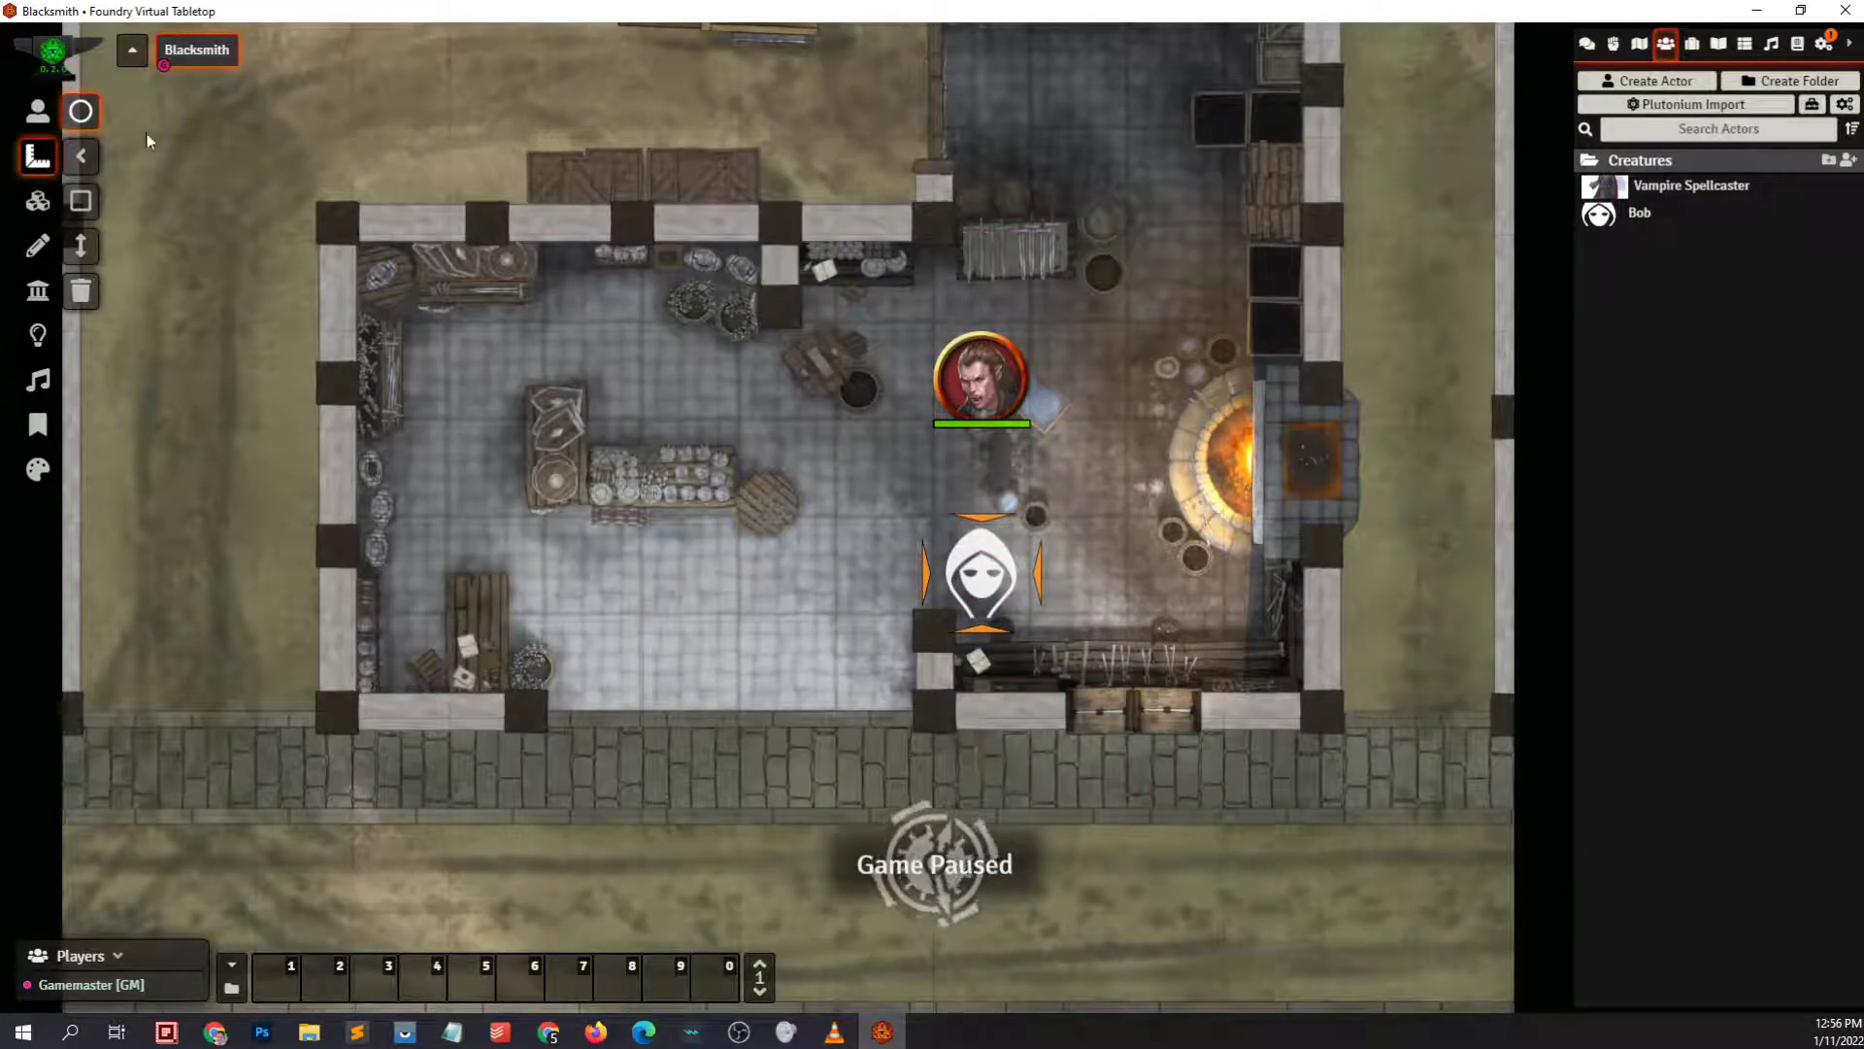
Cast Fog Cloud from the Vampire Spellcaster's spellbook, placing its 20 ft template on the shop floor, and close the character sheet
{"action": "left_click", "coordinate": [37, 110]}
{"action": "double_click", "coordinate": [991, 381]}
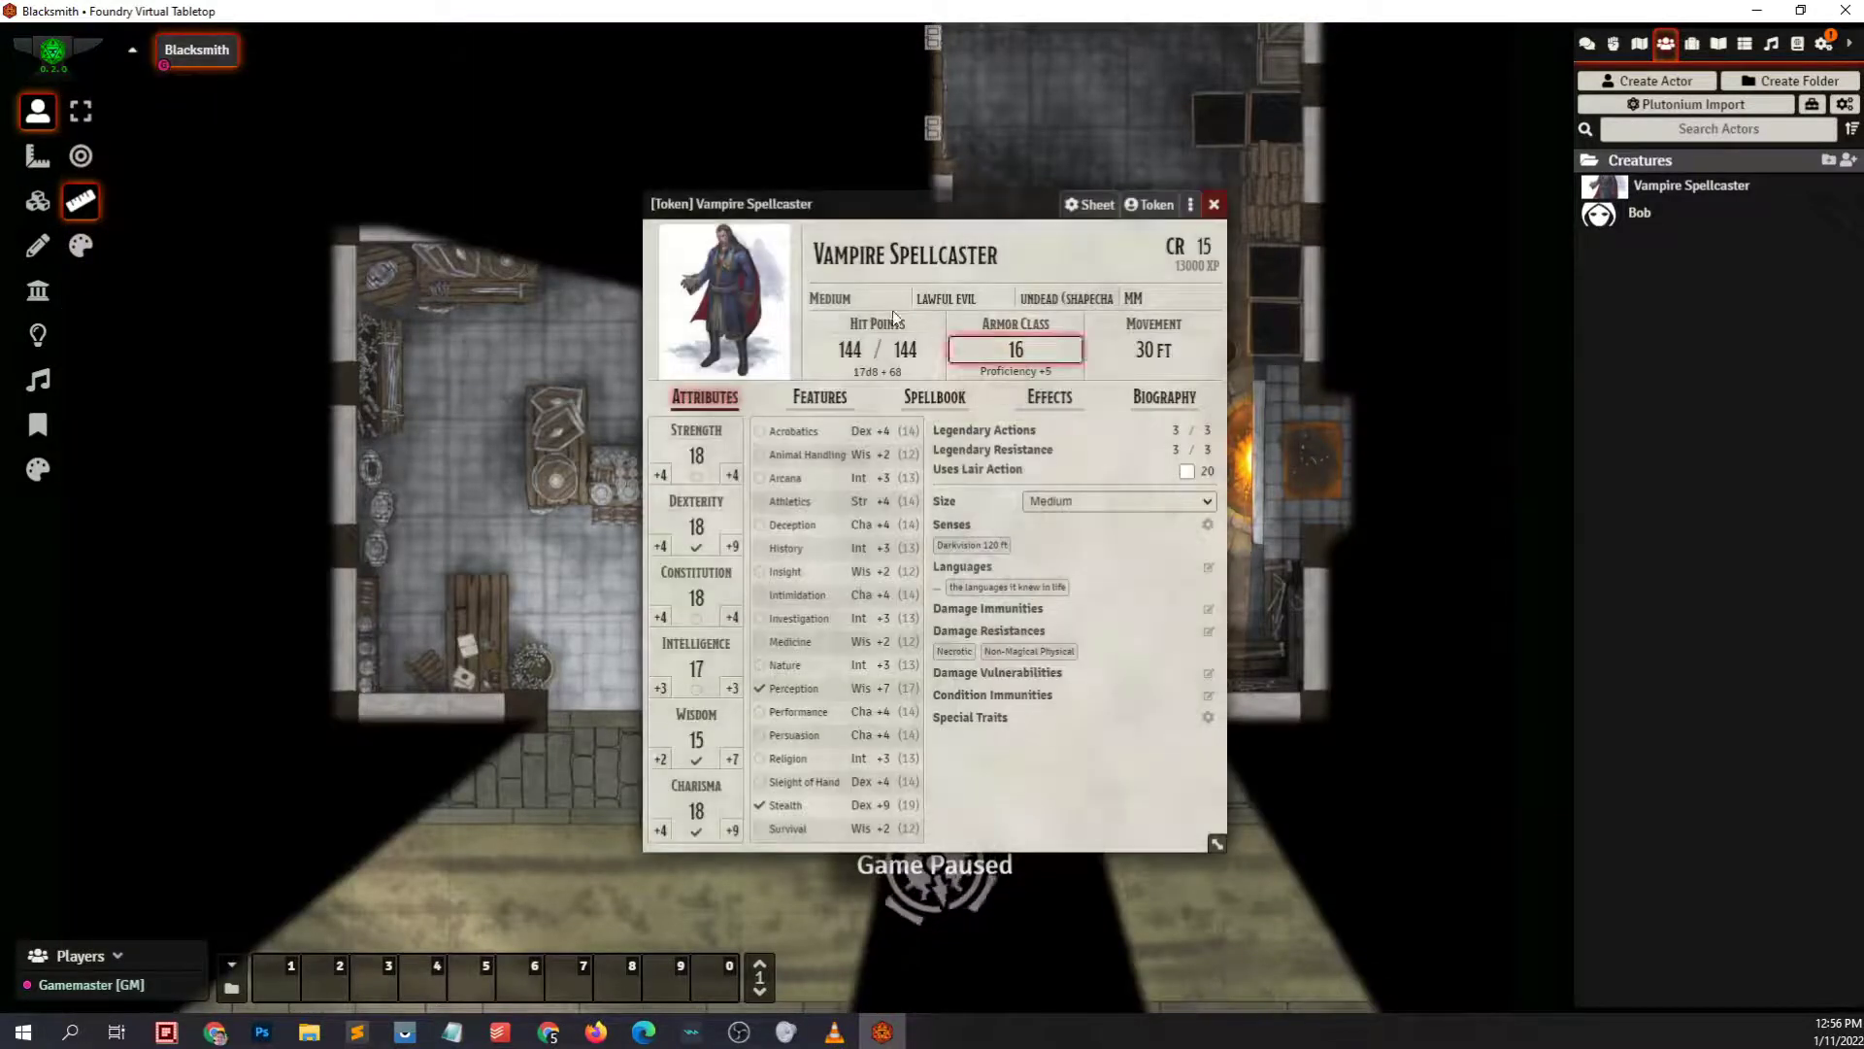
{"action": "left_click", "coordinate": [950, 393]}
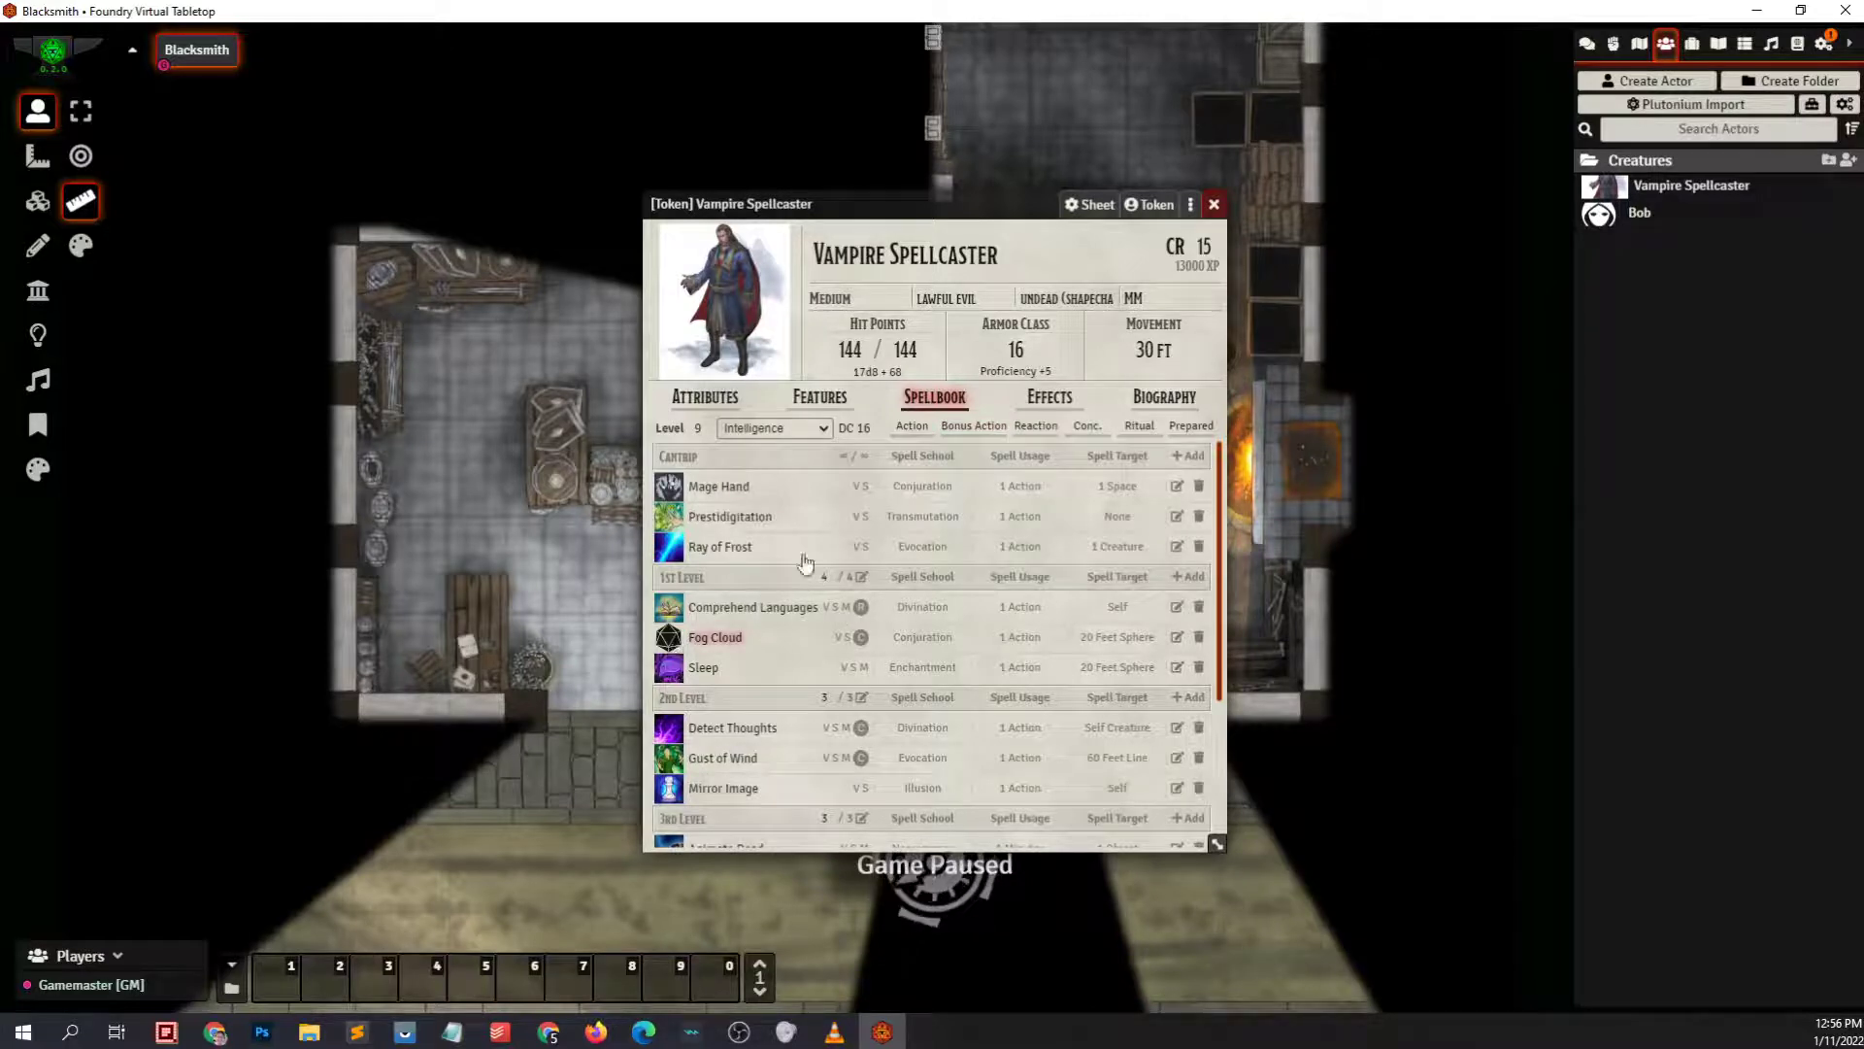
{"action": "left_click", "coordinate": [668, 637]}
{"action": "left_click", "coordinate": [969, 585]}
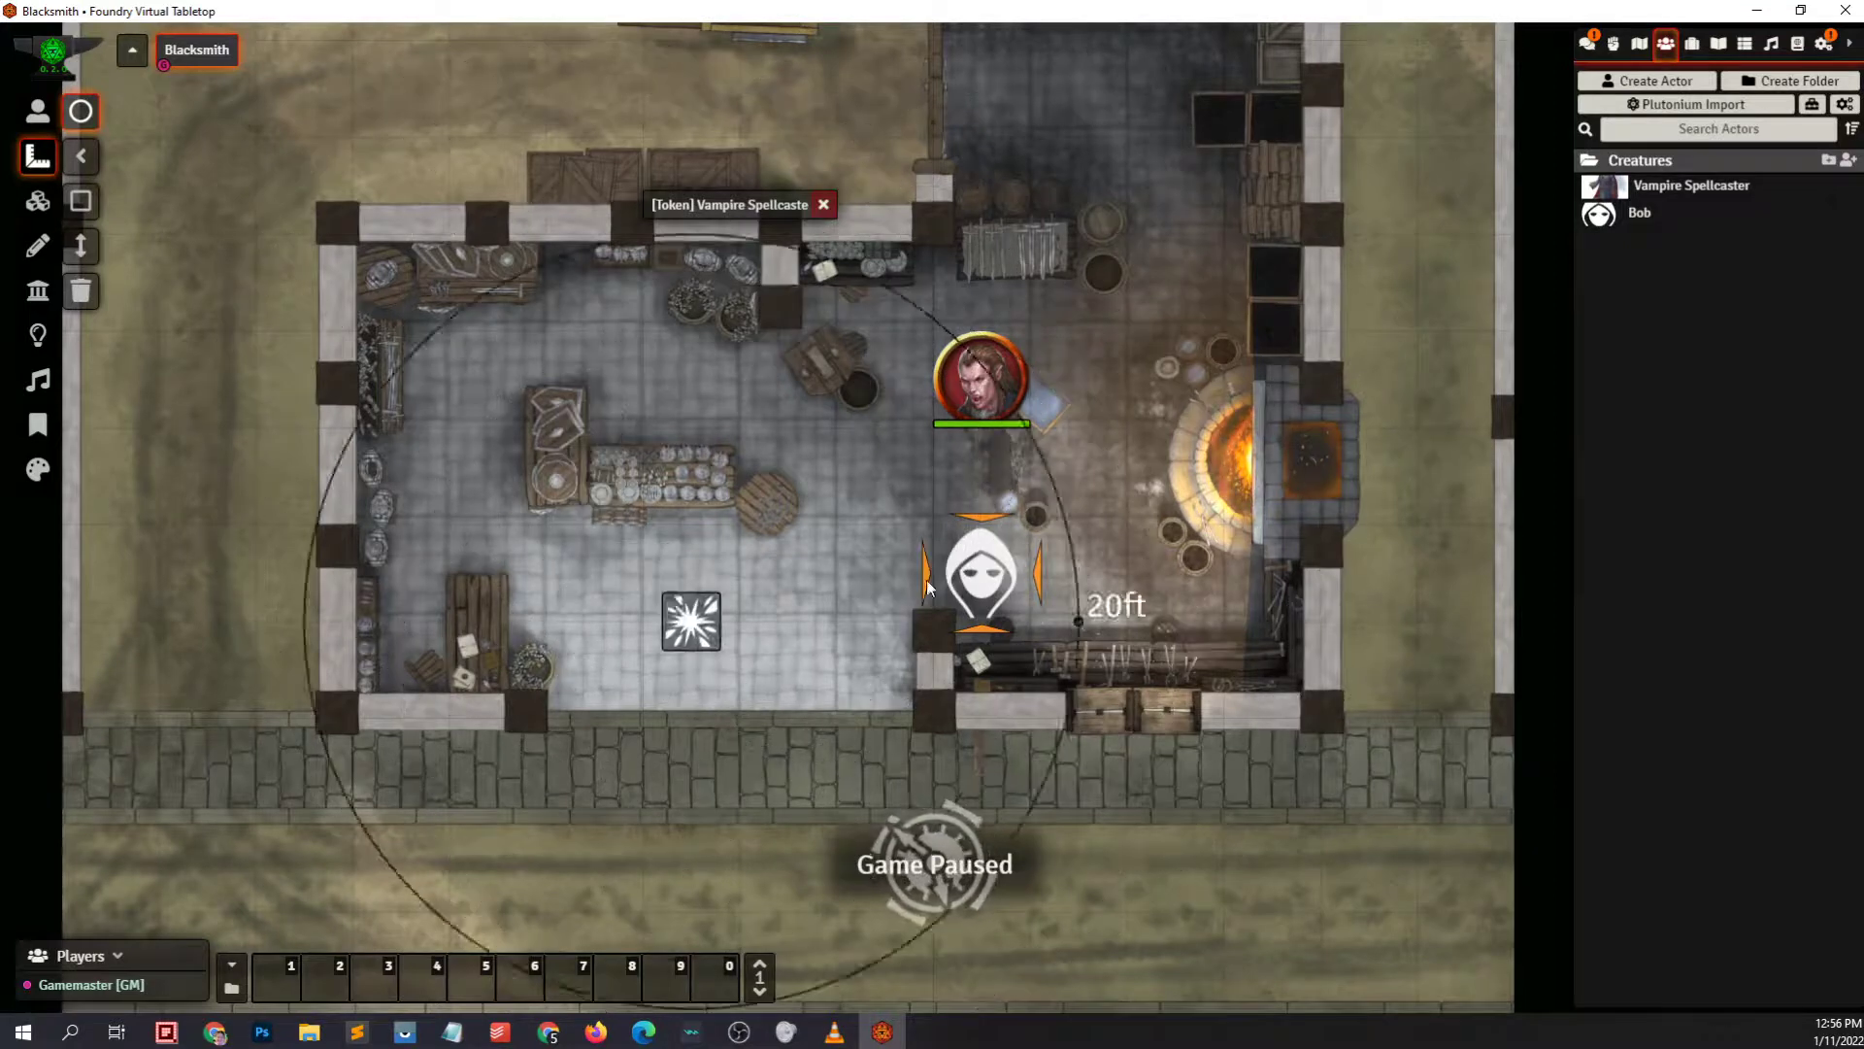
{"action": "left_click", "coordinate": [689, 621]}
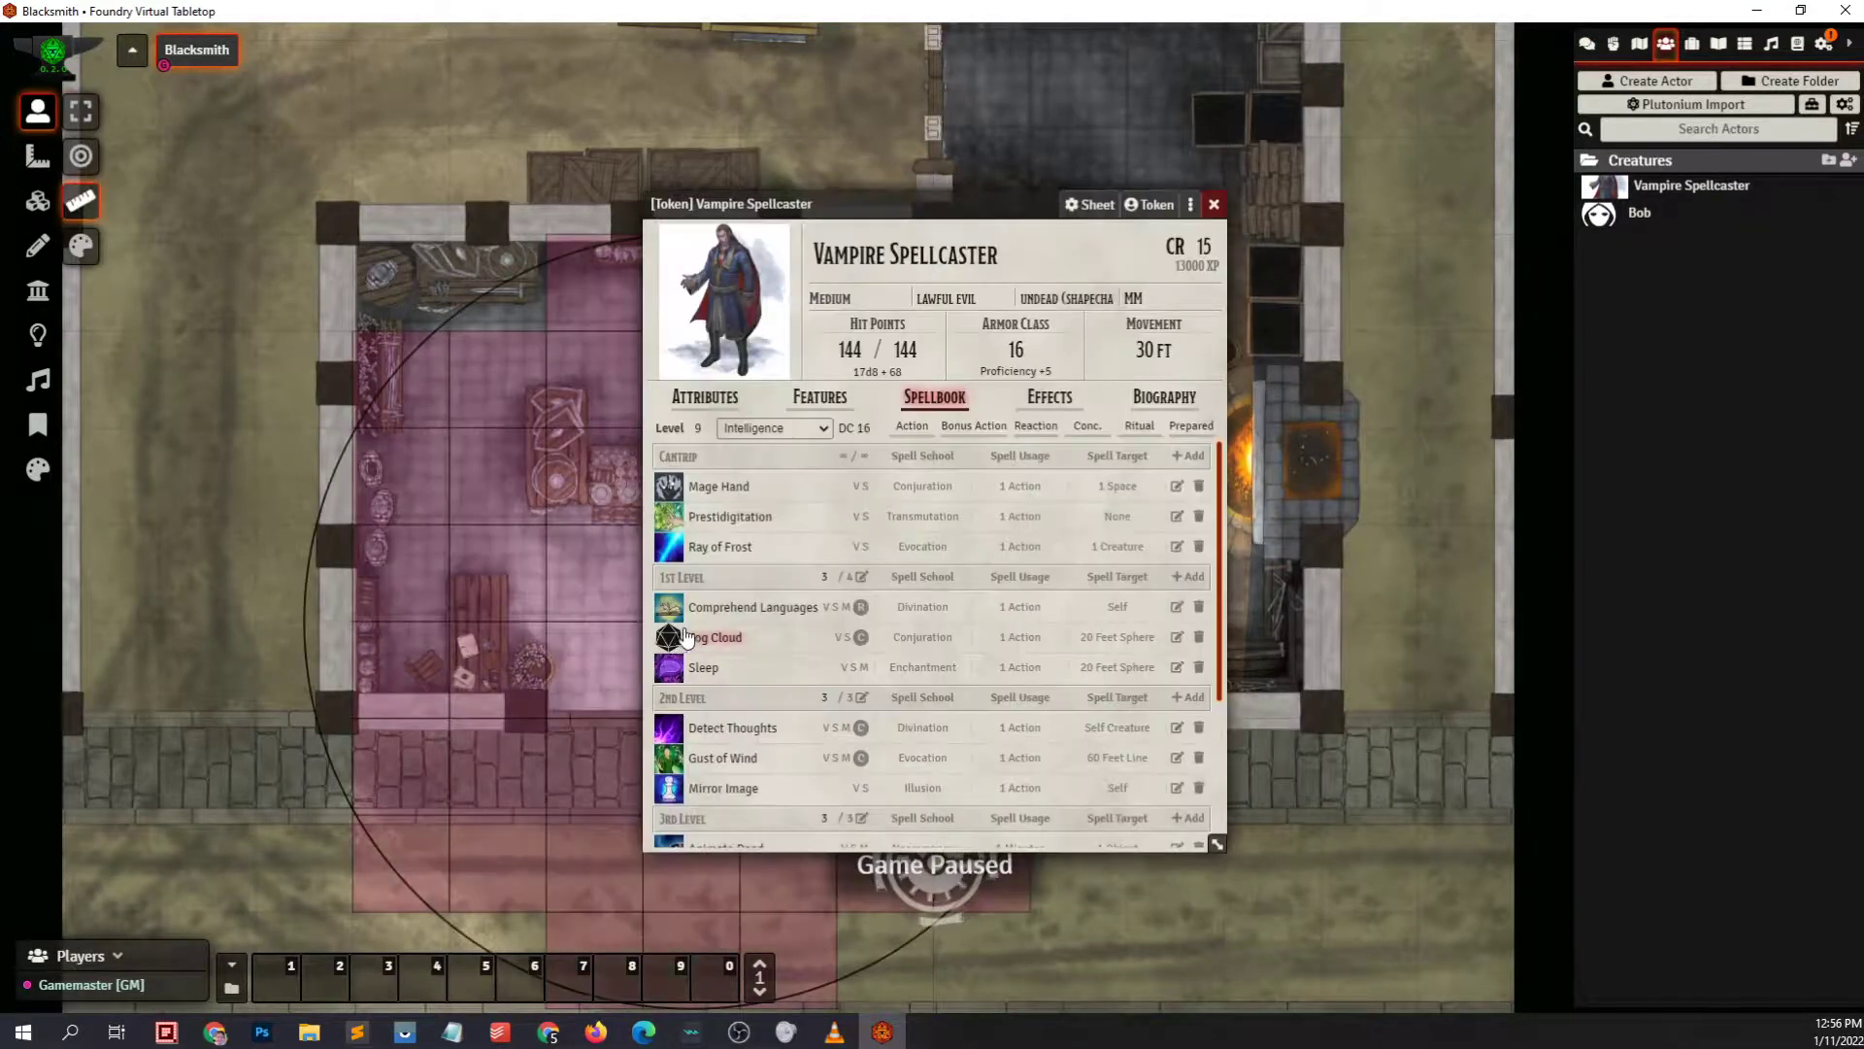
{"action": "left_click", "coordinate": [1213, 205]}
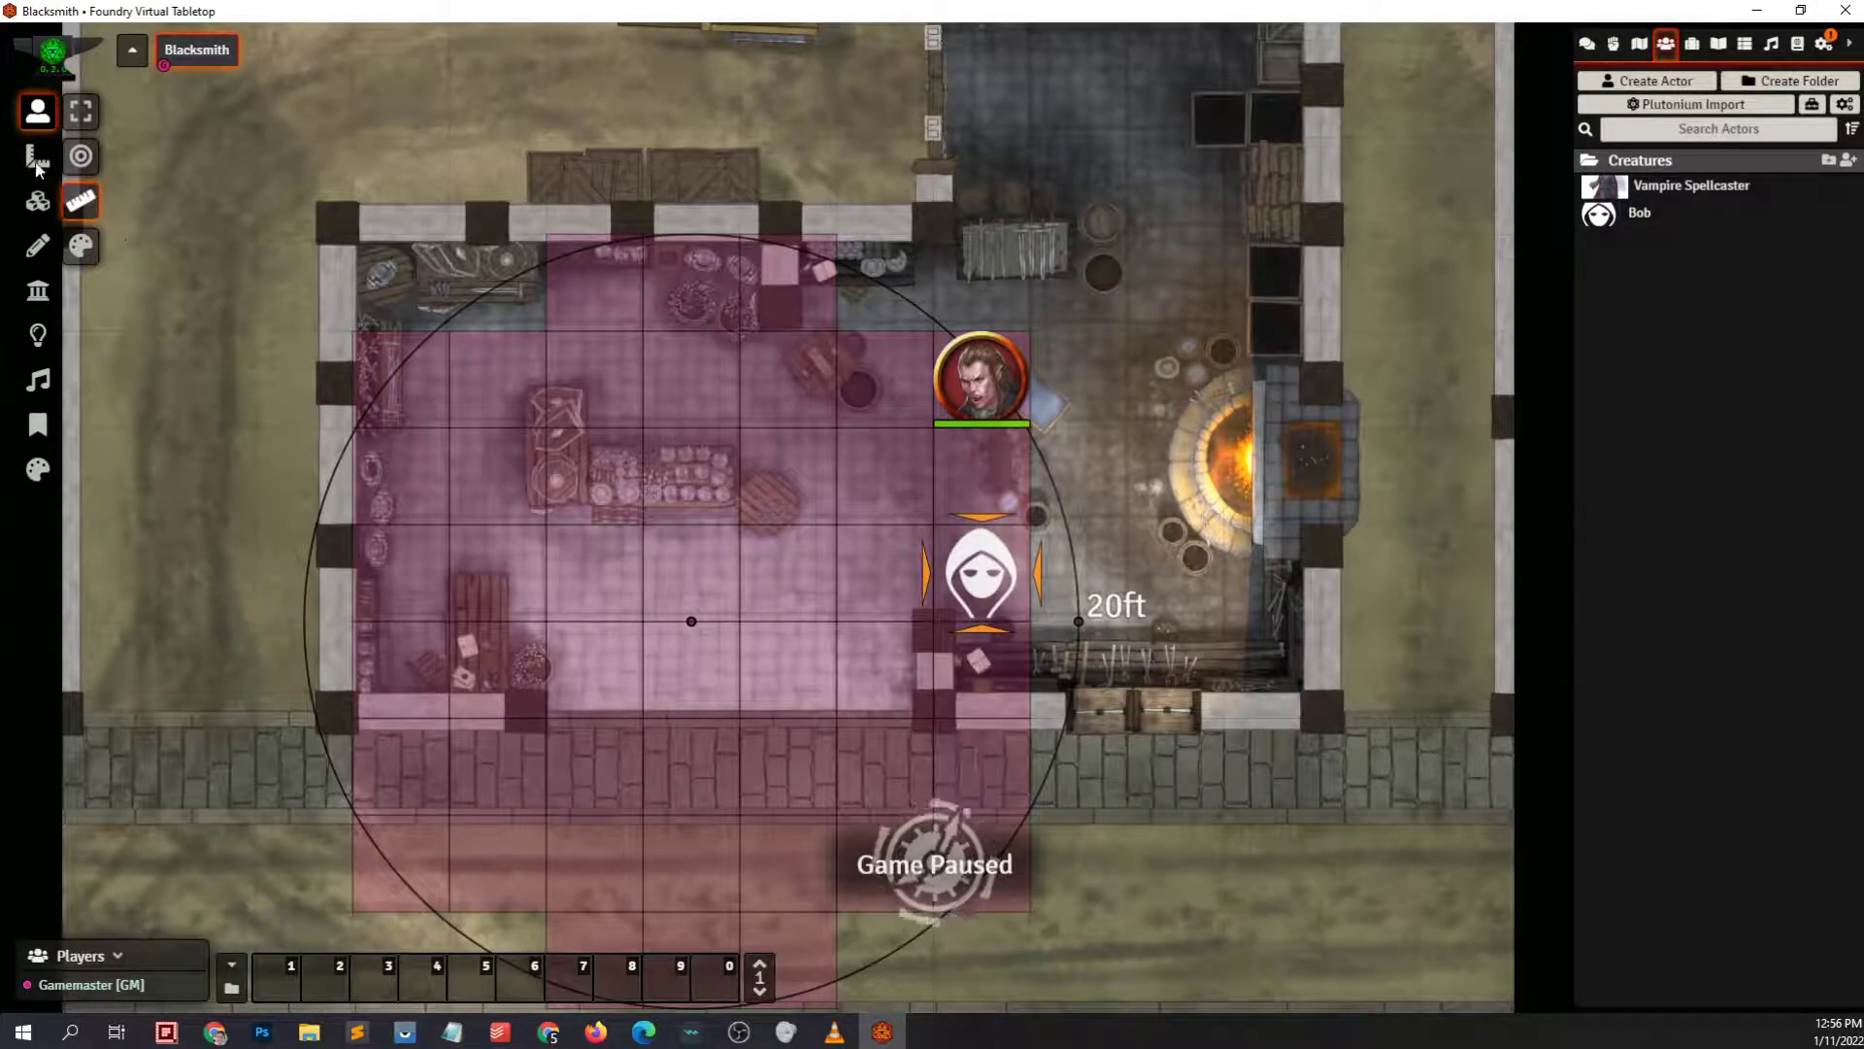
Delete the Fog Cloud template from the shop floor
{"action": "left_click", "coordinate": [37, 156]}
{"action": "left_click", "coordinate": [690, 619]}
{"action": "key", "text": "Delete"}
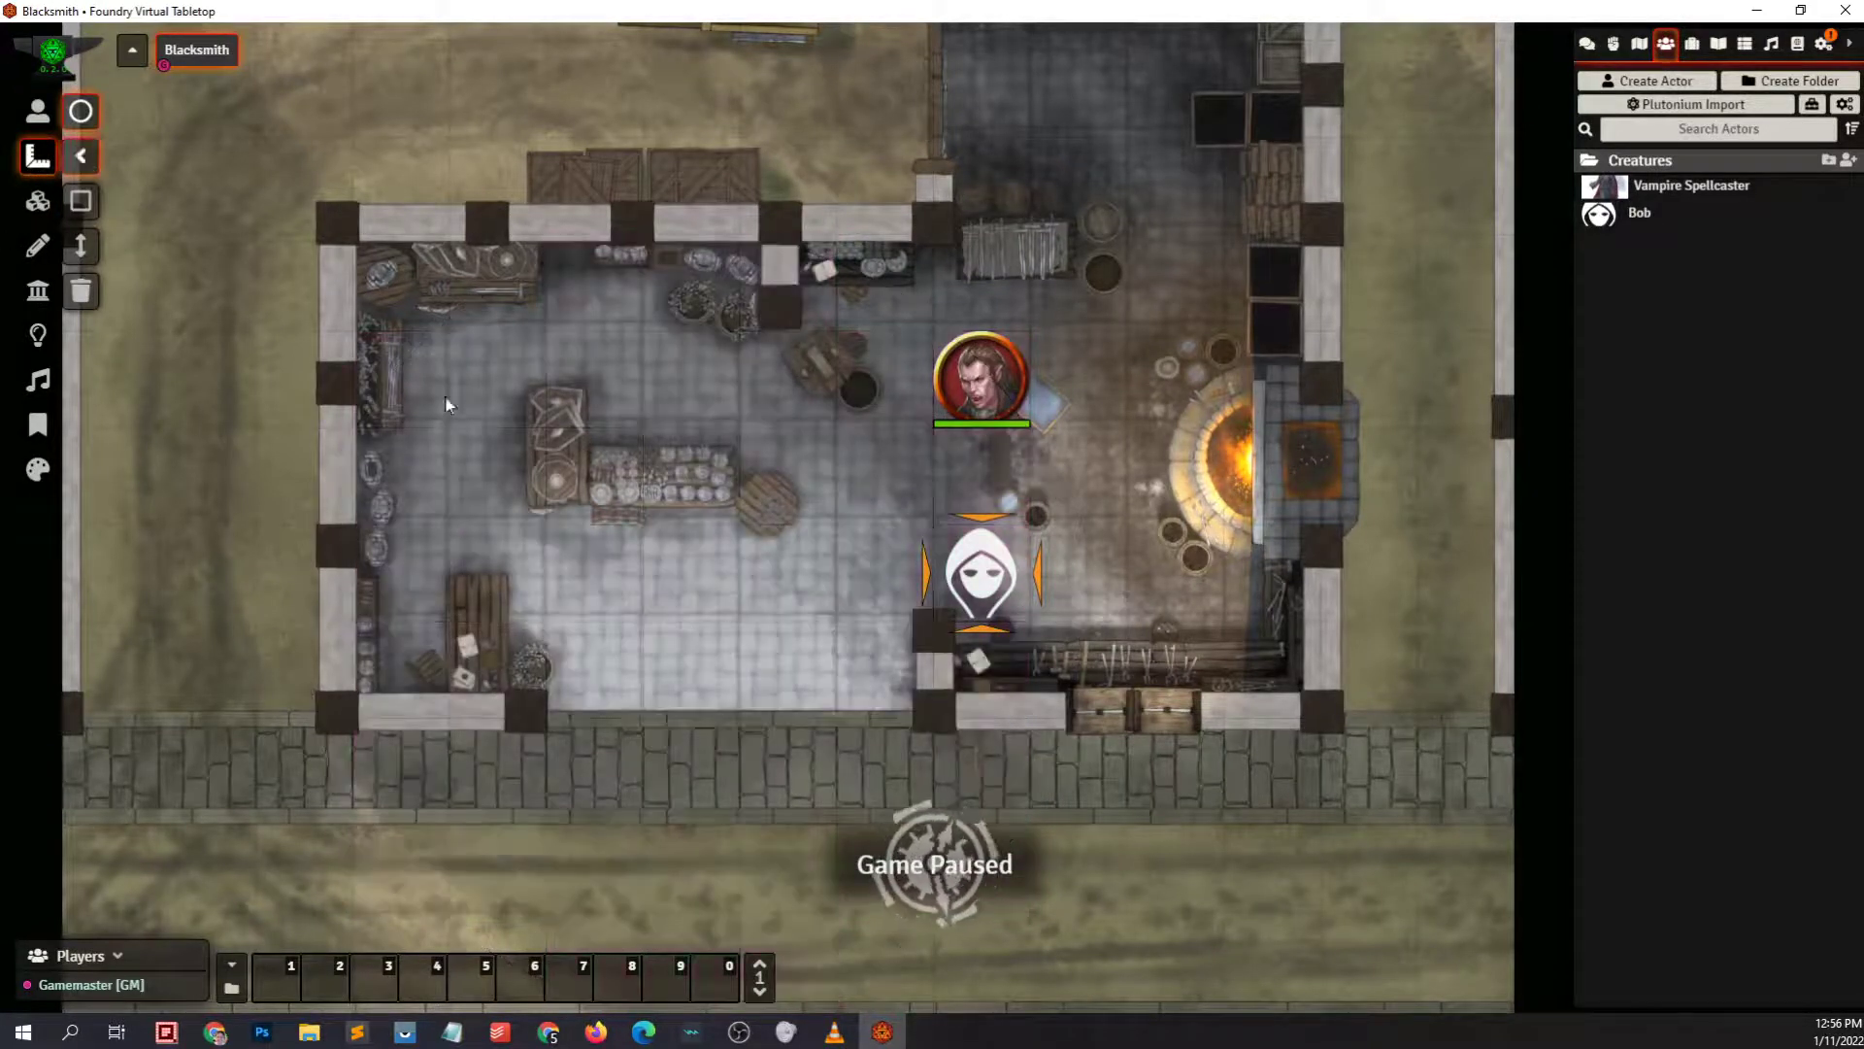
Draw a cone template about 22.3 ft long across the shop and a rectangle template about 18.9 by 12.4 ft below it
{"action": "left_click_drag", "start_coordinate": [447, 404], "coordinate": [877, 425]}
{"action": "left_click", "coordinate": [81, 201]}
{"action": "left_click_drag", "start_coordinate": [546, 476], "coordinate": [913, 716]}
Draw a ray template about 34.8 ft long from the shop's west side past the hooded token towards the forge
{"action": "left_click", "coordinate": [80, 246]}
{"action": "left_click_drag", "start_coordinate": [400, 476], "coordinate": [1069, 555]}
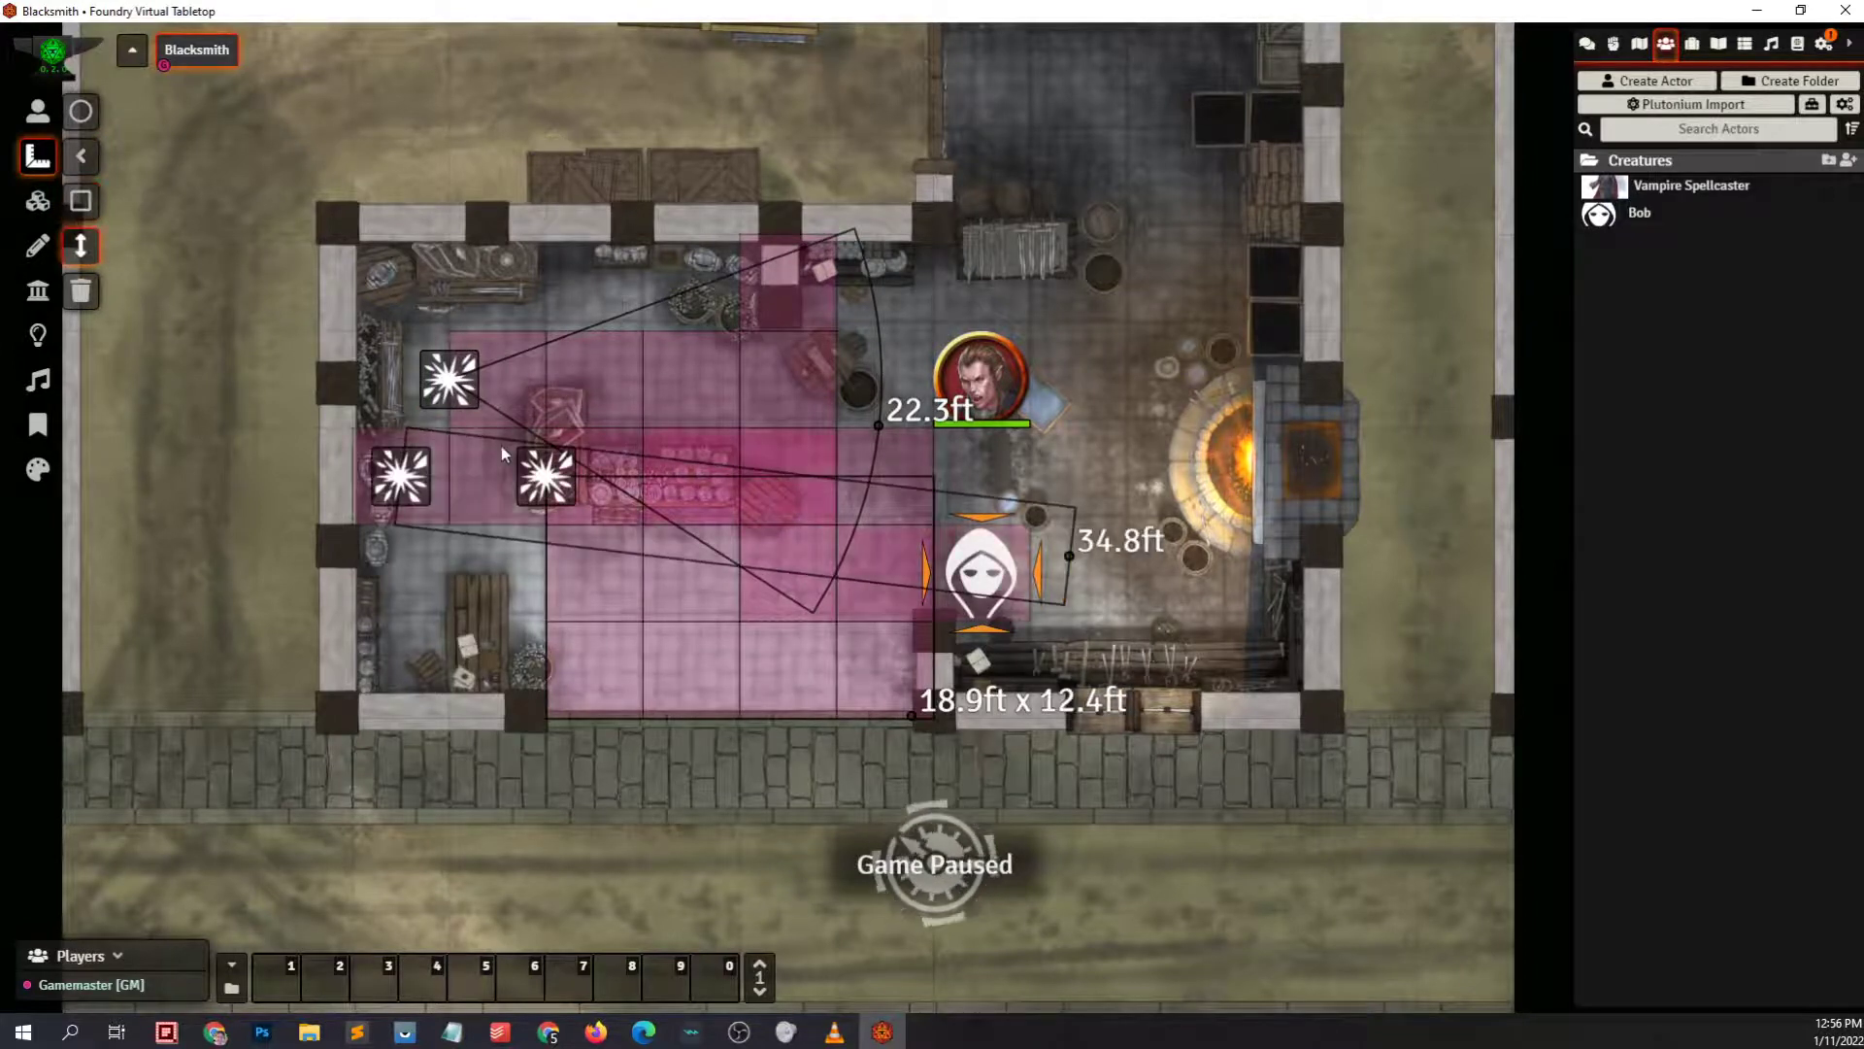
Clear all measurement templates from the Blacksmith scene
{"action": "left_click", "coordinate": [81, 290]}
{"action": "left_click", "coordinate": [907, 563]}
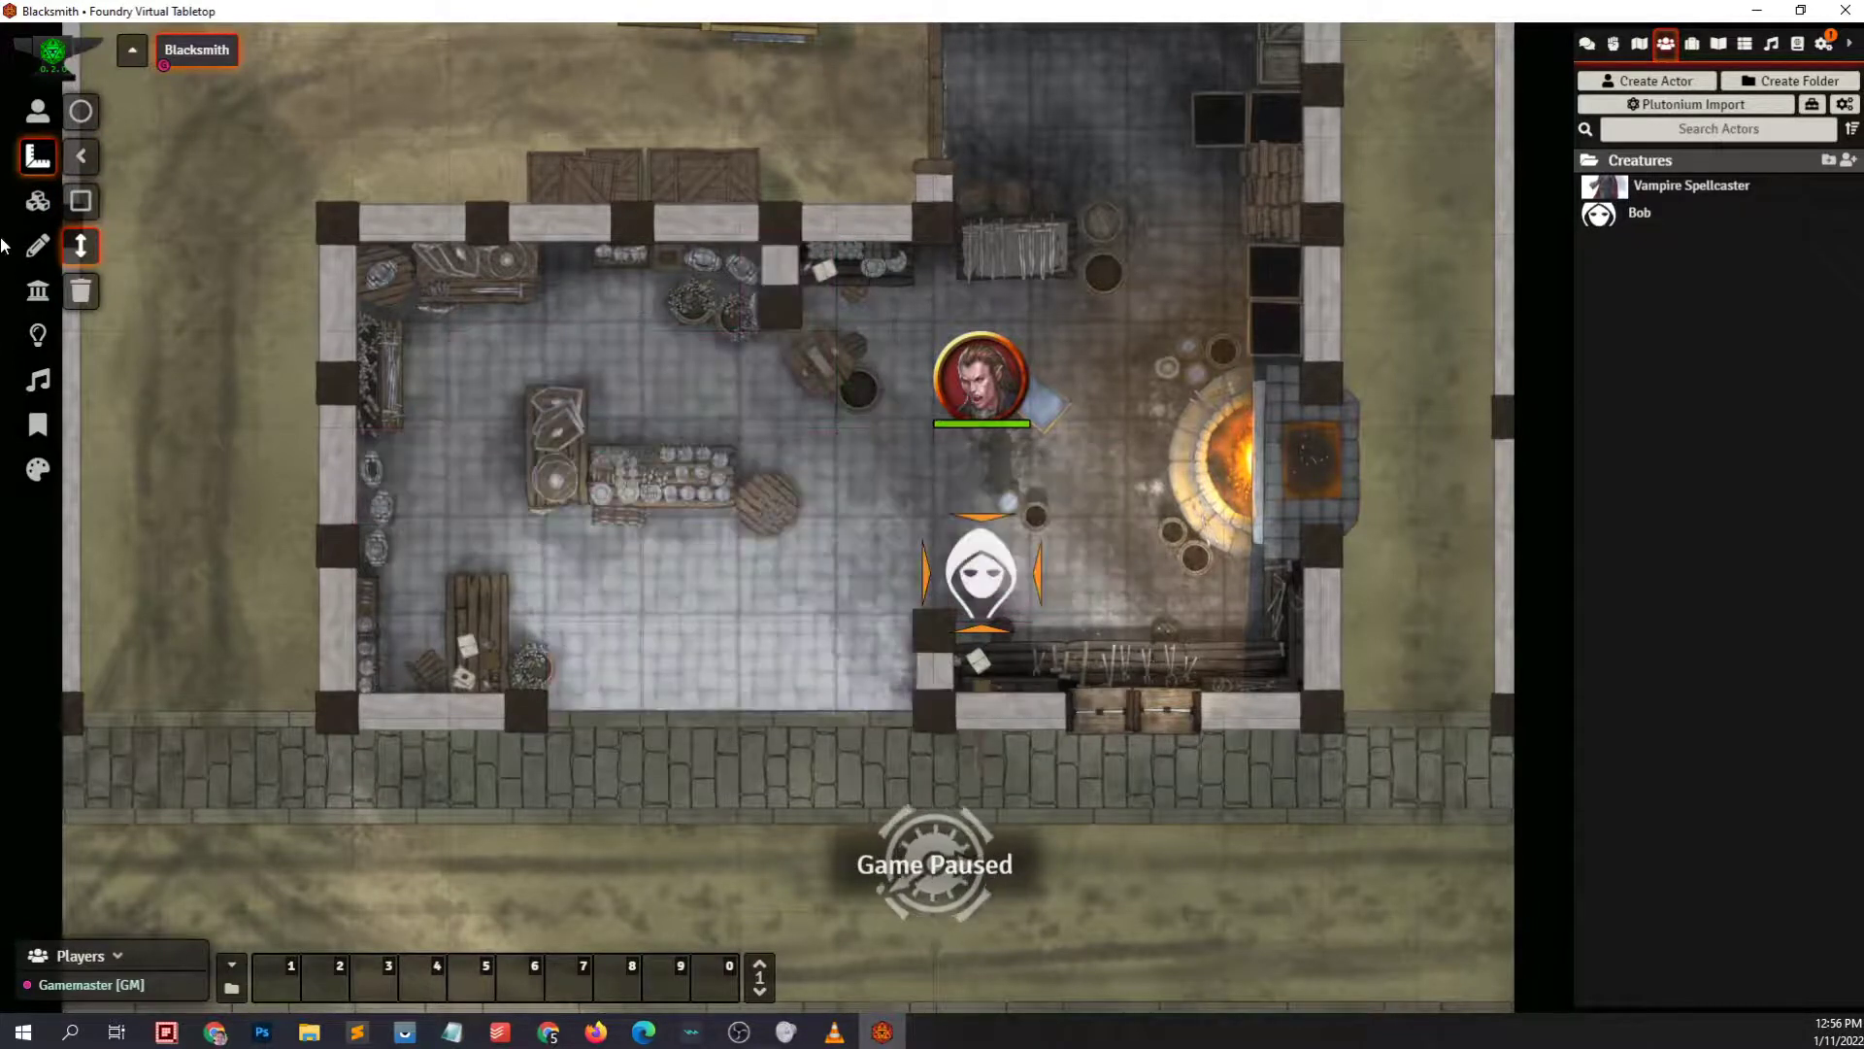
Switch to the tile controls and look over the blacksmith's yard, street and shop interior
{"action": "left_click", "coordinate": [38, 201]}
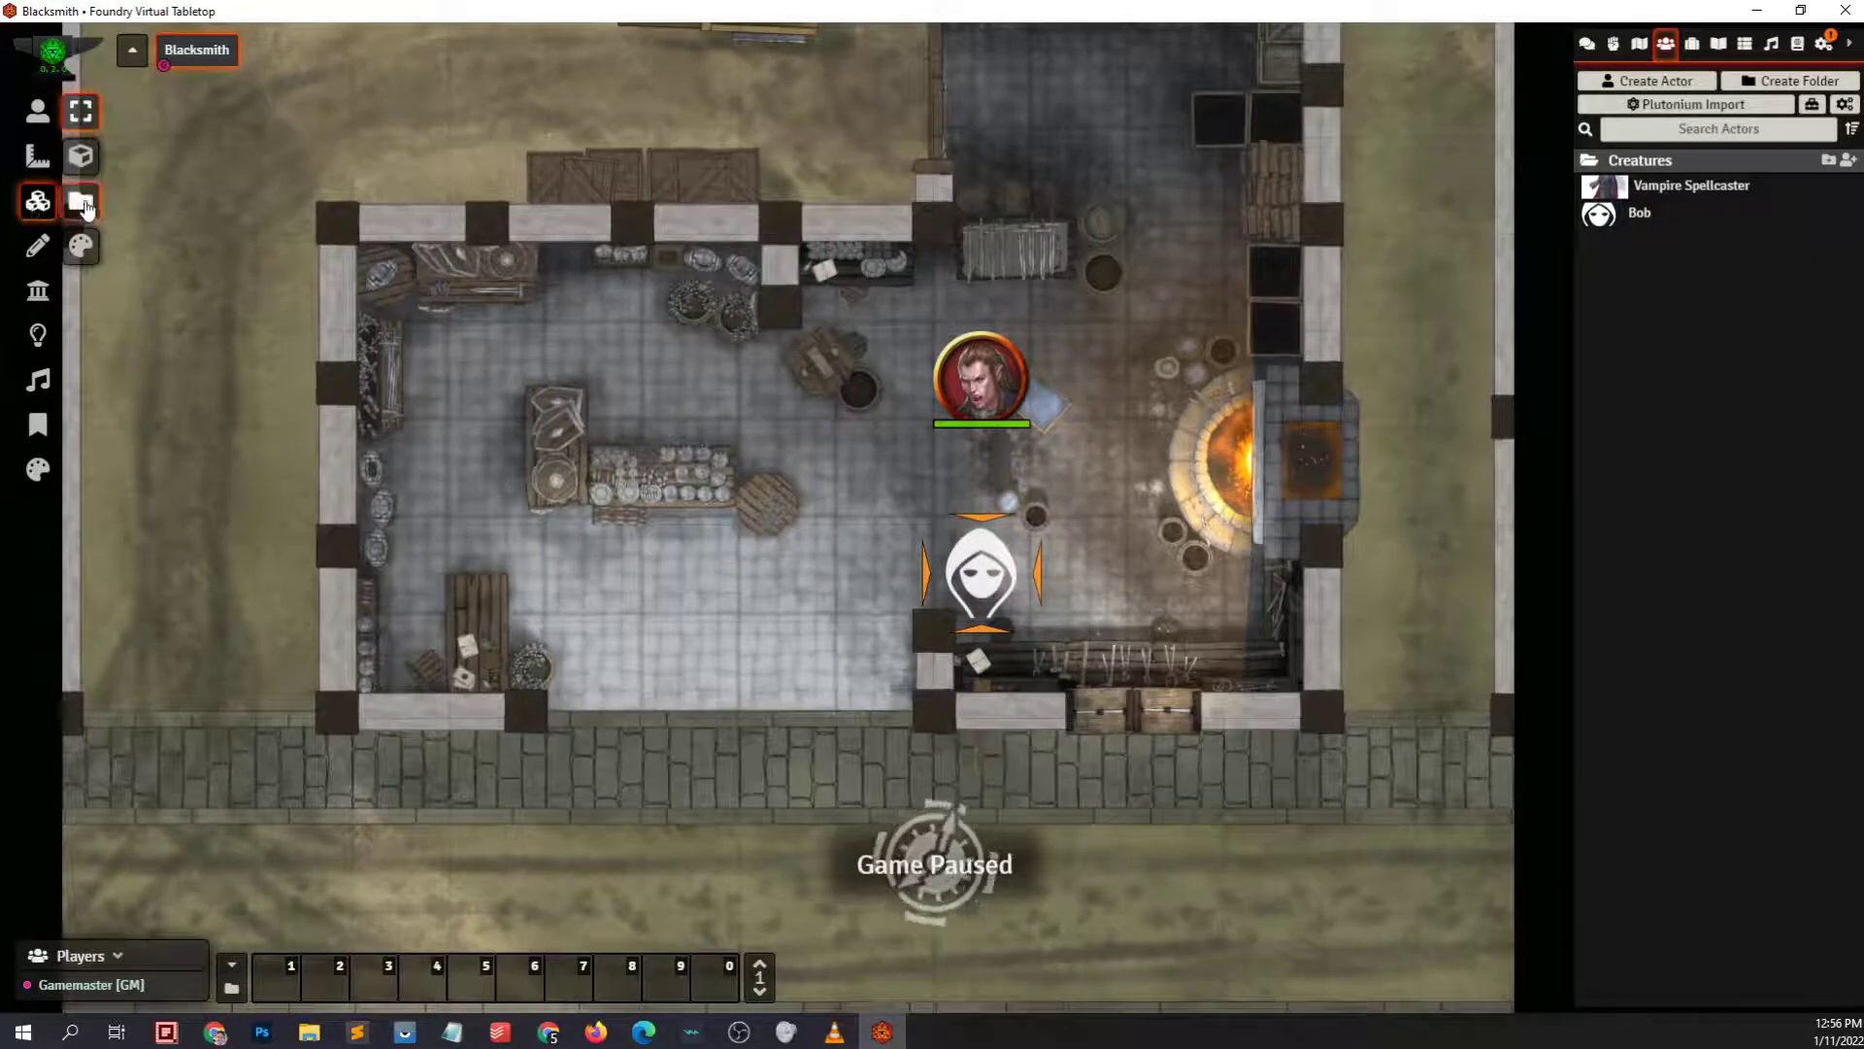
{"action": "left_click_drag", "start_coordinate": [518, 371], "coordinate": [629, 394]}
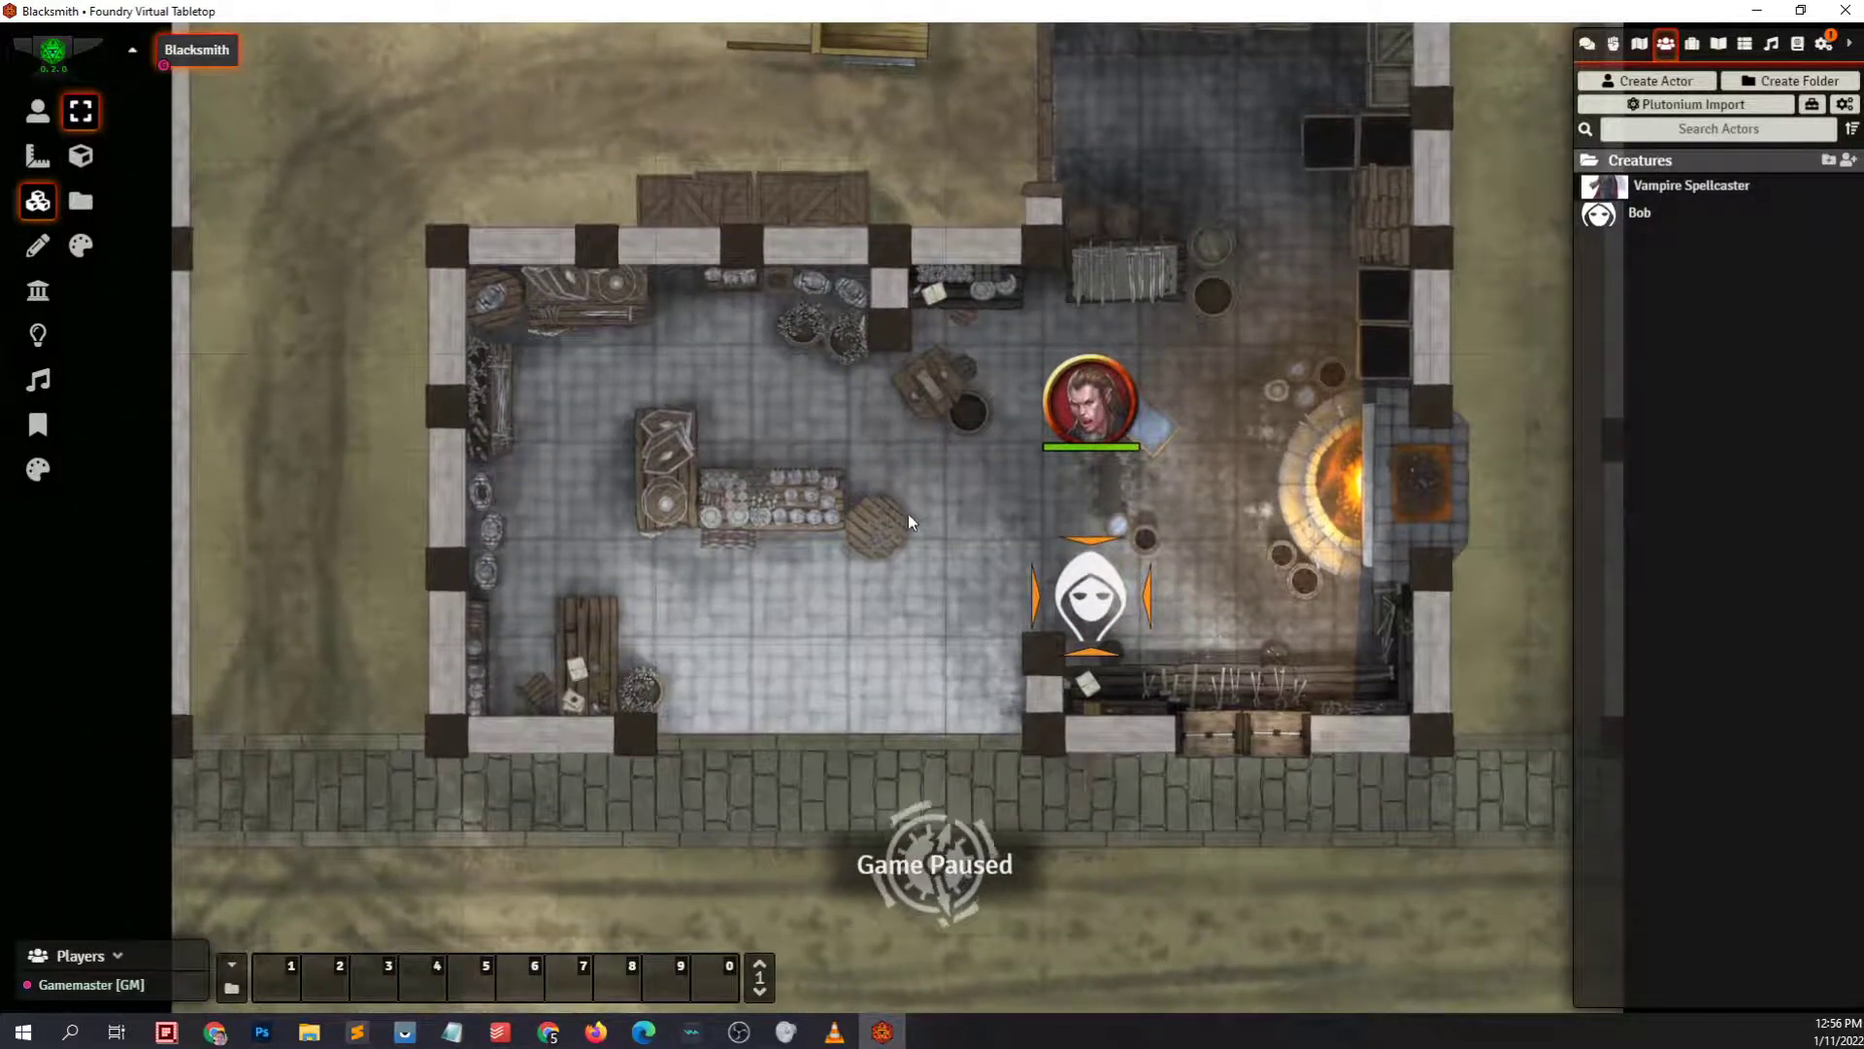
{"action": "left_click_drag", "start_coordinate": [767, 414], "coordinate": [887, 555]}
{"action": "left_click_drag", "start_coordinate": [828, 256], "coordinate": [817, 498]}
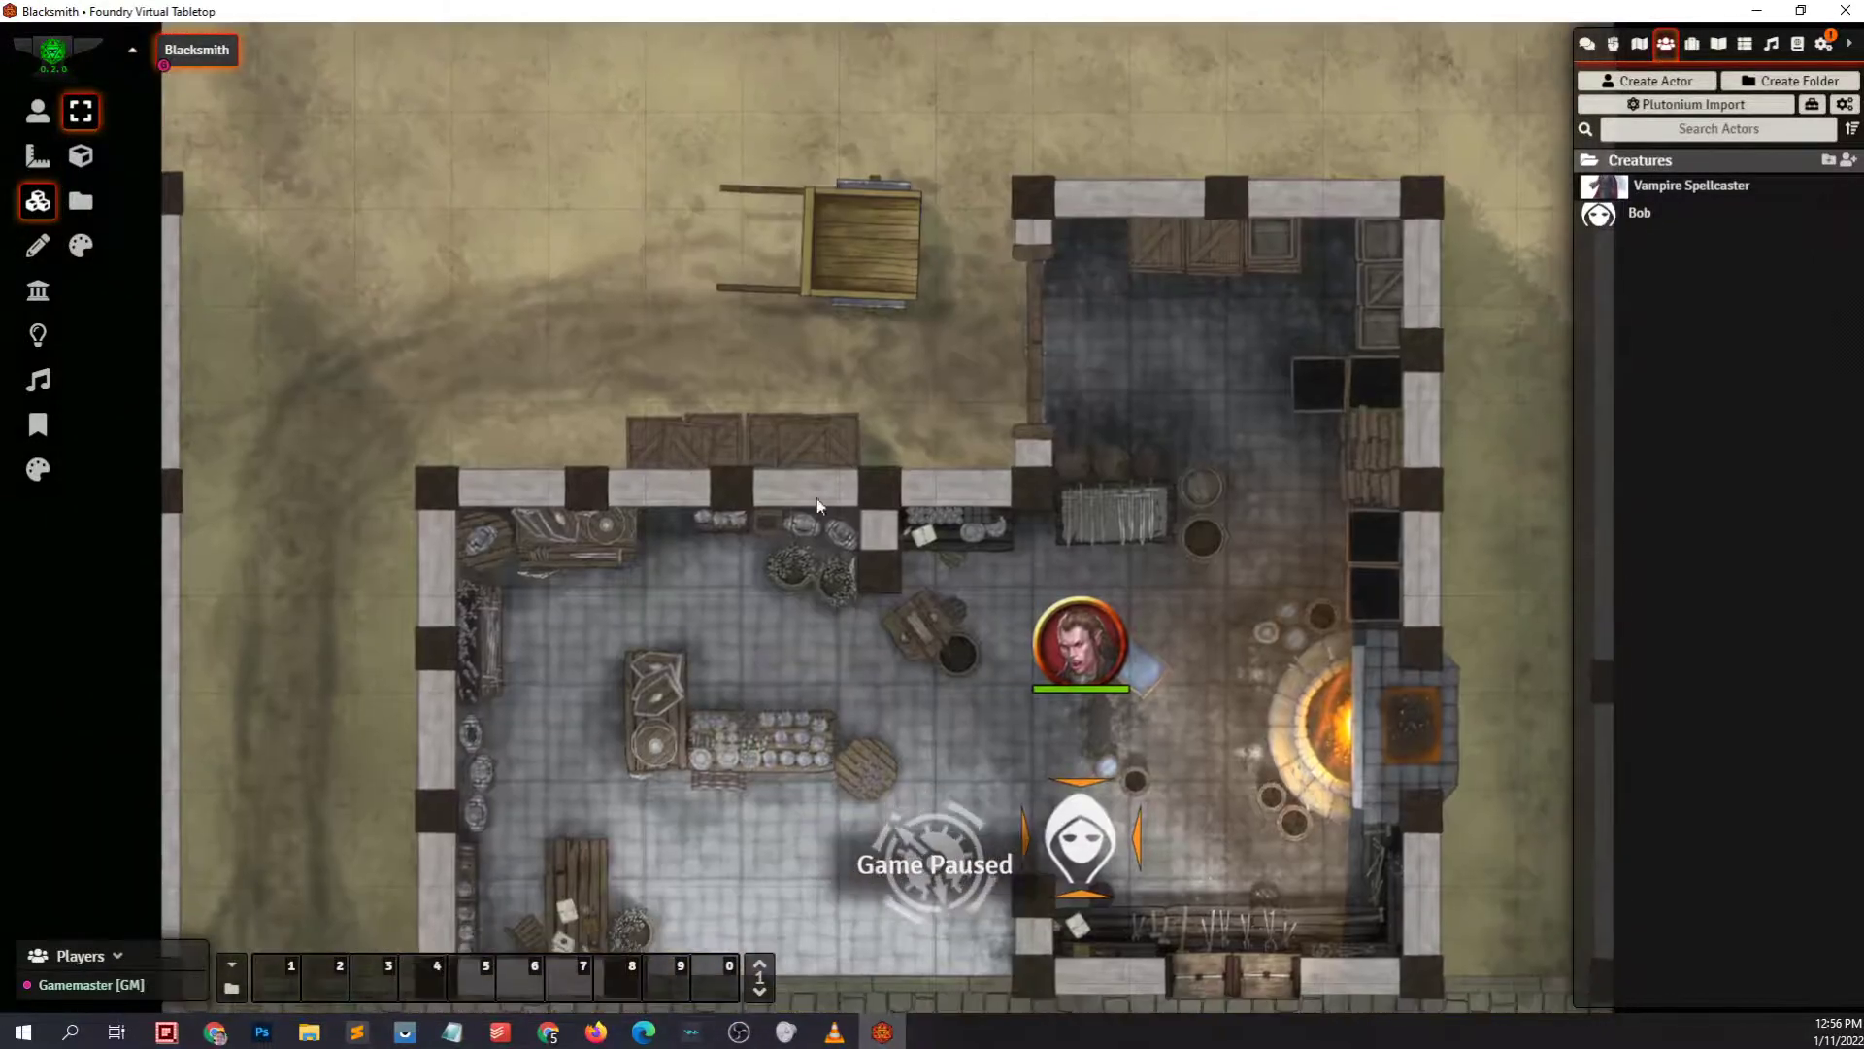
{"action": "scroll", "coordinate": [788, 266], "scroll_direction": "down", "scroll_amount": 5}
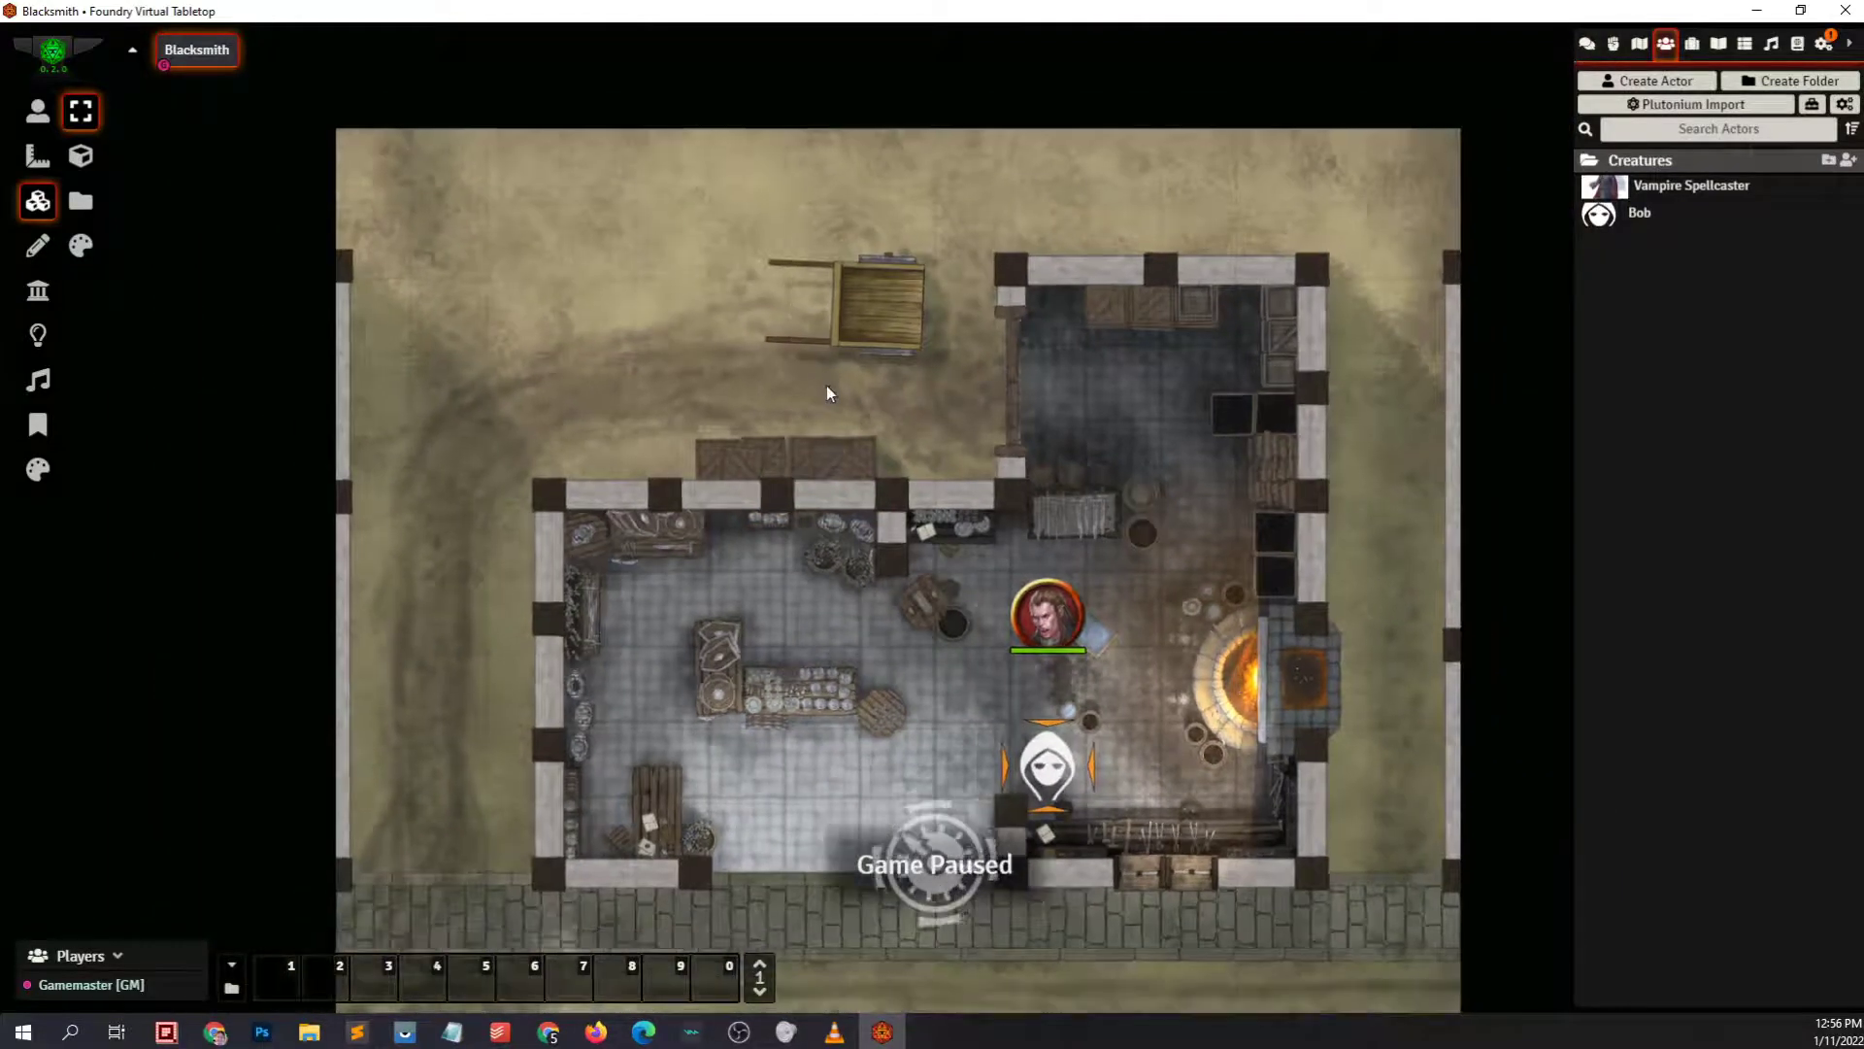
{"action": "scroll", "coordinate": [826, 386], "scroll_direction": "up", "scroll_amount": 4}
{"action": "key", "text": "Down"}
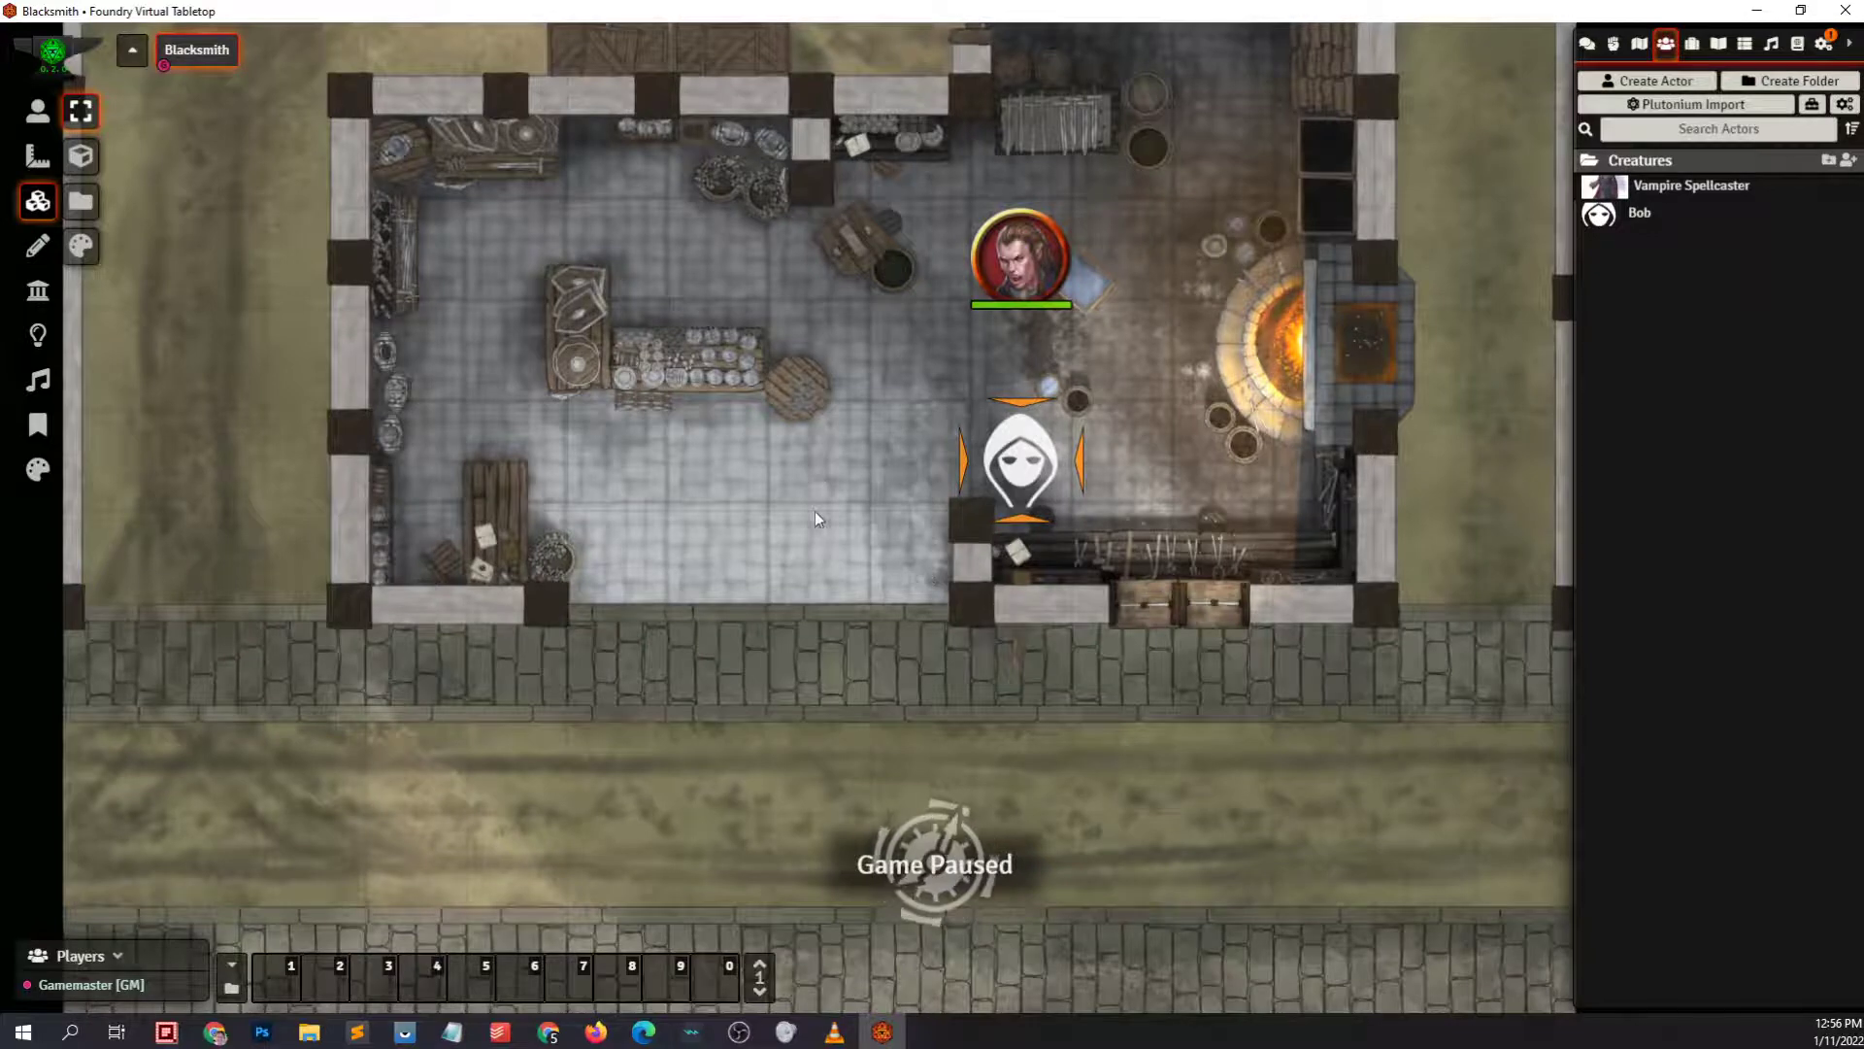
{"action": "scroll", "coordinate": [758, 453], "scroll_direction": "up", "scroll_amount": 2}
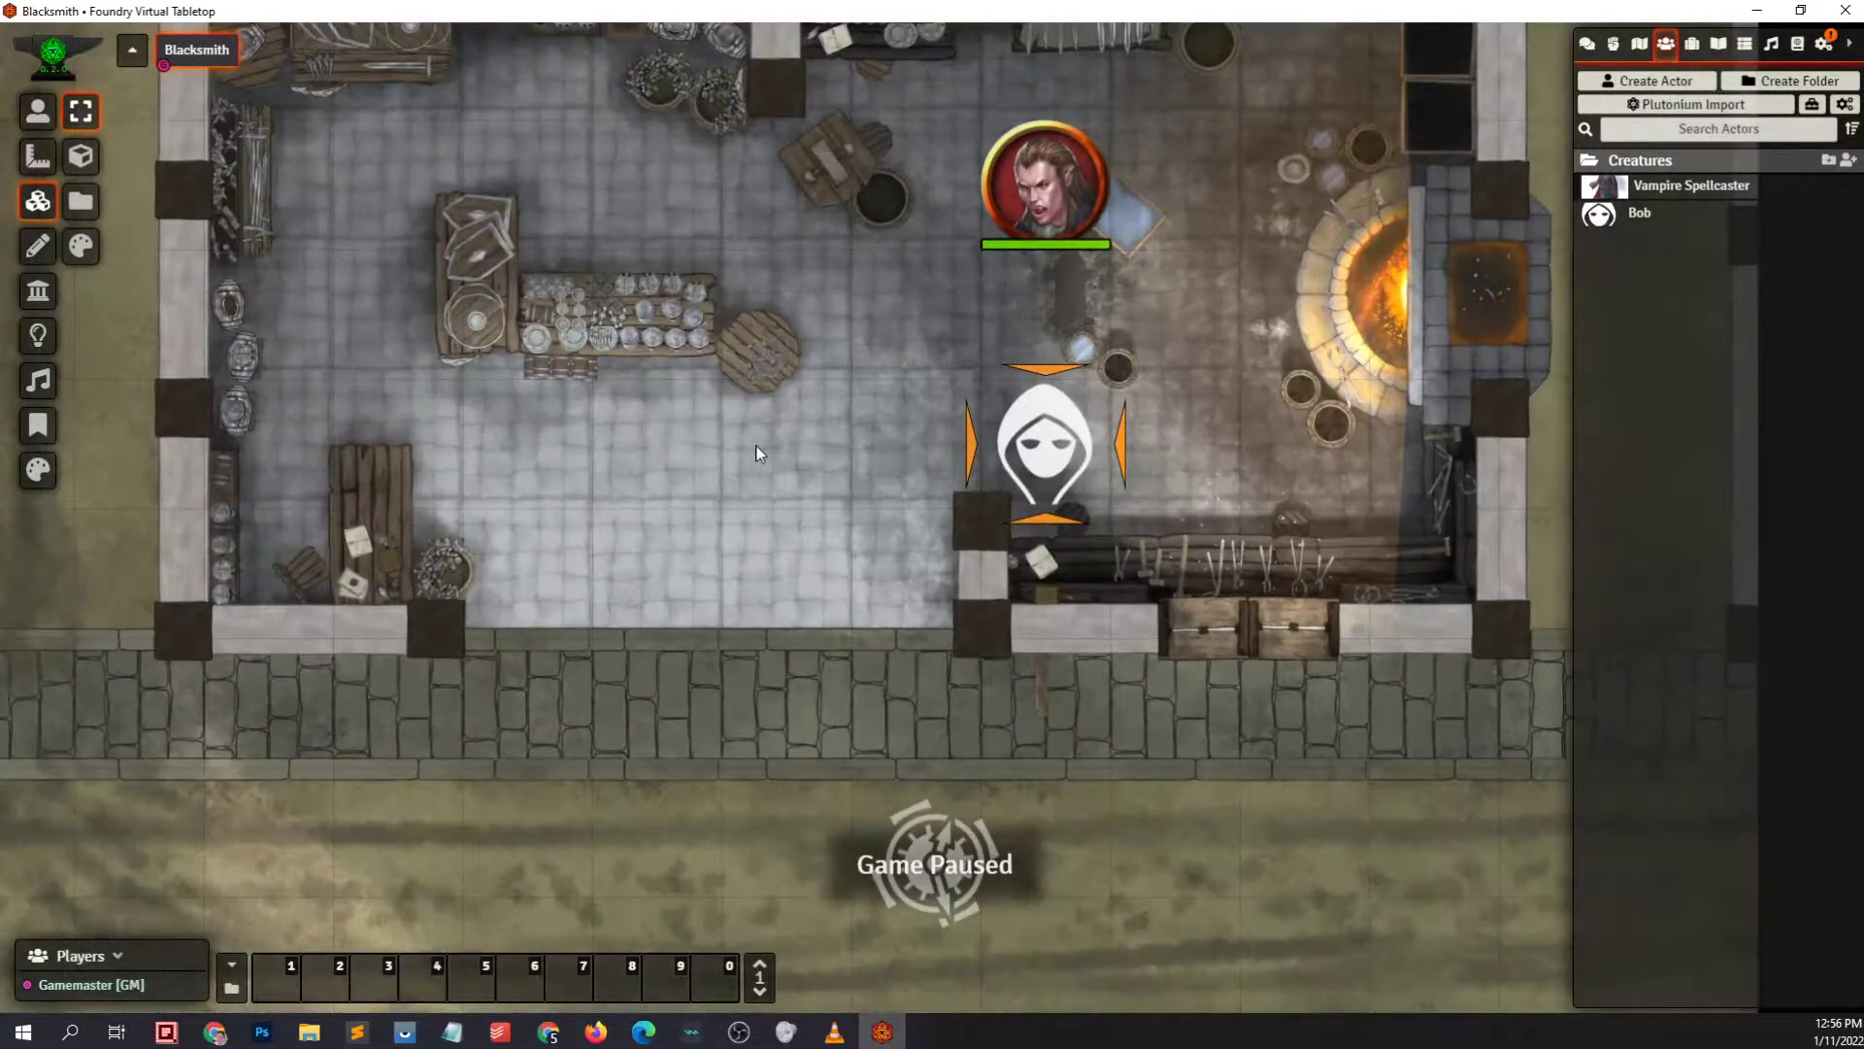
{"action": "scroll", "coordinate": [759, 453], "scroll_direction": "up", "scroll_amount": 1}
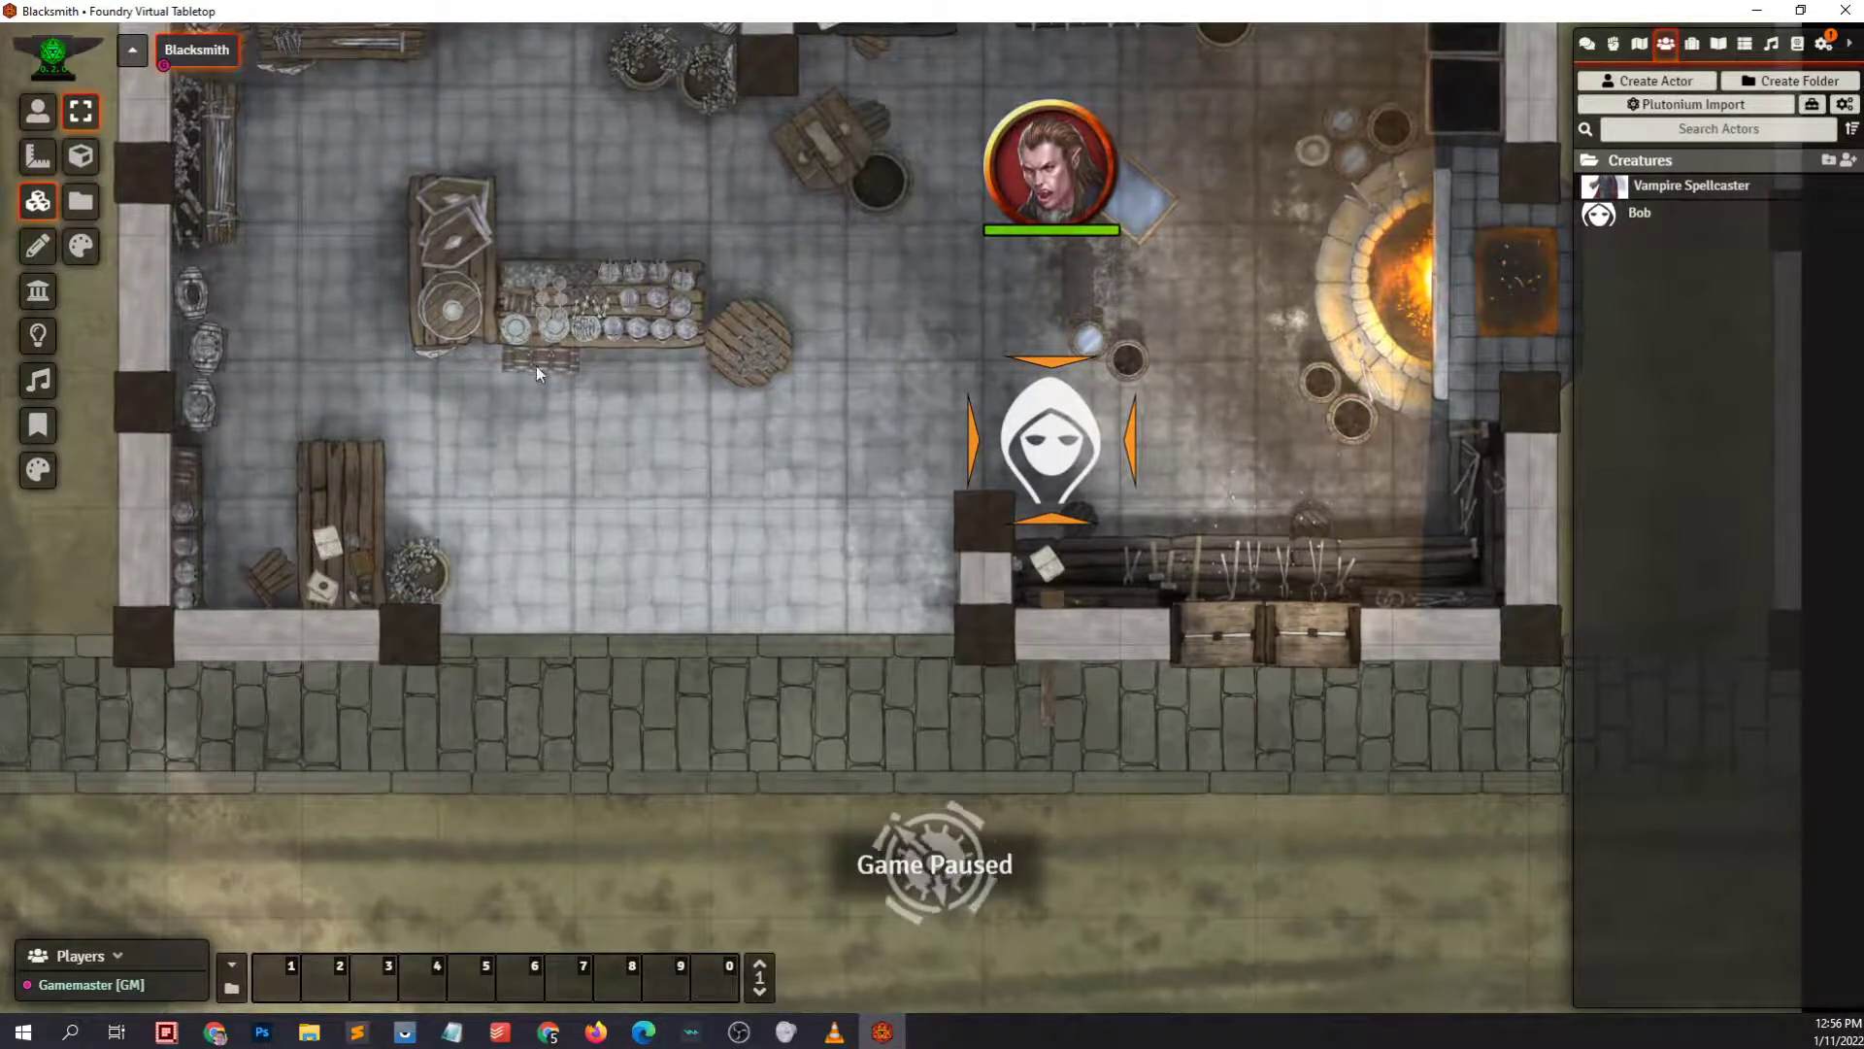
{"action": "key", "text": "Left"}
{"action": "key", "text": "Left"}
{"action": "key", "text": "Up"}
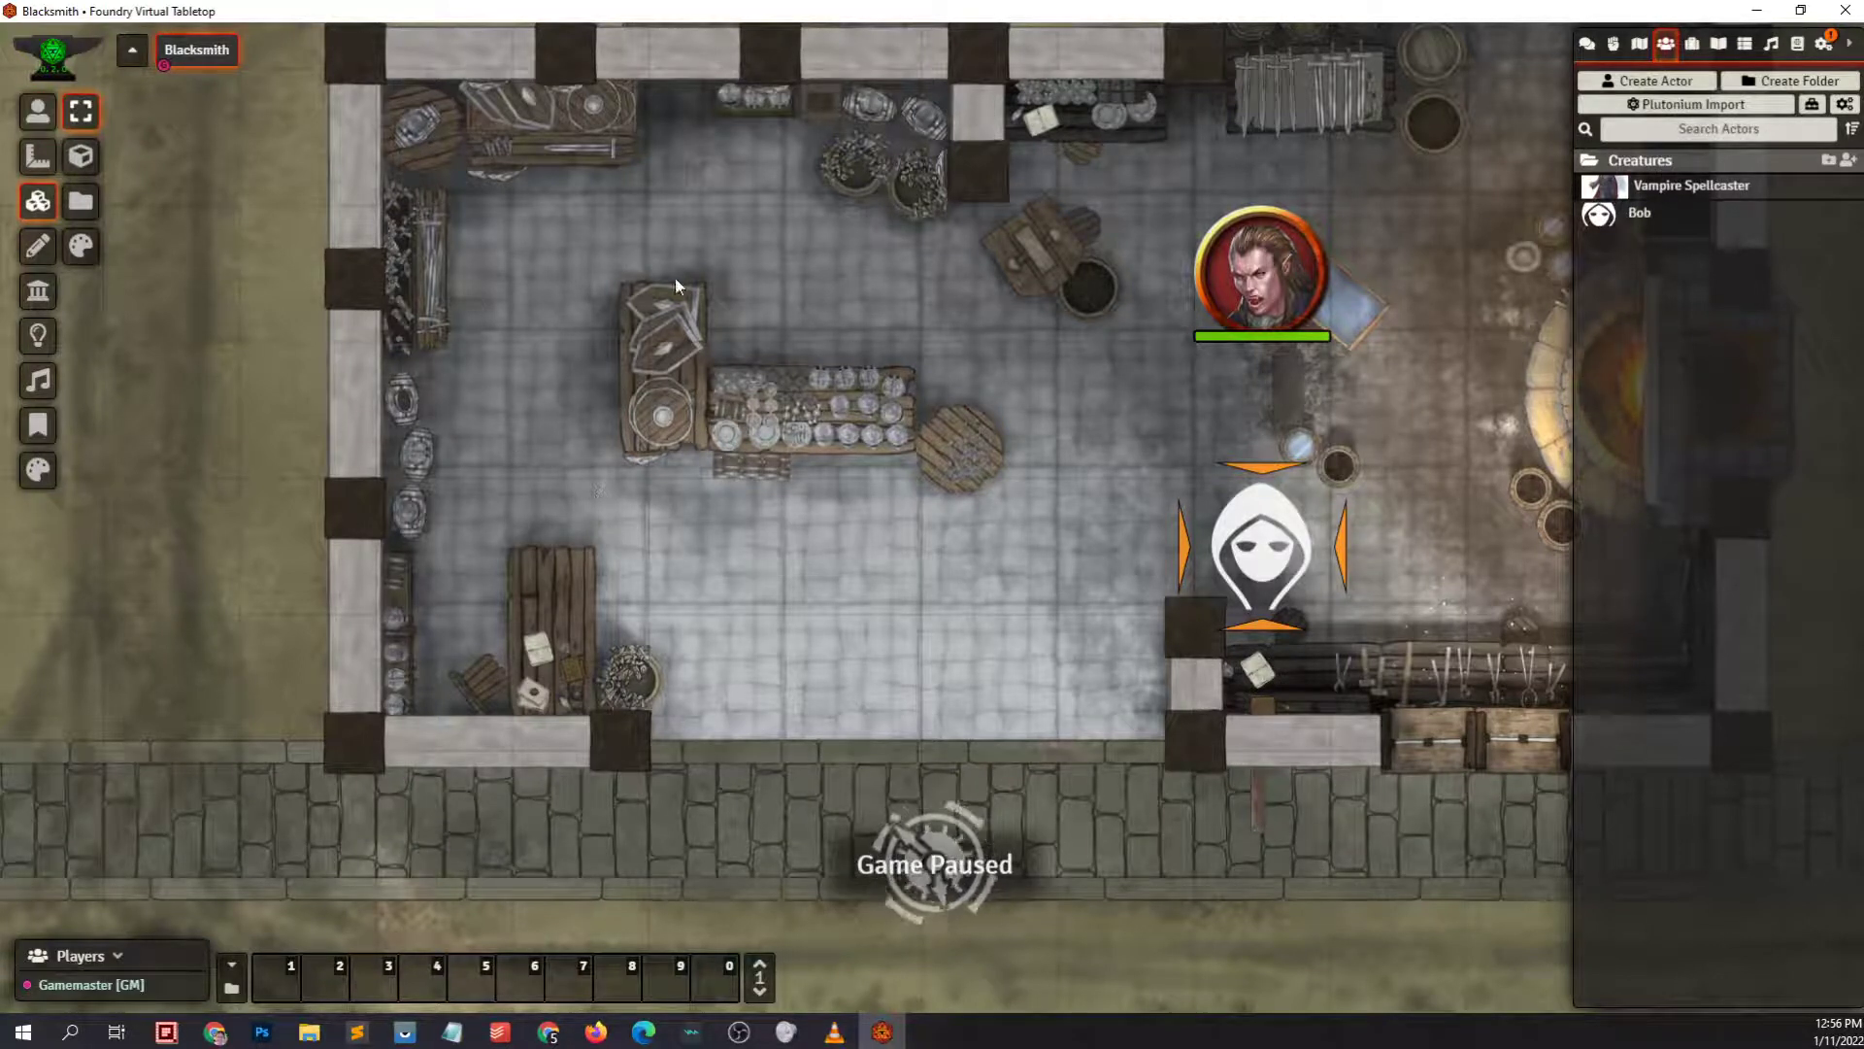
Activate tile placement, view the tile image browser and close it without choosing a file
{"action": "left_click", "coordinate": [81, 165]}
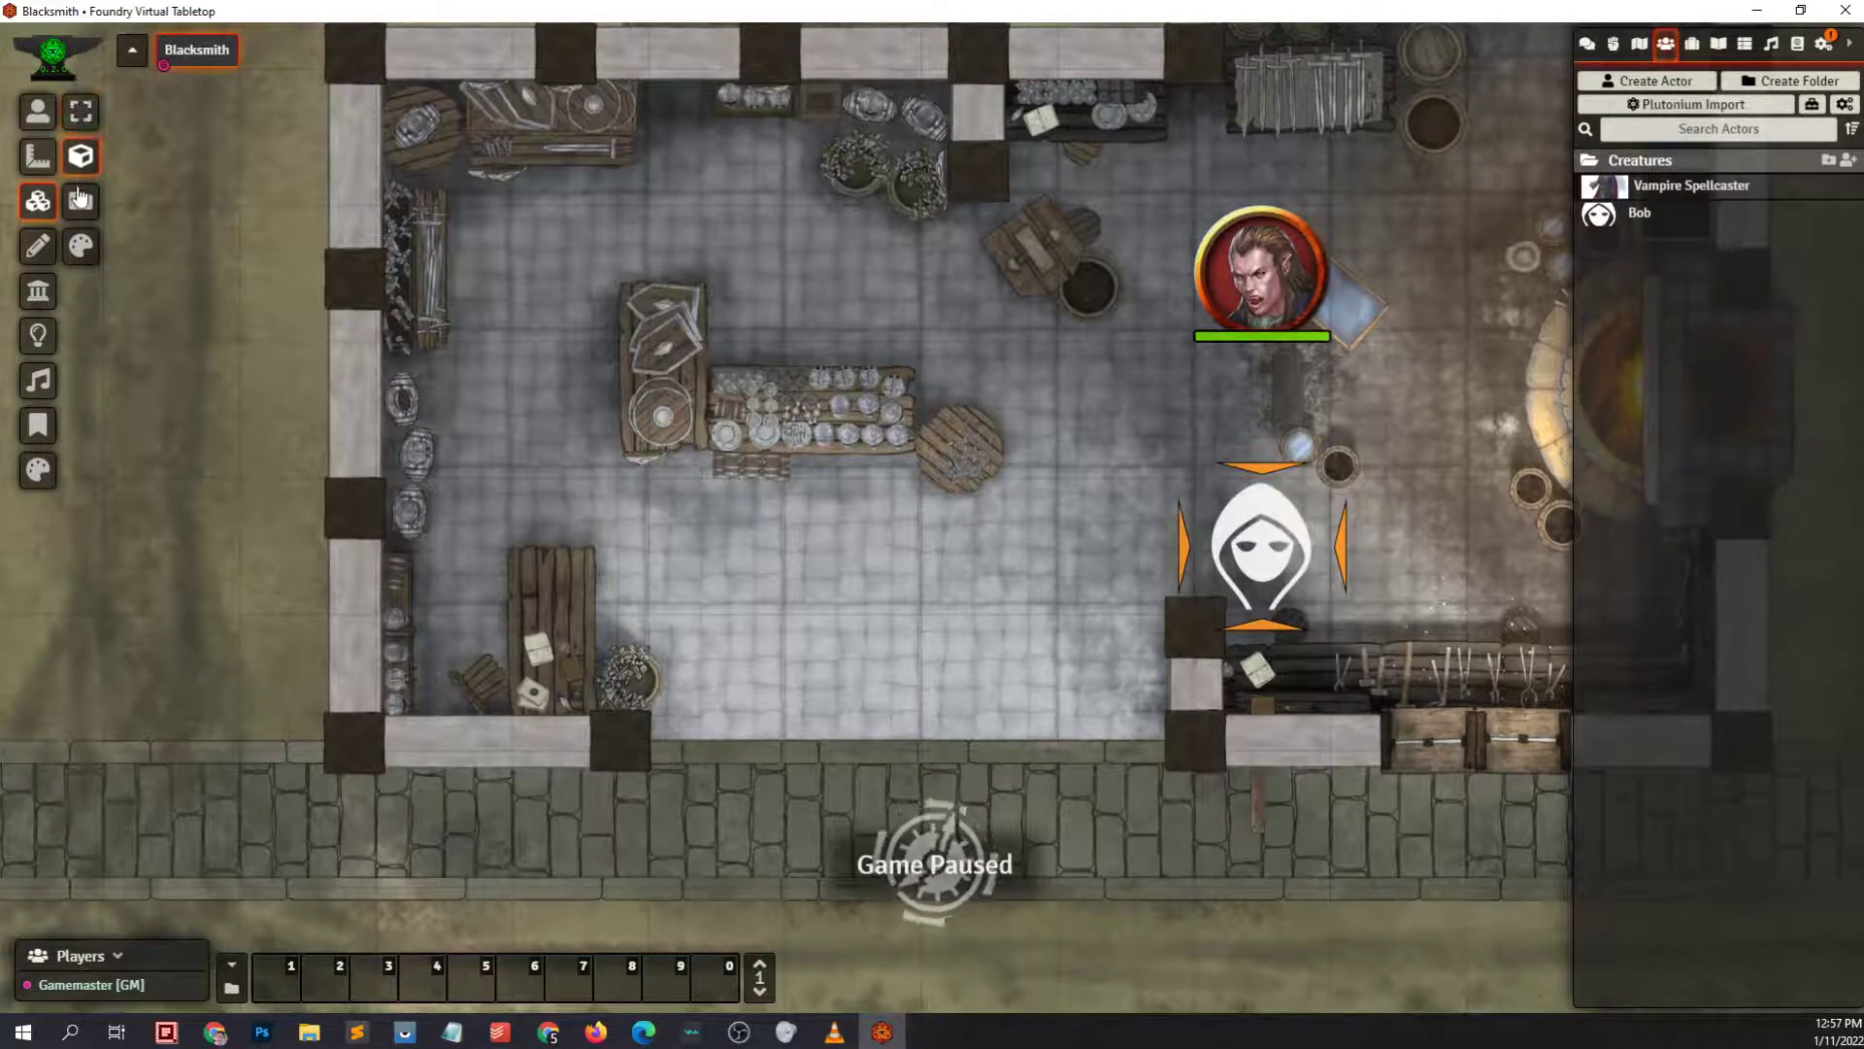
{"action": "left_click", "coordinate": [81, 200]}
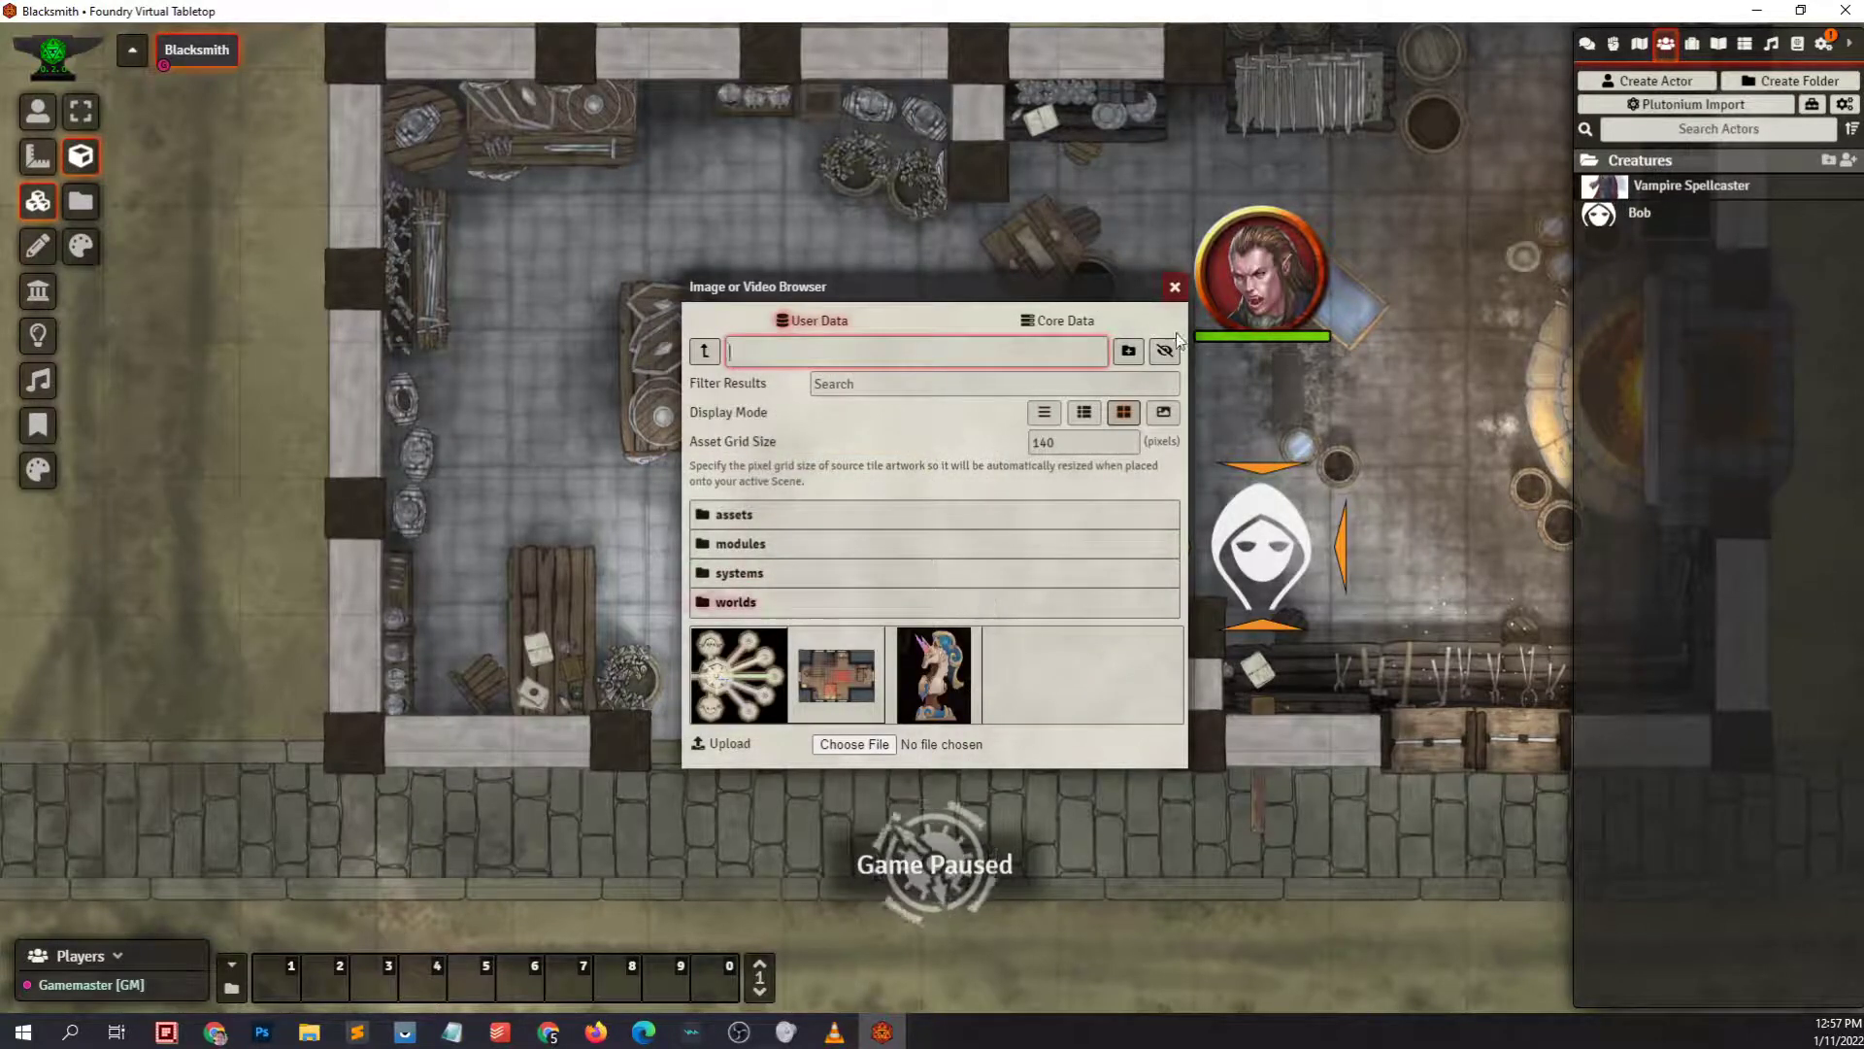
{"action": "left_click", "coordinate": [1175, 286]}
Draw freehand loops at the shop entrance, an arrow pointing at the counter and circles by the barrels north-east of it
{"action": "left_click", "coordinate": [38, 248]}
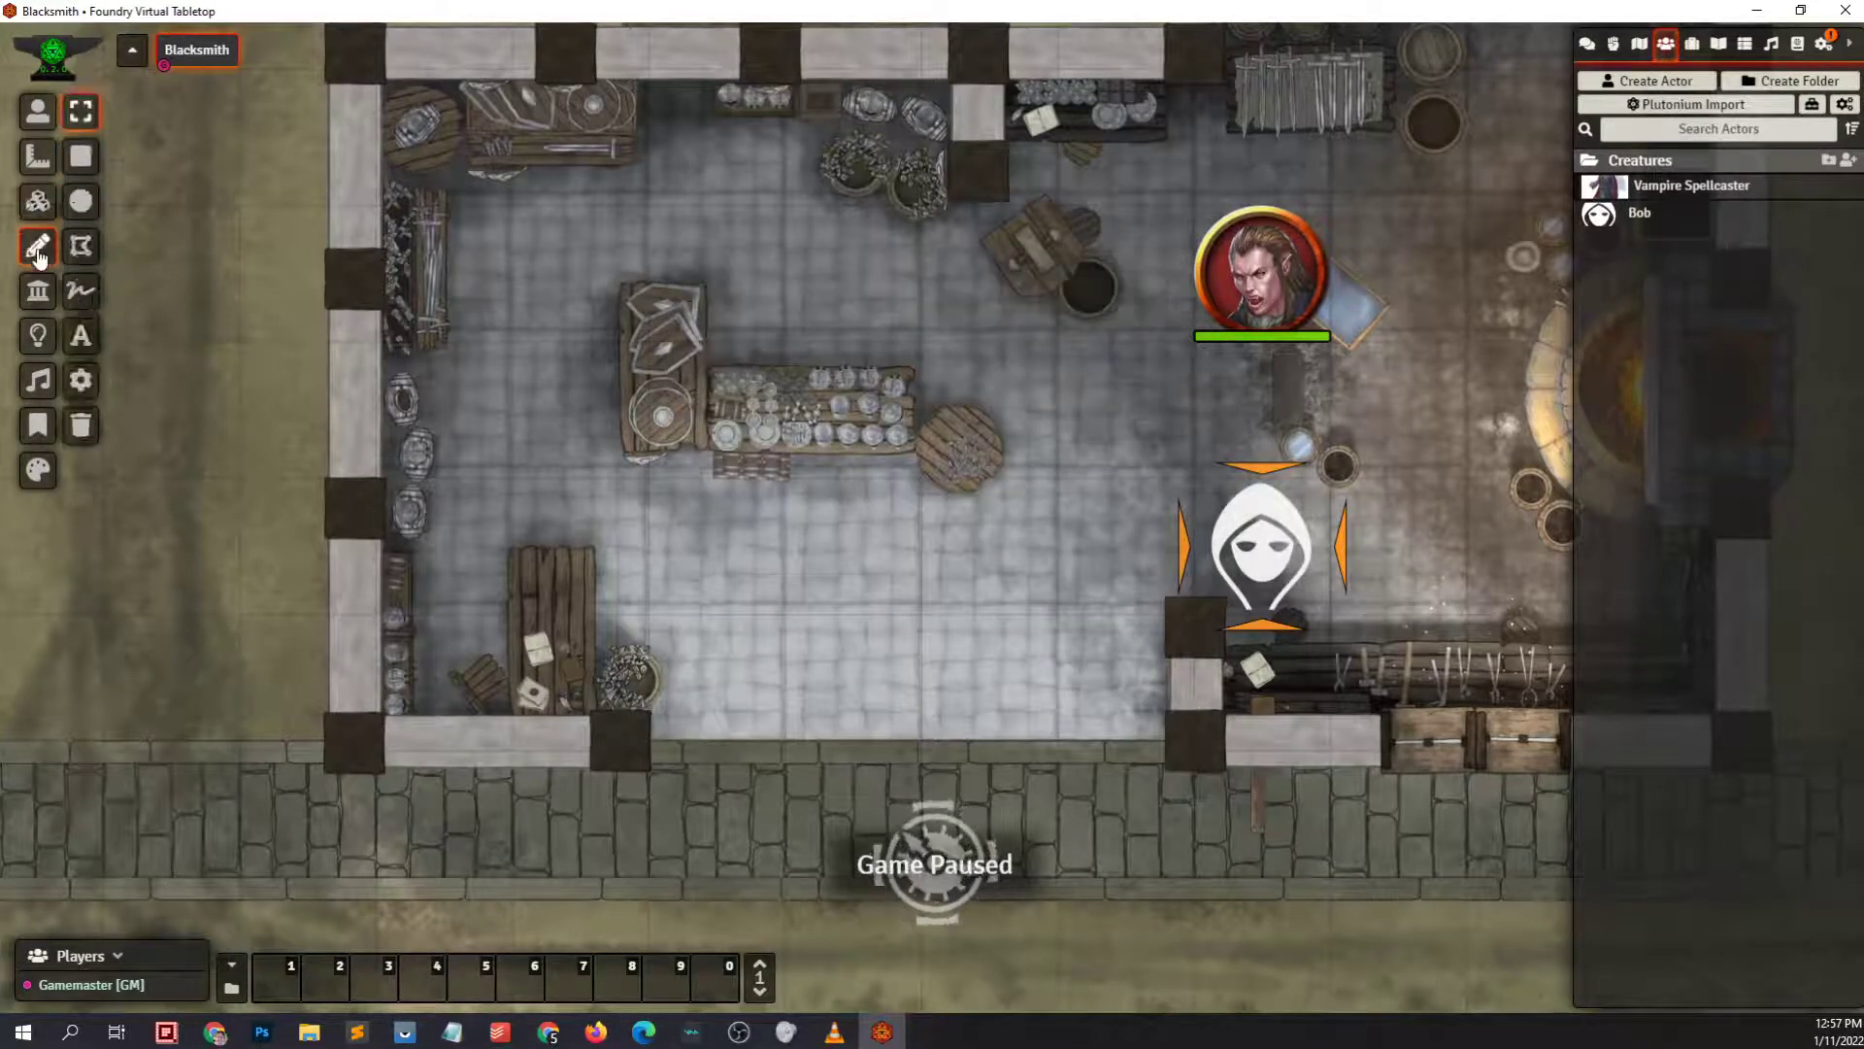
{"action": "scroll", "coordinate": [485, 622], "scroll_direction": "down", "scroll_amount": 3}
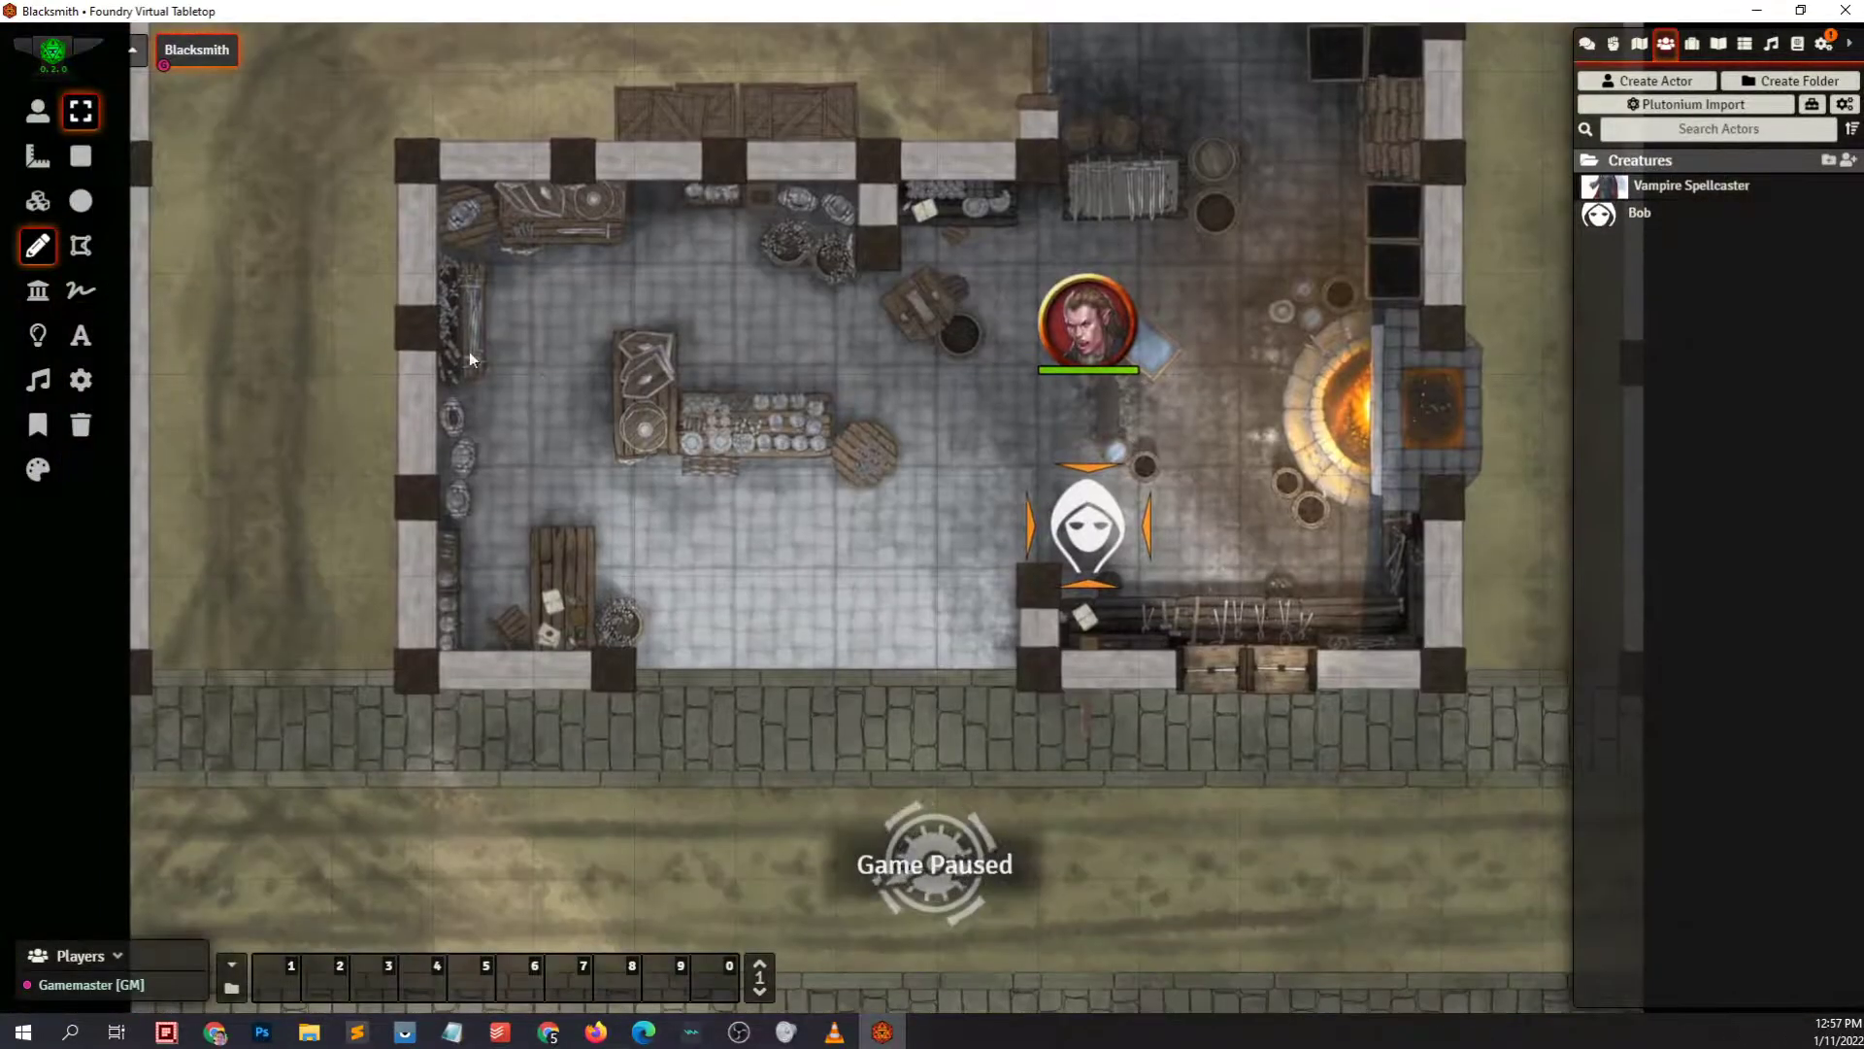
{"action": "left_click", "coordinate": [81, 290]}
{"action": "mouse_move", "coordinate": [934, 586]}
{"action": "left_mouse_down"}
{"action": "mouse_move", "coordinate": [693, 693]}
{"action": "mouse_move", "coordinate": [787, 768]}
{"action": "left_mouse_up"}
{"action": "left_click_drag", "start_coordinate": [789, 697], "coordinate": [777, 695]}
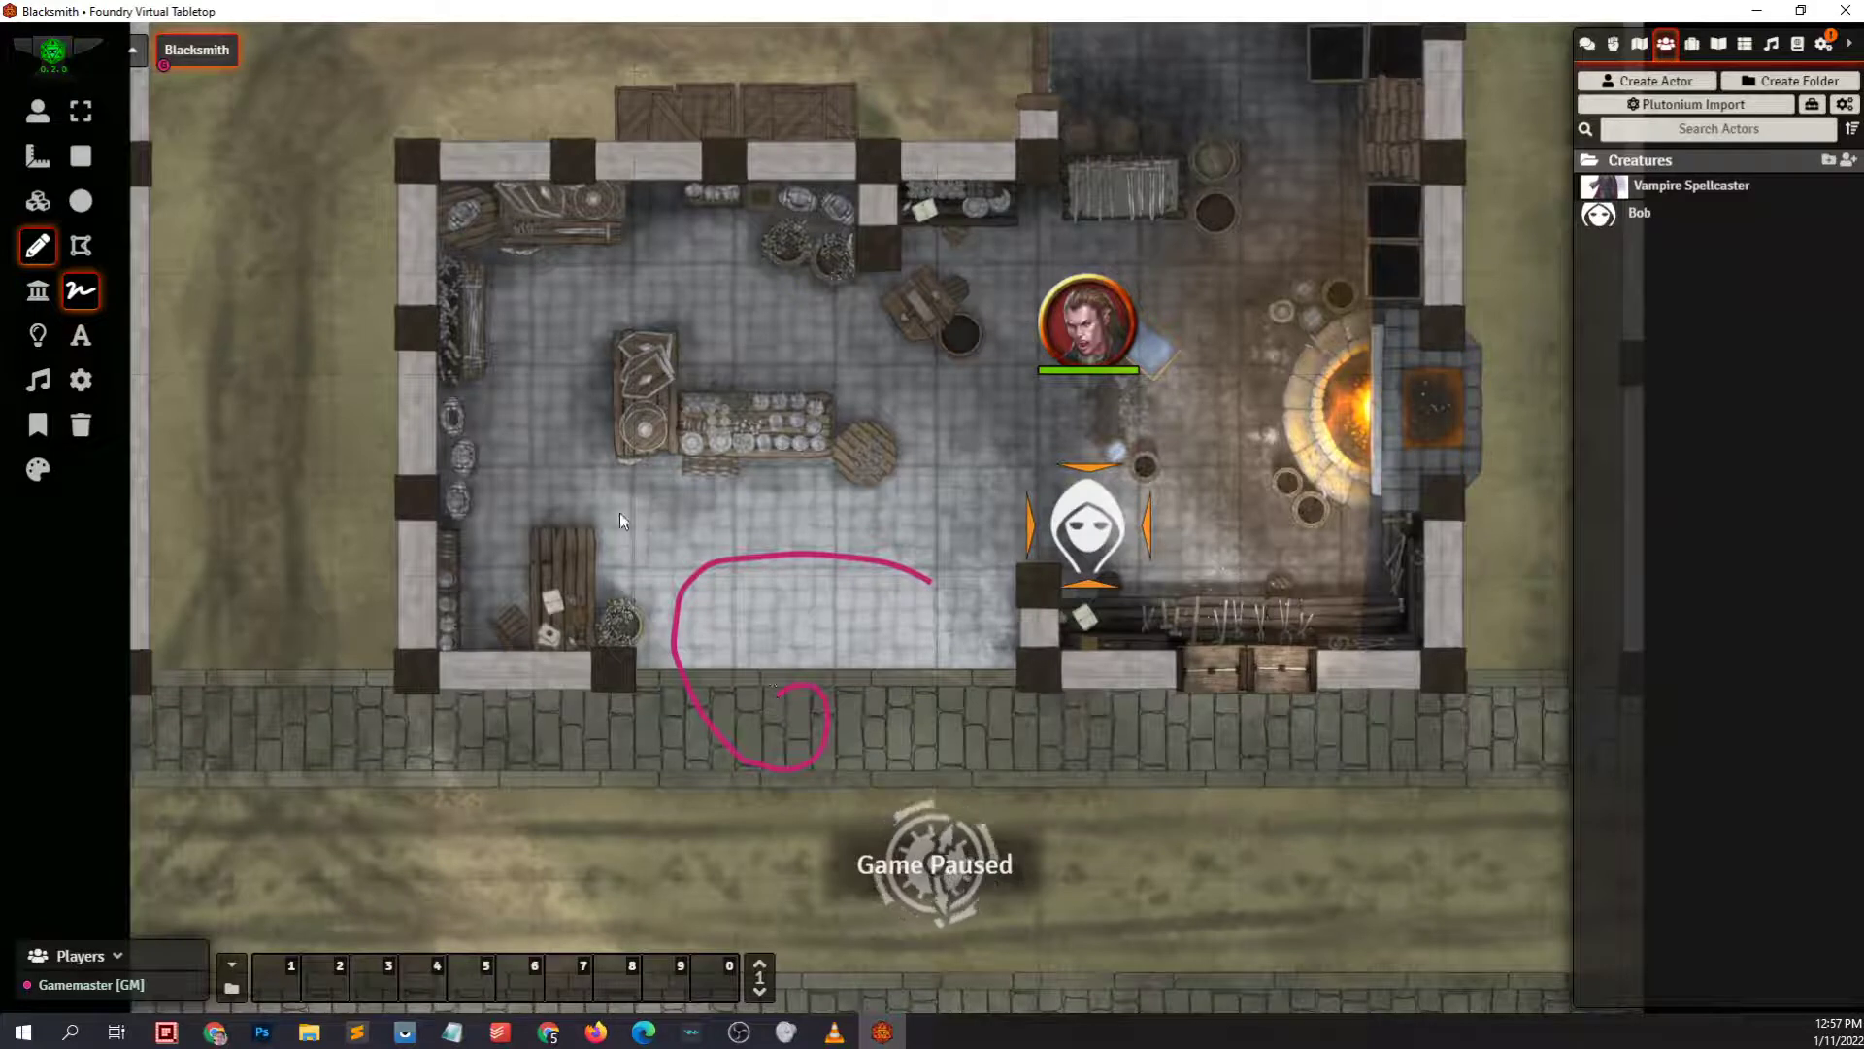
{"action": "left_click_drag", "start_coordinate": [1008, 707], "coordinate": [864, 685]}
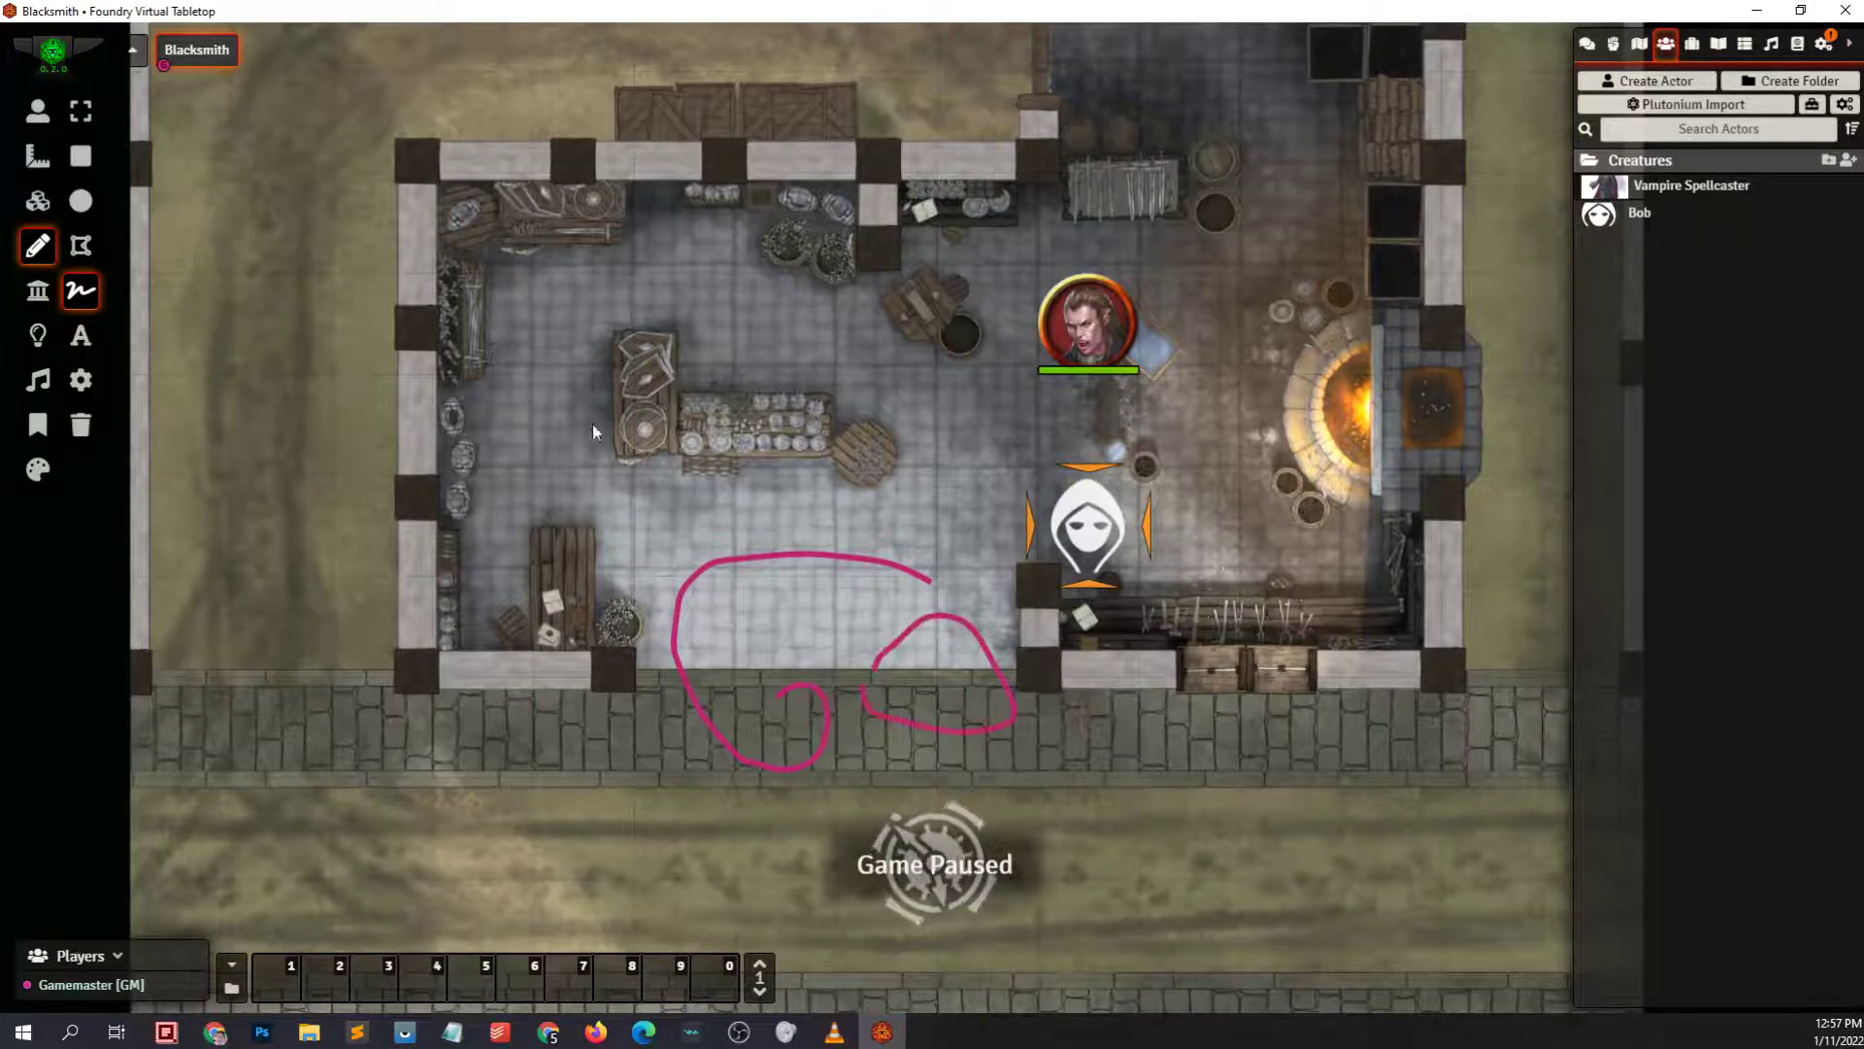
{"action": "left_click_drag", "start_coordinate": [649, 332], "coordinate": [555, 390]}
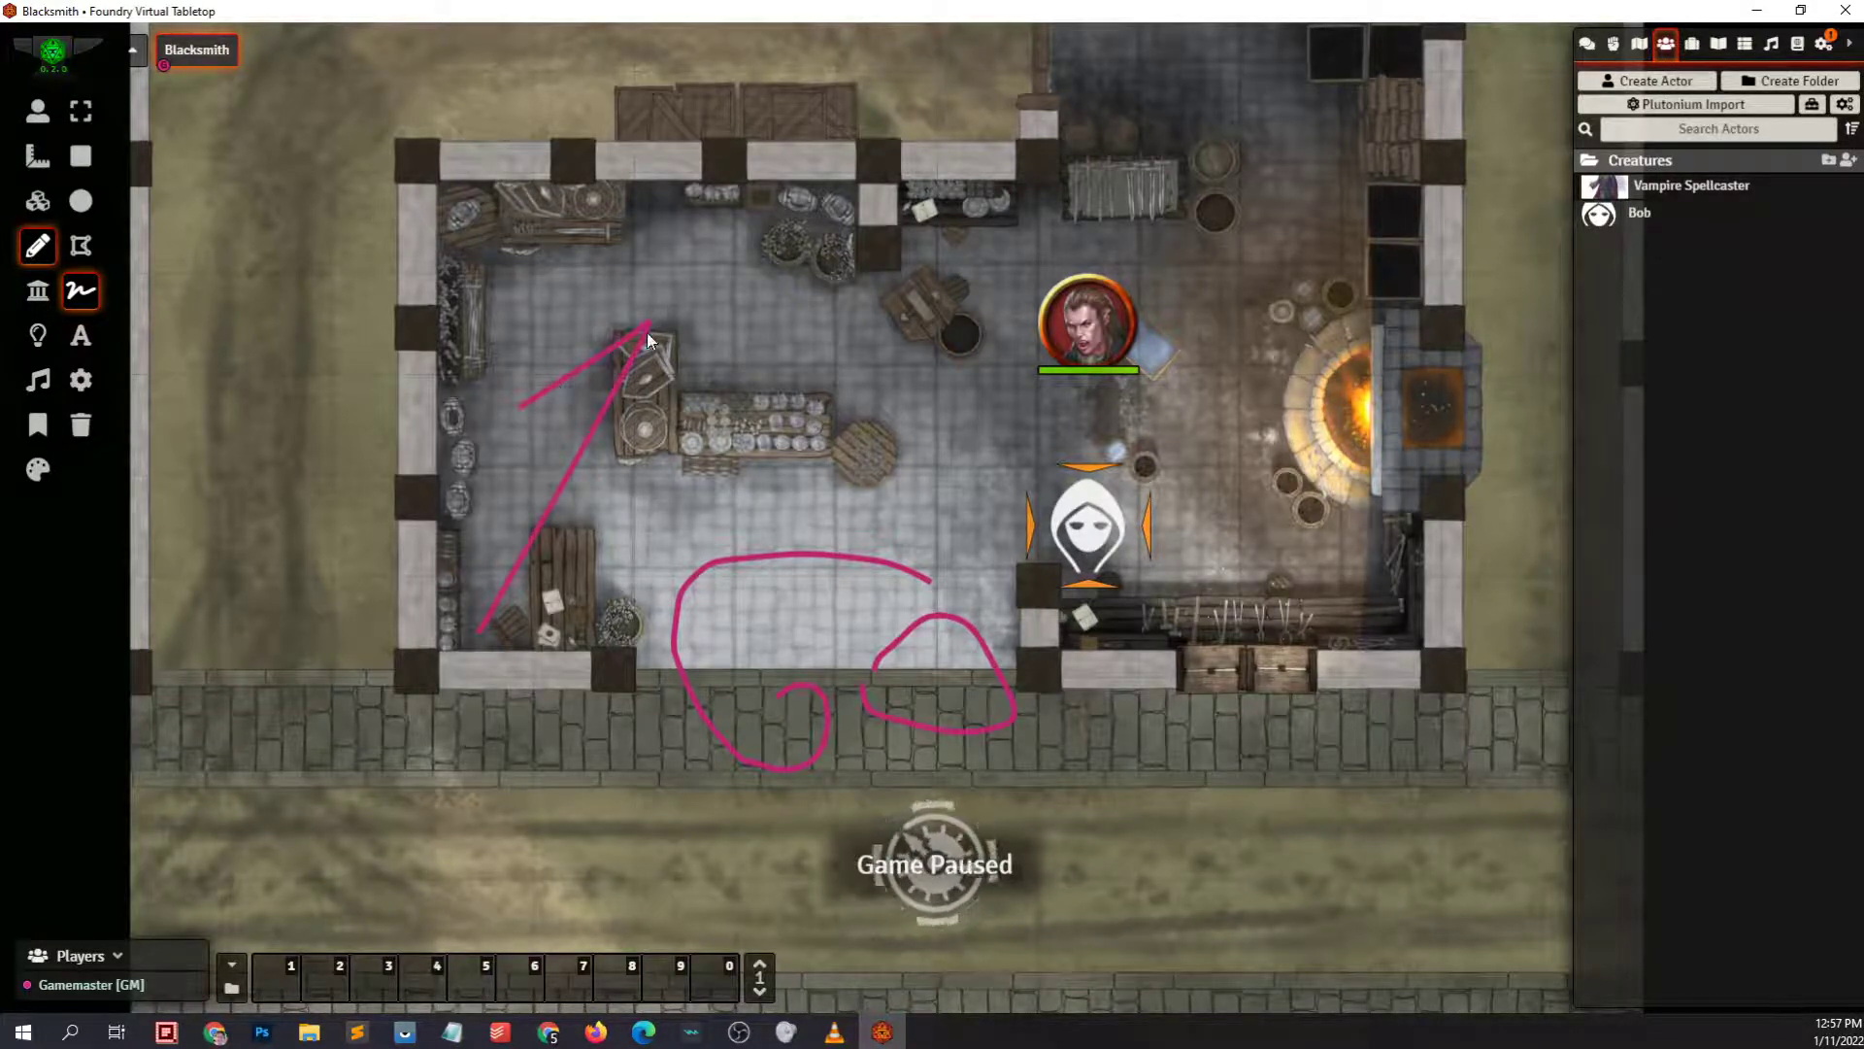
{"action": "left_click_drag", "start_coordinate": [647, 332], "coordinate": [705, 565]}
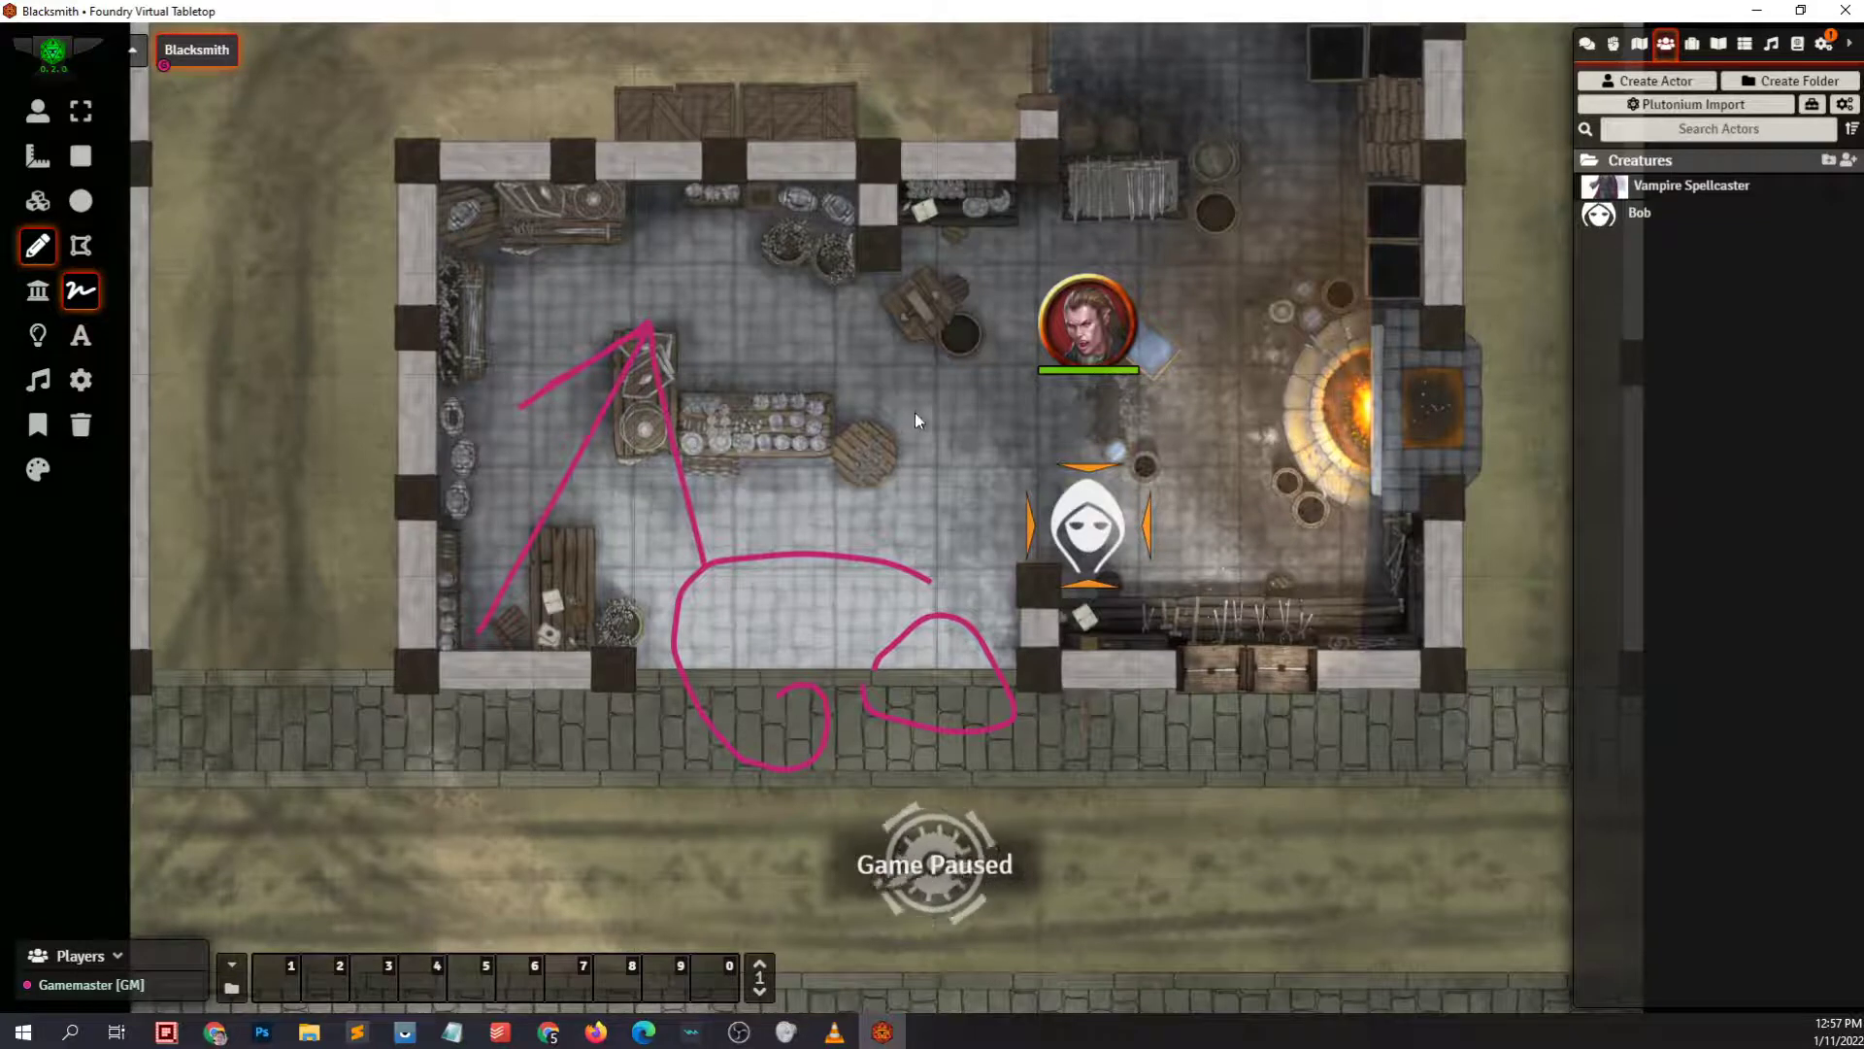
{"action": "left_click_drag", "start_coordinate": [915, 411], "coordinate": [777, 344]}
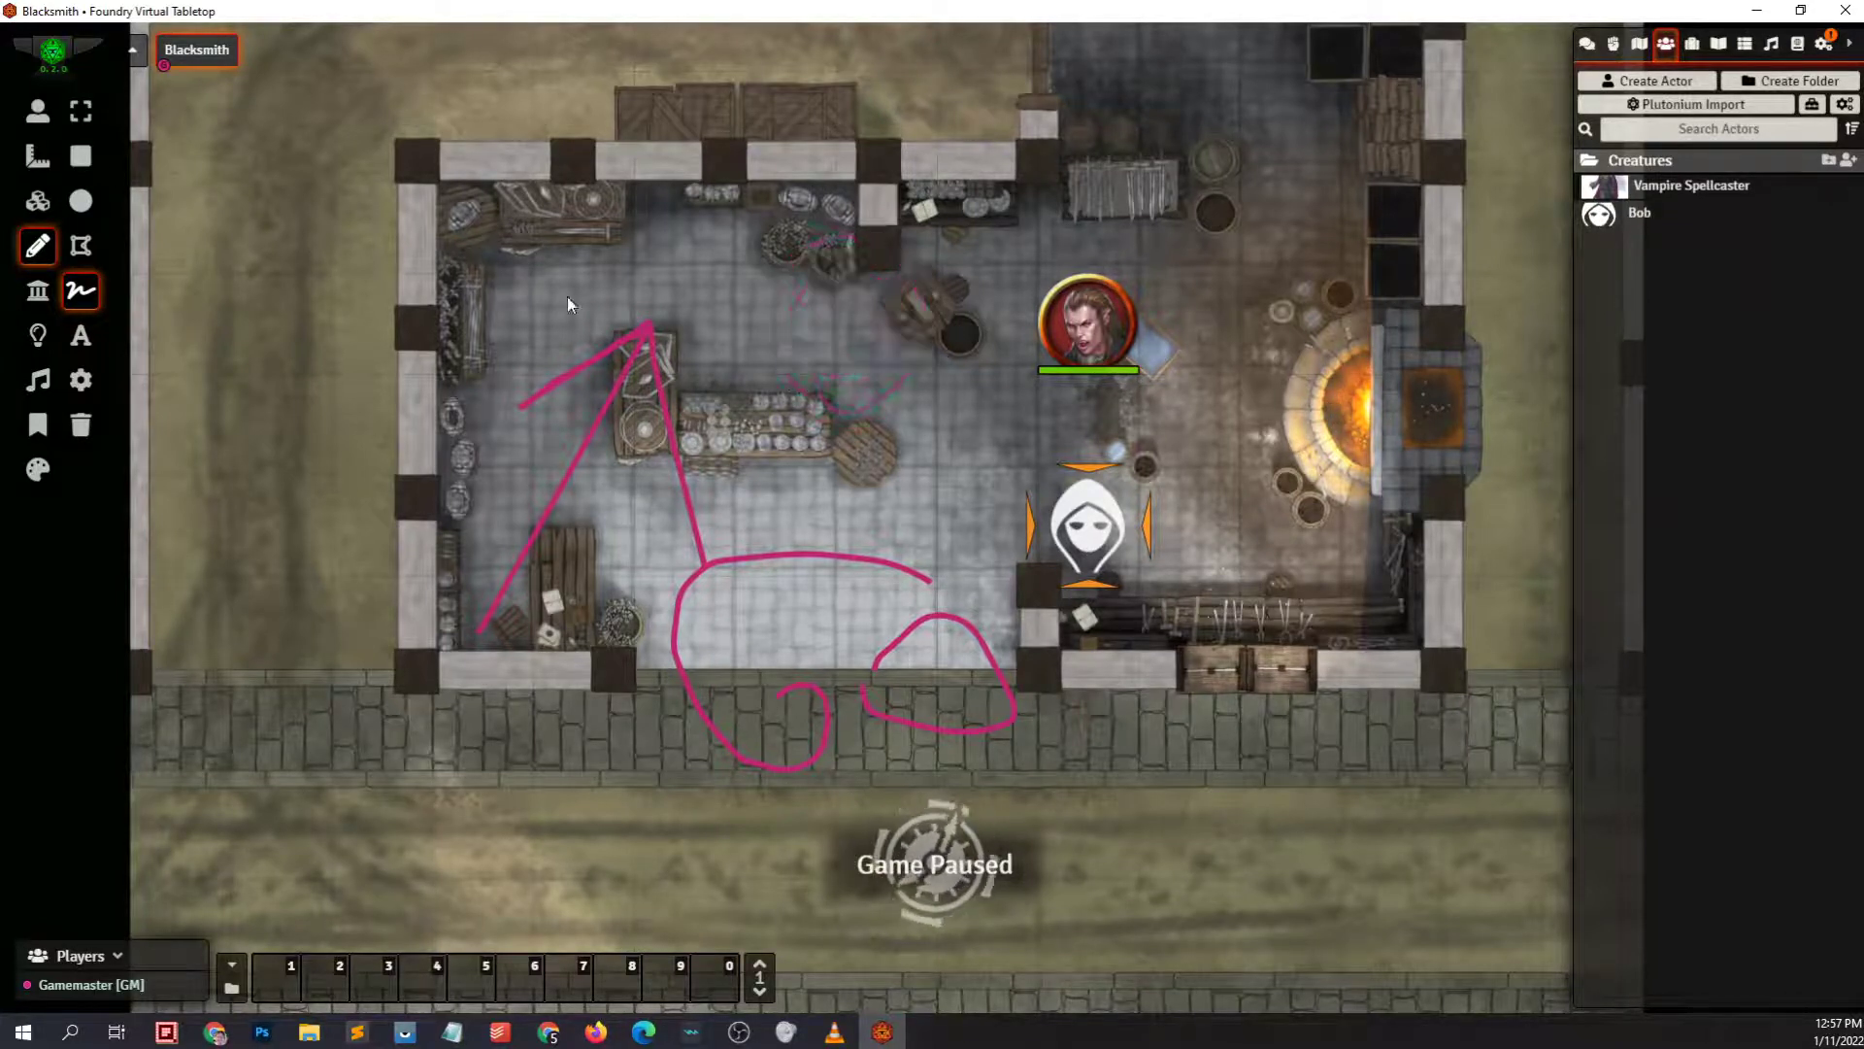
Delete all drawings from the scene
{"action": "left_click", "coordinate": [81, 424]}
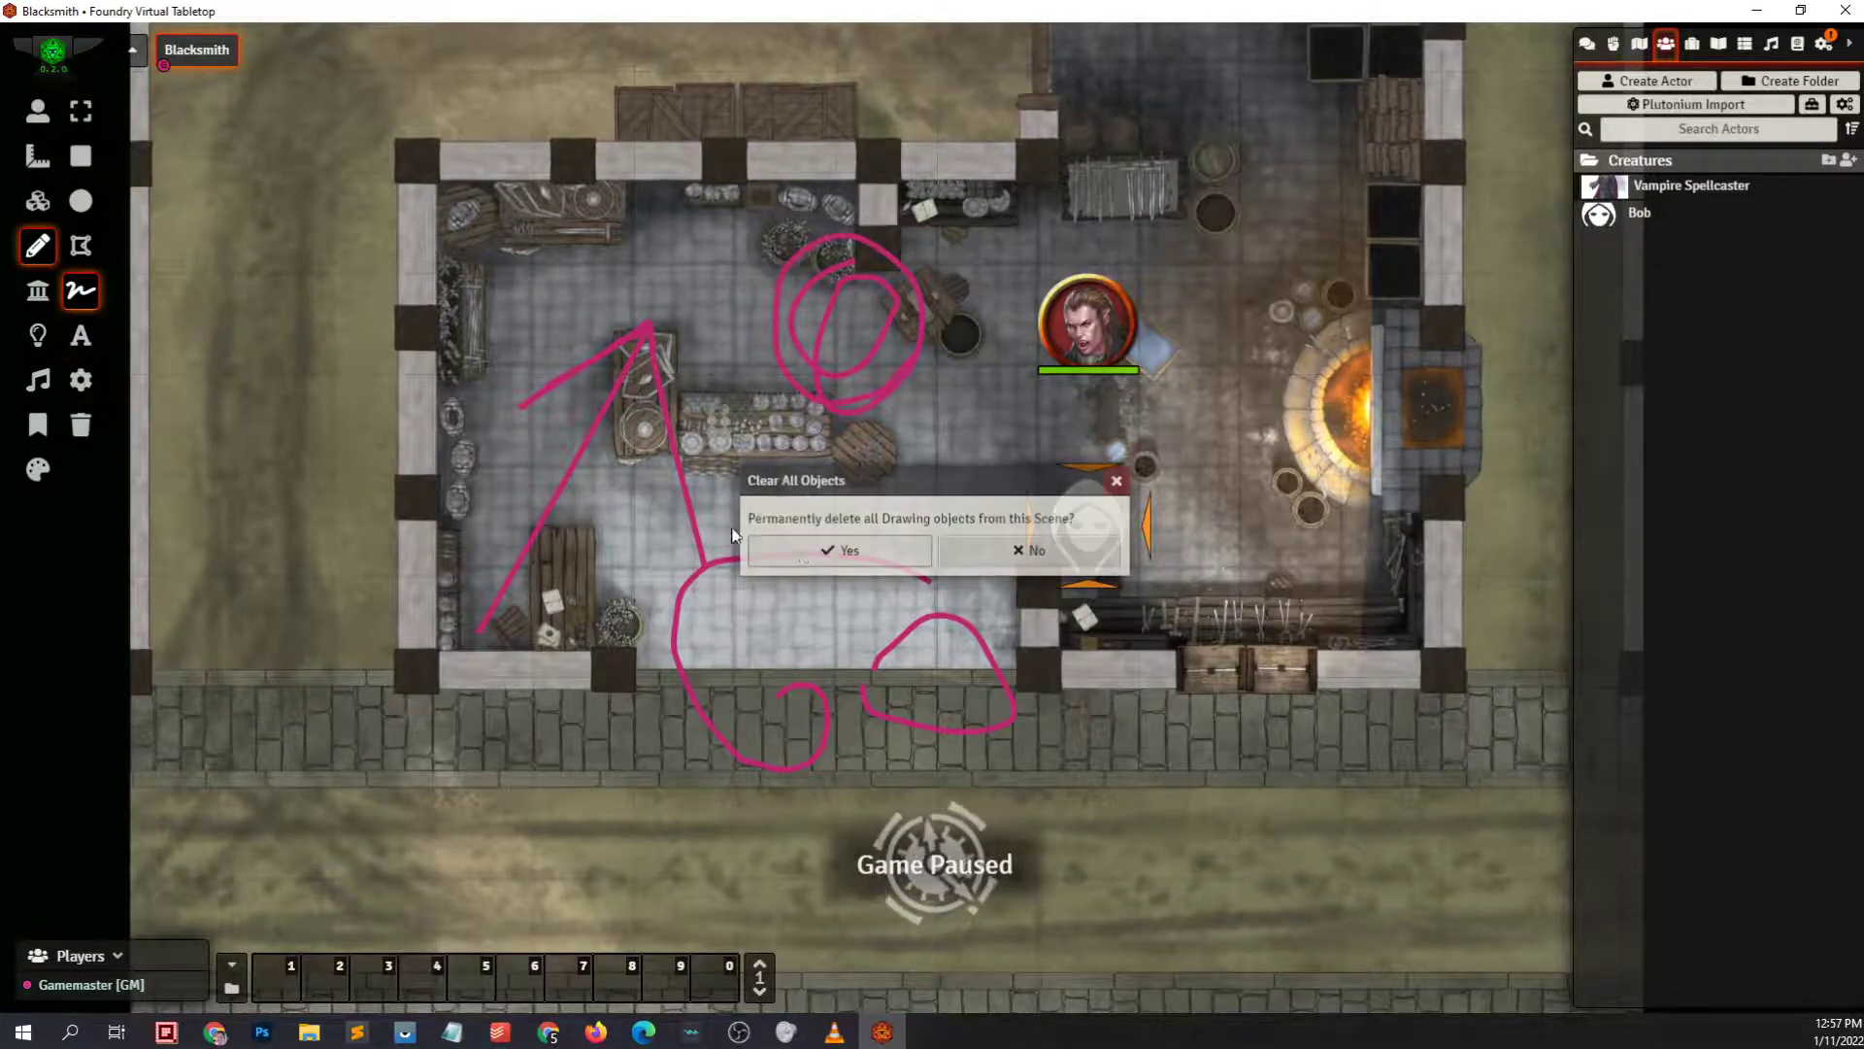
{"action": "left_click", "coordinate": [807, 550]}
Draw a rectangle outline over the shop floor from the counter to the street entrance, and pick the ellipse drawing tool
{"action": "left_click", "coordinate": [80, 155]}
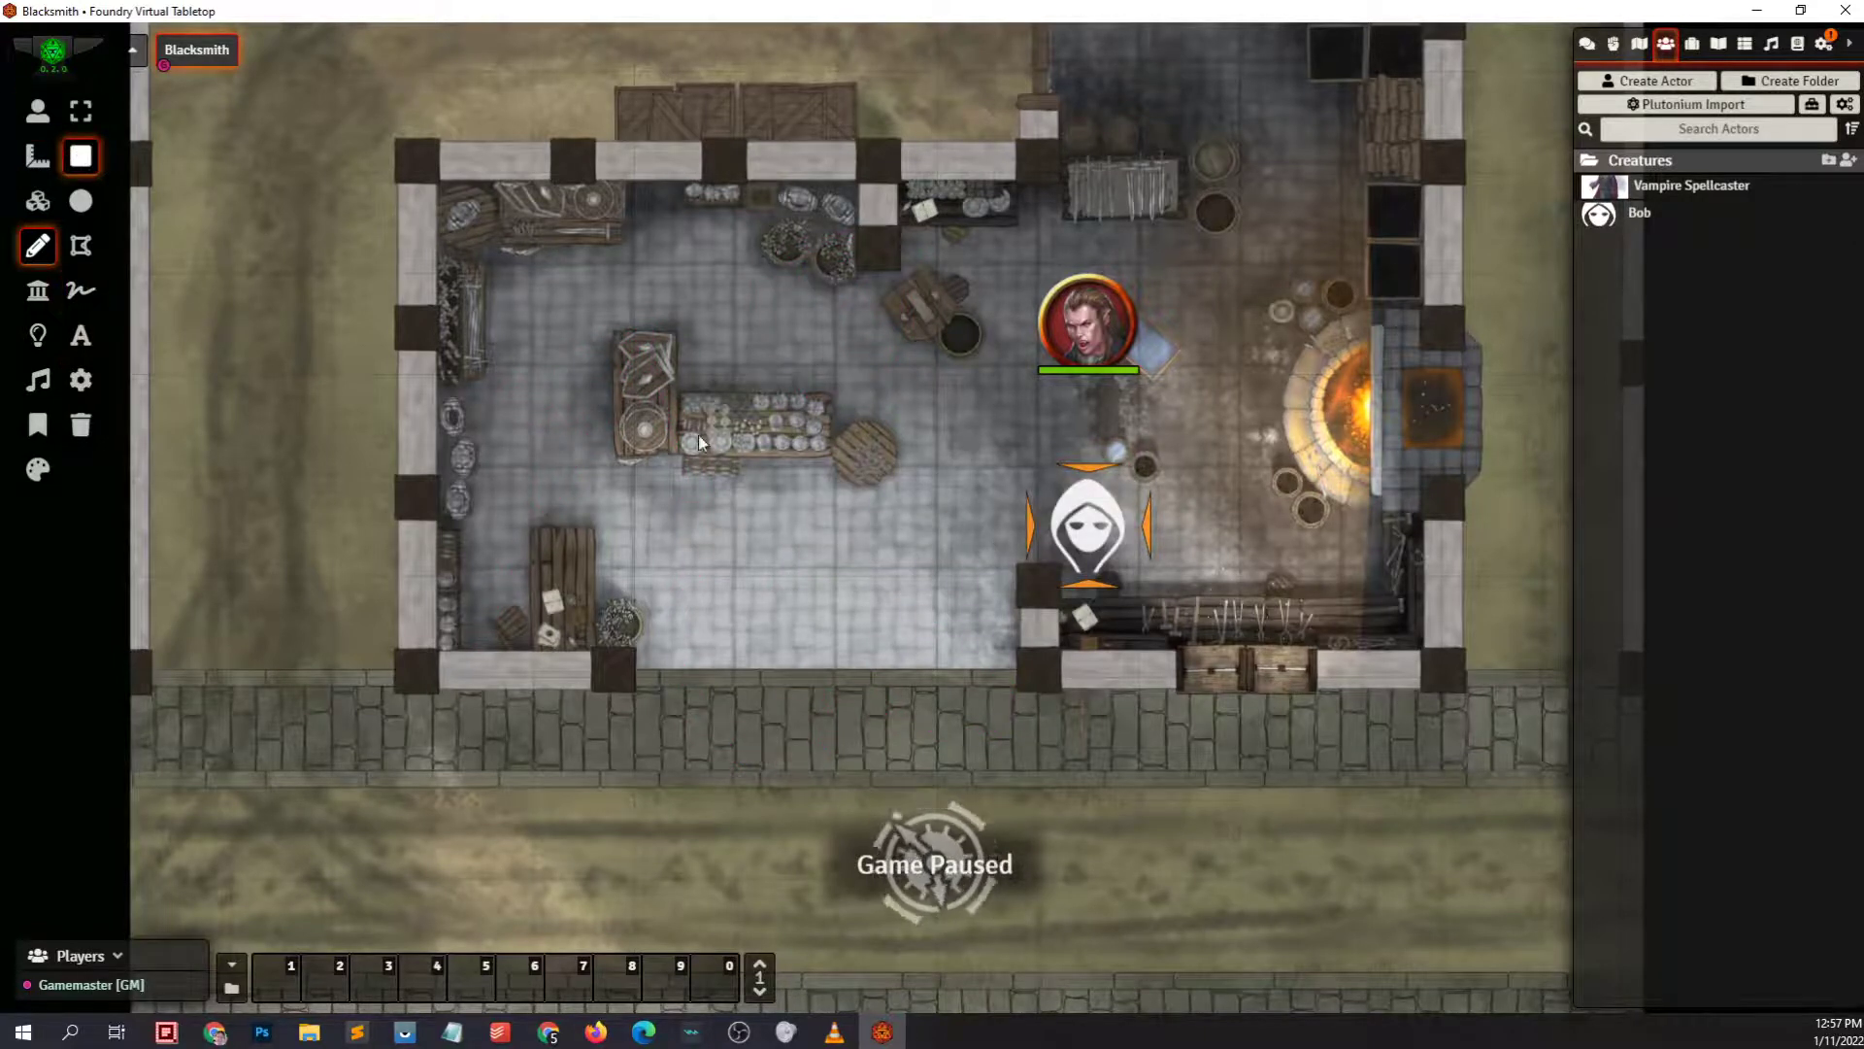
{"action": "left_click_drag", "start_coordinate": [446, 262], "coordinate": [803, 528]}
{"action": "left_click", "coordinate": [81, 201]}
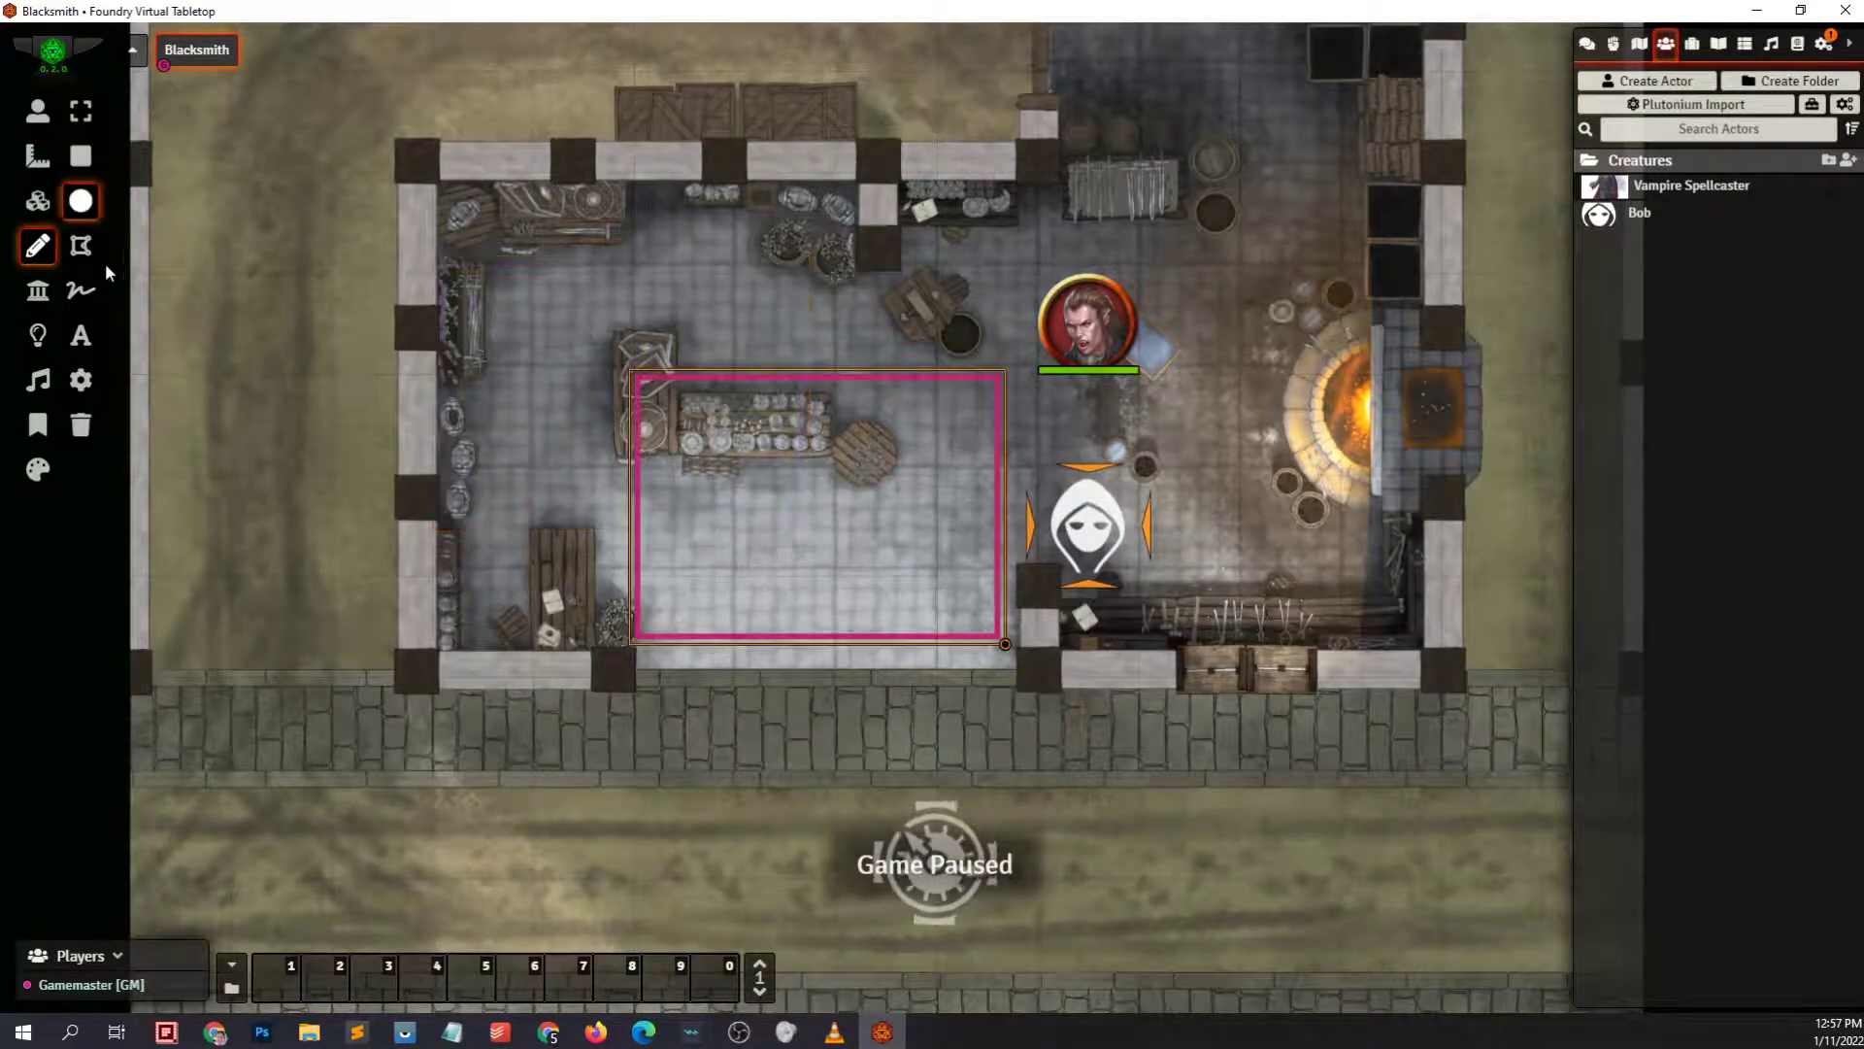
Switch to the wall controls and delete the shop's west wall segment and the adjoining segment at its south-west corner
{"action": "left_click", "coordinate": [37, 290]}
{"action": "scroll", "coordinate": [641, 453], "scroll_direction": "down", "scroll_amount": 3}
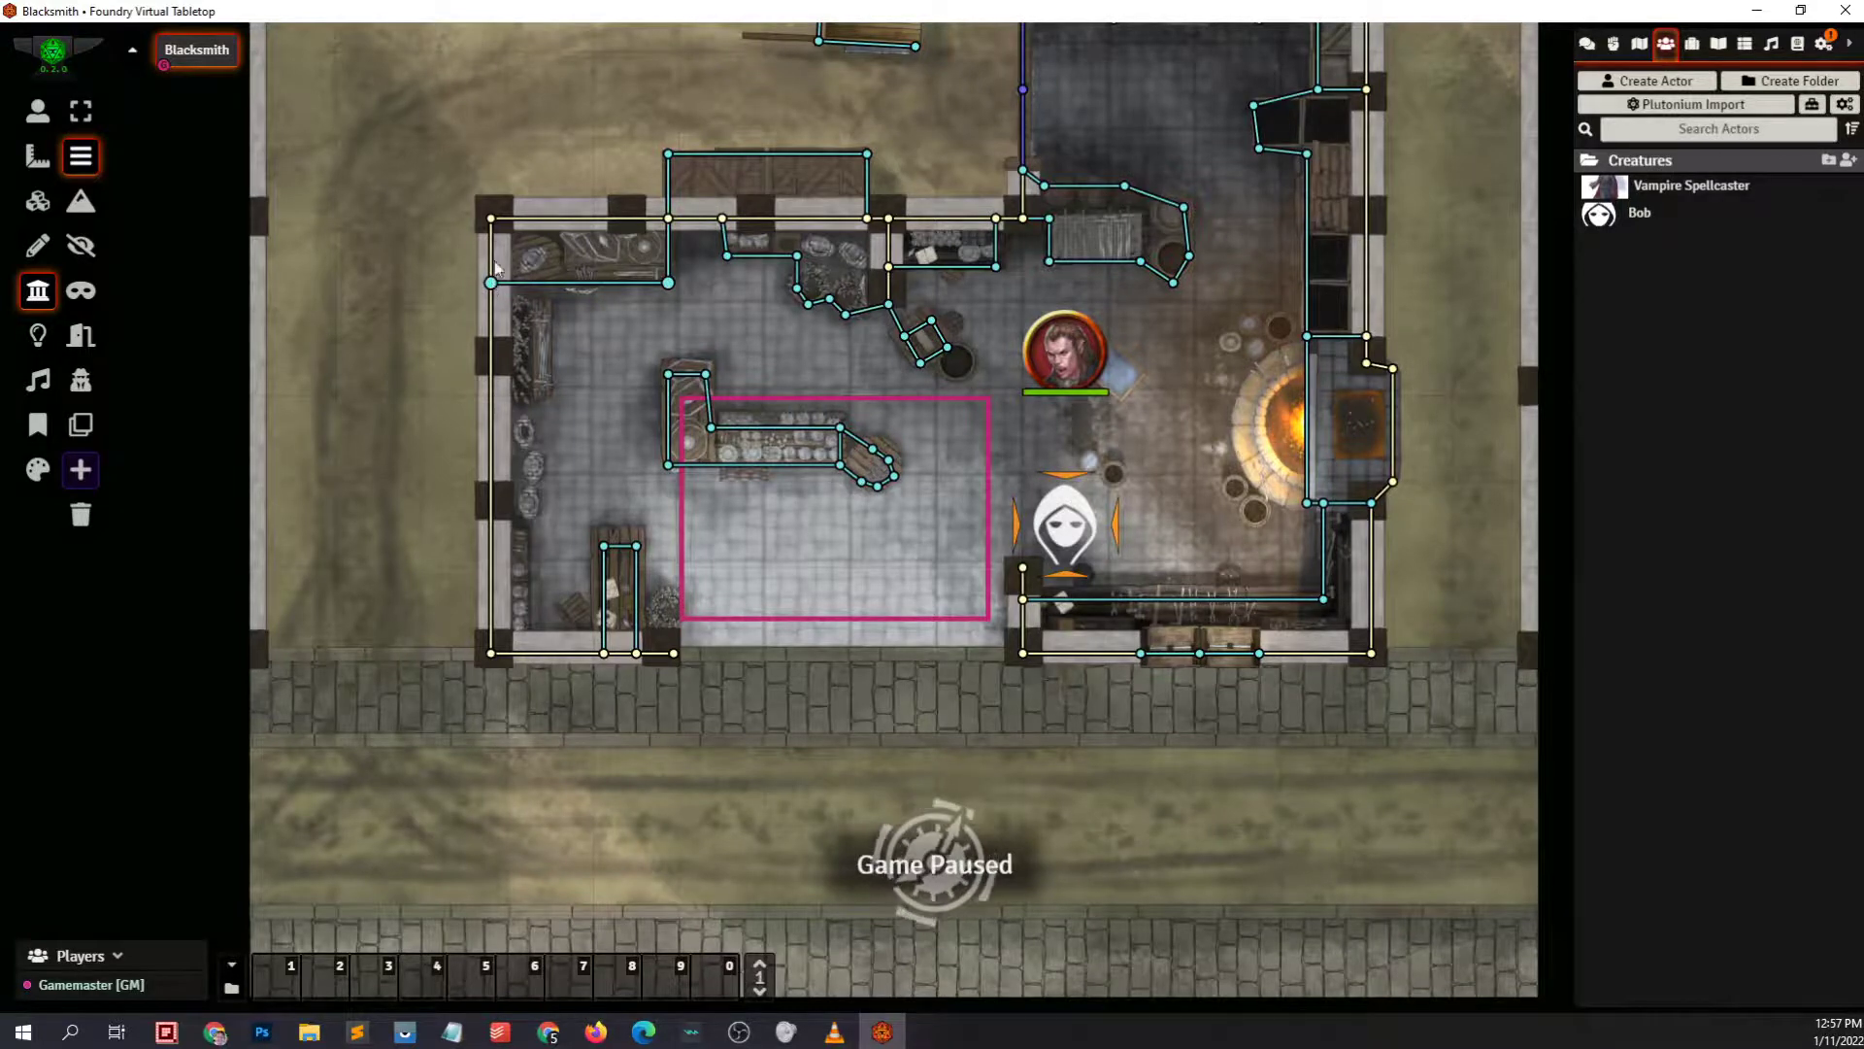
{"action": "scroll", "coordinate": [495, 267], "scroll_direction": "down", "scroll_amount": 3}
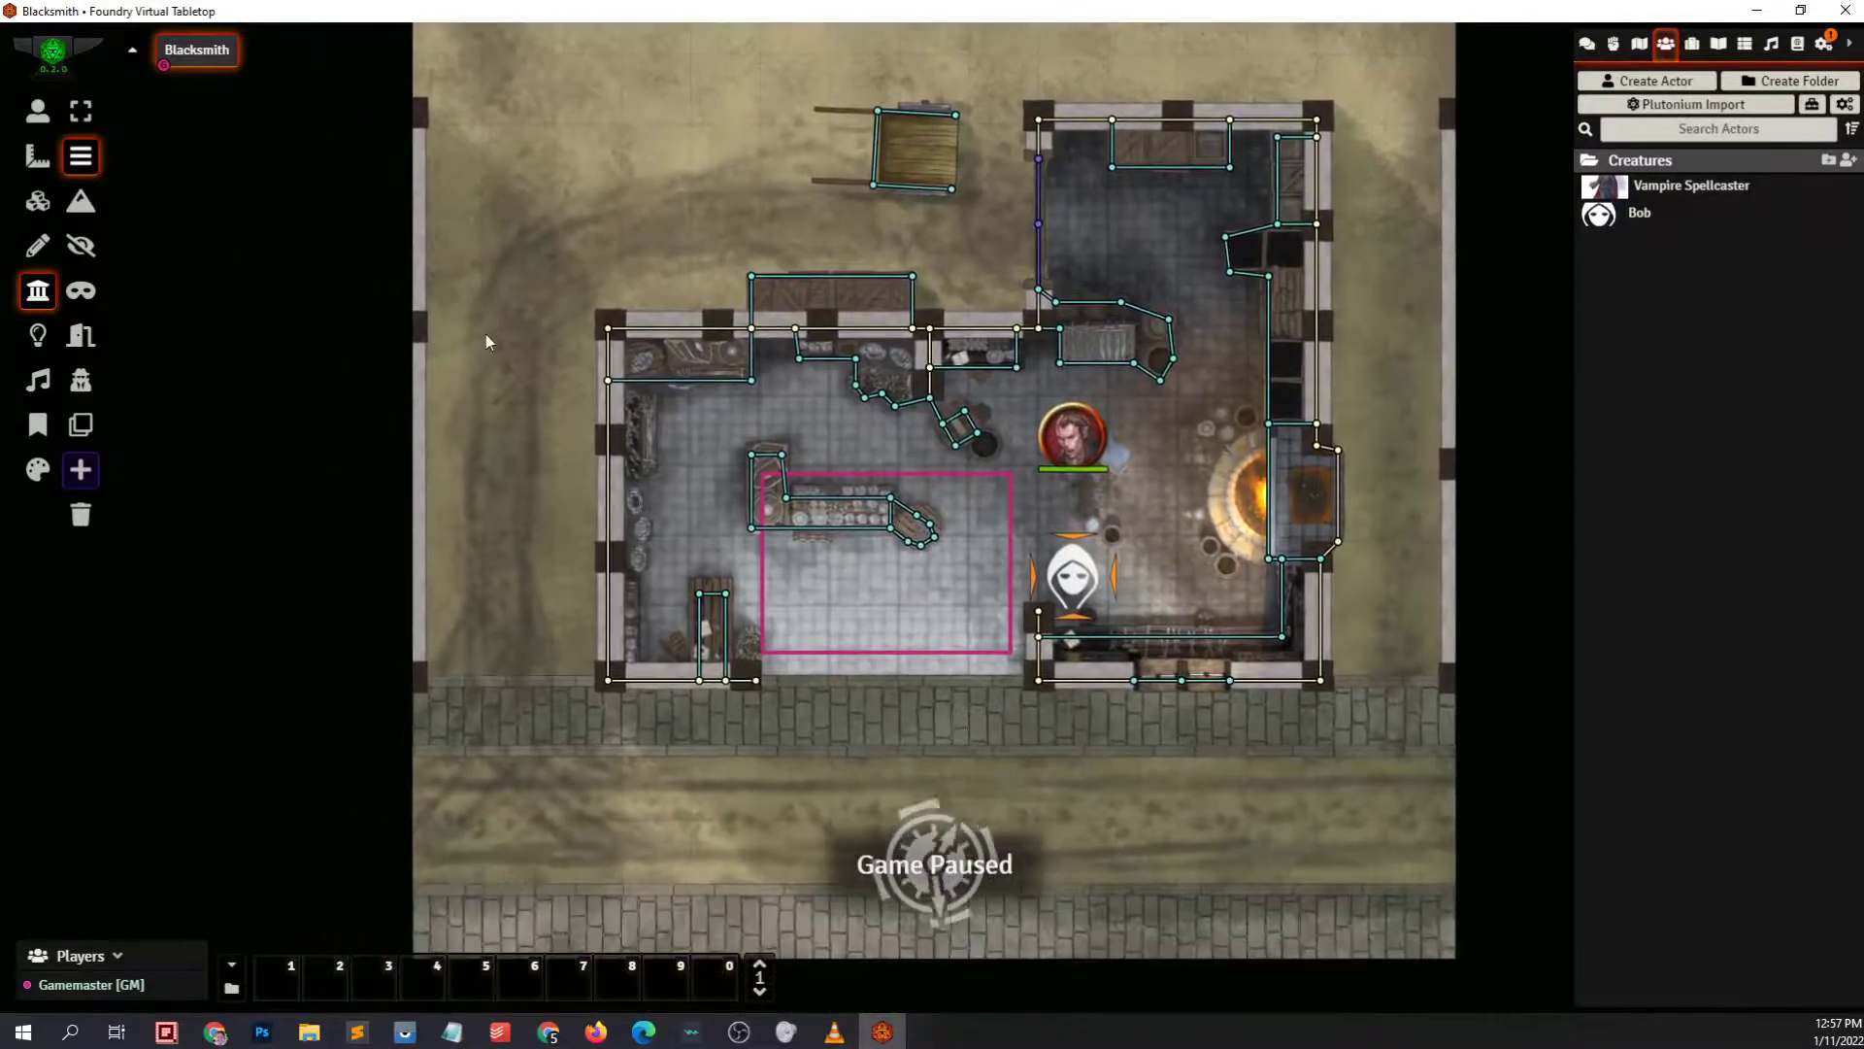
{"action": "left_click_drag", "start_coordinate": [527, 651], "coordinate": [499, 411]}
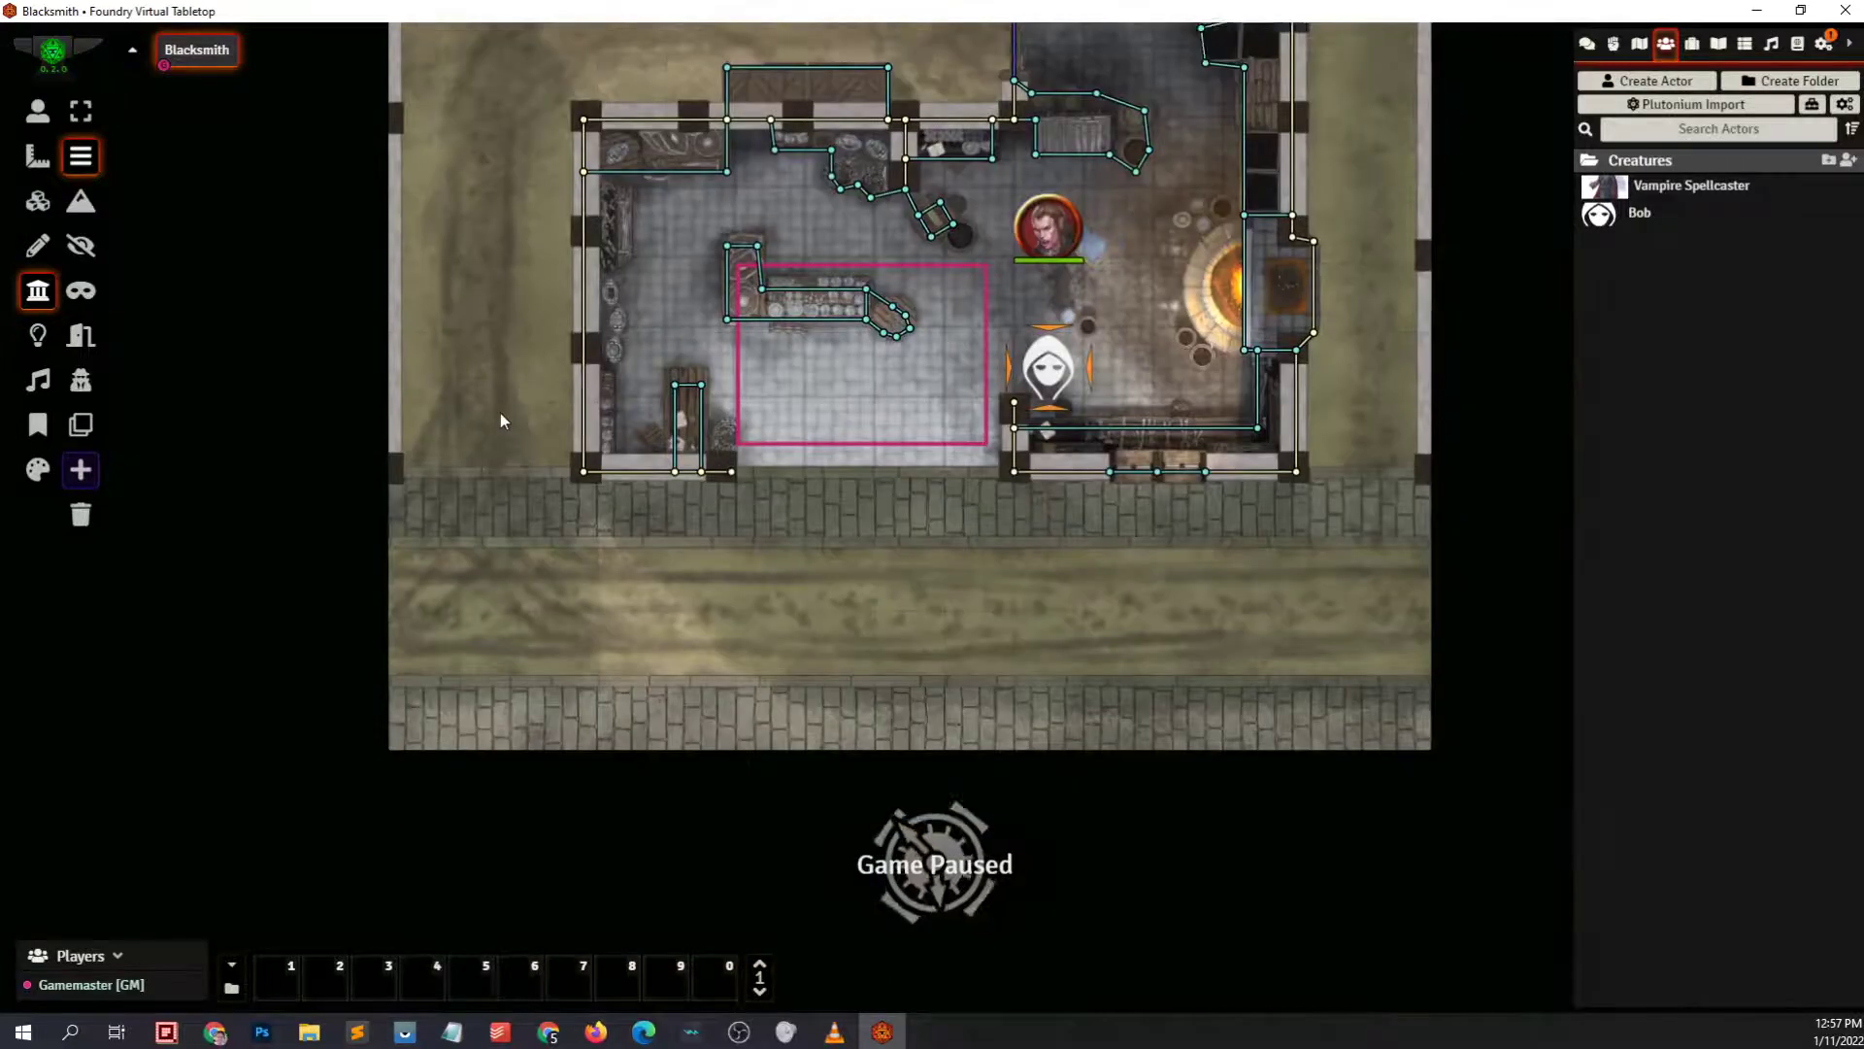
{"action": "key", "text": "Delete"}
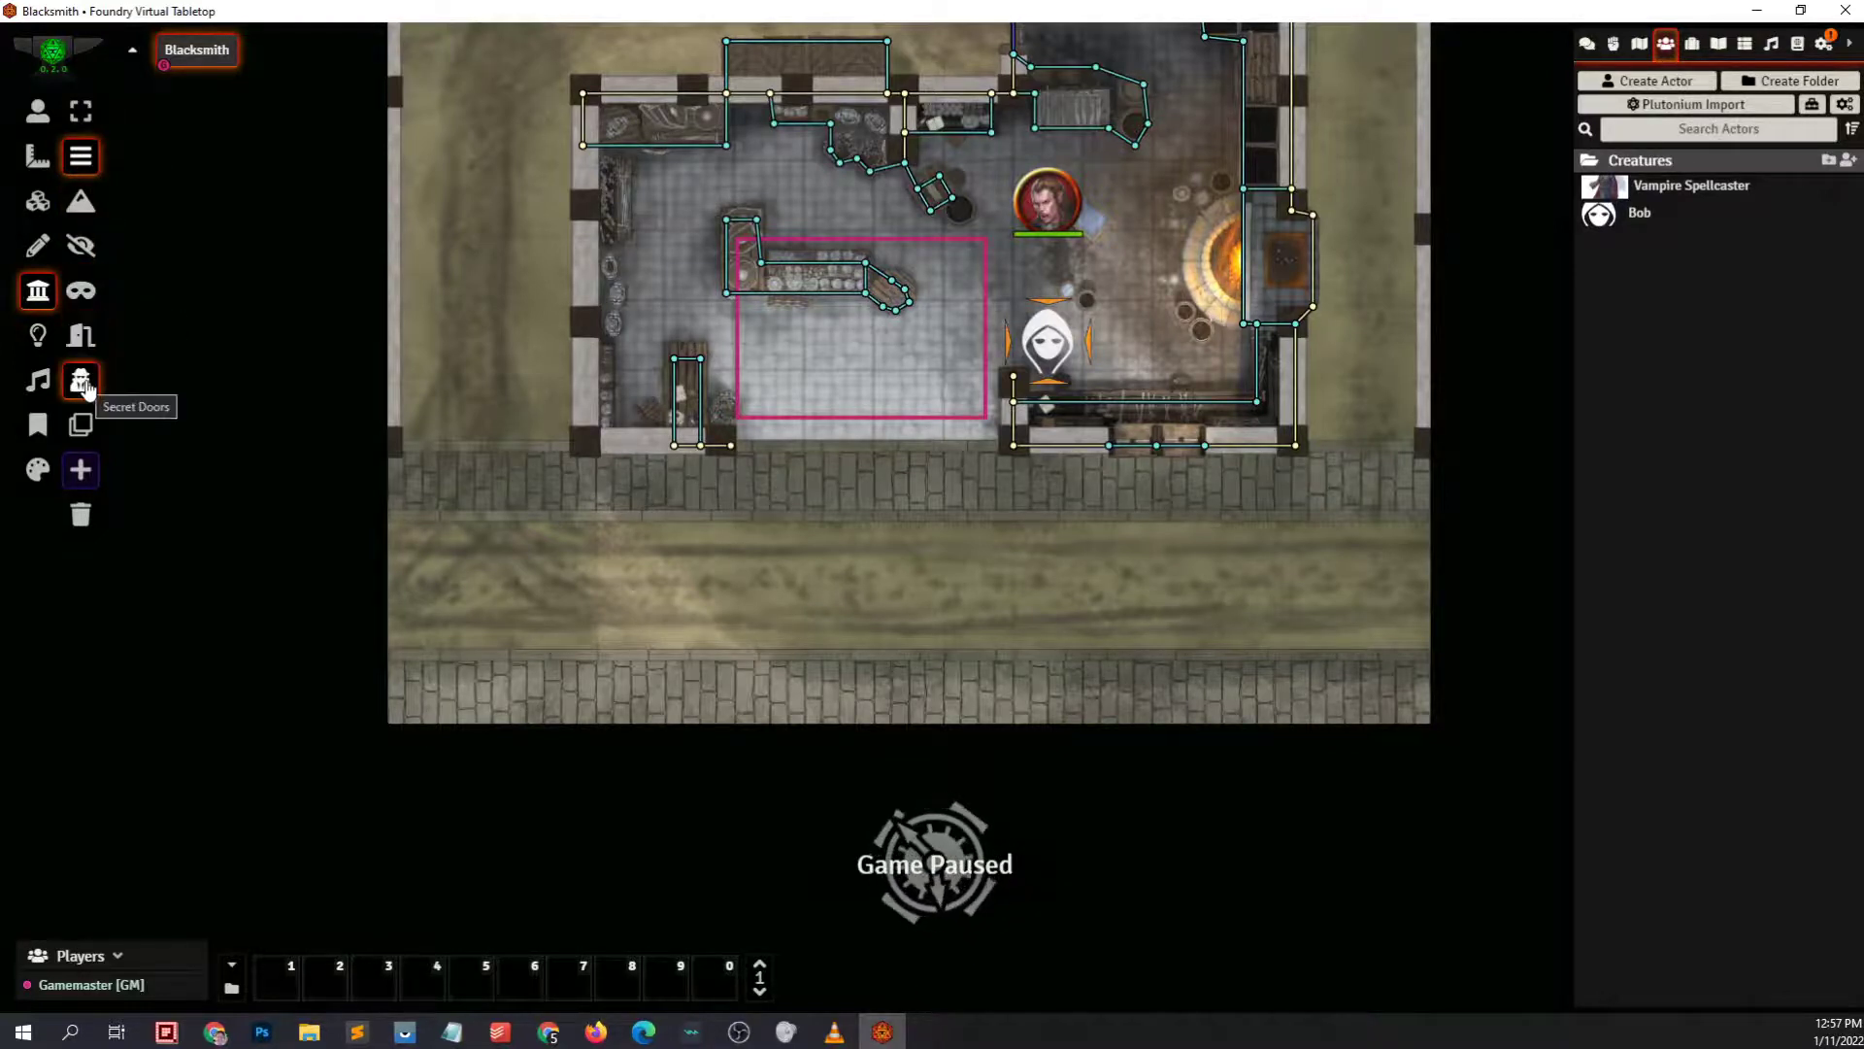
Draw a new wall along the shop's west side from the south-west corner up to the northern workbench
{"action": "left_click_drag", "start_coordinate": [583, 444], "coordinate": [583, 149]}
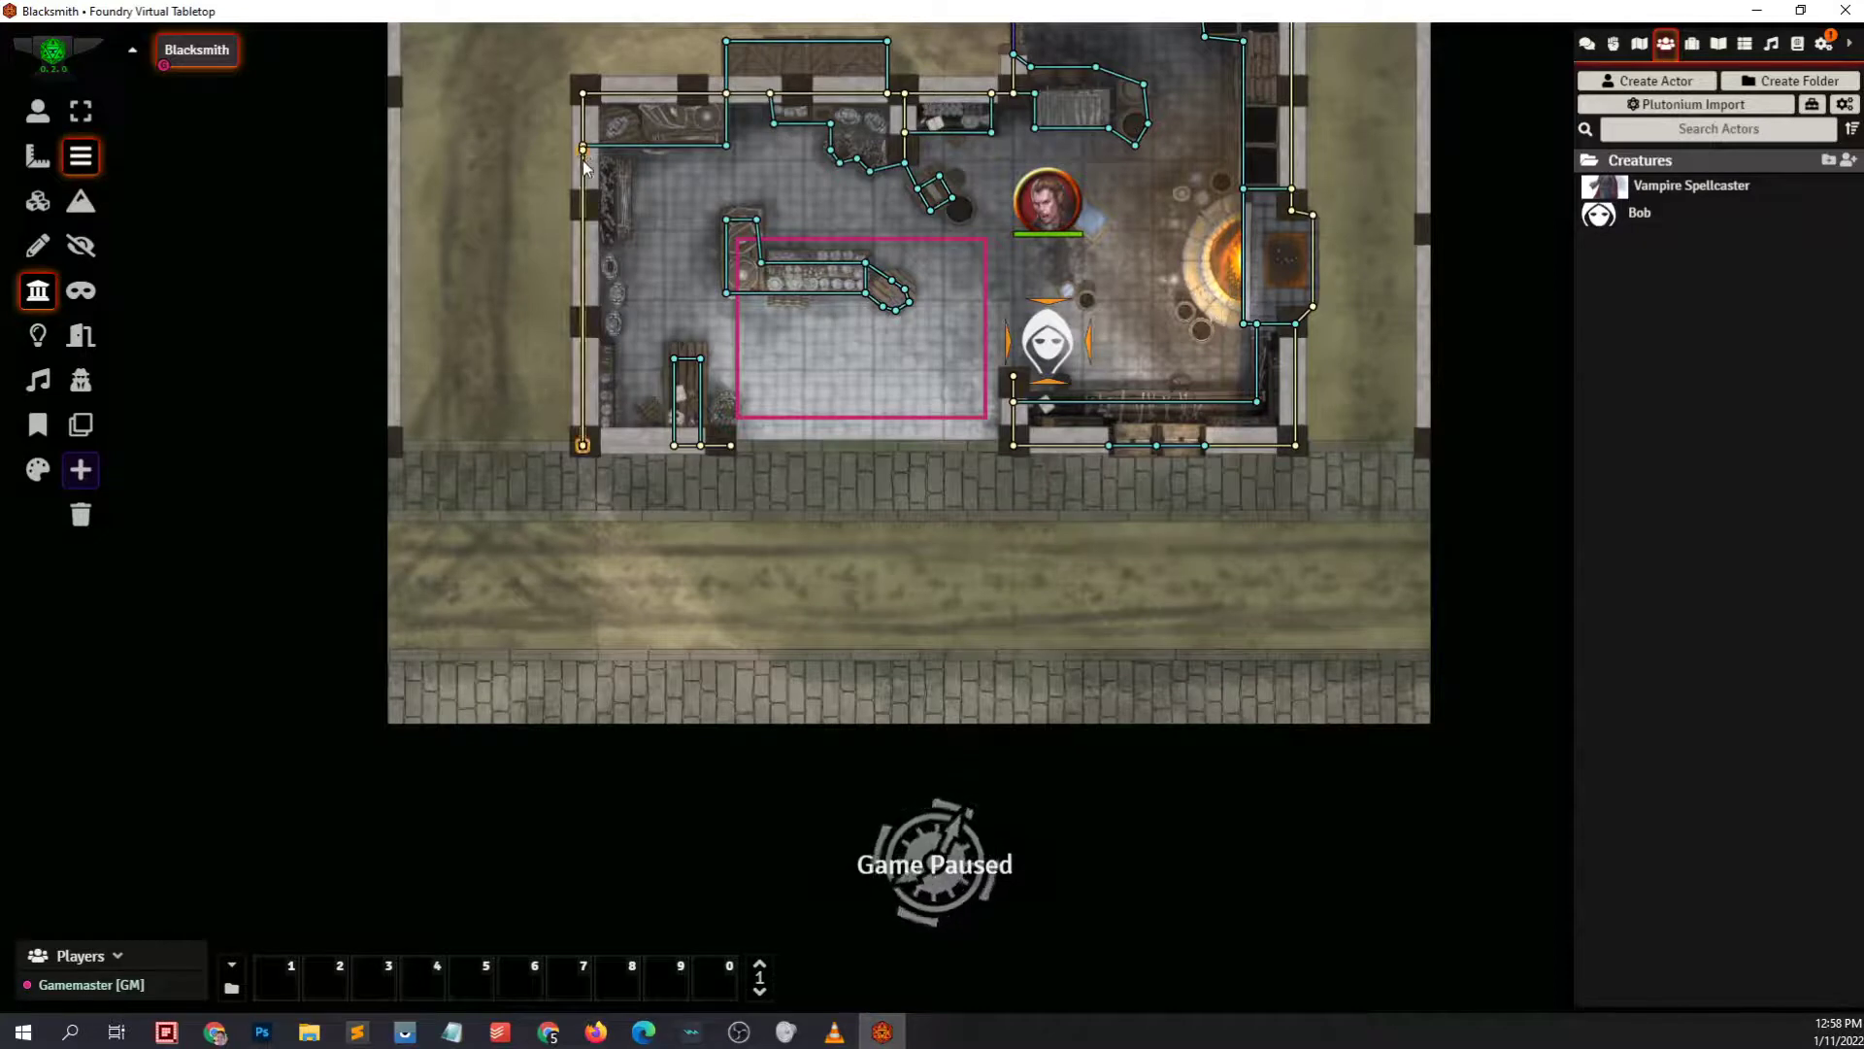
{"action": "left_click", "coordinate": [582, 150]}
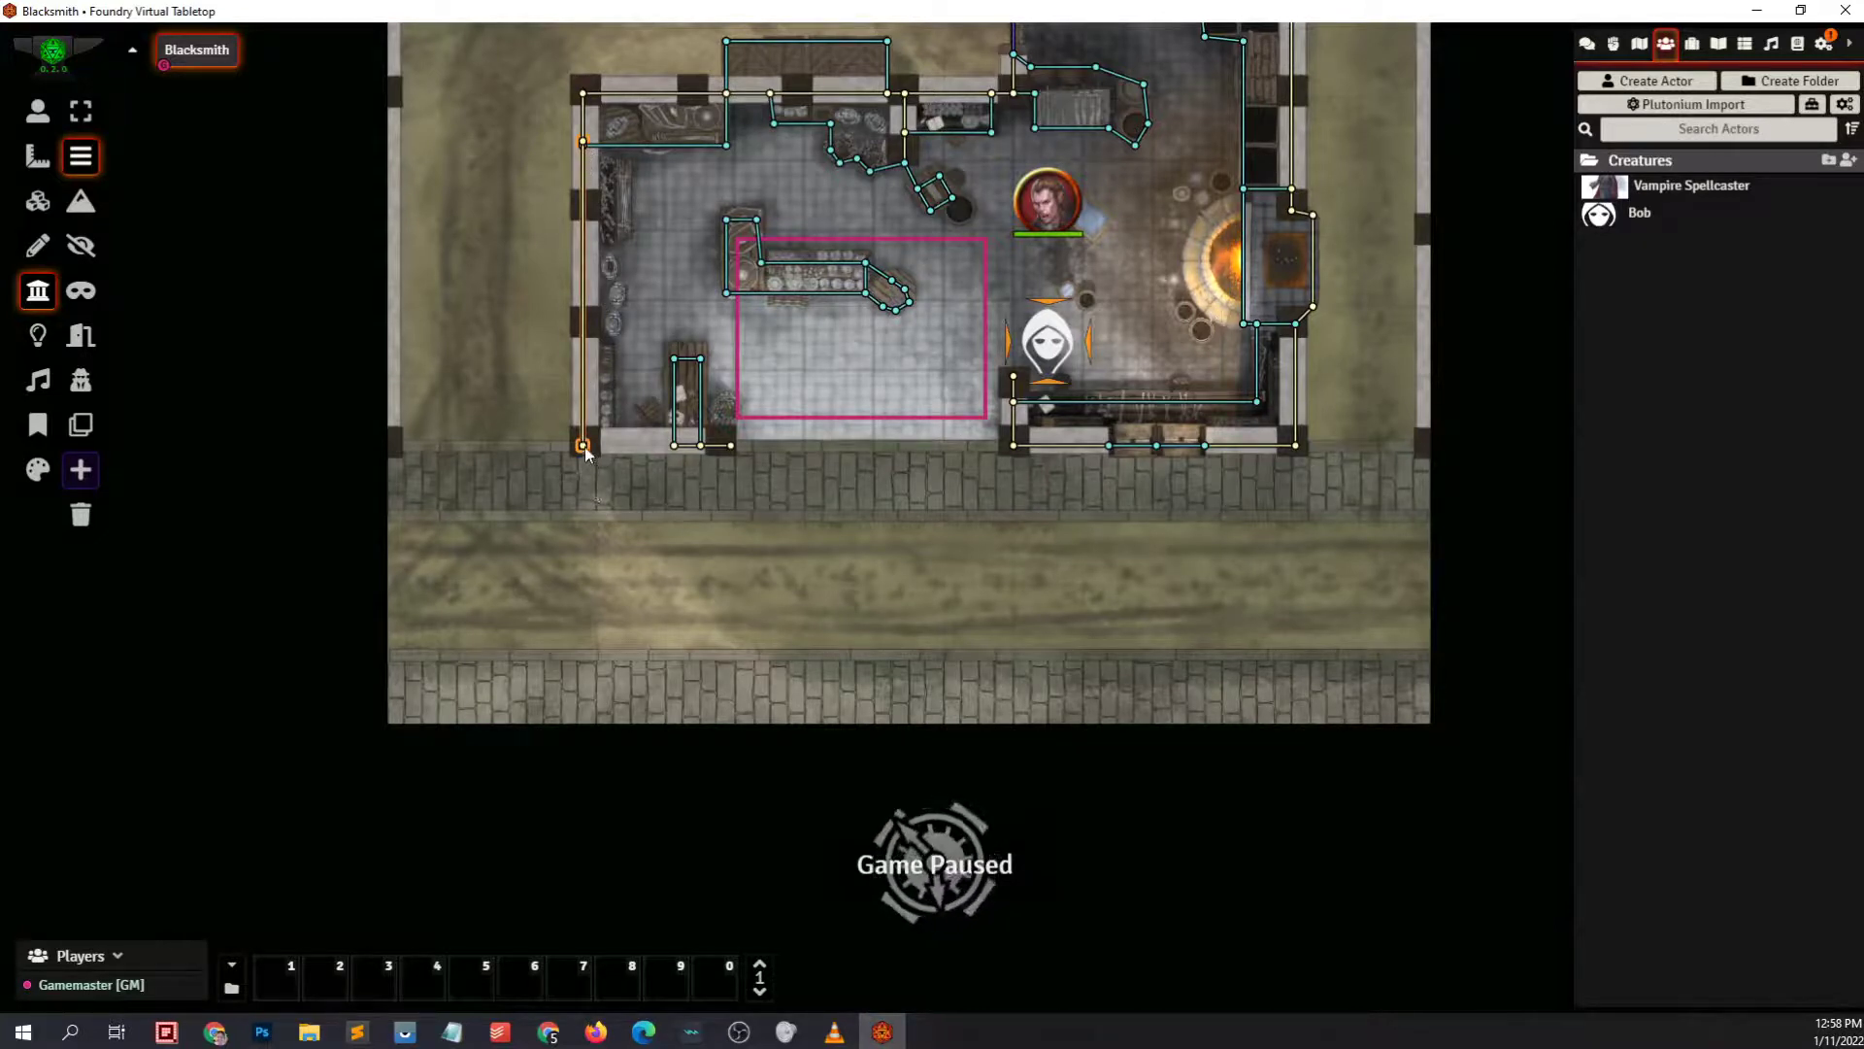
Open the new west wall's configuration and examine its Movement Restrictions, Perception Restriction and Wall Direction options
{"action": "scroll", "coordinate": [586, 453], "scroll_direction": "up", "scroll_amount": 5}
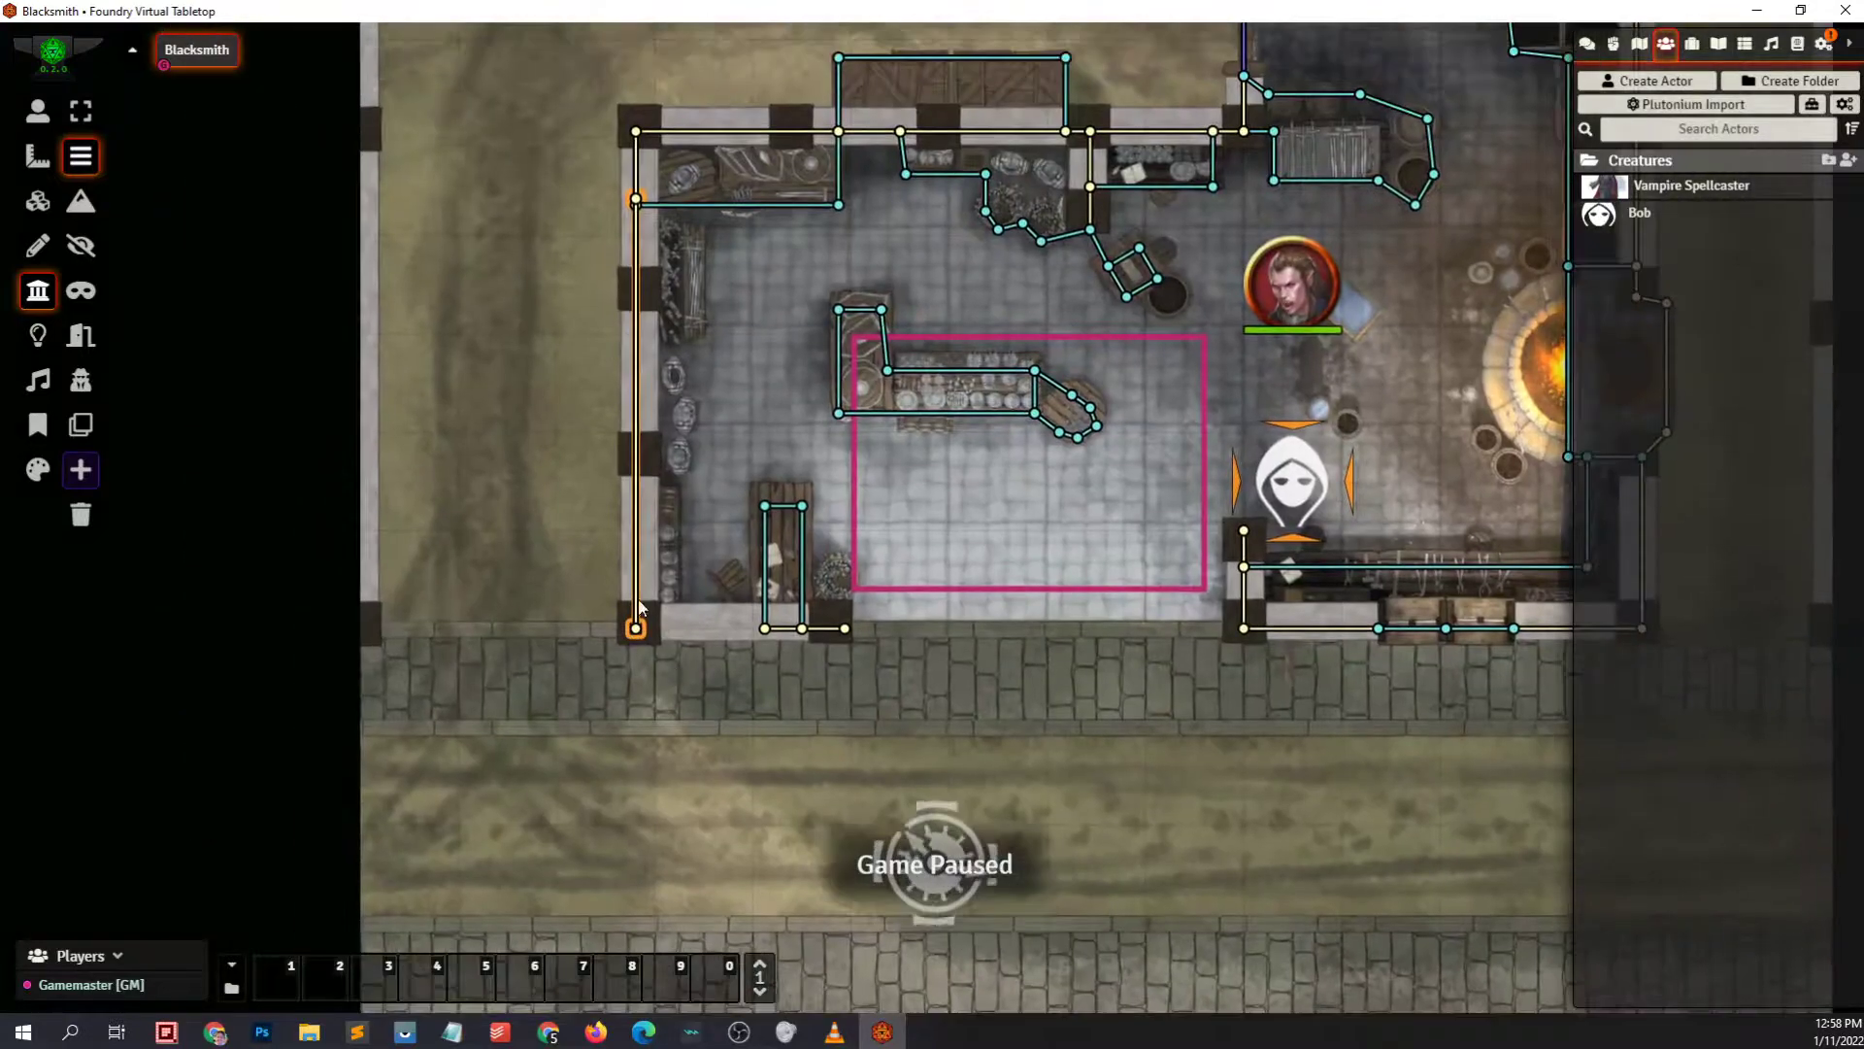
{"action": "double_click", "coordinate": [635, 631]}
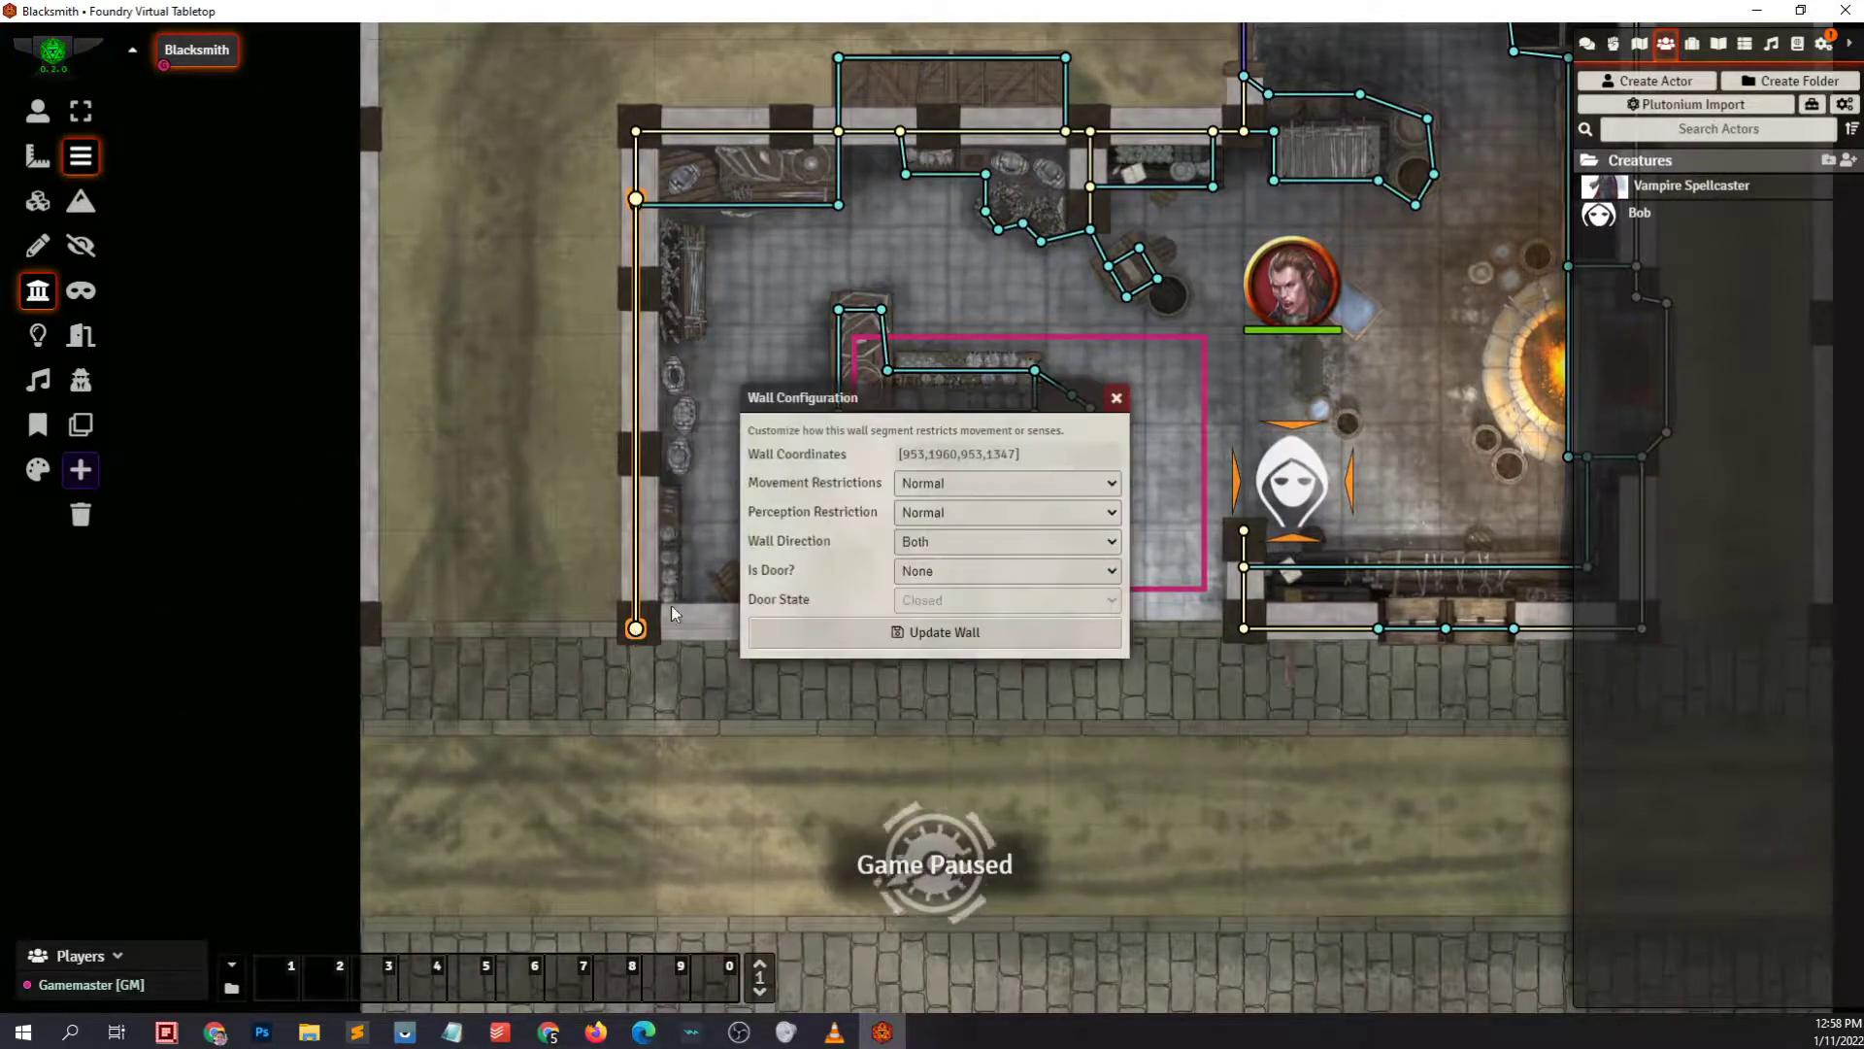
{"action": "left_click", "coordinate": [926, 481]}
{"action": "left_click", "coordinate": [927, 481]}
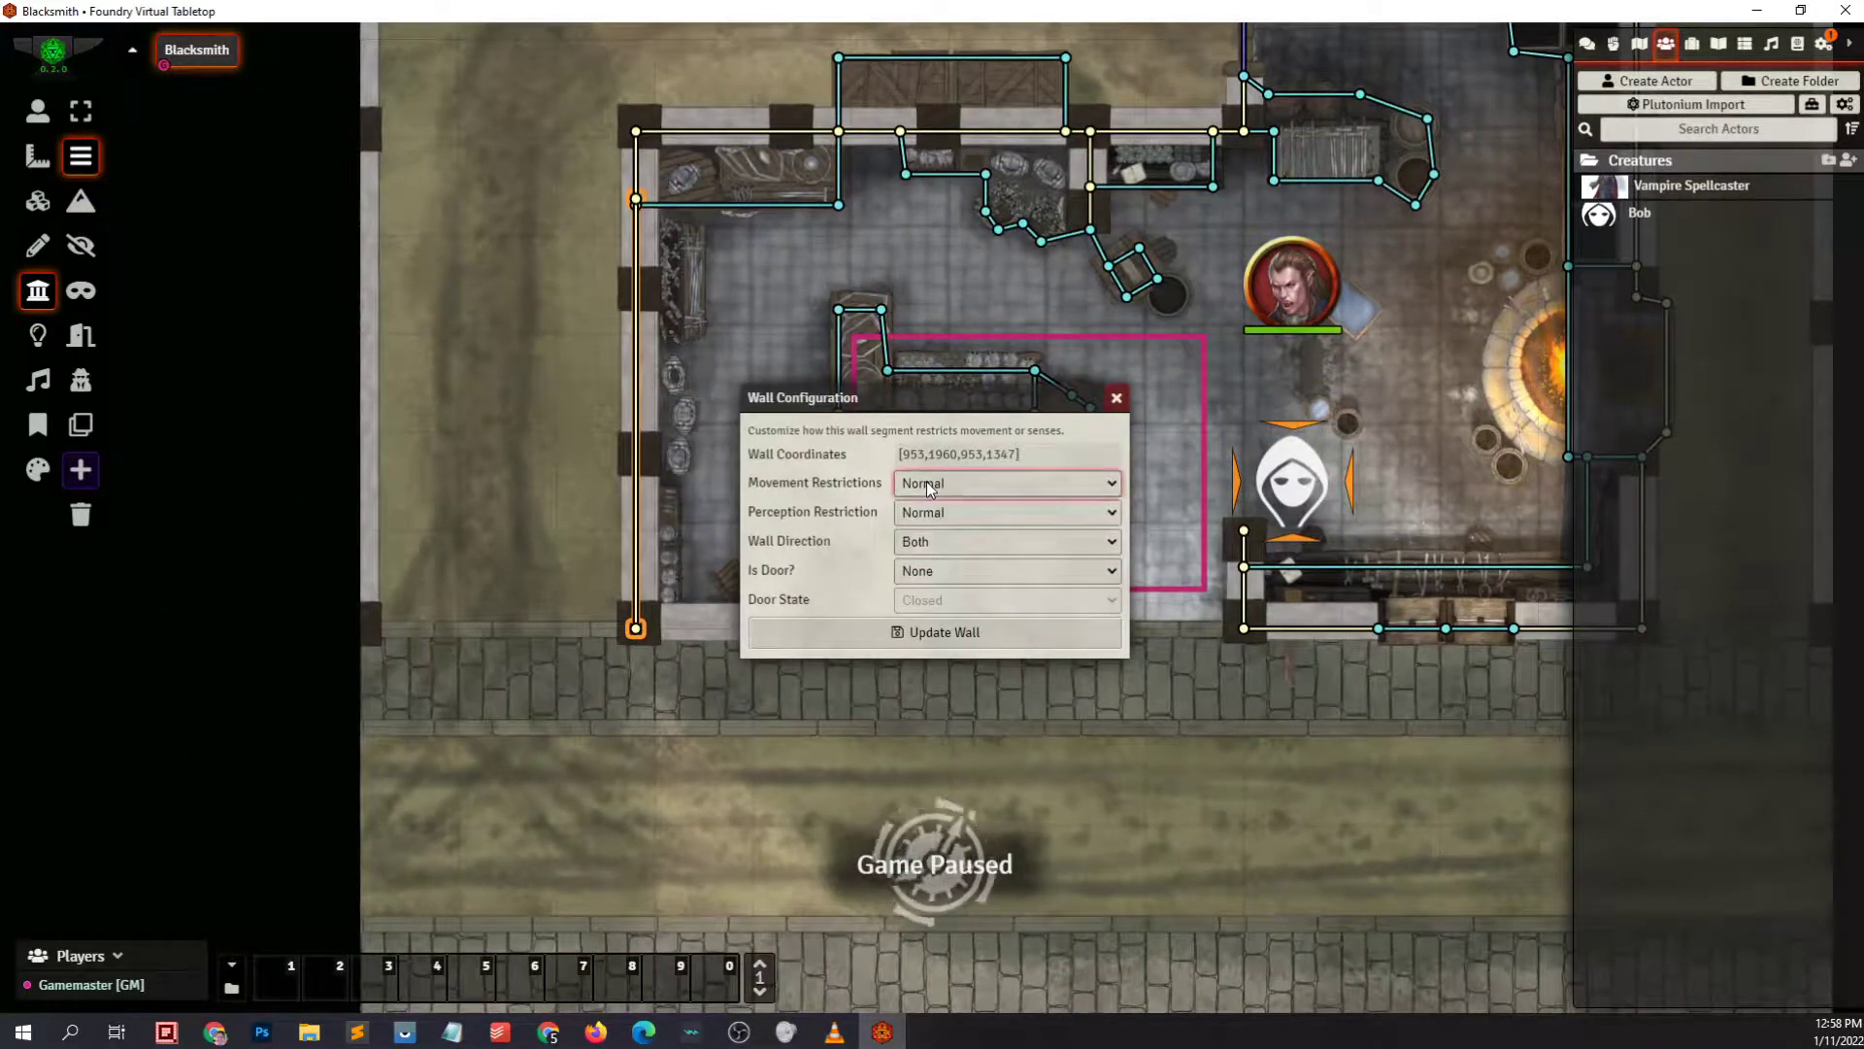
{"action": "left_click", "coordinate": [927, 482]}
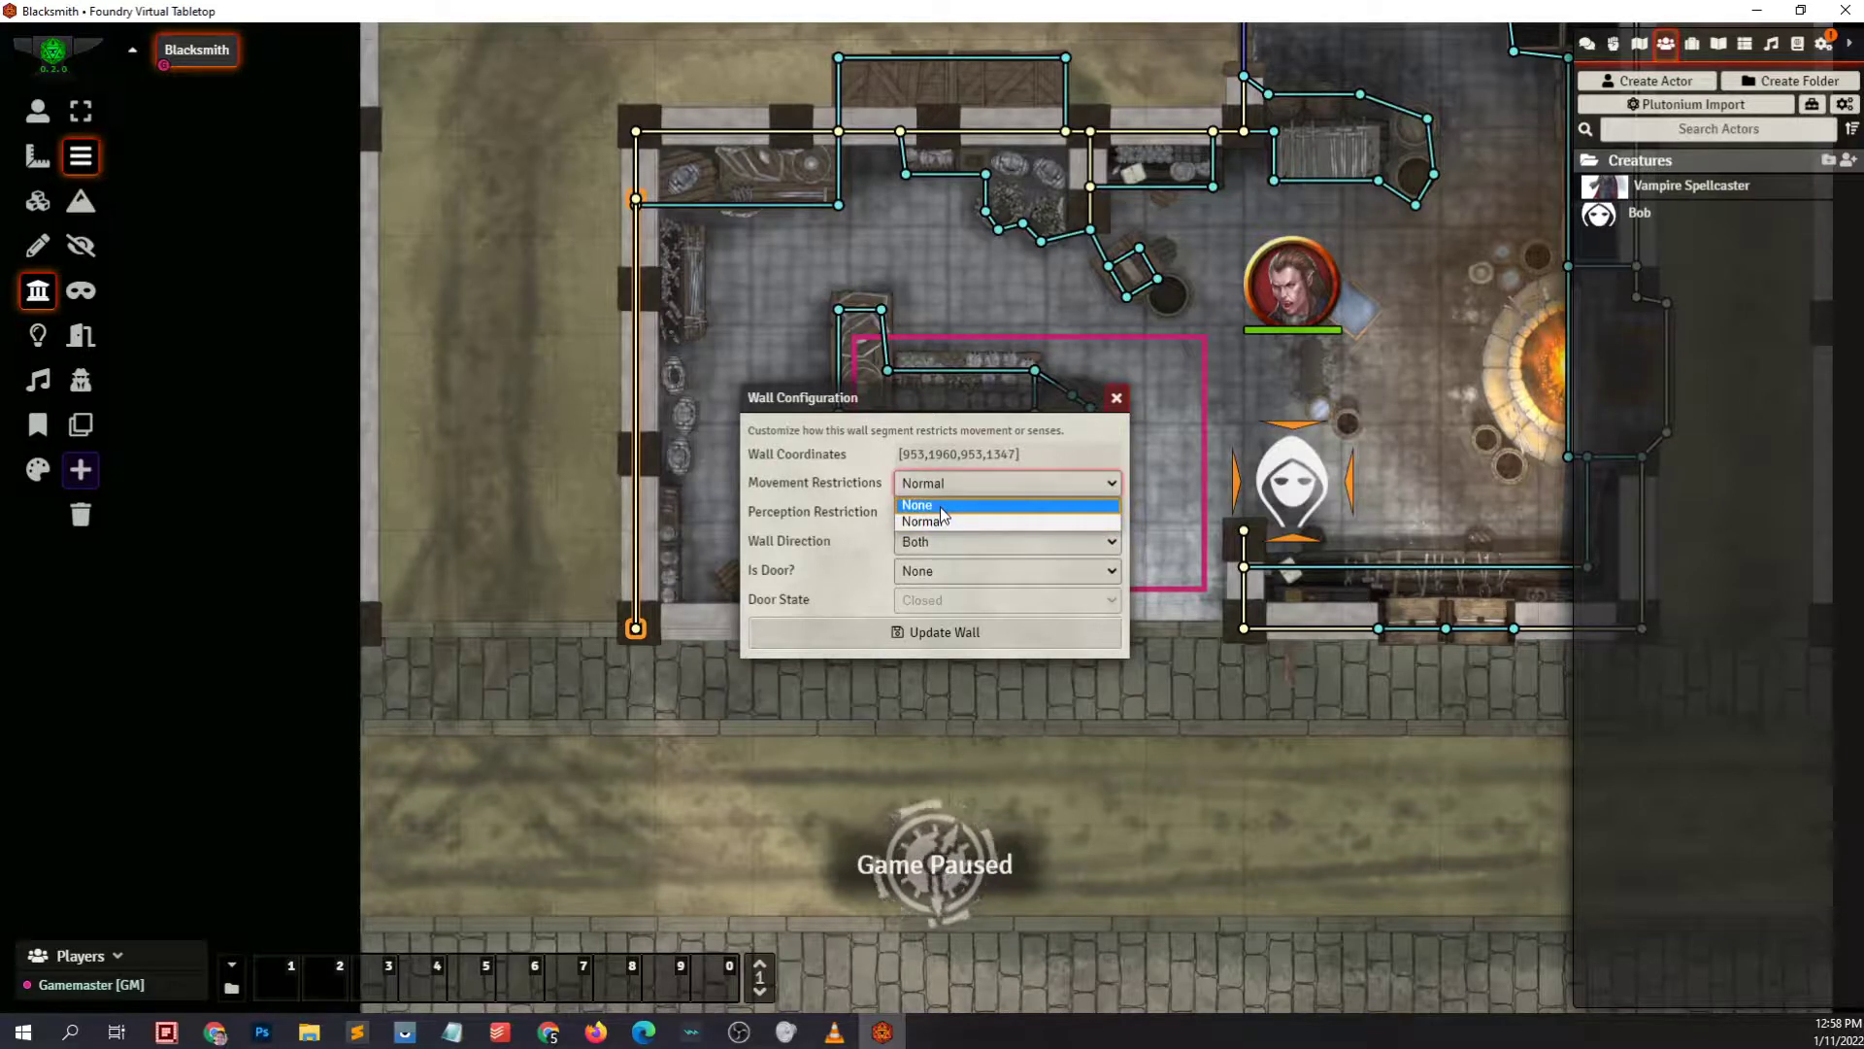
{"action": "left_click", "coordinate": [934, 522]}
{"action": "left_click", "coordinate": [923, 513]}
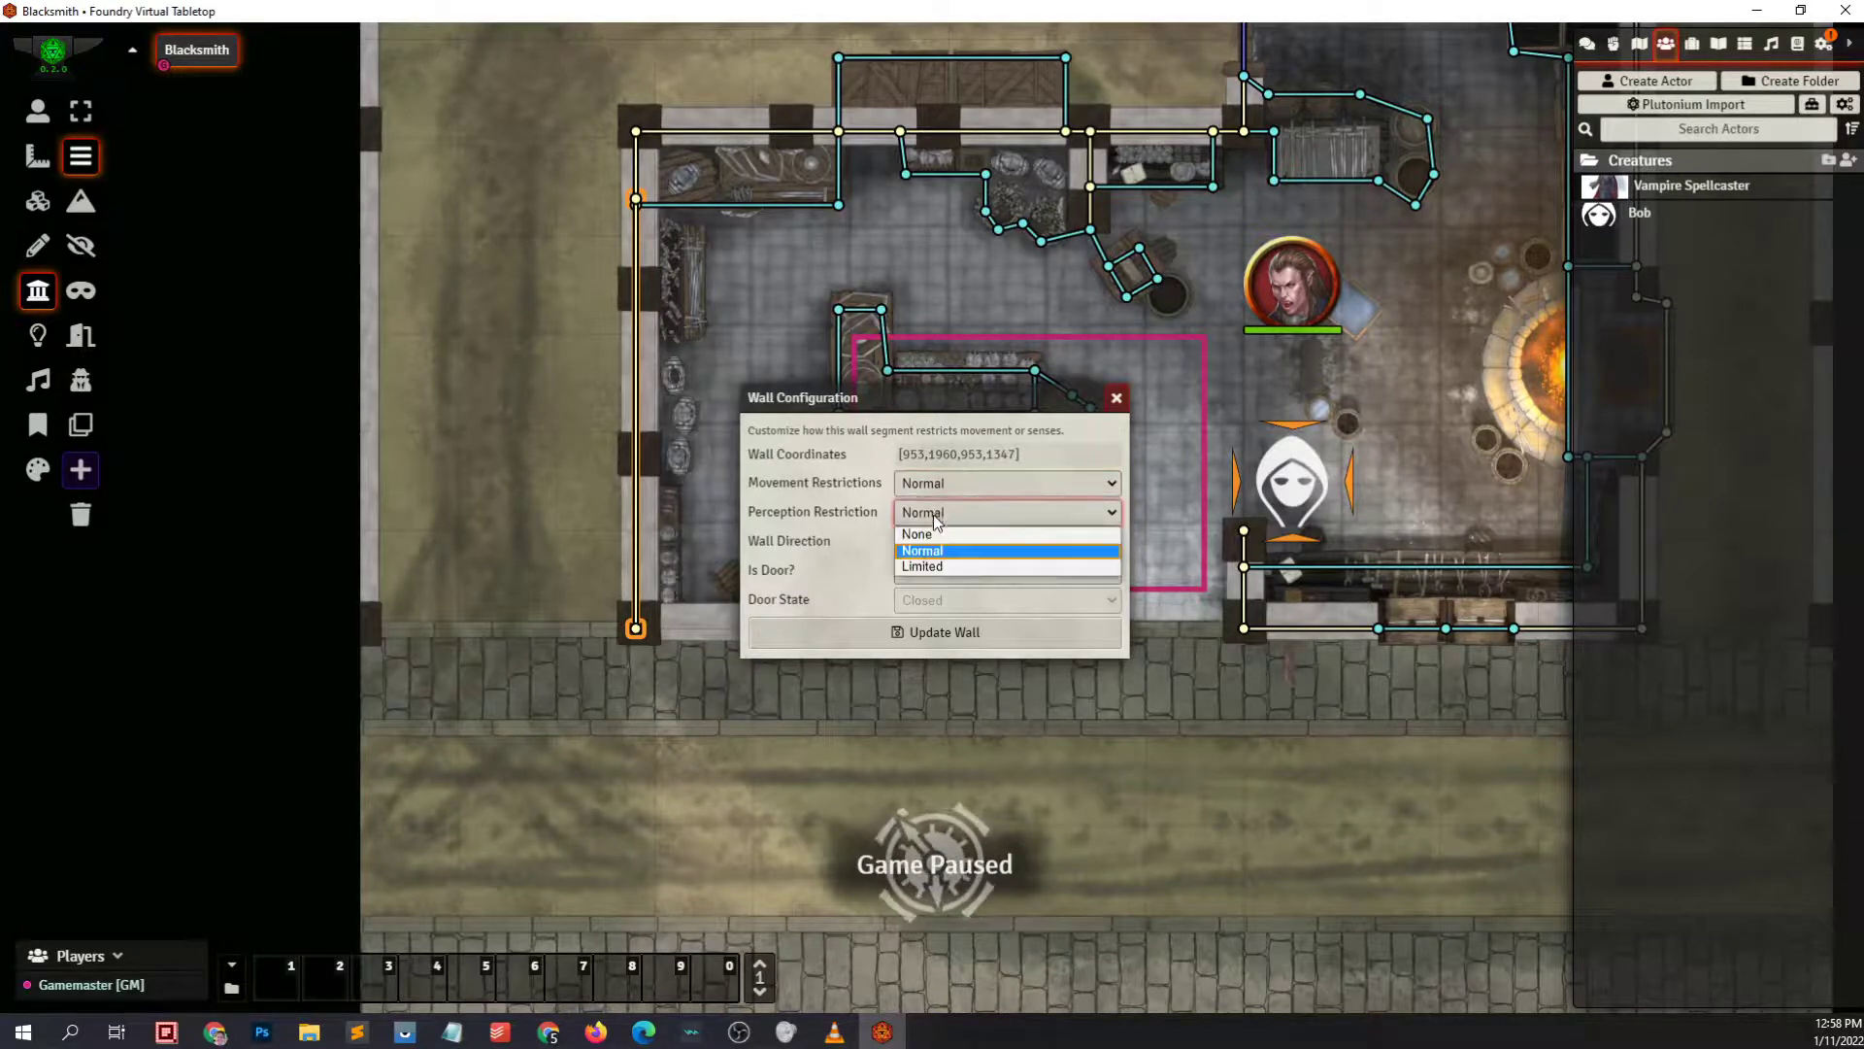
{"action": "left_click", "coordinate": [864, 509]}
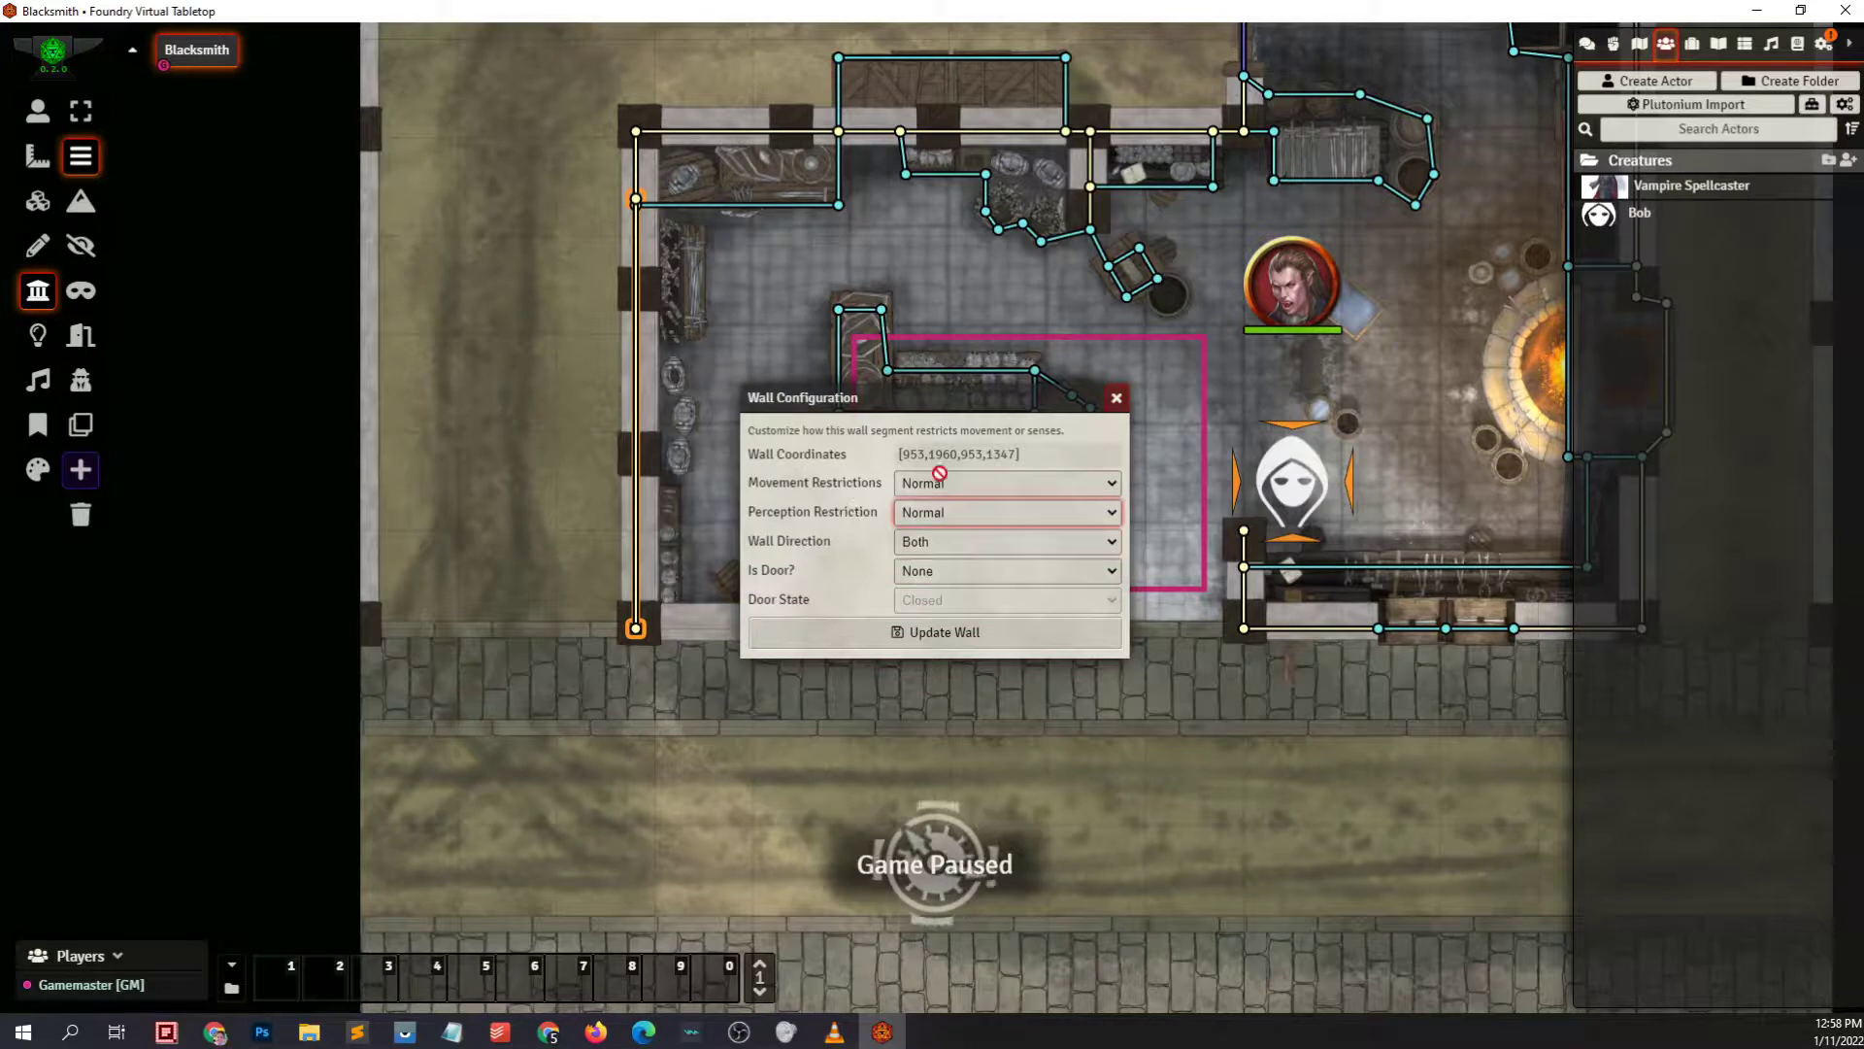
{"action": "left_click", "coordinate": [961, 539]}
{"action": "left_click", "coordinate": [825, 542]}
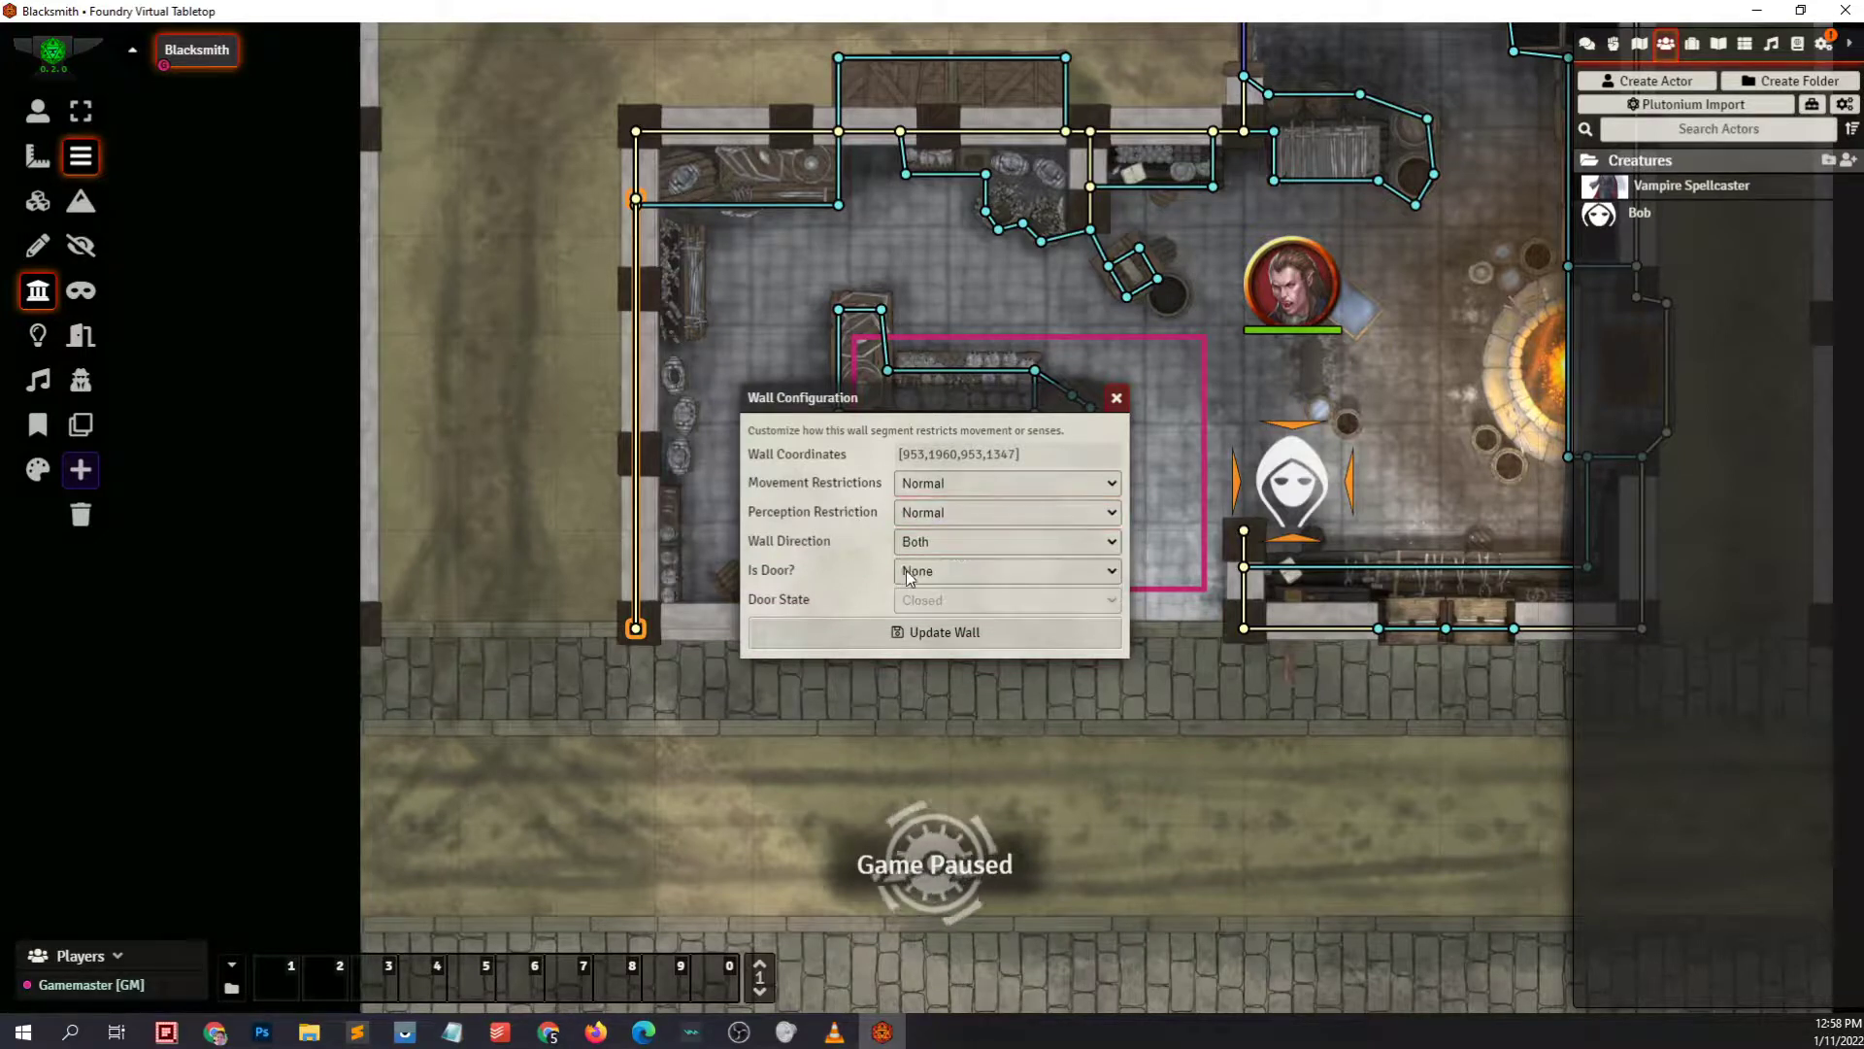
Set the west wall's Is Door? option to Door and update the wall
{"action": "left_click", "coordinate": [911, 573]}
{"action": "left_click", "coordinate": [920, 593]}
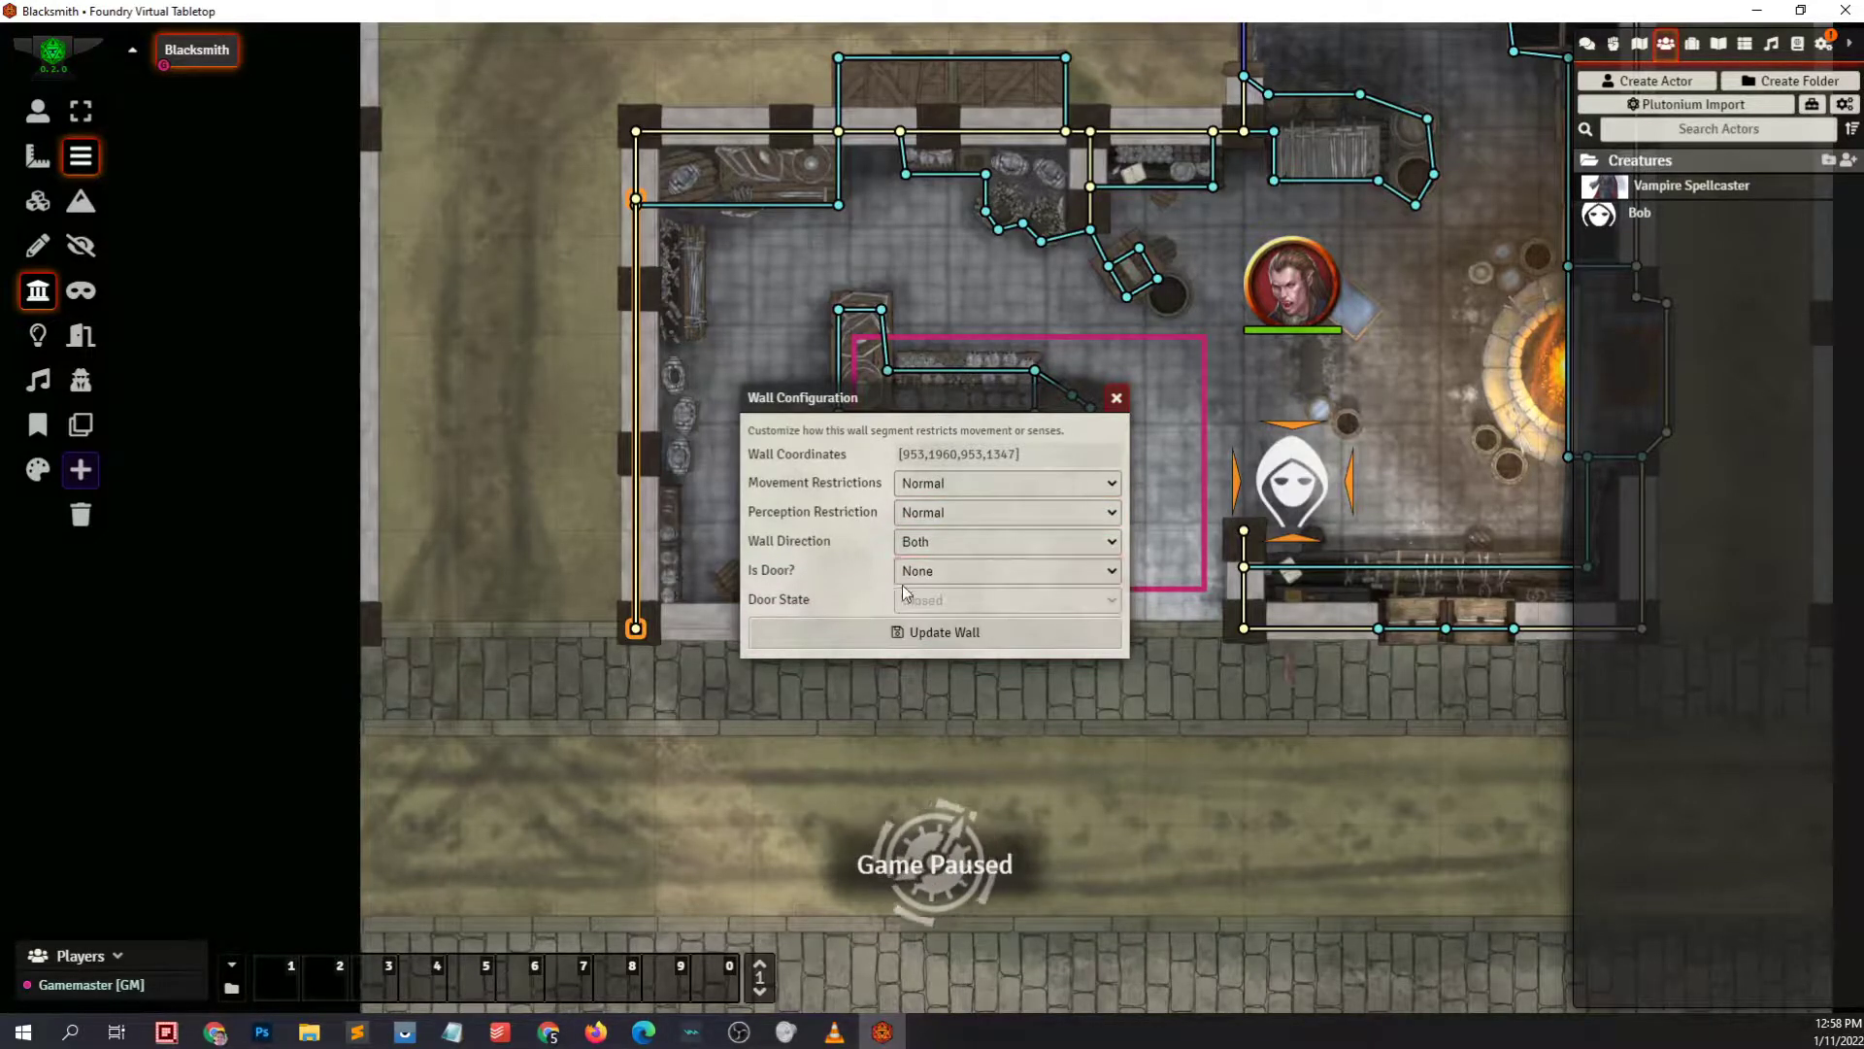
{"action": "left_click", "coordinate": [919, 571]}
{"action": "left_click", "coordinate": [913, 610]}
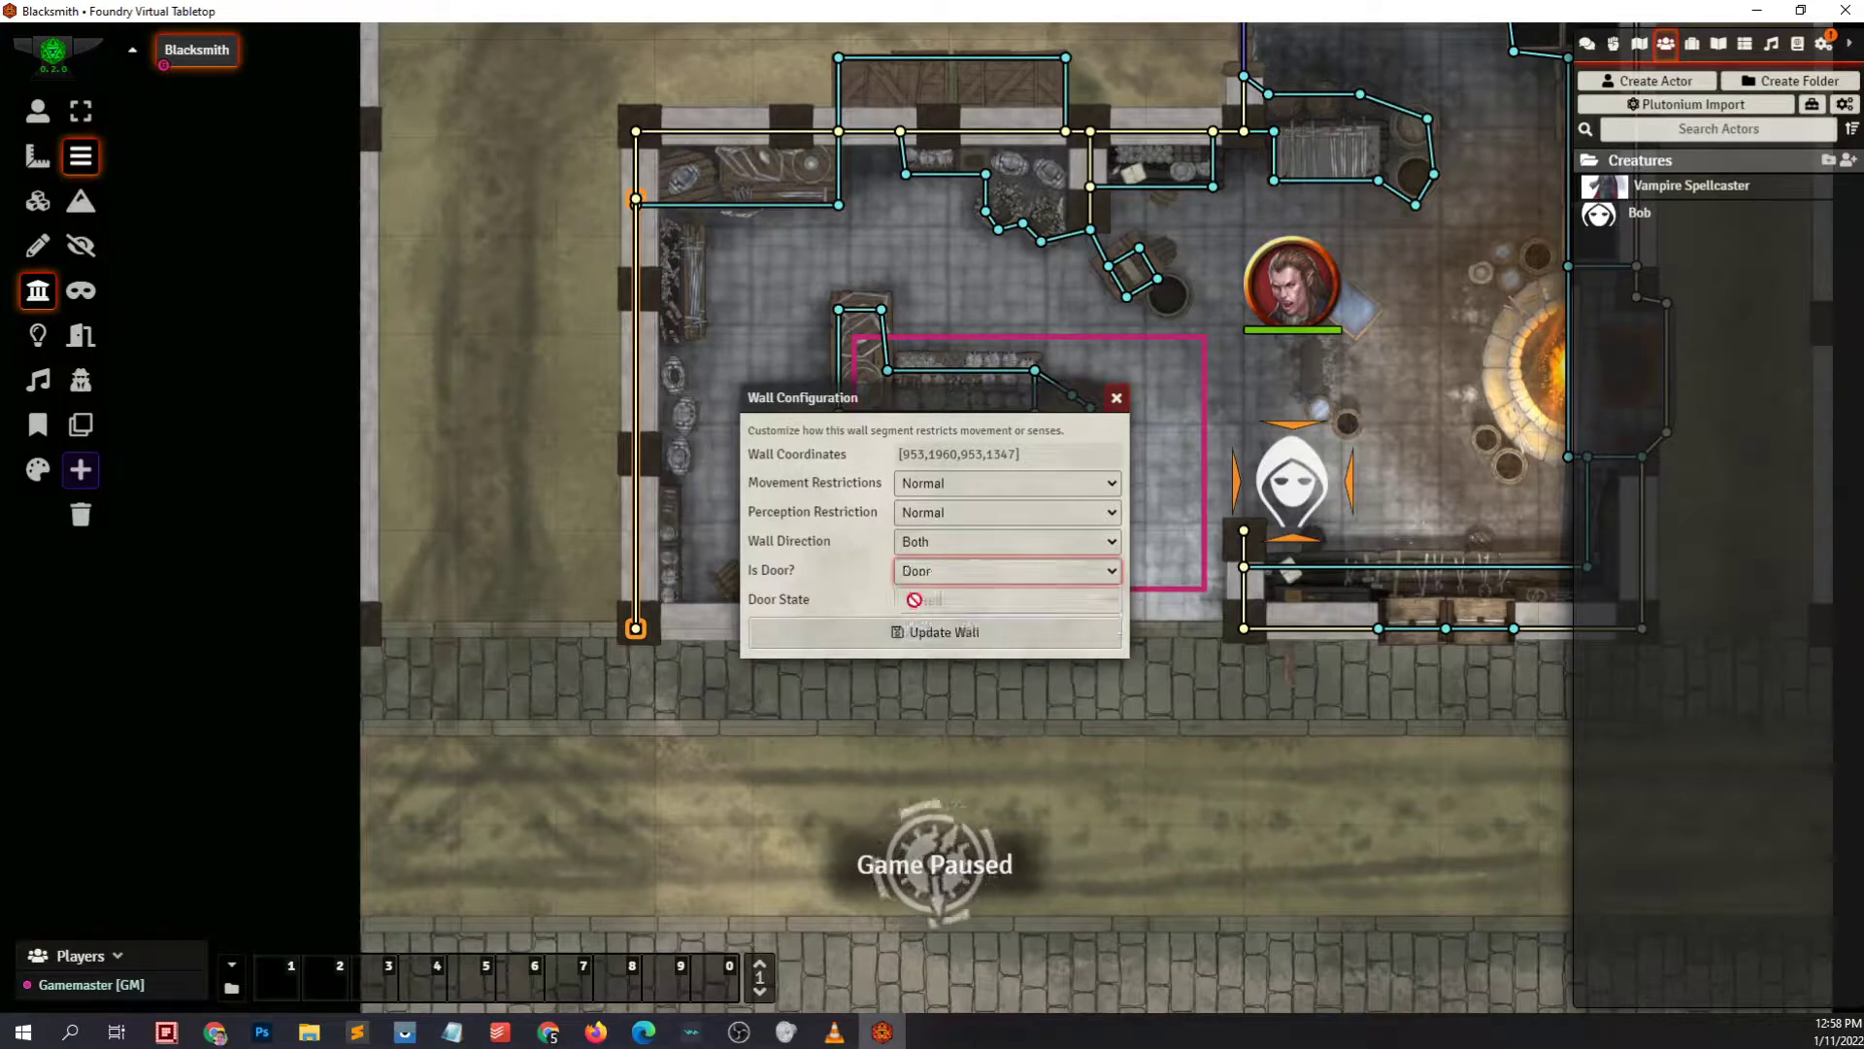
{"action": "left_click", "coordinate": [921, 634]}
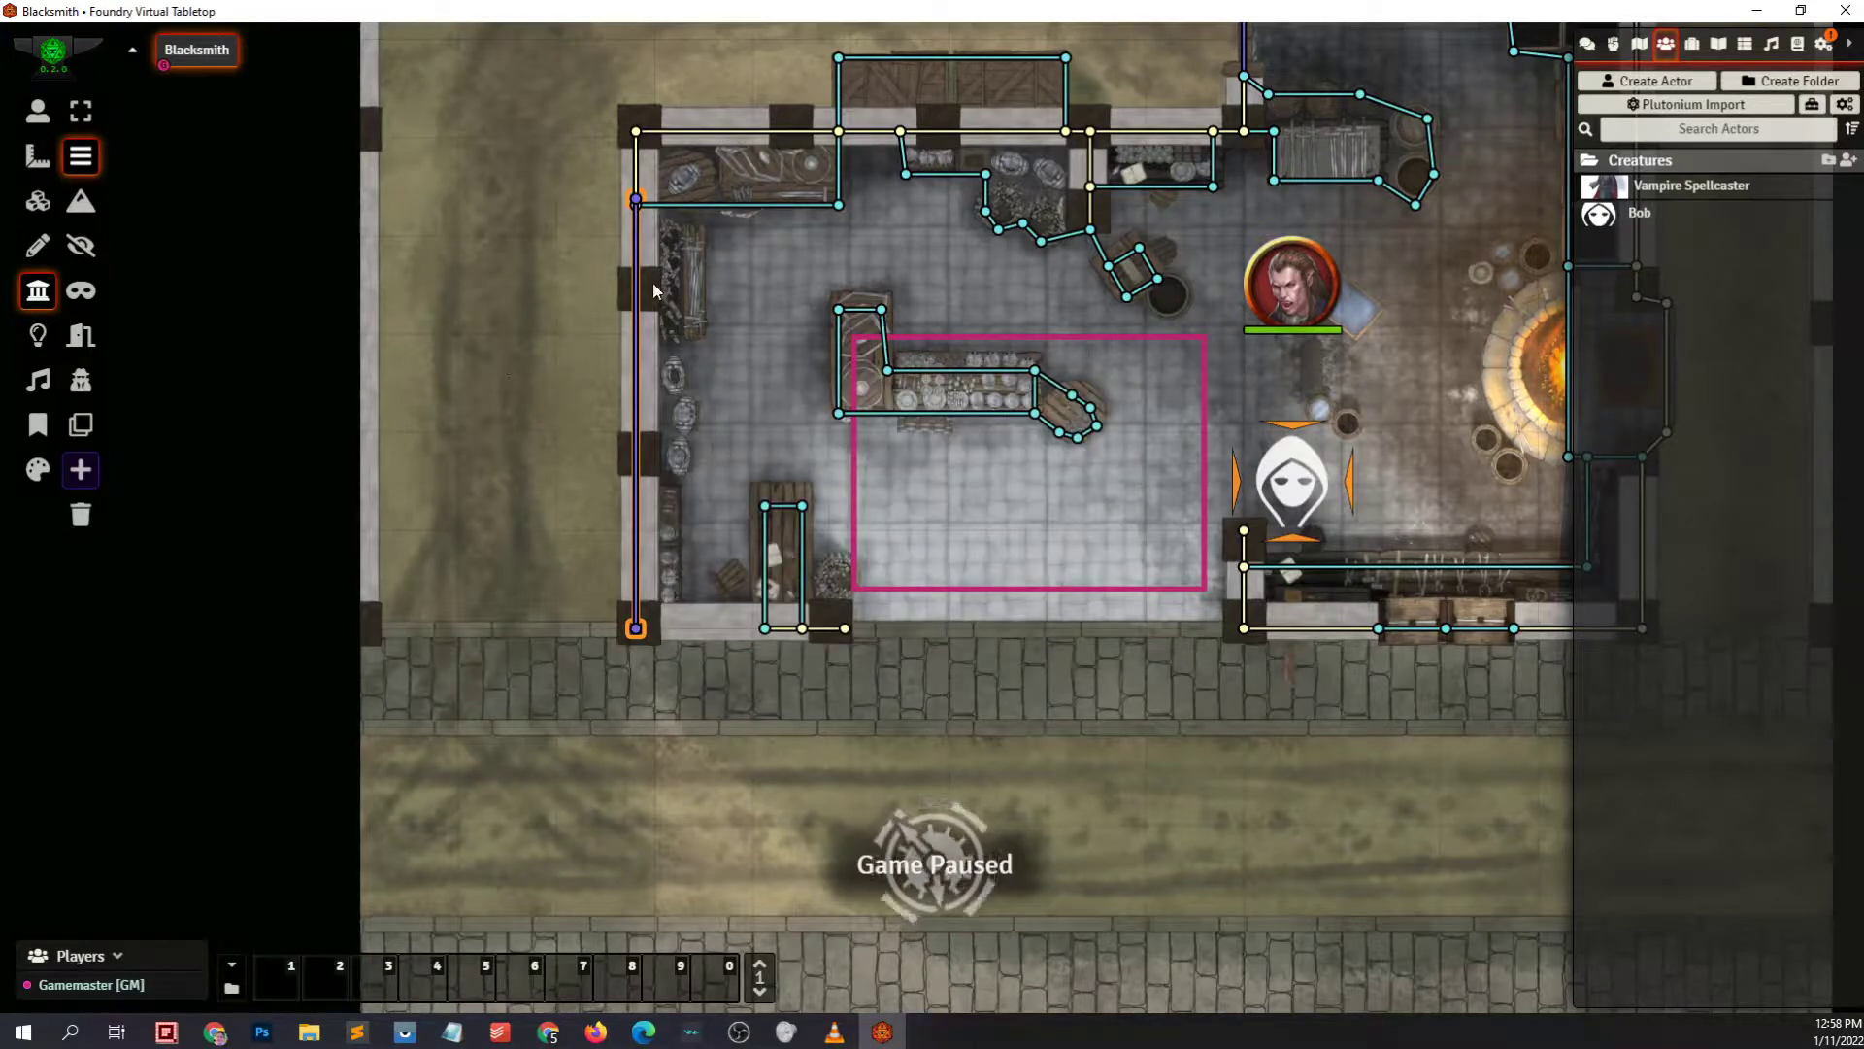
Switch to the token controls and move the vampire token across the shop to beside the new west door
{"action": "left_click", "coordinate": [37, 111]}
{"action": "left_click_drag", "start_coordinate": [1263, 291], "coordinate": [738, 417]}
{"action": "left_click", "coordinate": [81, 111]}
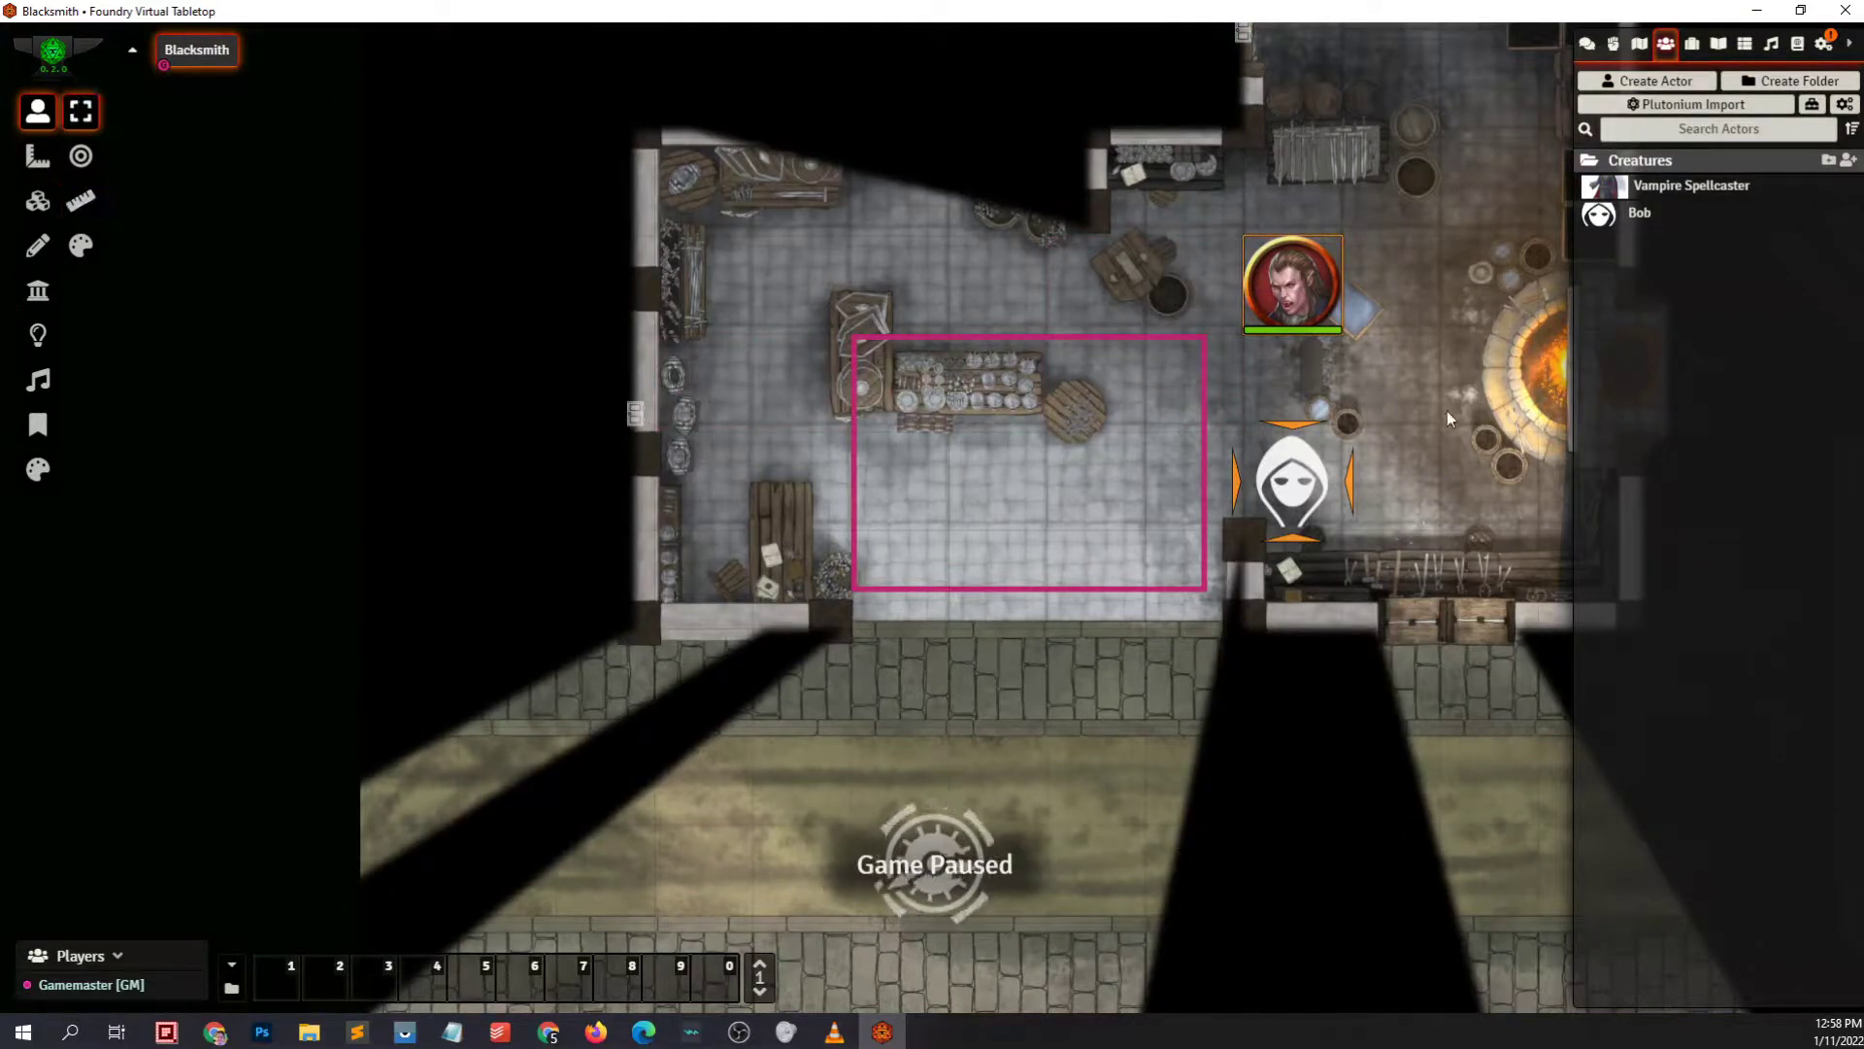
{"action": "left_click_drag", "start_coordinate": [1310, 296], "coordinate": [734, 394]}
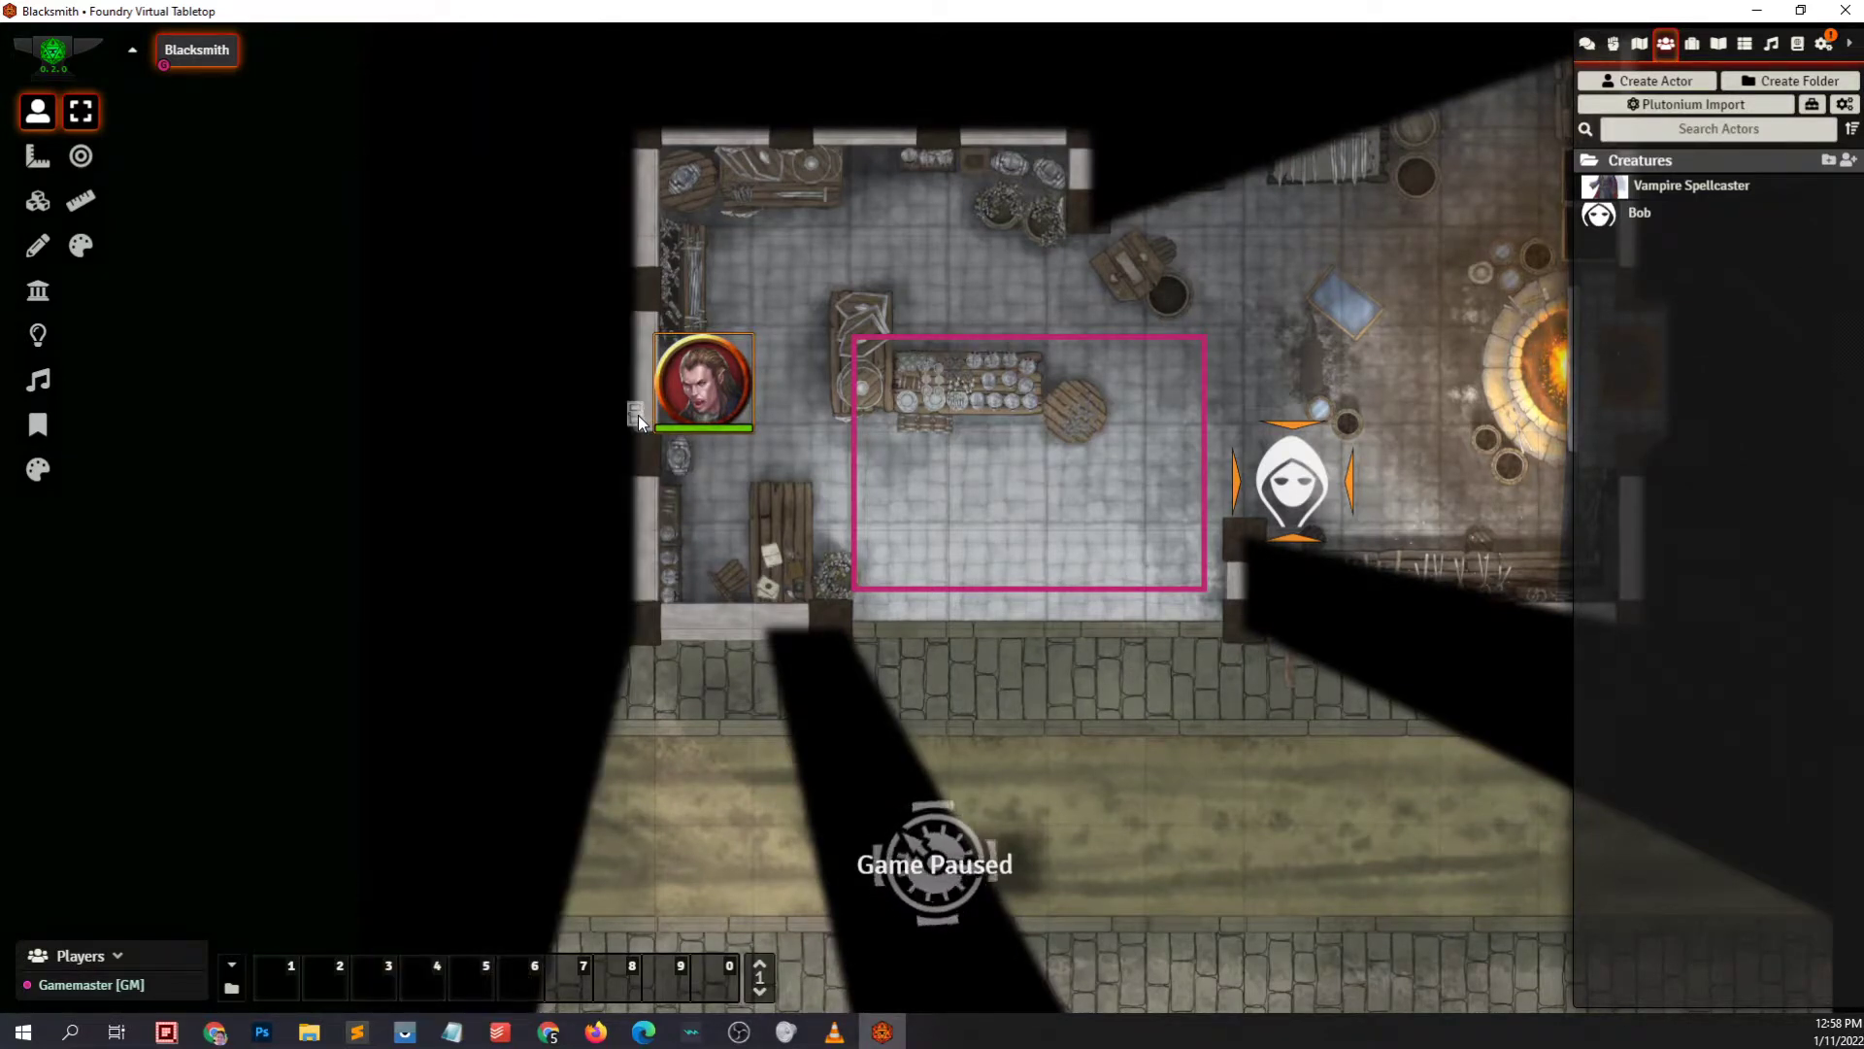
Toggle the lock on the new west door, and switch back to the wall controls
{"action": "right_click", "coordinate": [636, 415]}
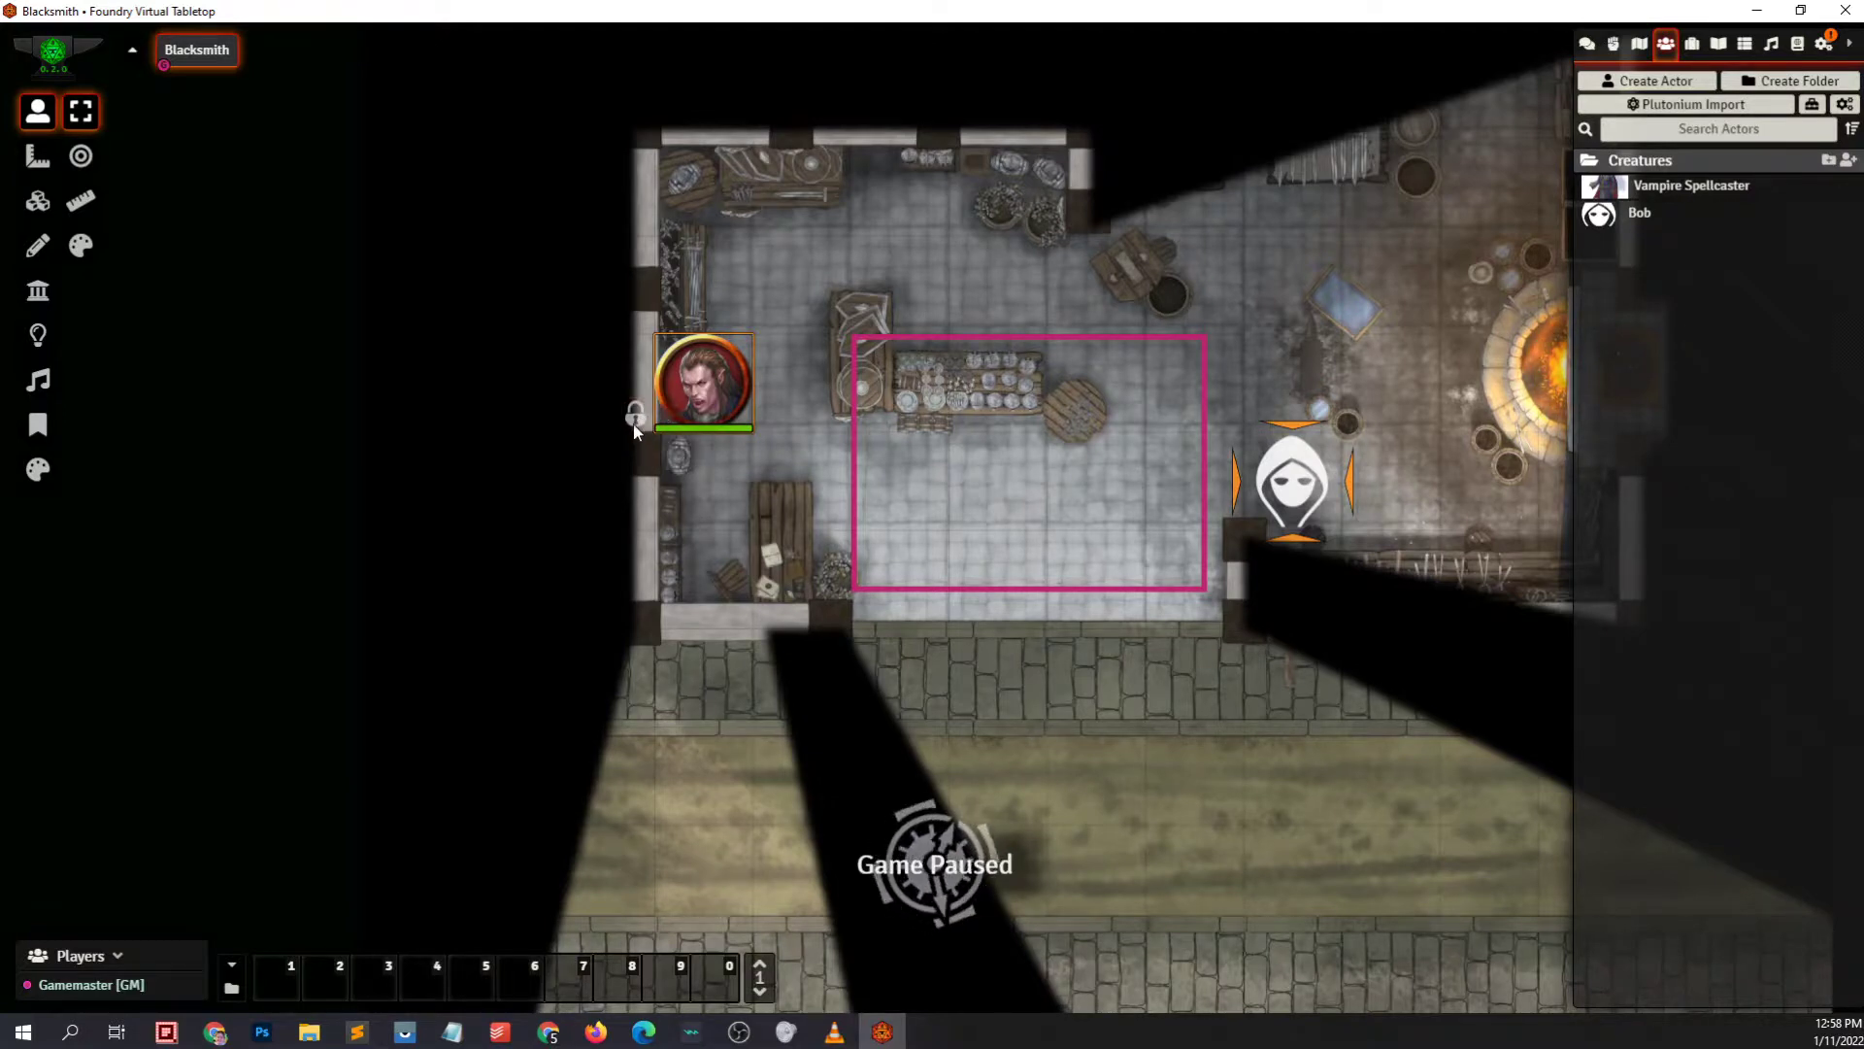
{"action": "left_click", "coordinate": [36, 291]}
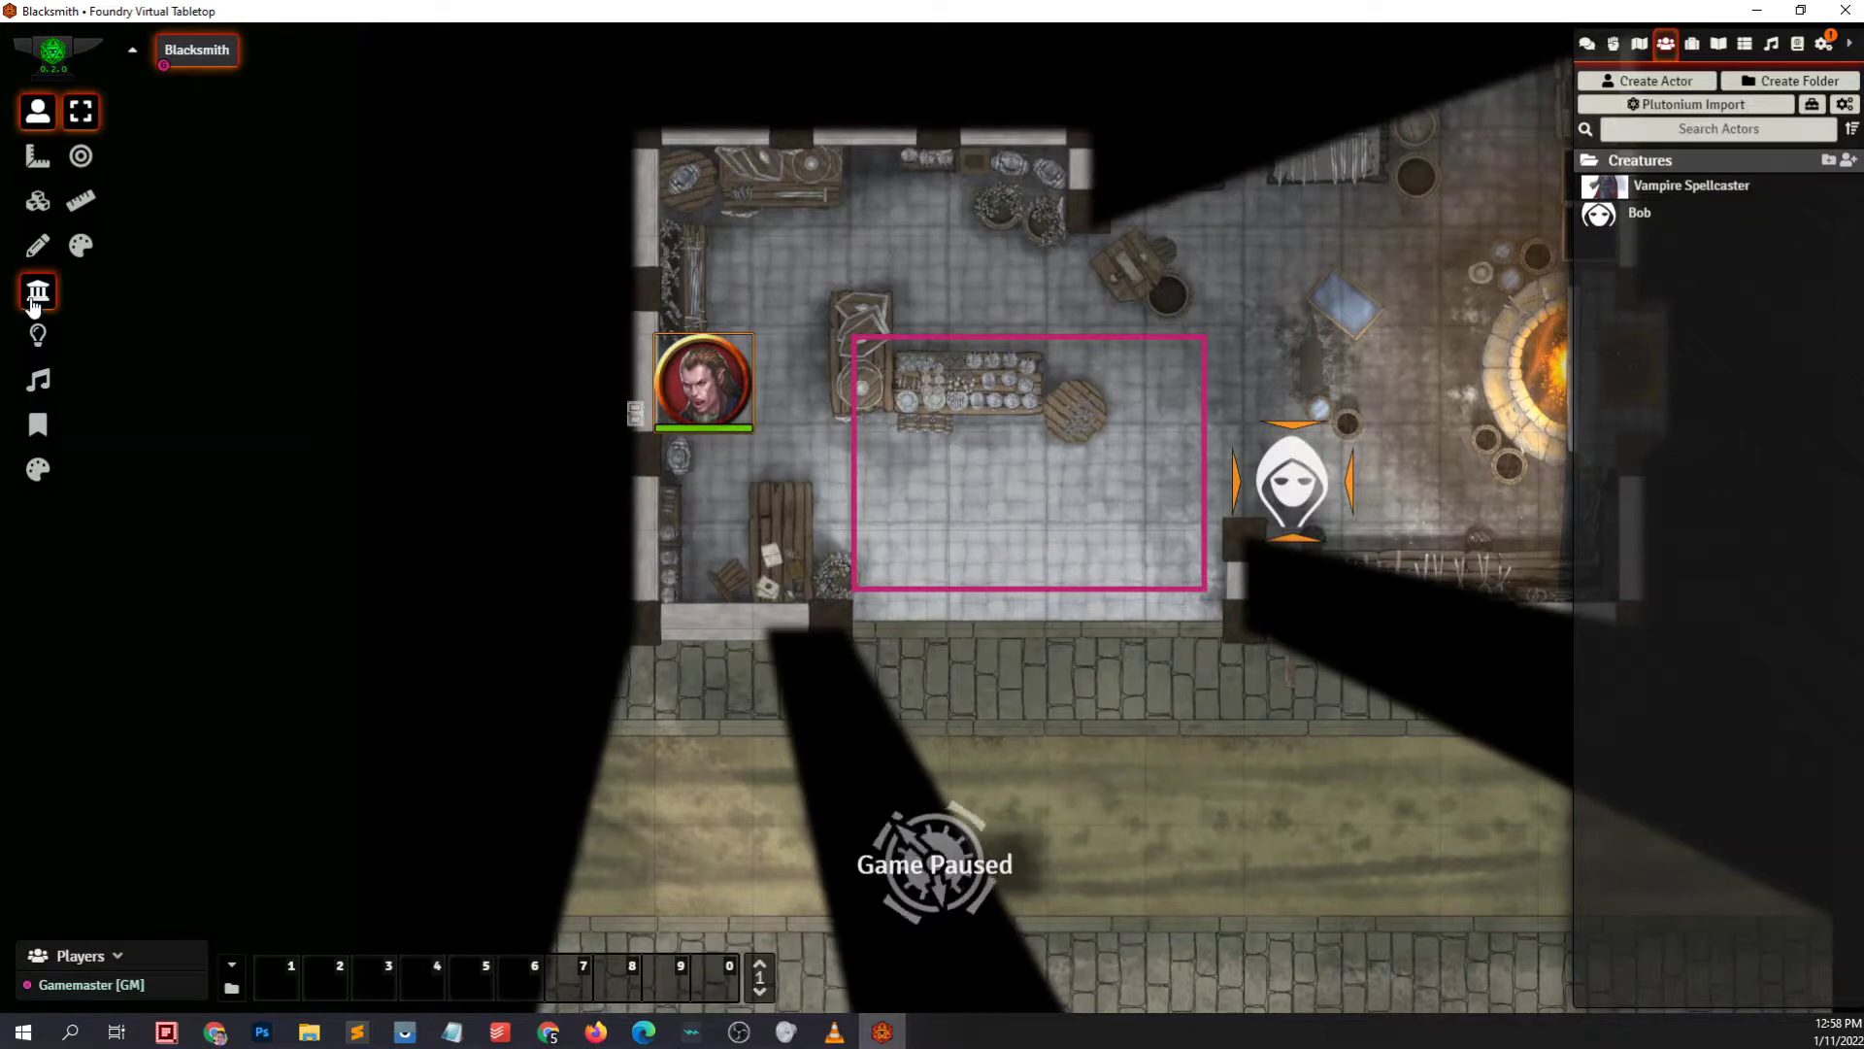